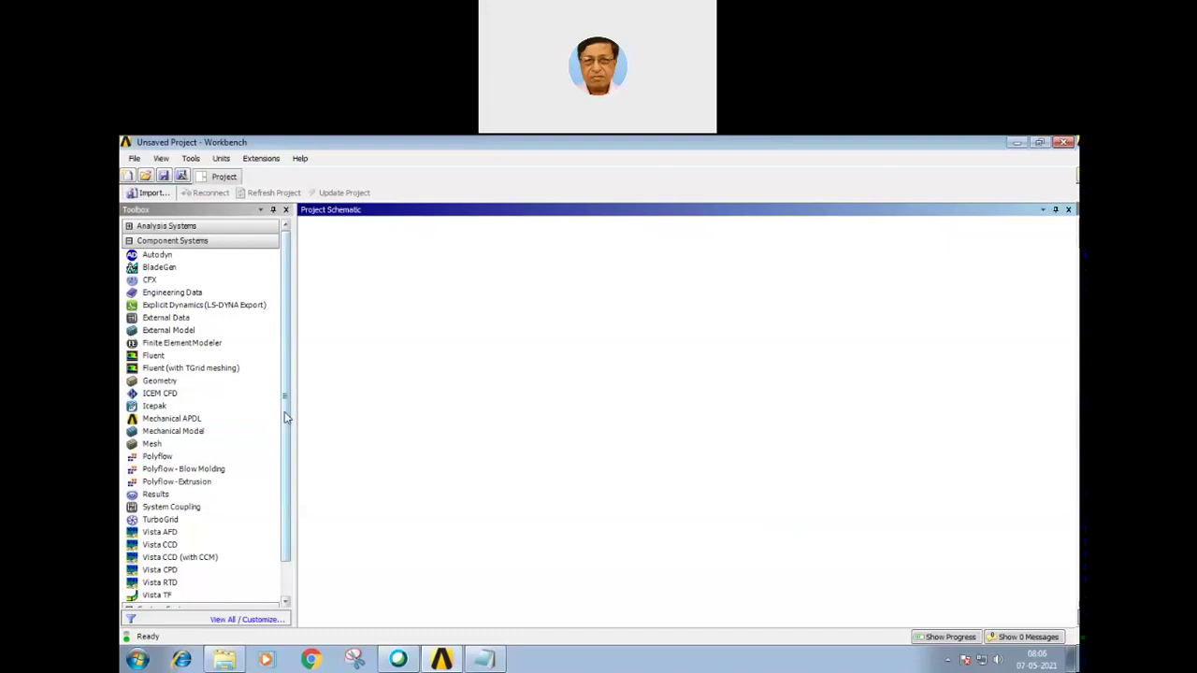
Step: Add a Static Structural analysis system to the empty project schematic
click(130, 241)
click(129, 226)
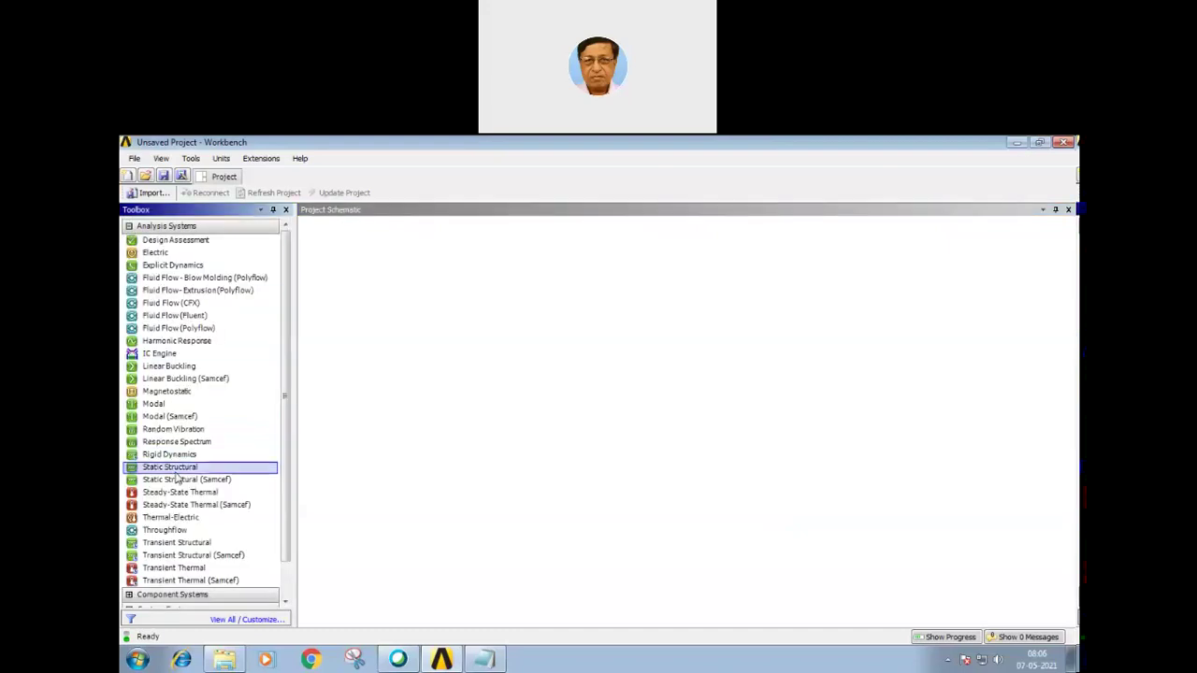
drag(176, 471, 379, 291)
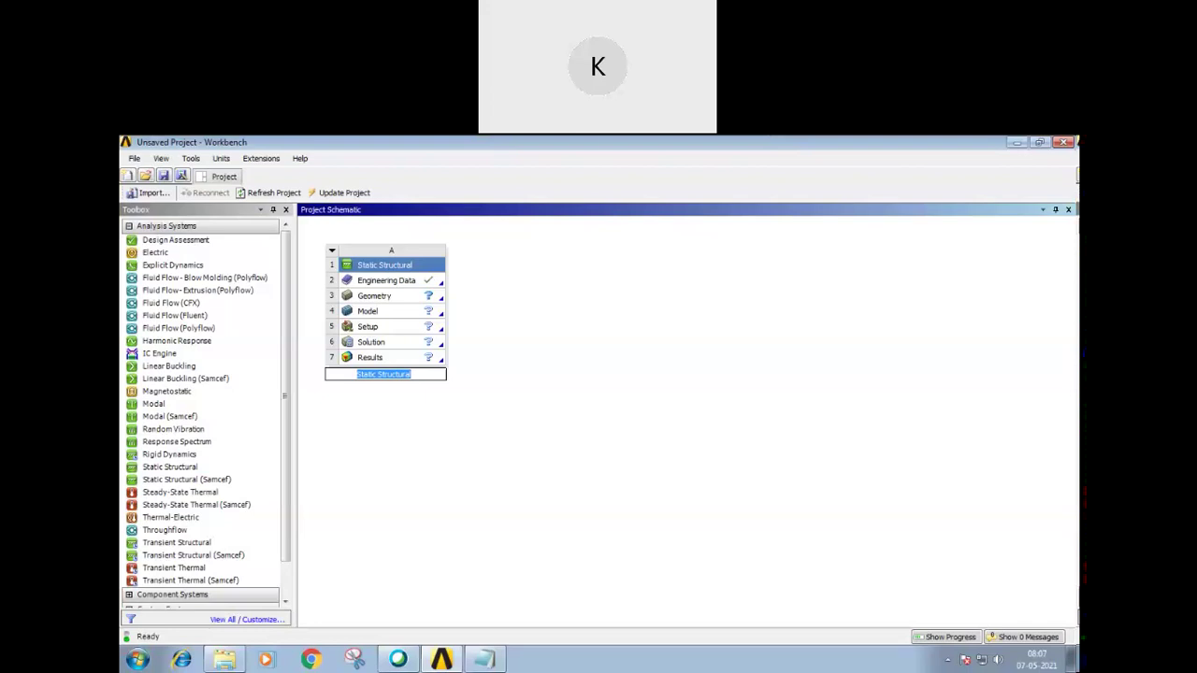
Step: Set the project unit system to Metric (kg,mm,s,°C,mA,N,mV) and accept the system's default name
click(234, 303)
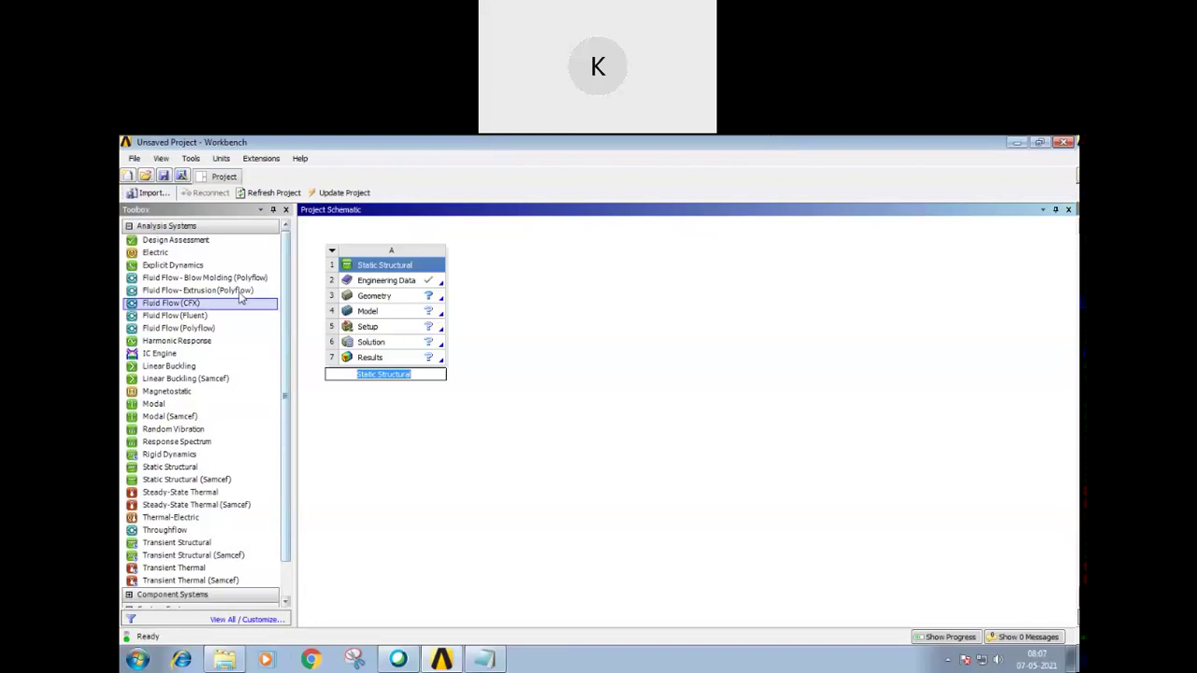
click(221, 159)
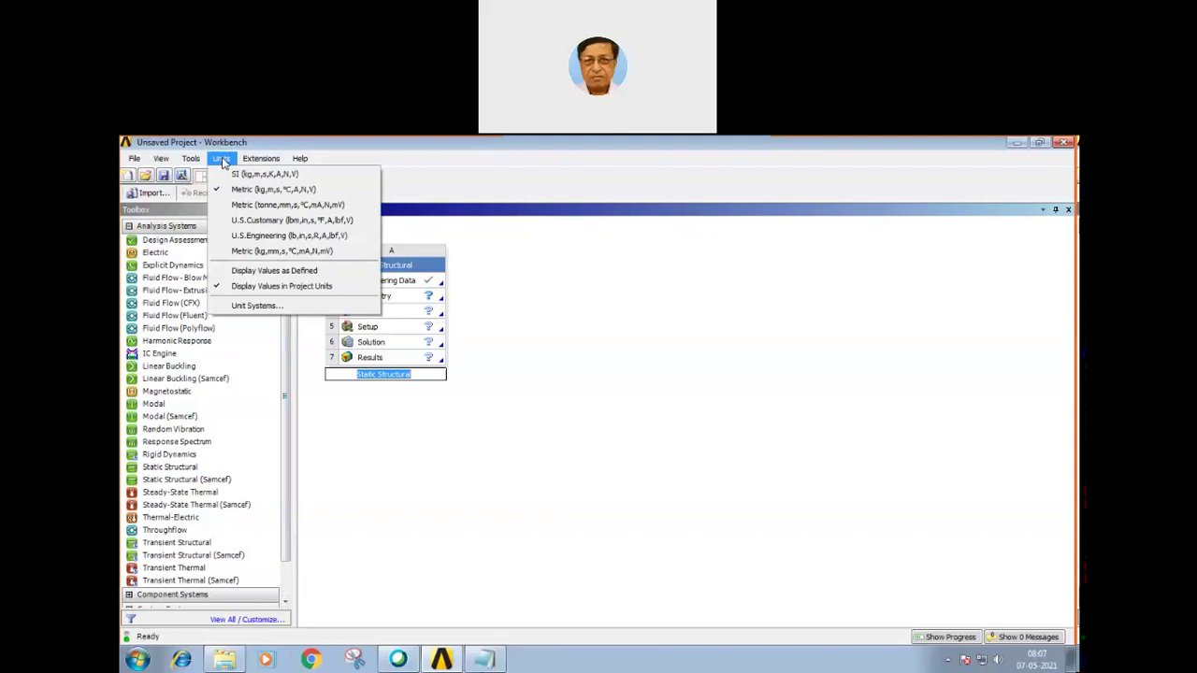
click(267, 250)
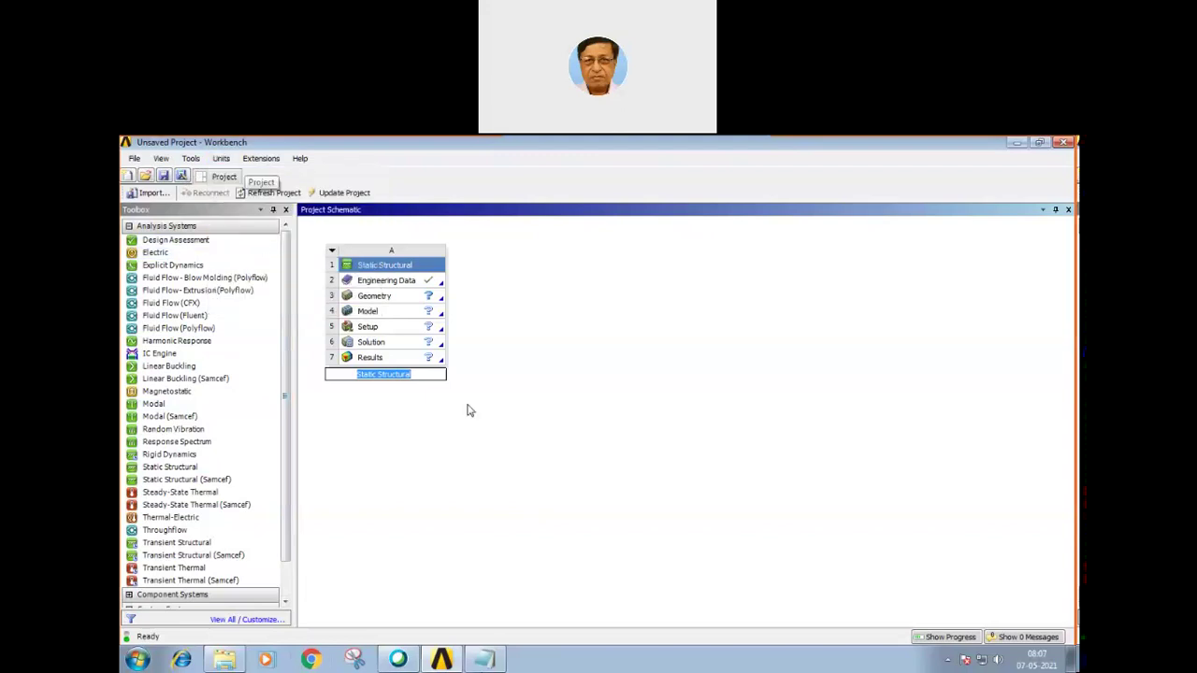
click(470, 544)
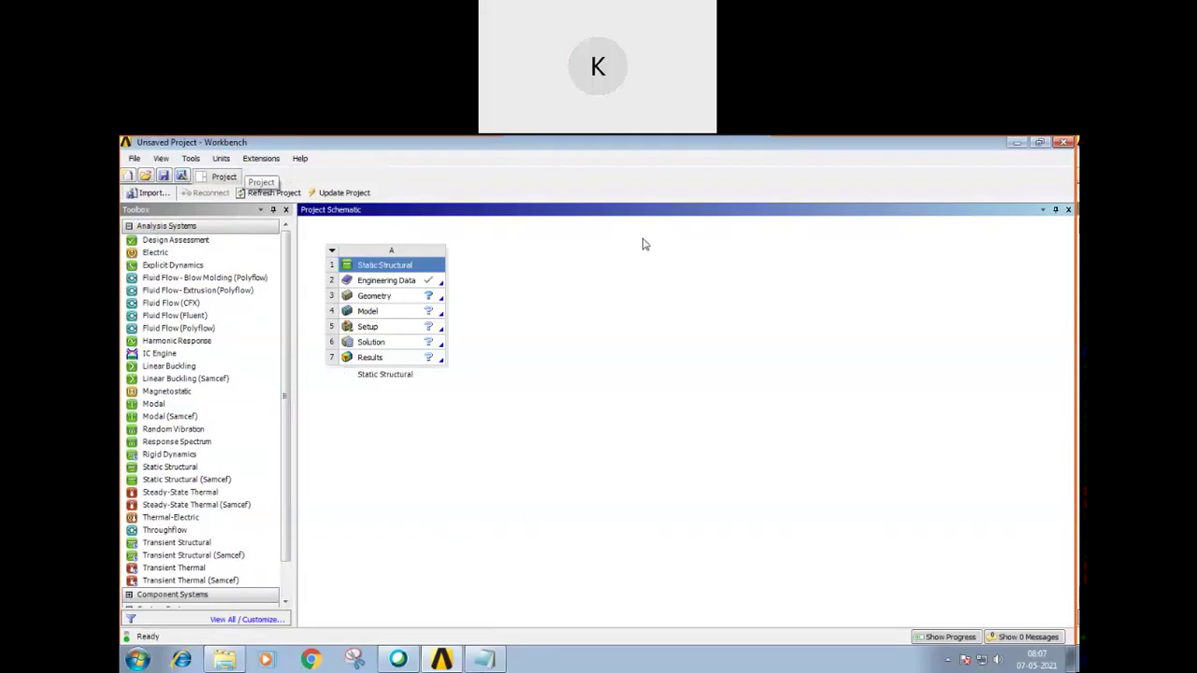
Step: Start importing a geometry file into the Static Structural system's Geometry cell and browse to the New Volume (D:) drive
click(405, 301)
right_click(406, 301)
mouse_move(457, 325)
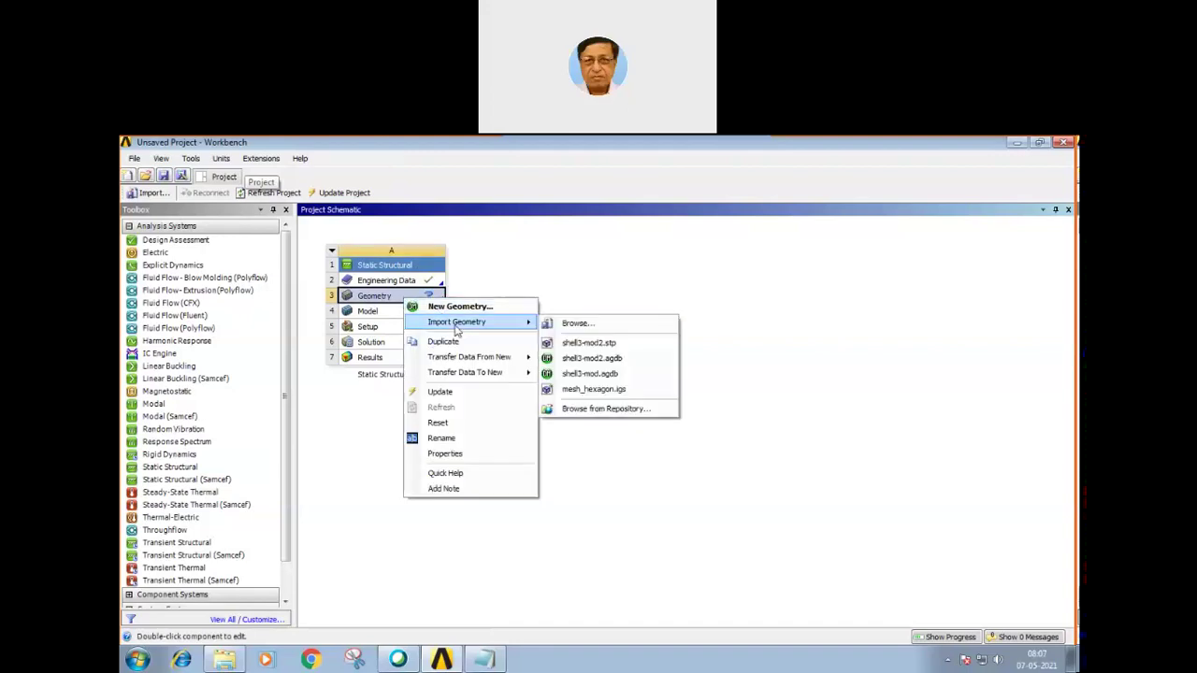
click(571, 326)
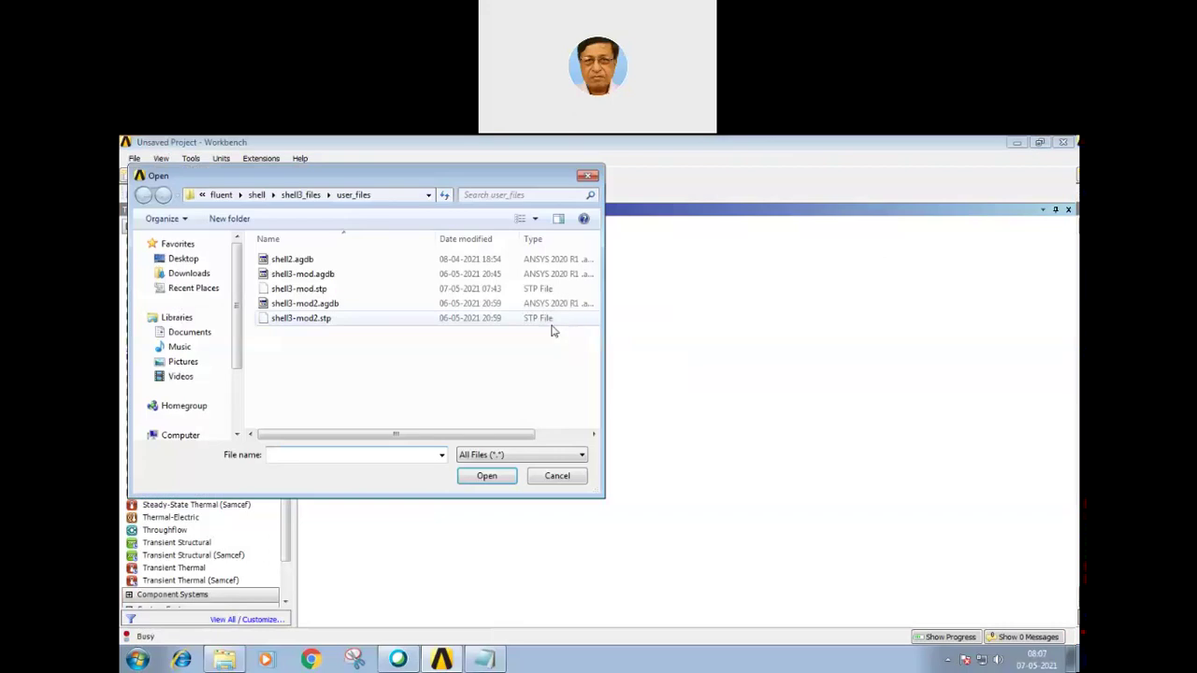
scroll(234, 400, down, 2)
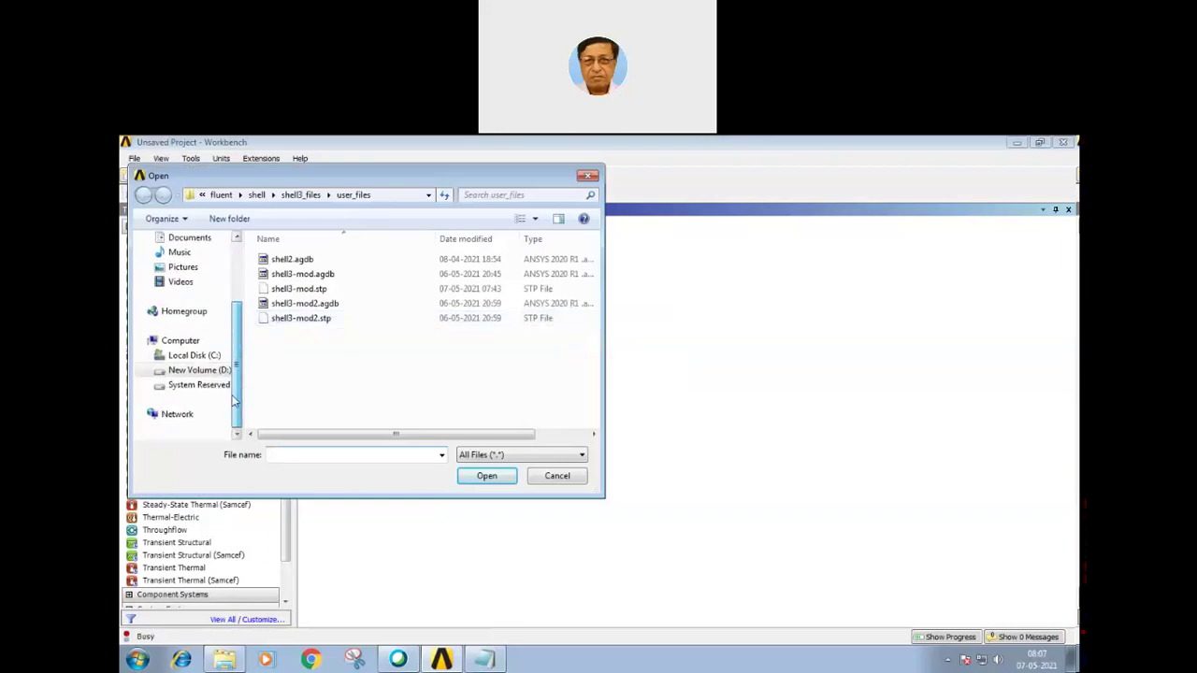
click(222, 370)
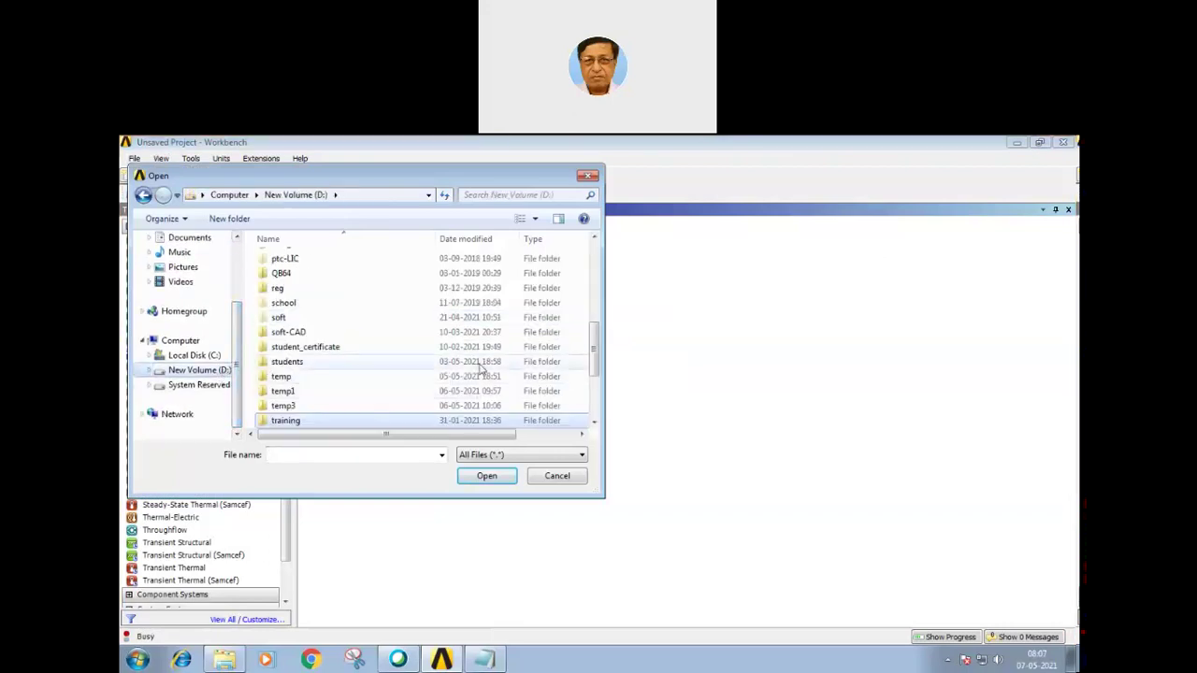
Step: Import cyclic1.igs from the training\ansys_ex2\MECH_intro\symmetry\cyclic-symmetry folder as the geometry
scroll(299, 336, down, 2)
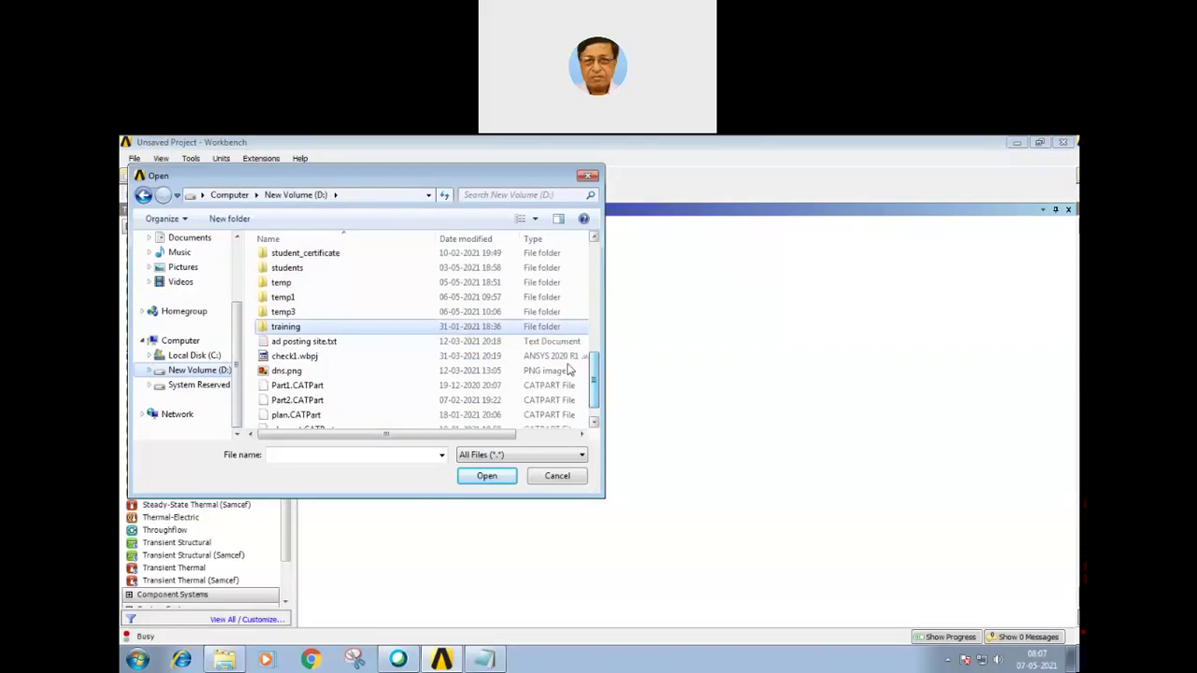
double_click(296, 327)
double_click(290, 273)
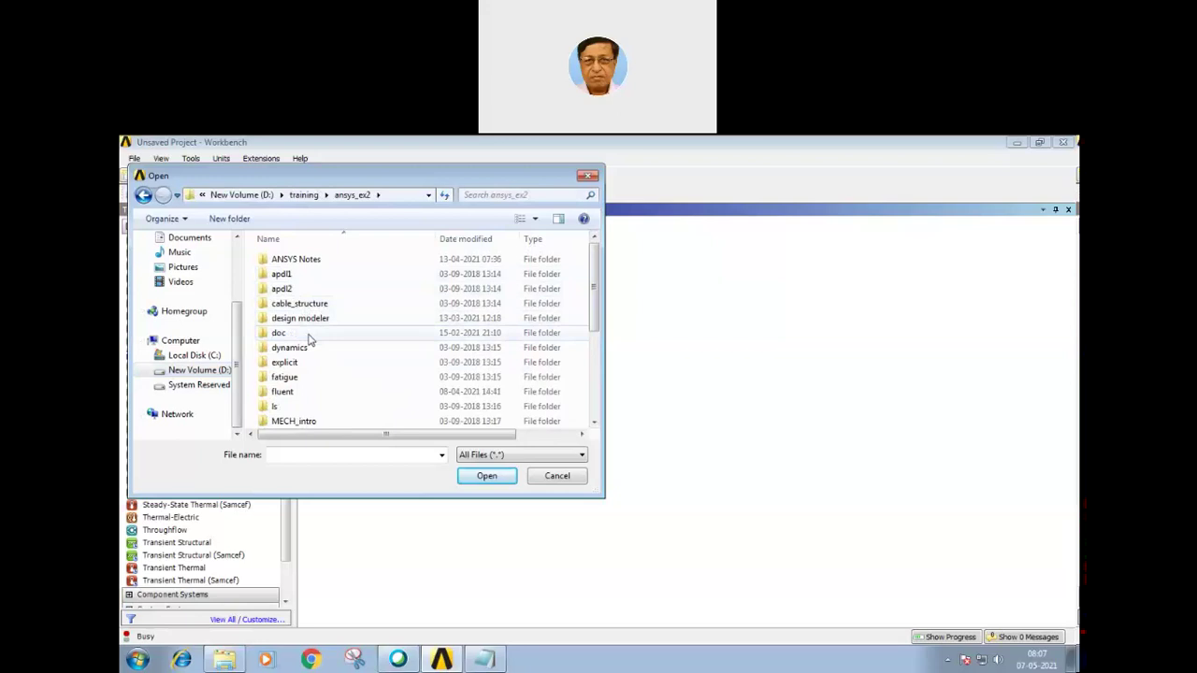
click(292, 426)
double_click(292, 423)
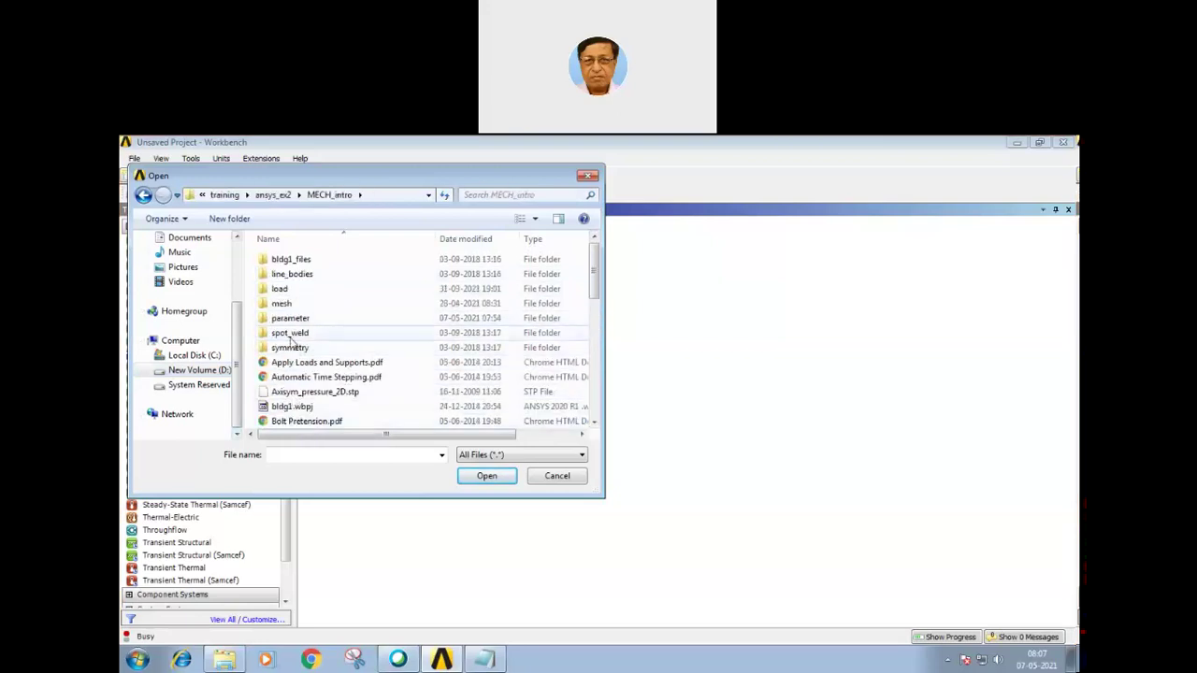
double_click(293, 348)
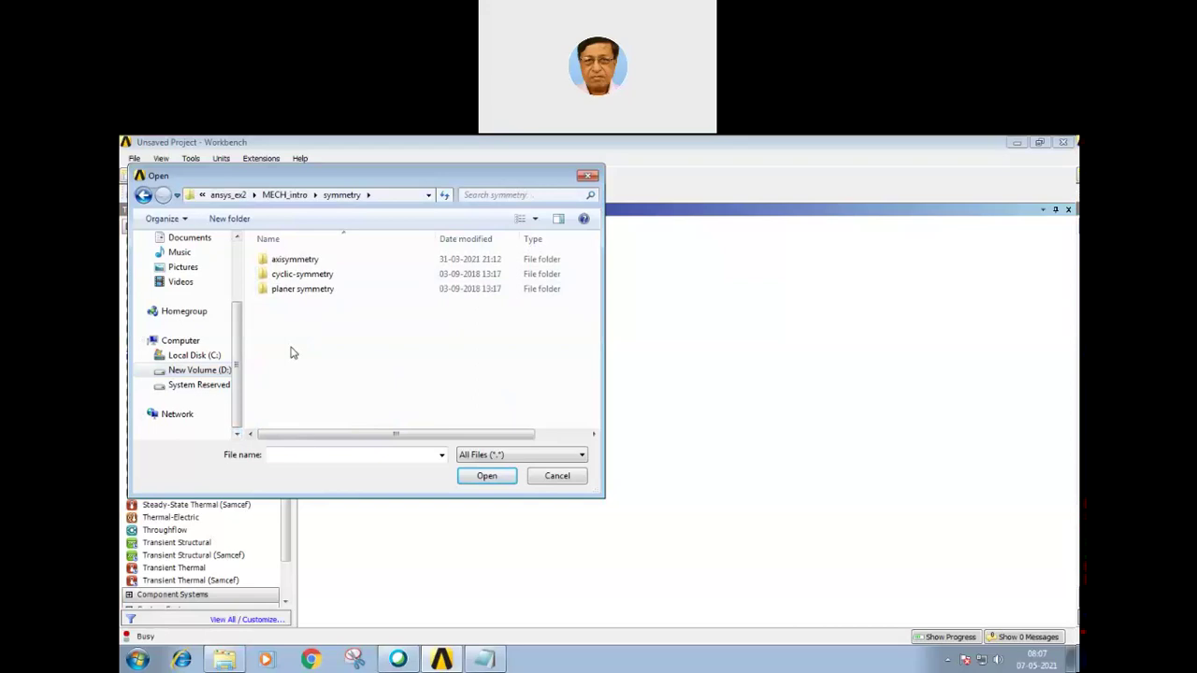
double_click(293, 275)
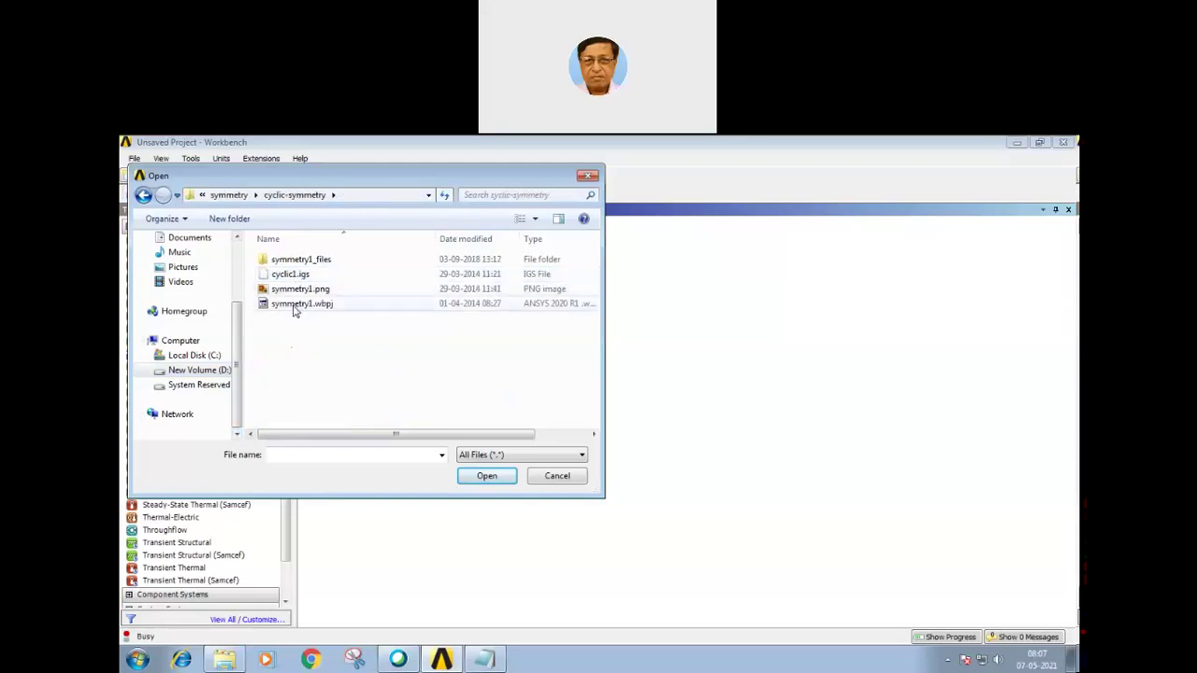
click(290, 275)
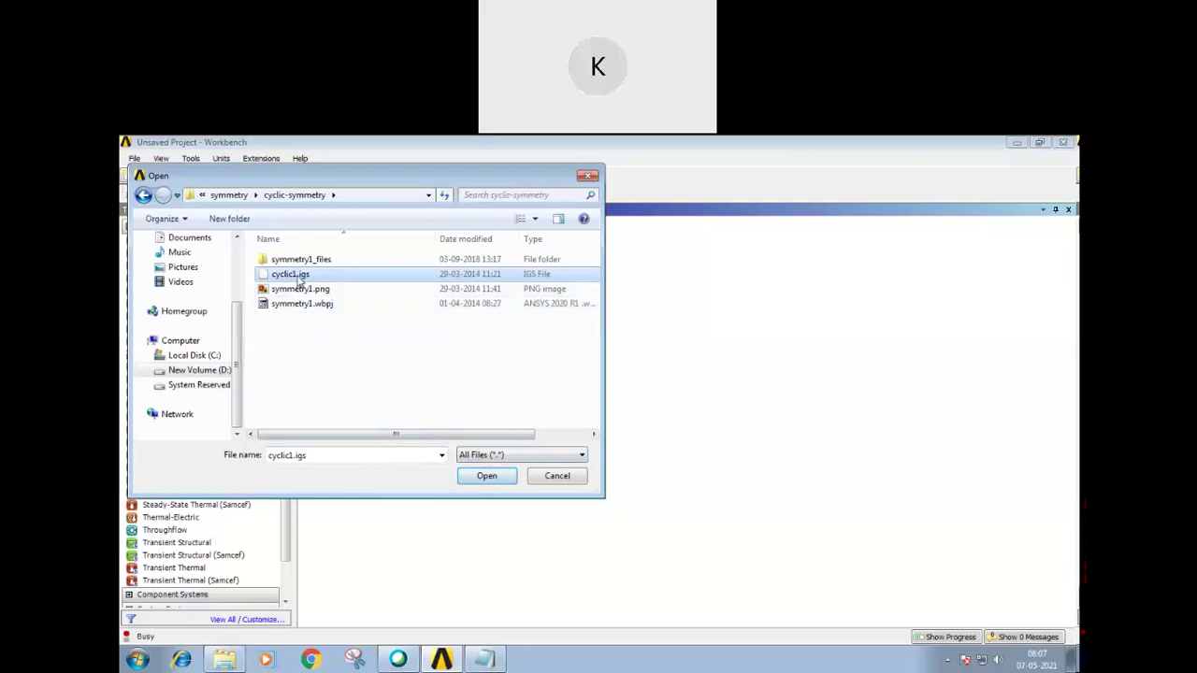
click(489, 478)
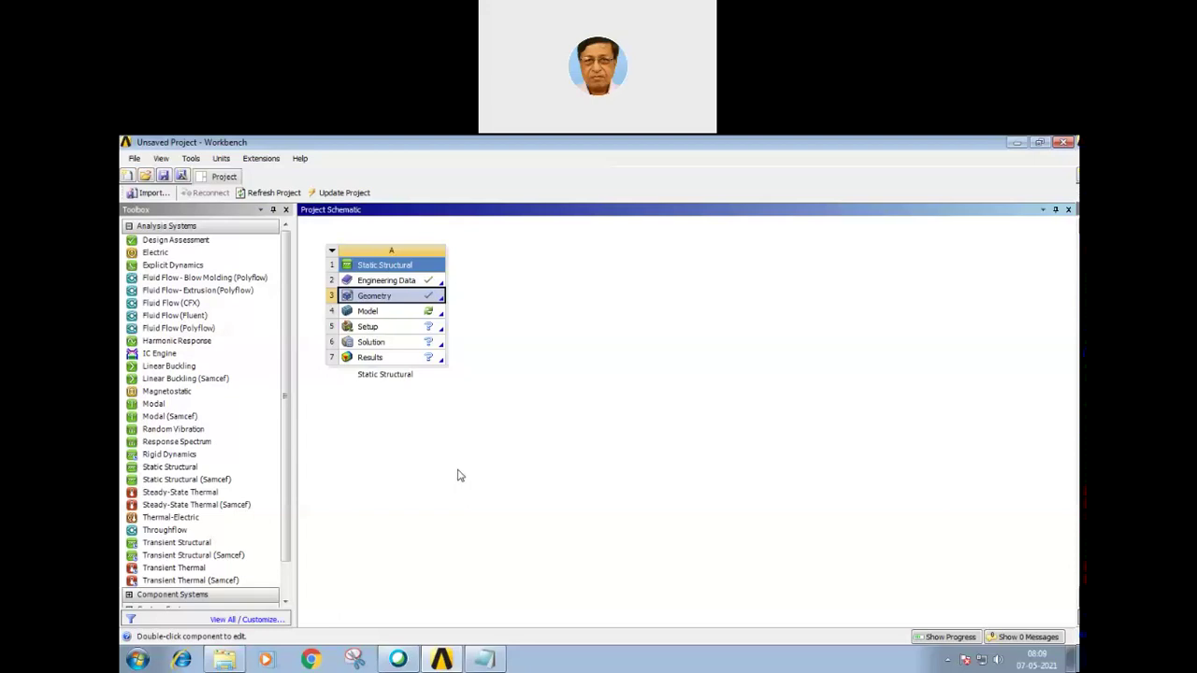
Step: Open the Static Structural system's Model in Mechanical and move the floating Messages window clear of the part
click(429, 314)
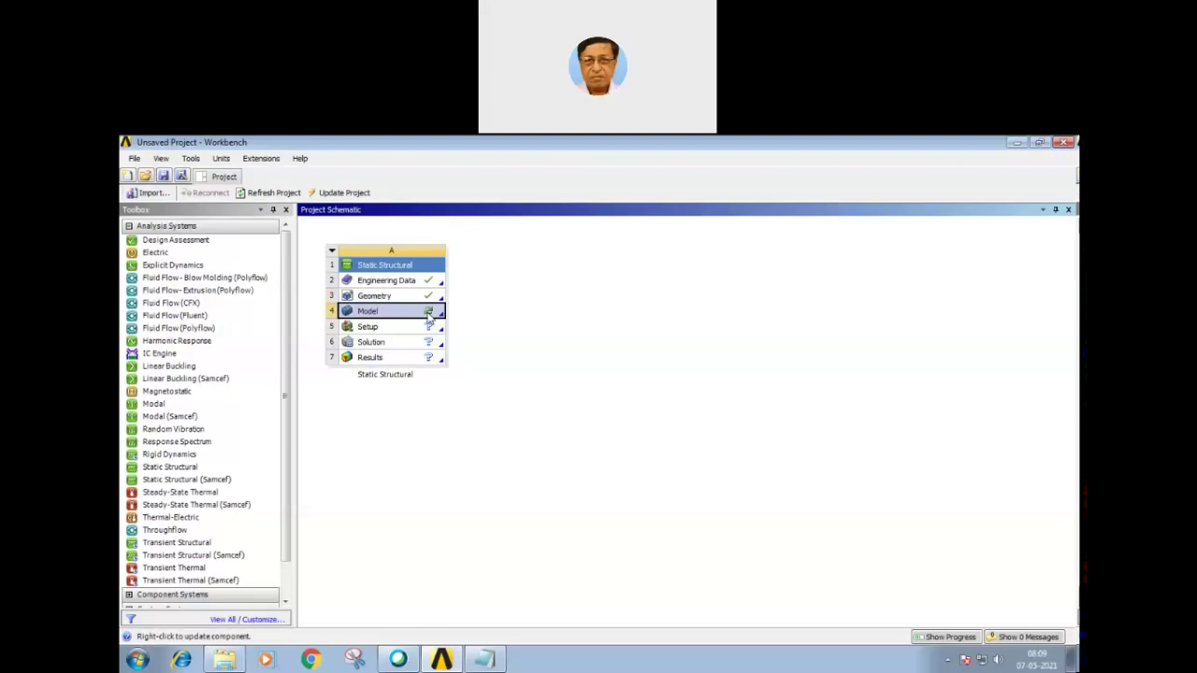
double_click(428, 314)
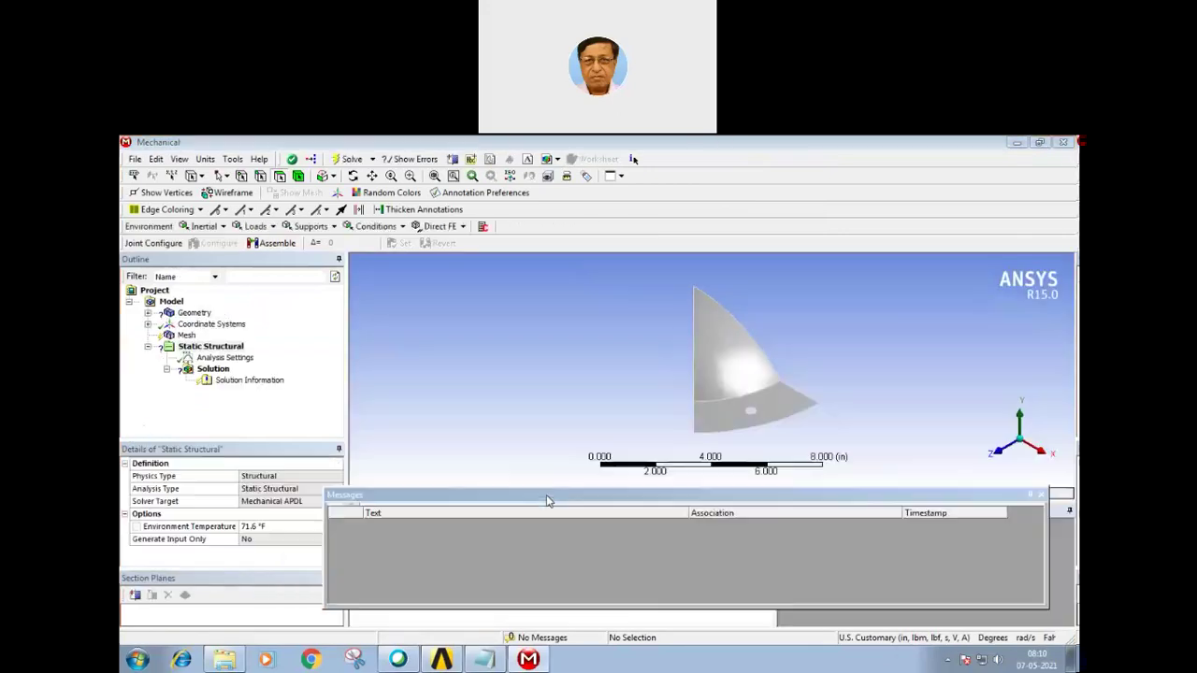
drag(544, 499, 604, 572)
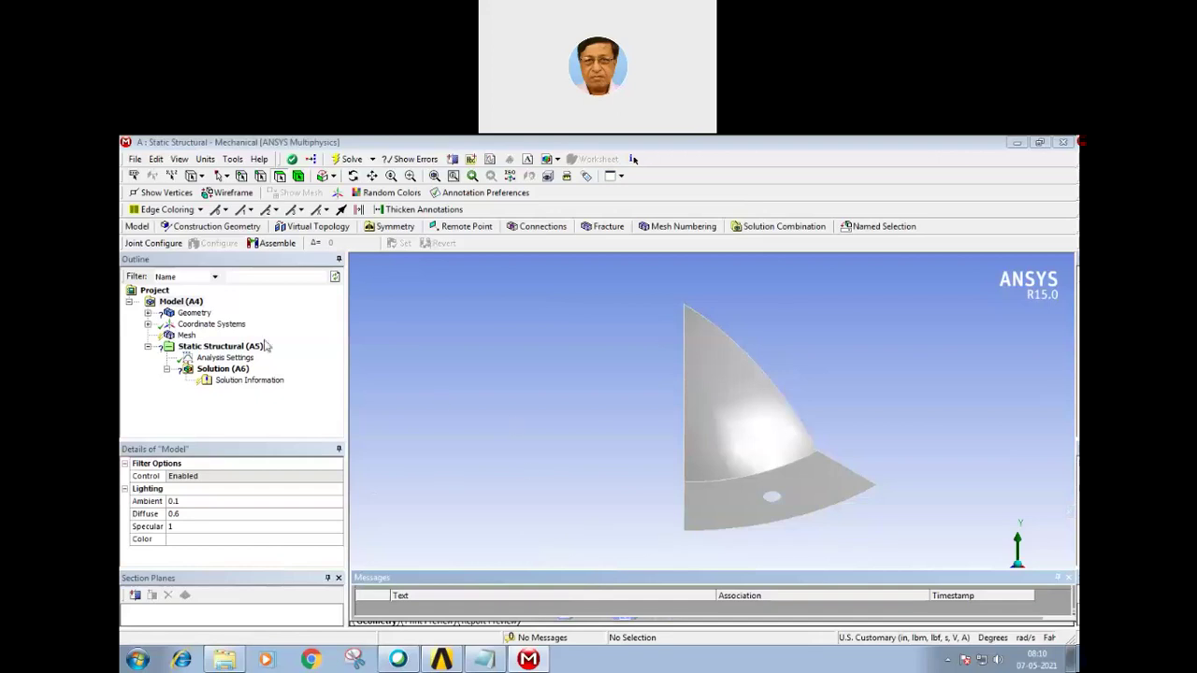
middle_drag(531, 410, 626, 428)
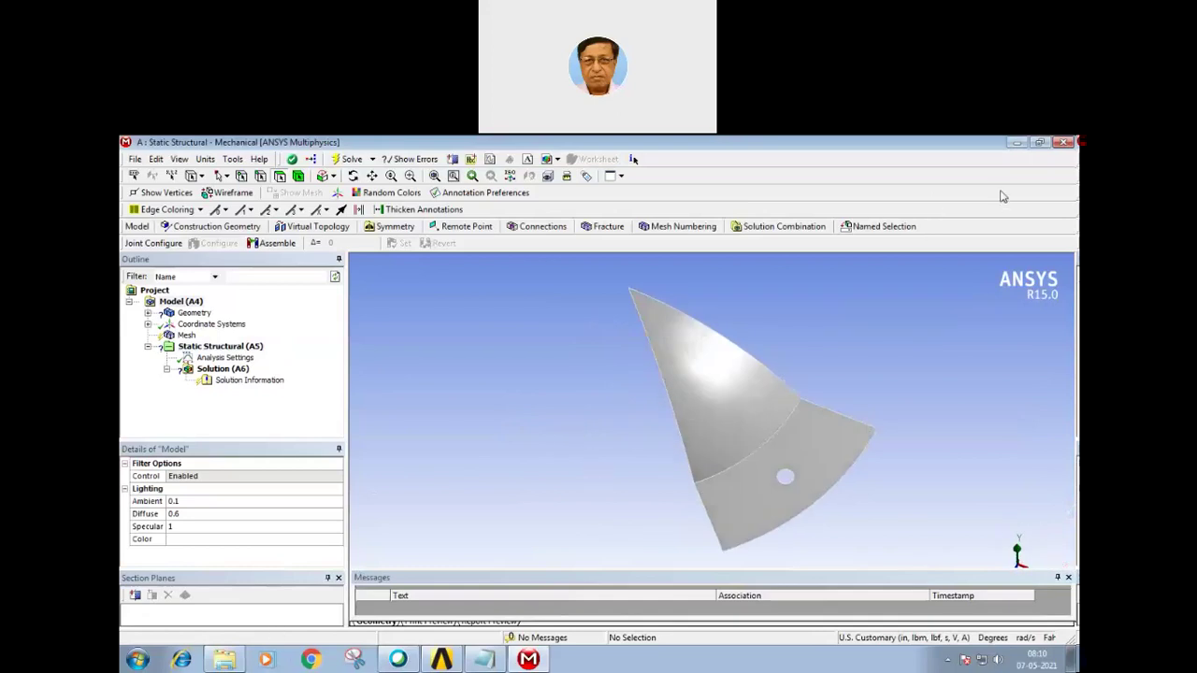
Step: In Windows Explorer, view symmetry1.png from D:\training\ansys_ex2\MECH_intro\symmetry\cyclic-symmetry, and close the picture and folder windows
click(241, 664)
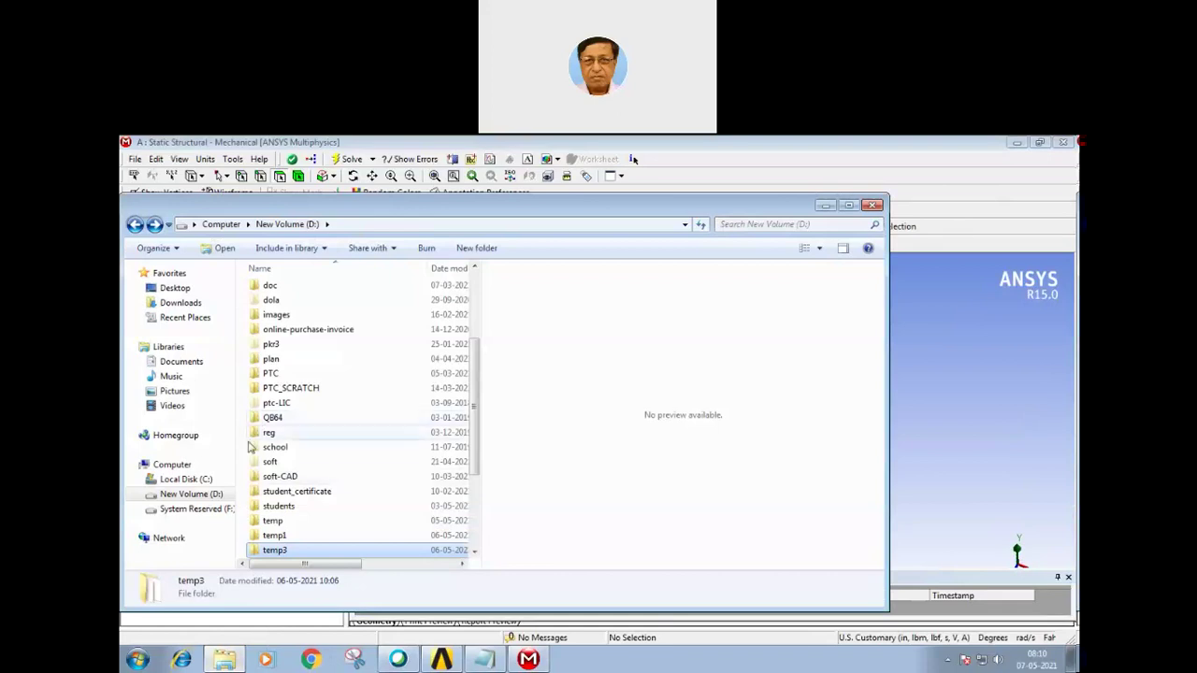
click(208, 495)
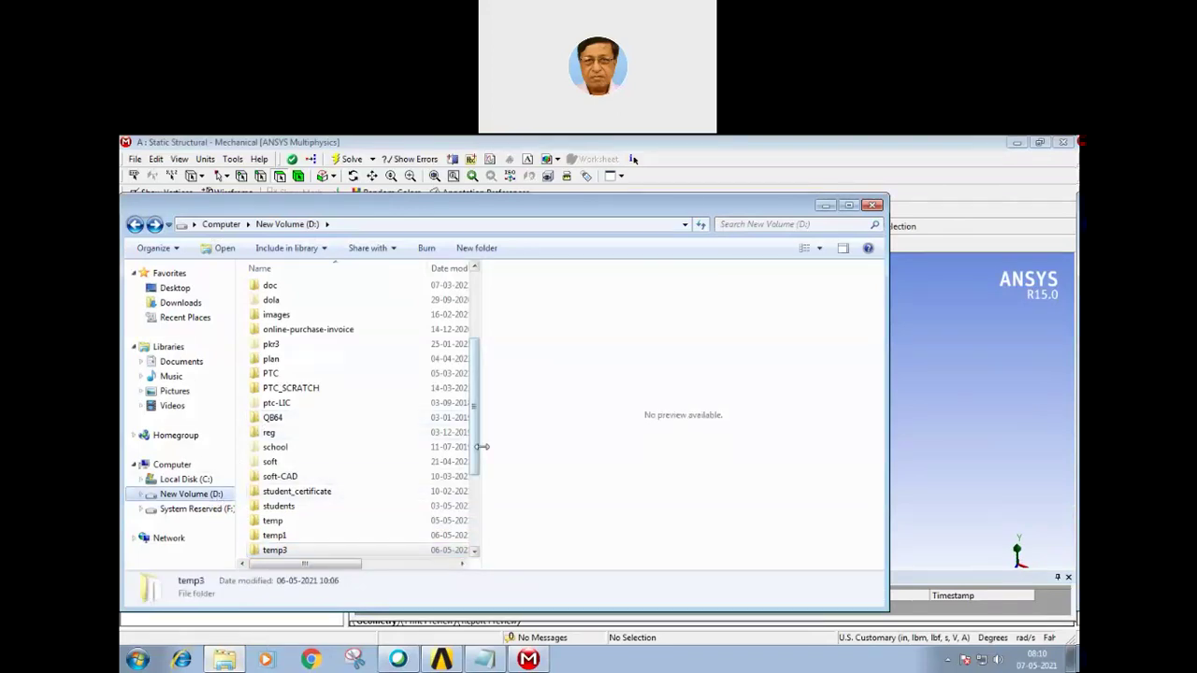
drag(474, 439, 475, 479)
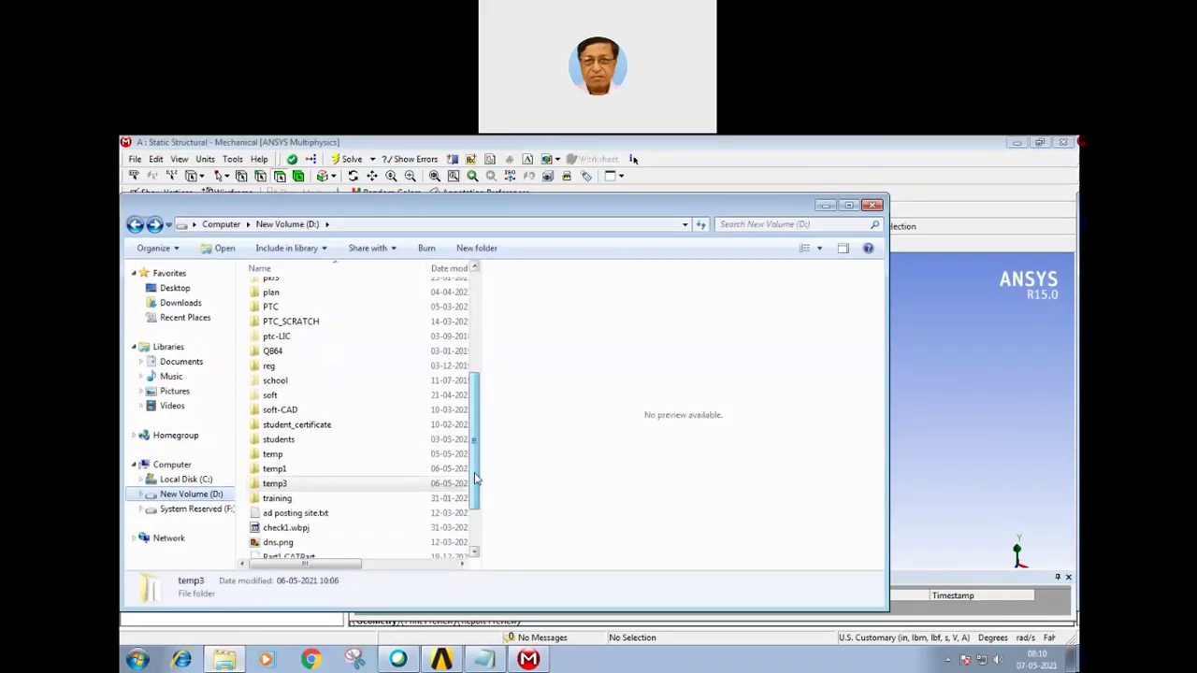
double_click(312, 500)
double_click(287, 308)
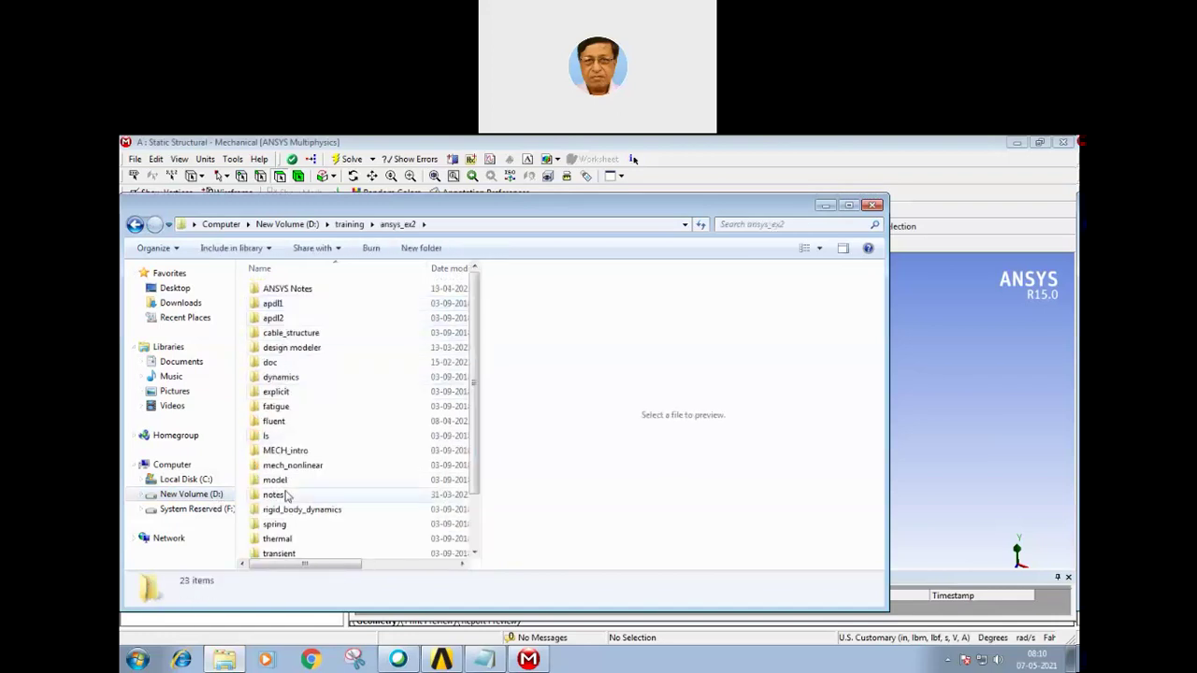
double_click(286, 451)
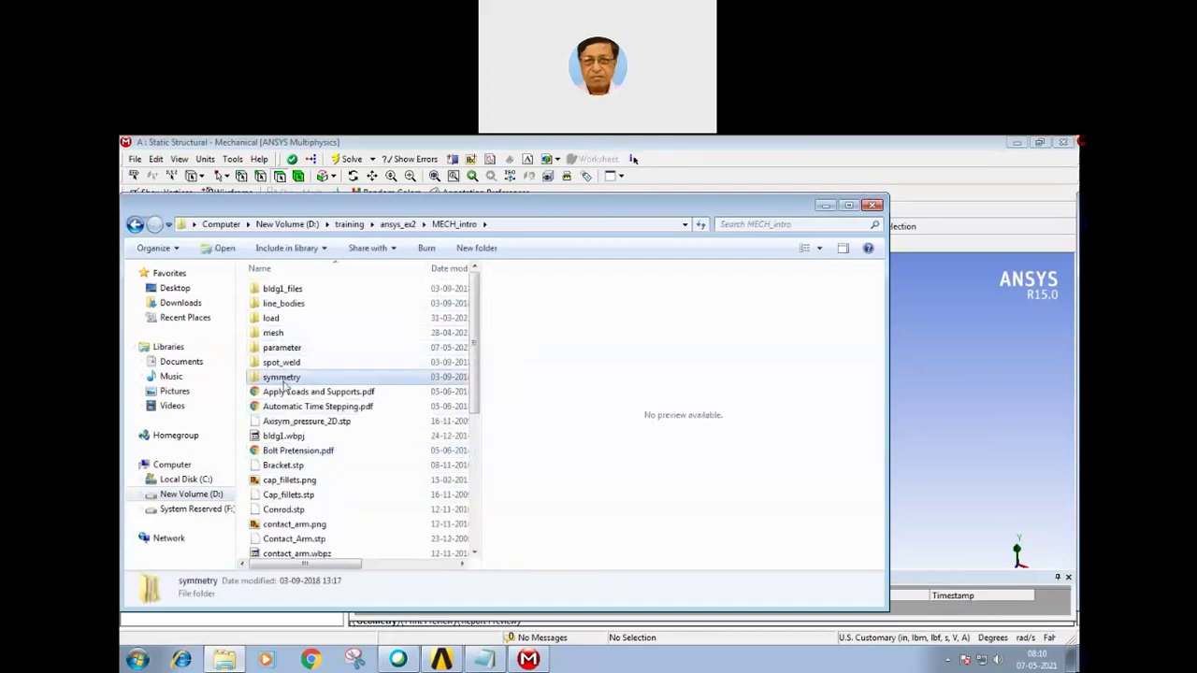
double_click(285, 376)
double_click(291, 305)
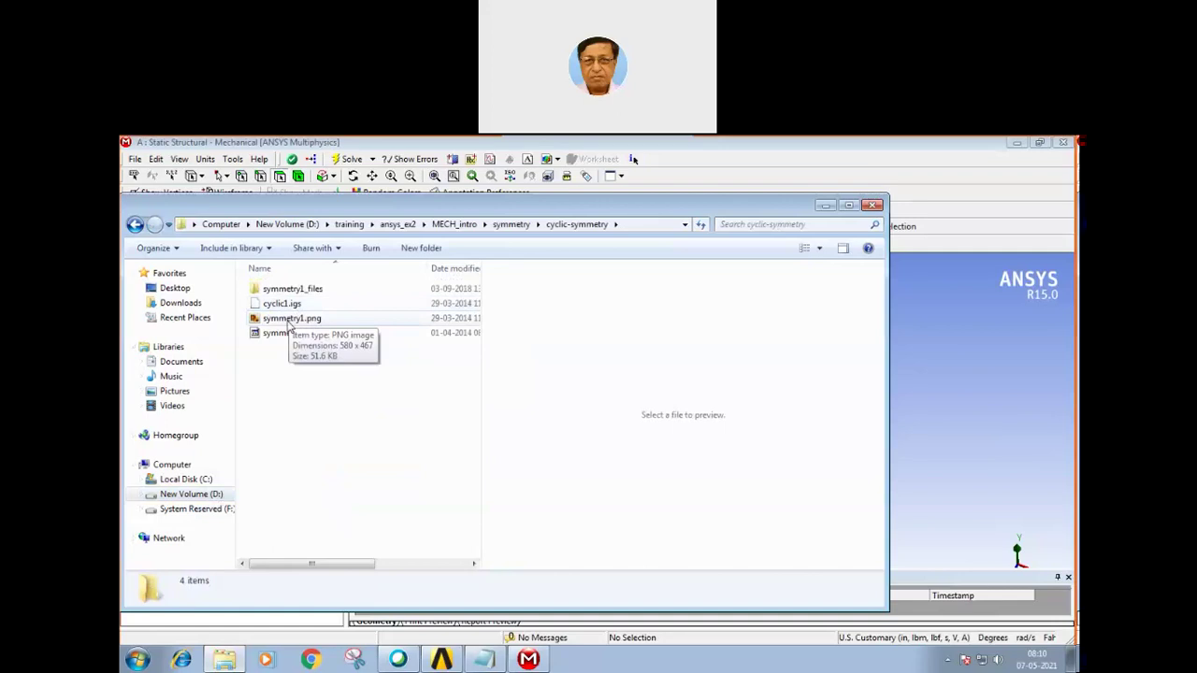
double_click(285, 318)
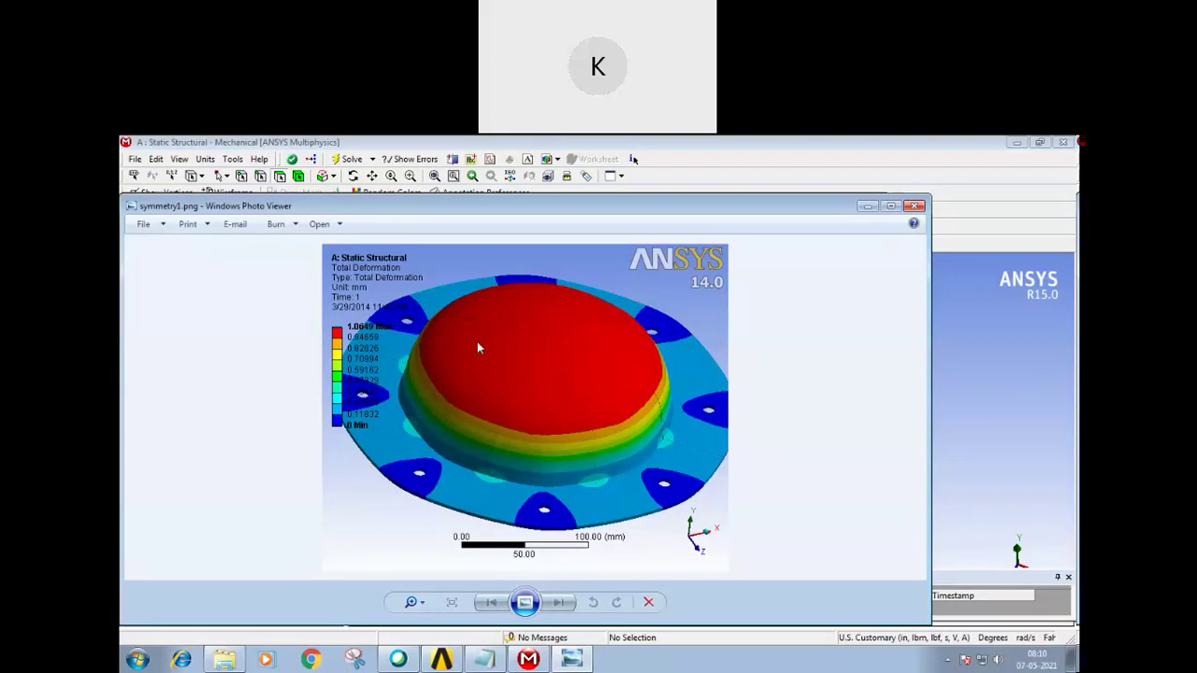
click(915, 208)
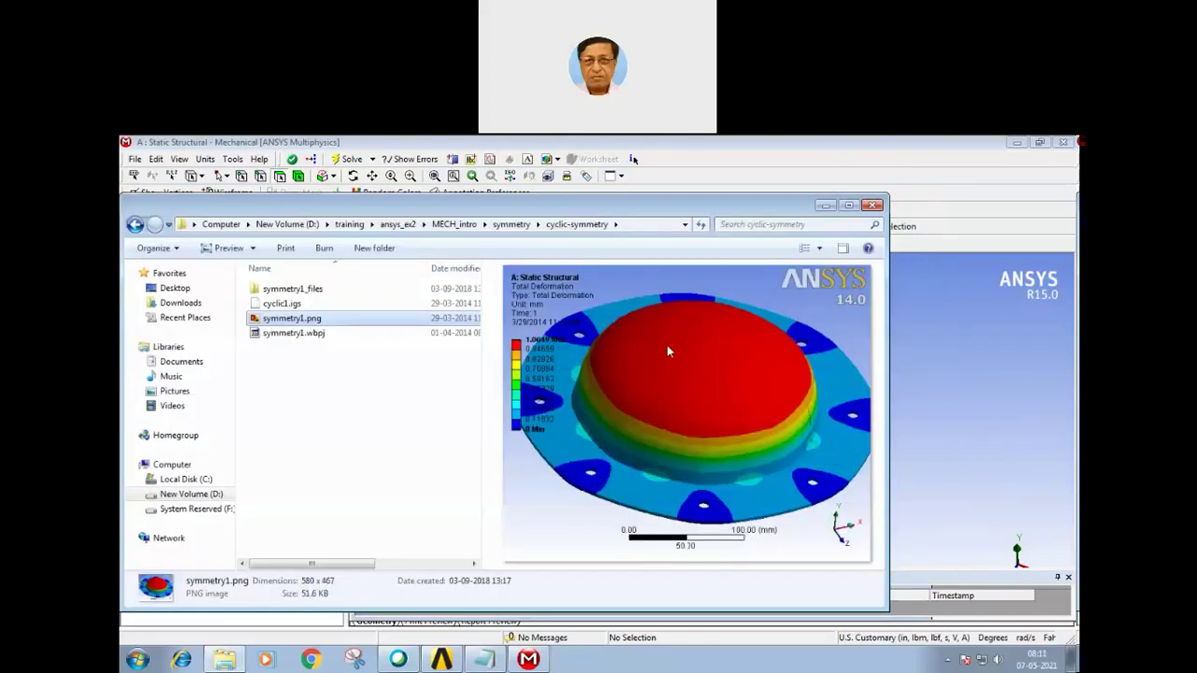
click(874, 206)
Step: Select the TRM_SRF surface body under Geometry and switch the units to Metric (mm, kg, N, s, mV, mA)
drag(542, 419, 577, 430)
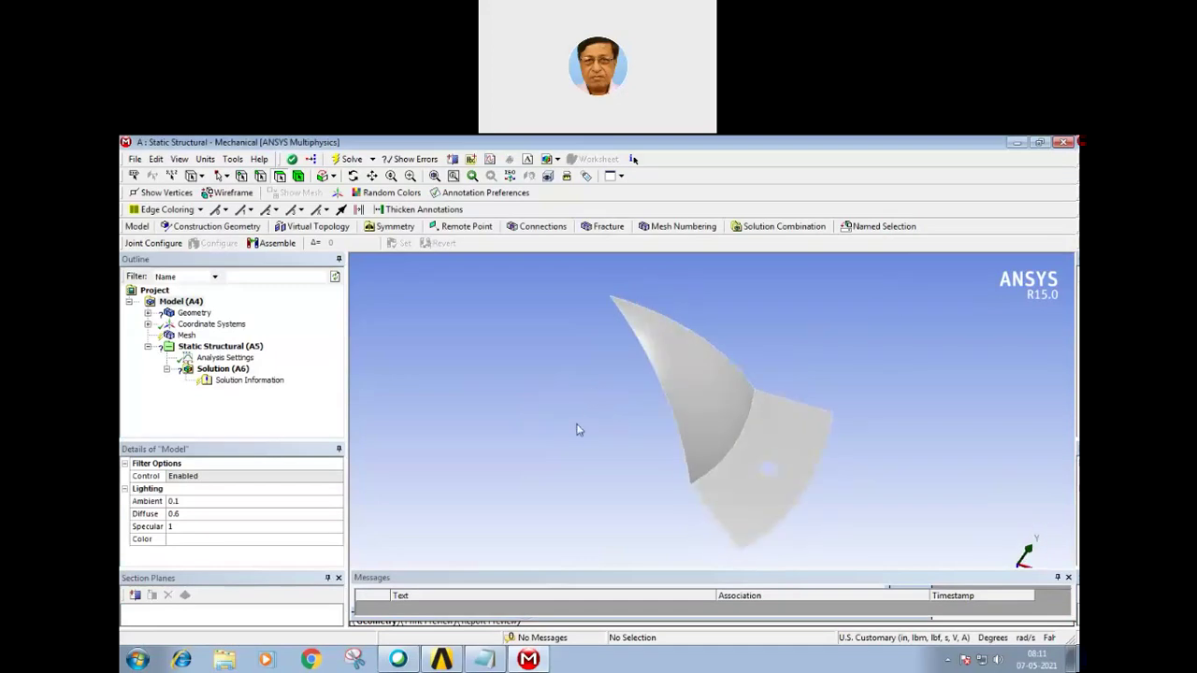
click(147, 313)
click(211, 324)
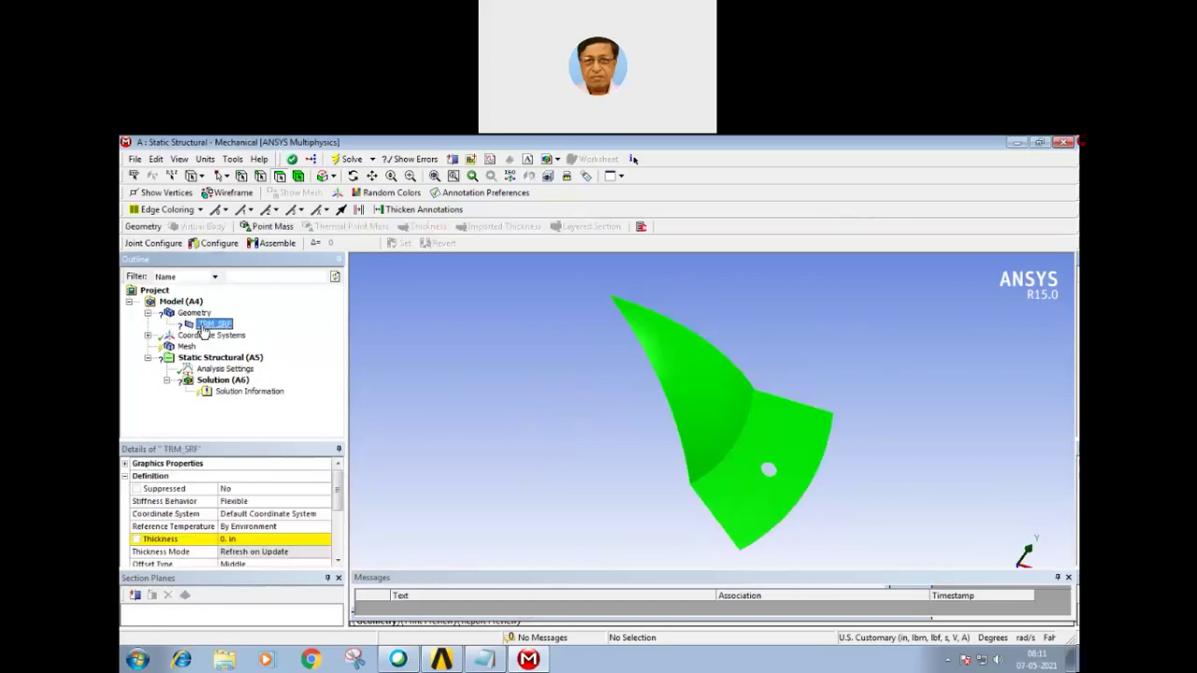
click(206, 160)
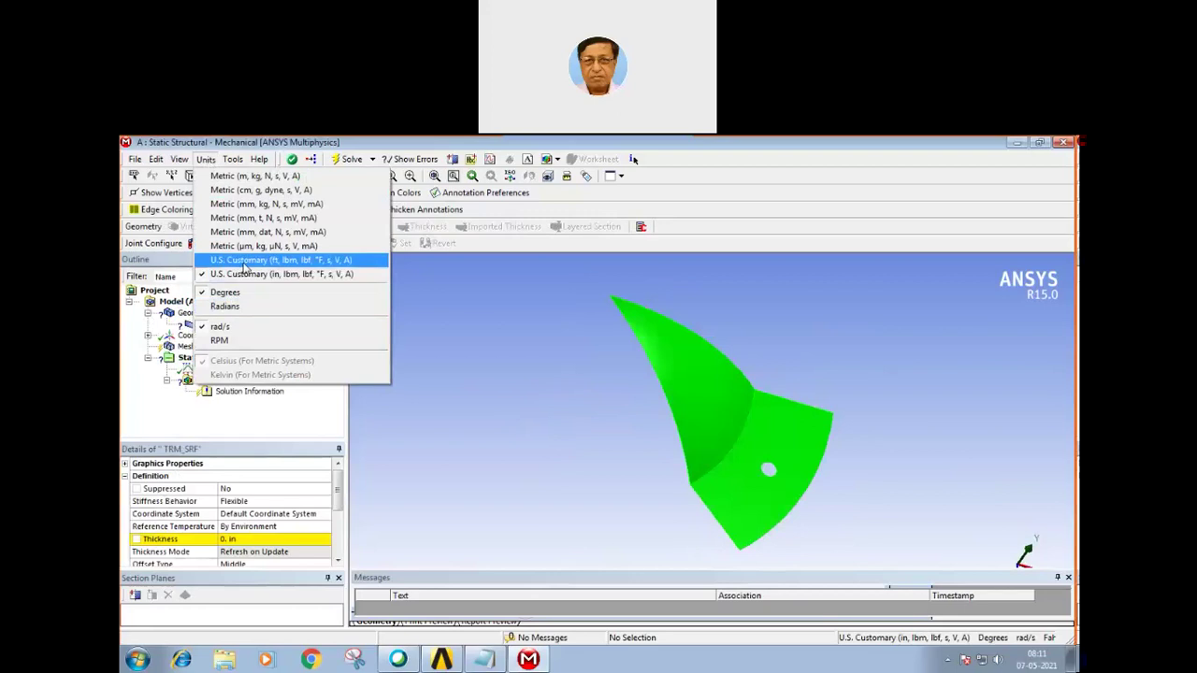
click(249, 204)
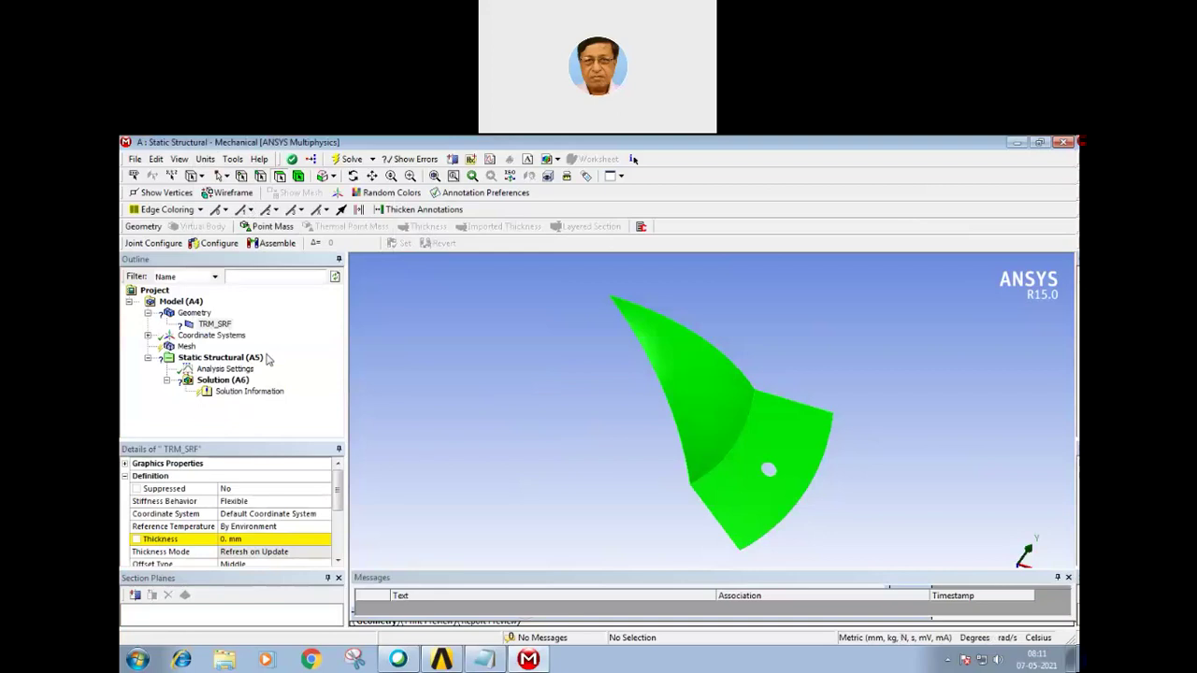
Step: Set the thickness of the TRM_SRF surface body to 3 mm
click(245, 538)
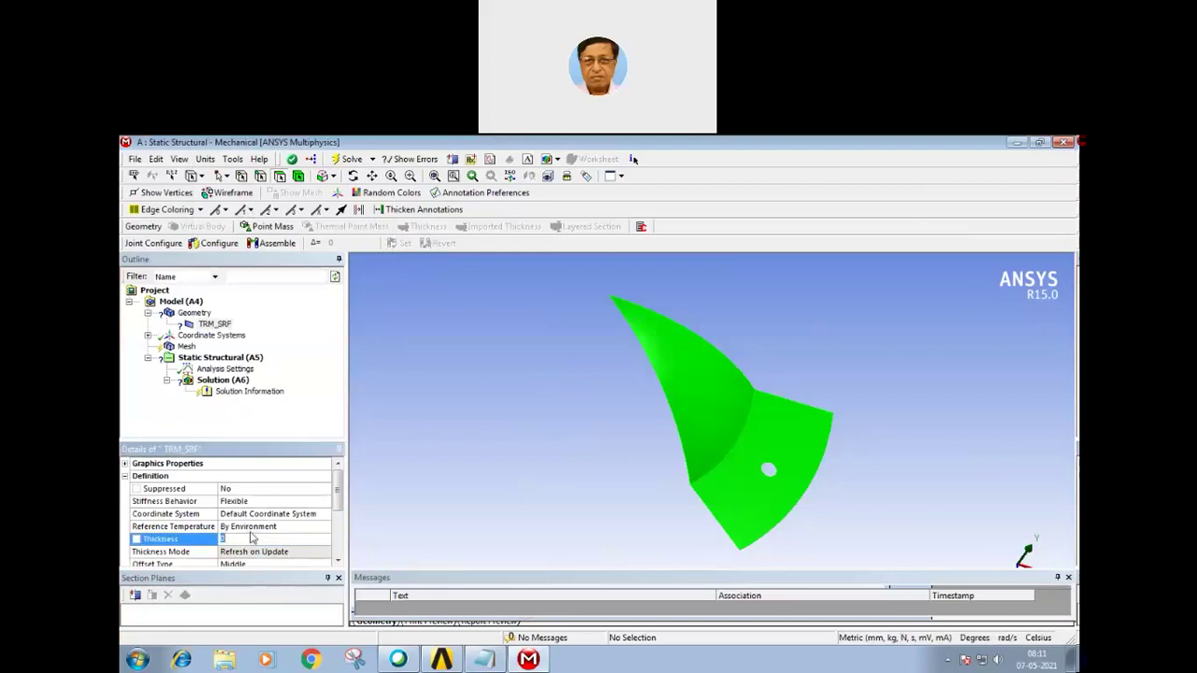
text(3)
click(394, 509)
middle_drag(454, 483, 481, 415)
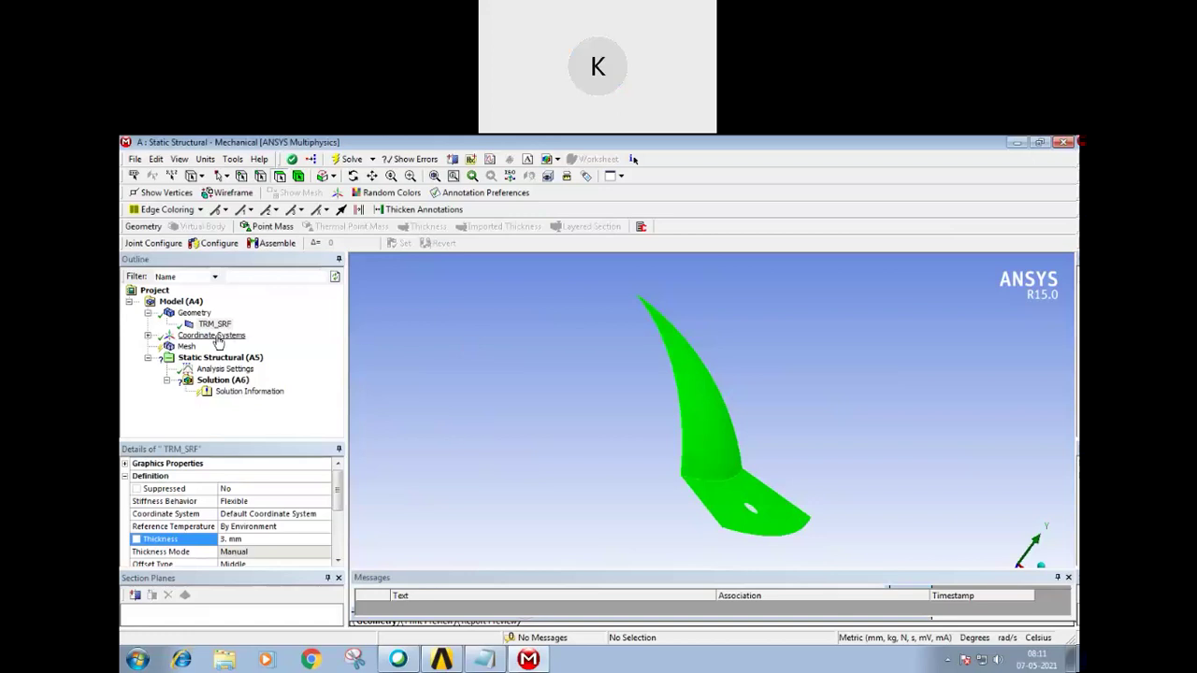
Step: Insert a new coordinate system under Coordinate Systems and set its type to Cylindrical
middle_drag(559, 360, 512, 362)
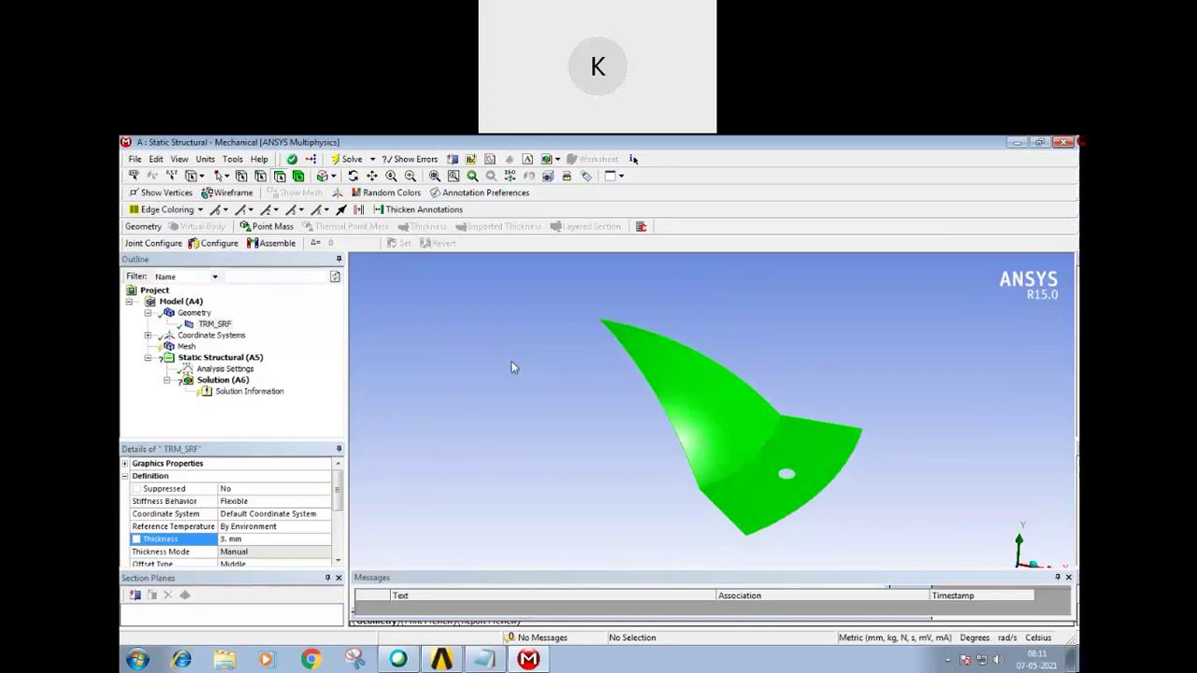
click(211, 337)
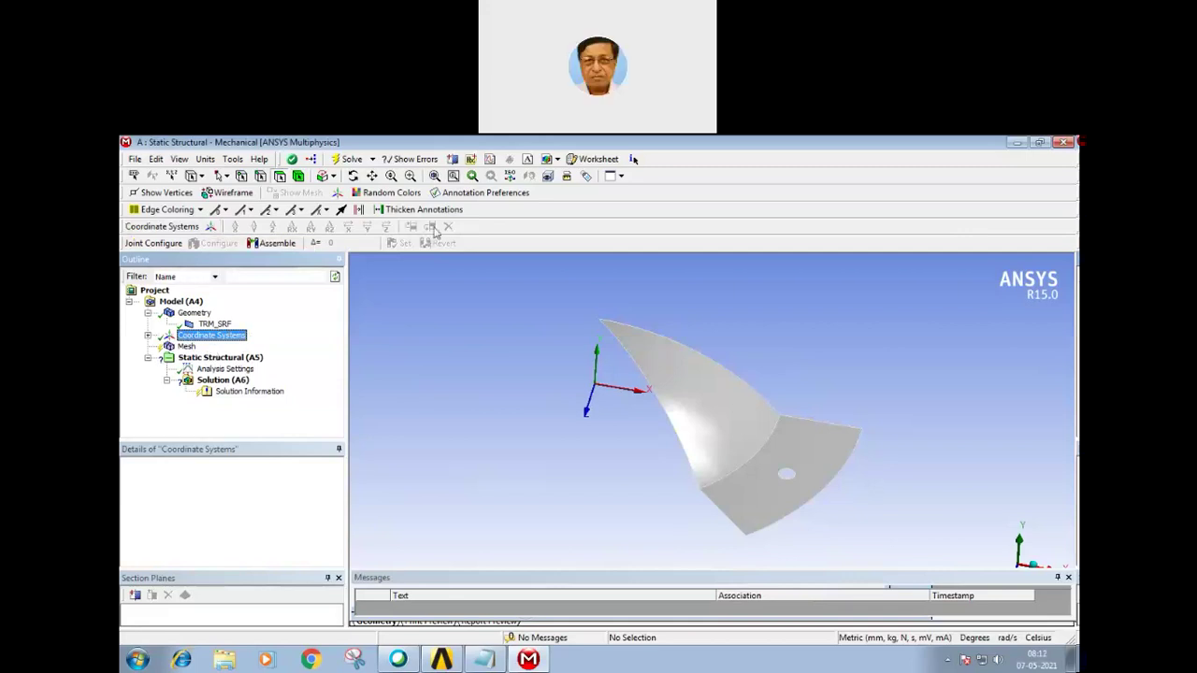
click(211, 227)
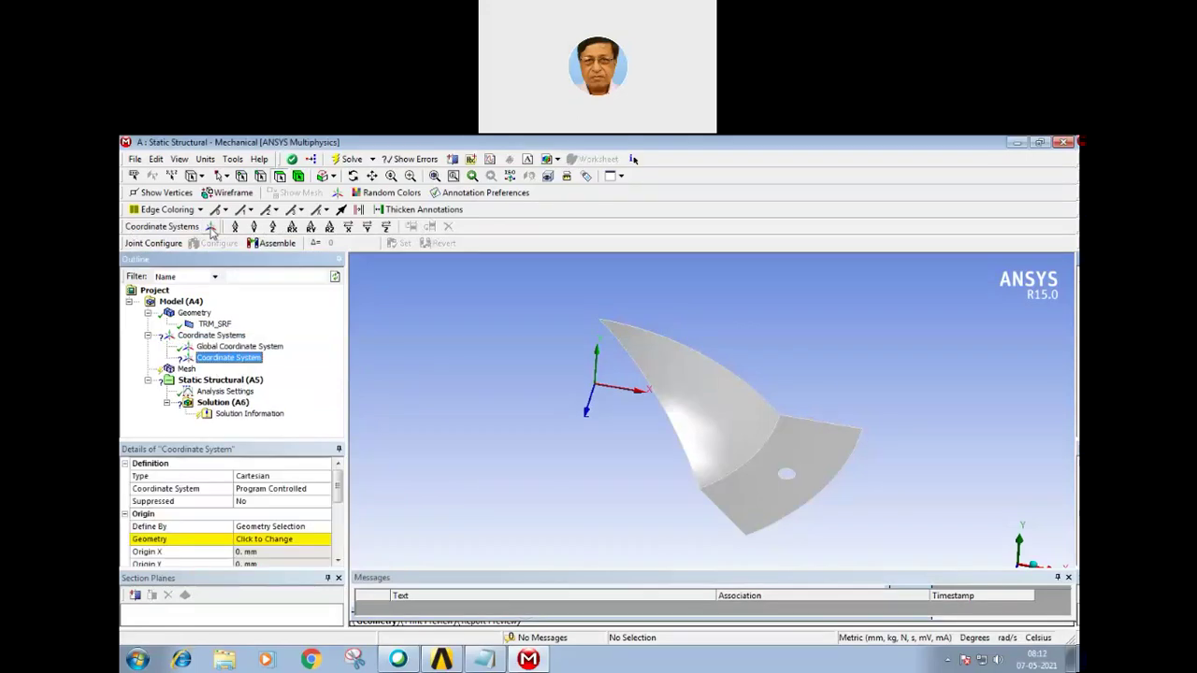
click(268, 478)
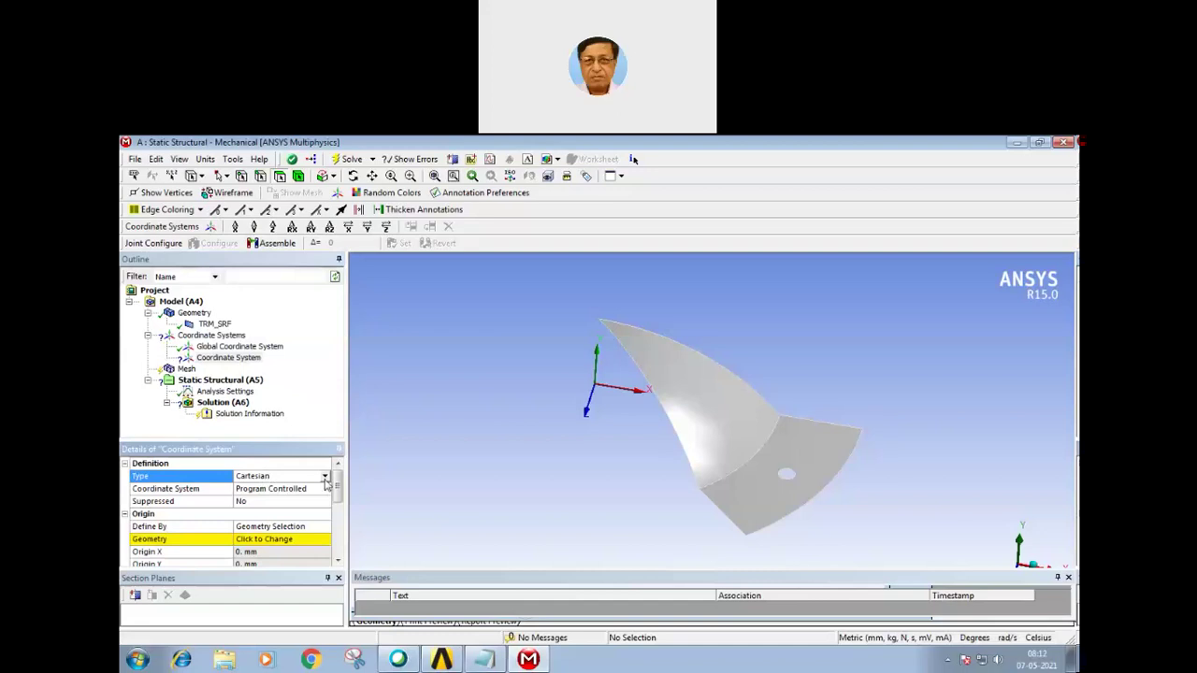
click(324, 476)
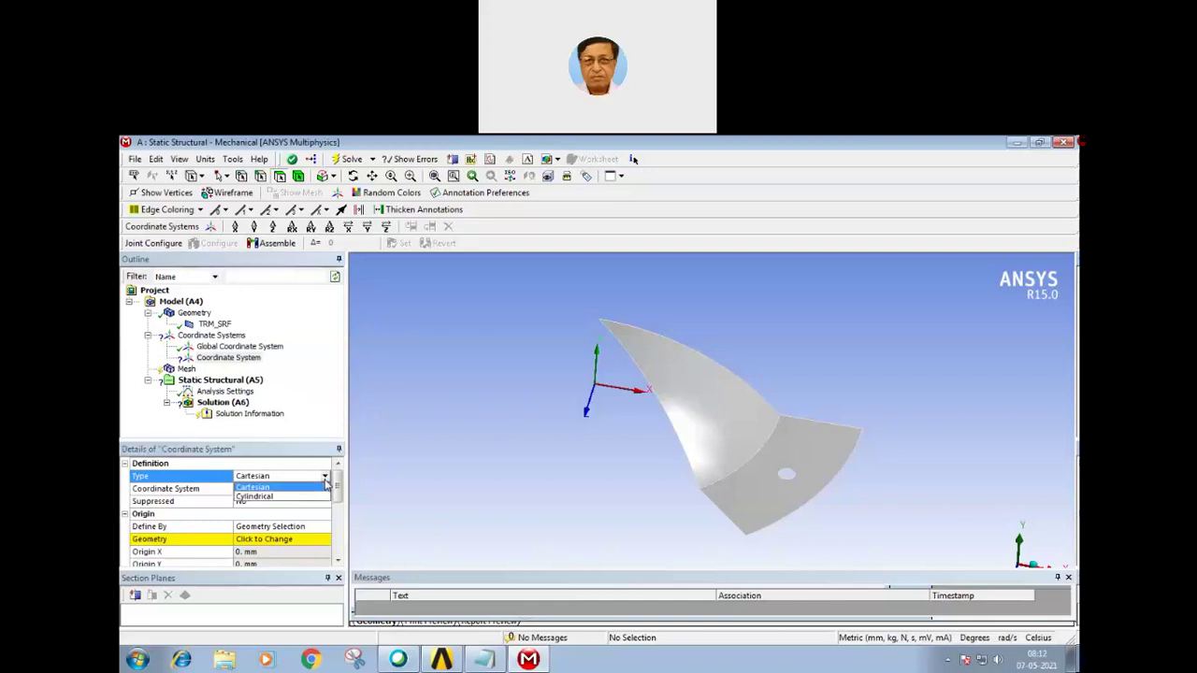
click(266, 497)
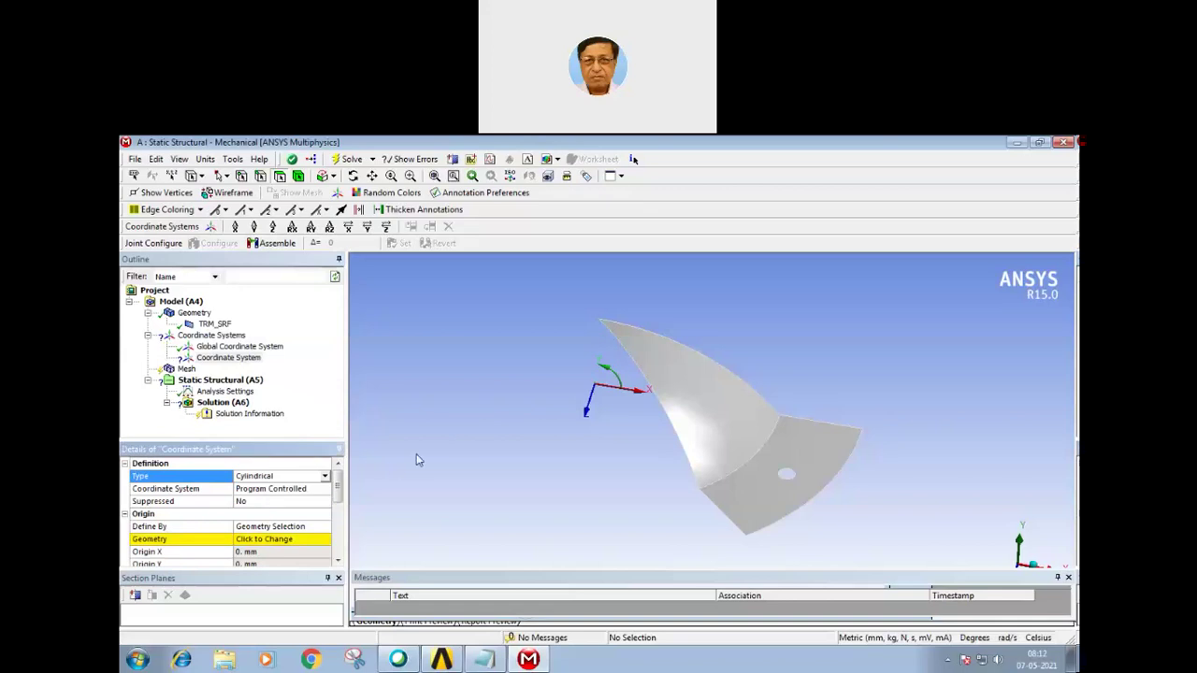
Step: Set the cylindrical coordinate system's origin to the pointed apex vertex of the shell sector
middle_drag(575, 397, 582, 365)
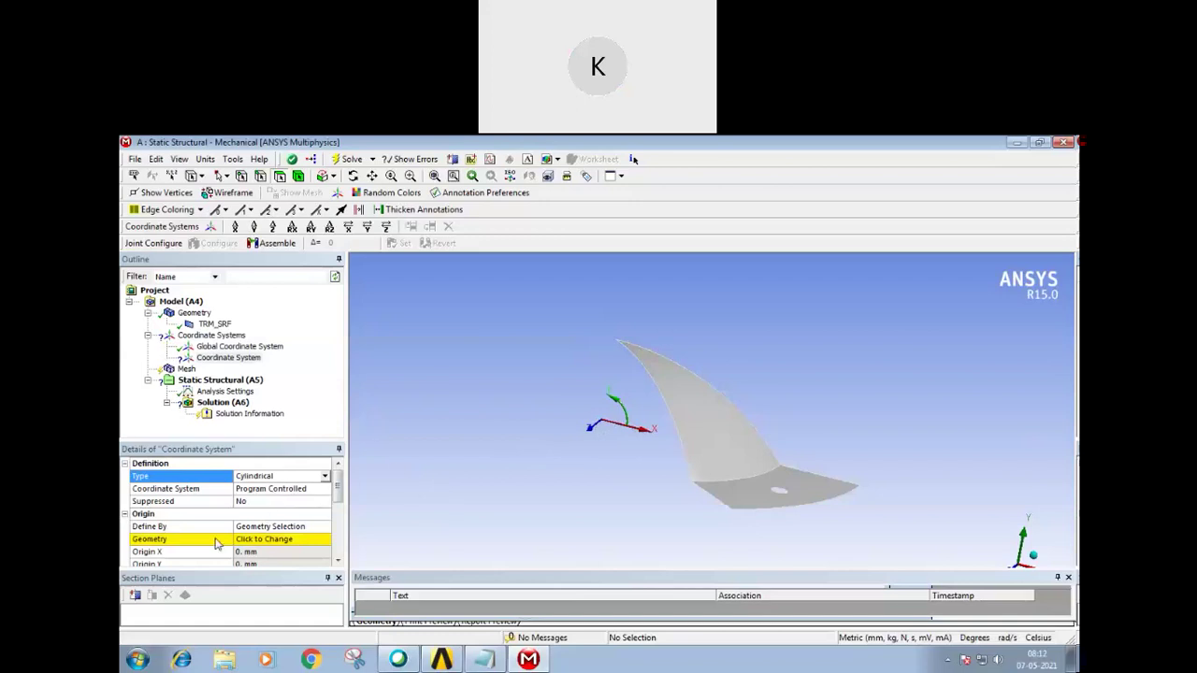
click(252, 542)
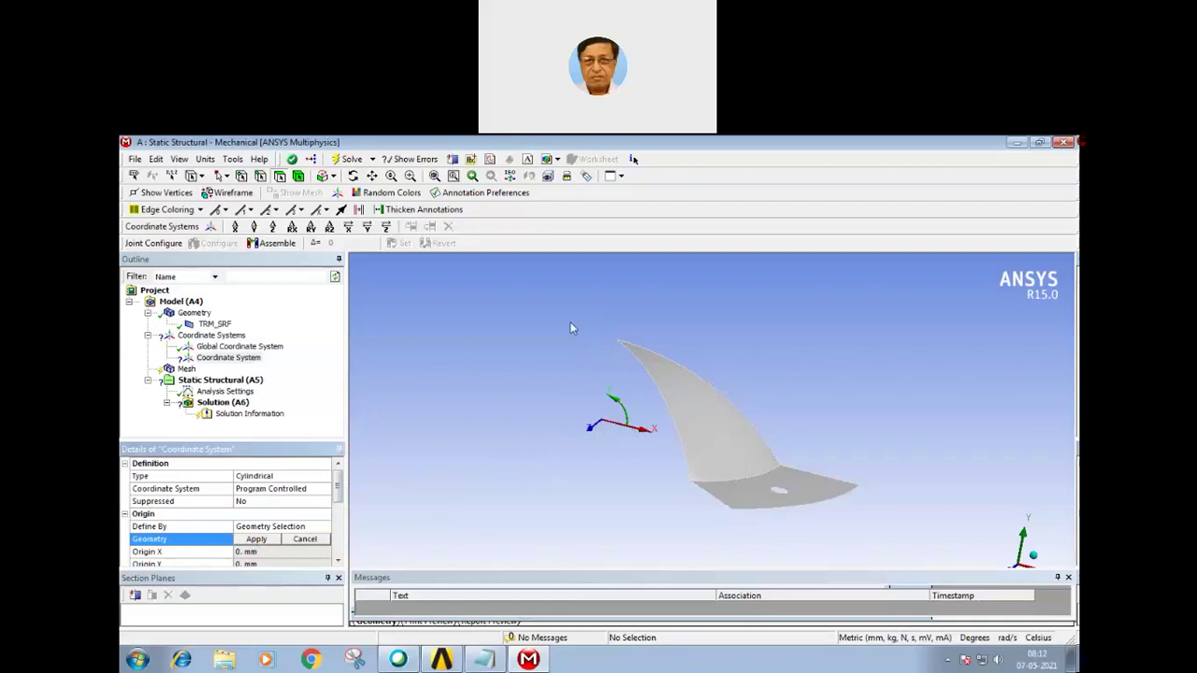
click(241, 176)
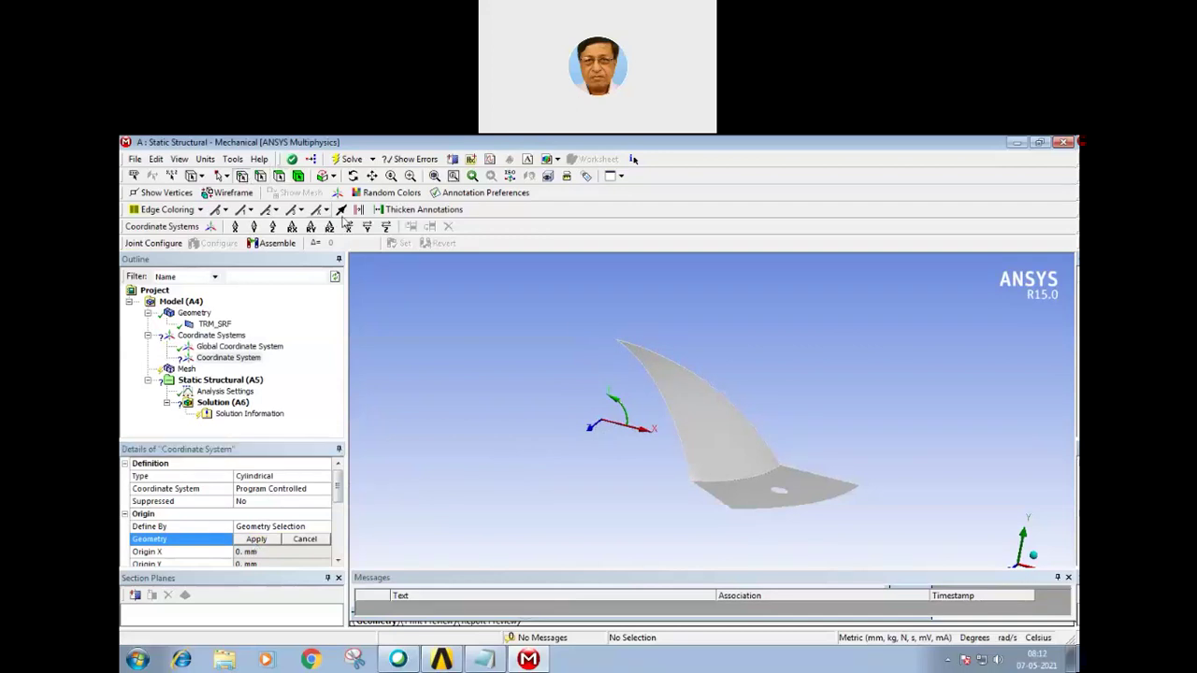
click(614, 342)
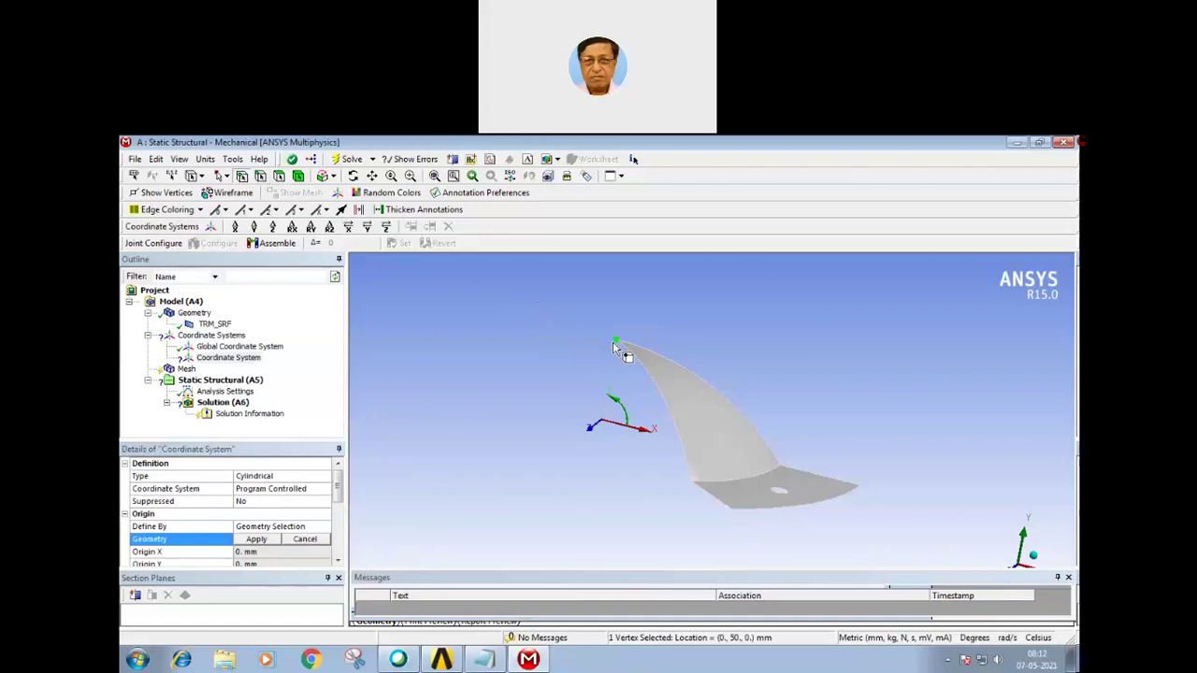
click(260, 539)
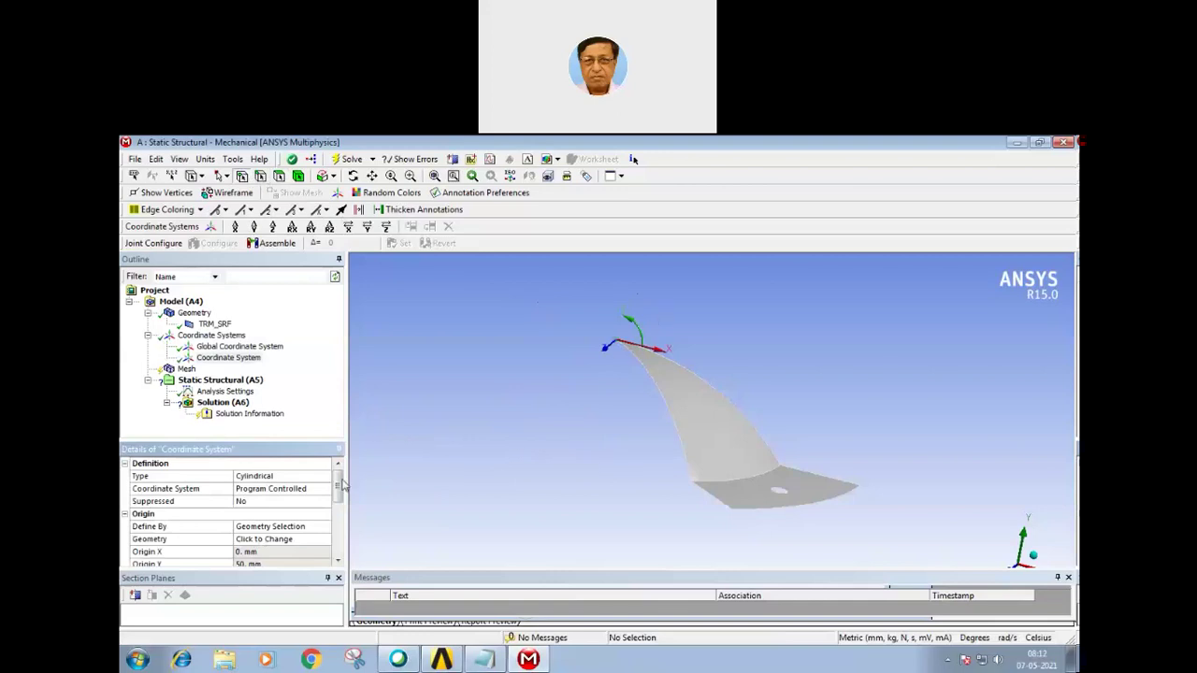
Step: Reduce the height of the Messages window and set the cylindrical coordinate system's principal axis to Y
drag(339, 482, 338, 517)
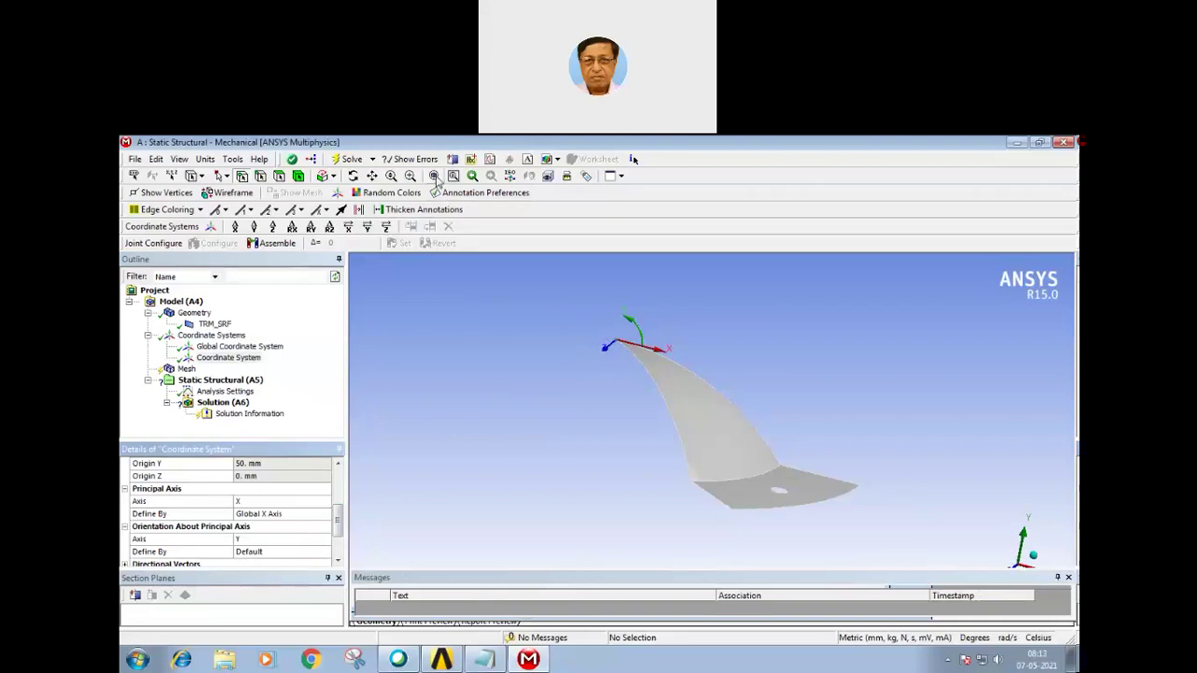
scroll(692, 356, up, 3)
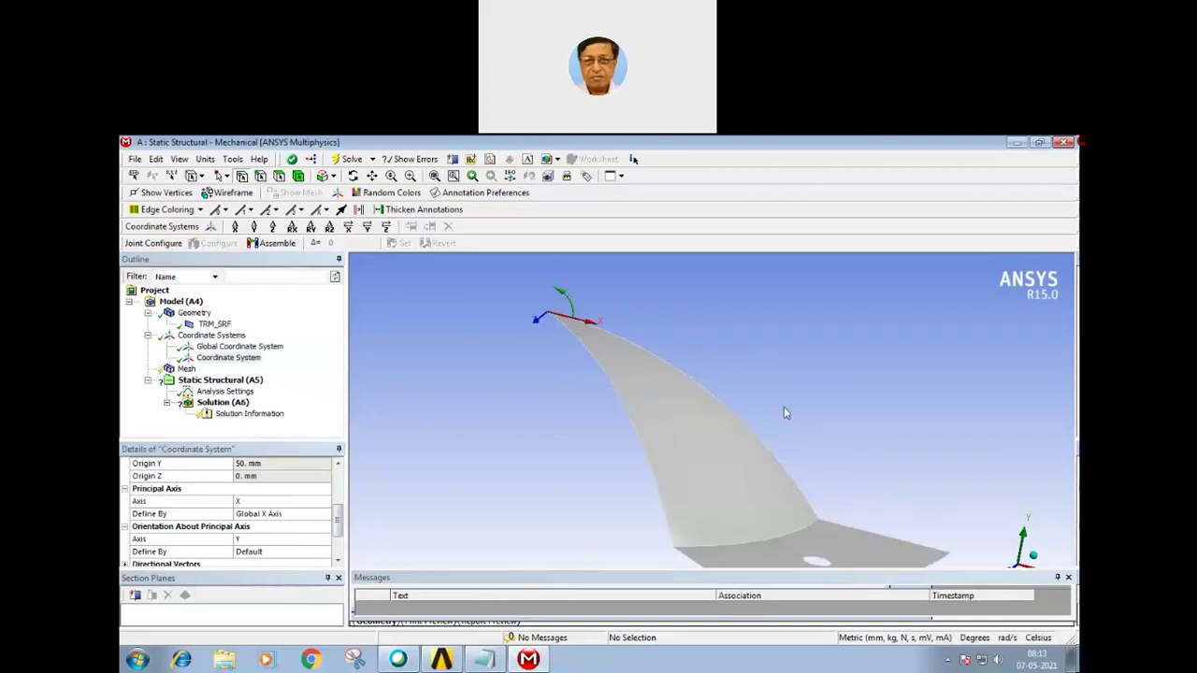
click(964, 578)
drag(965, 583, 967, 590)
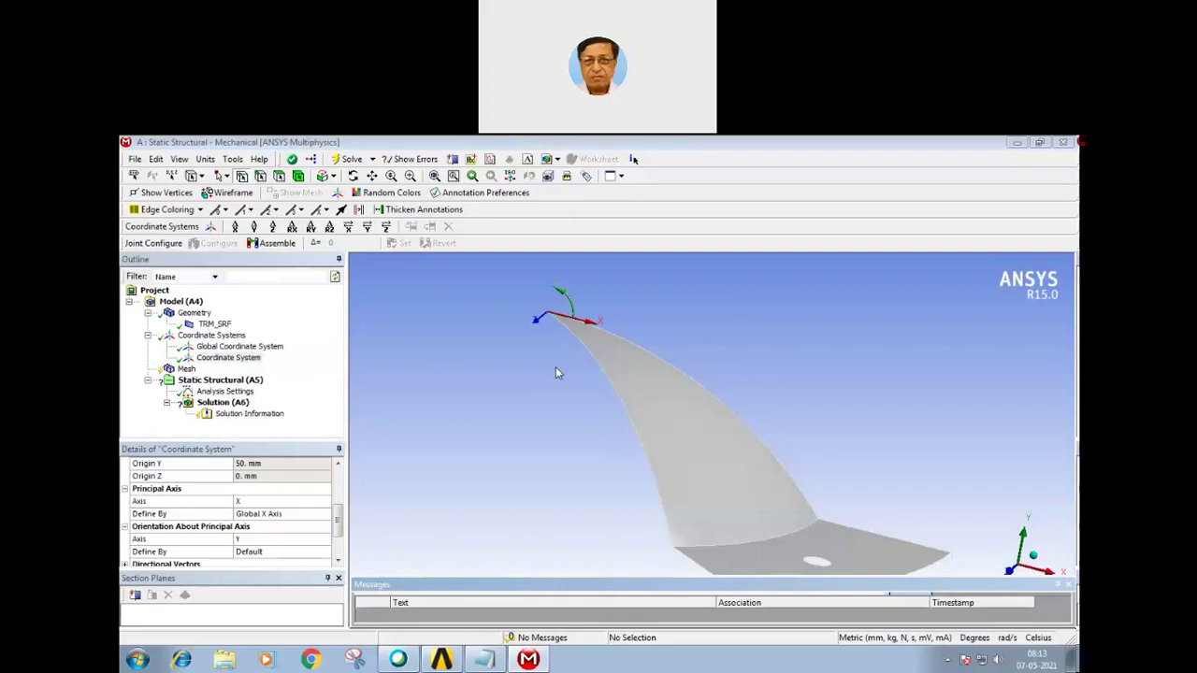
click(253, 502)
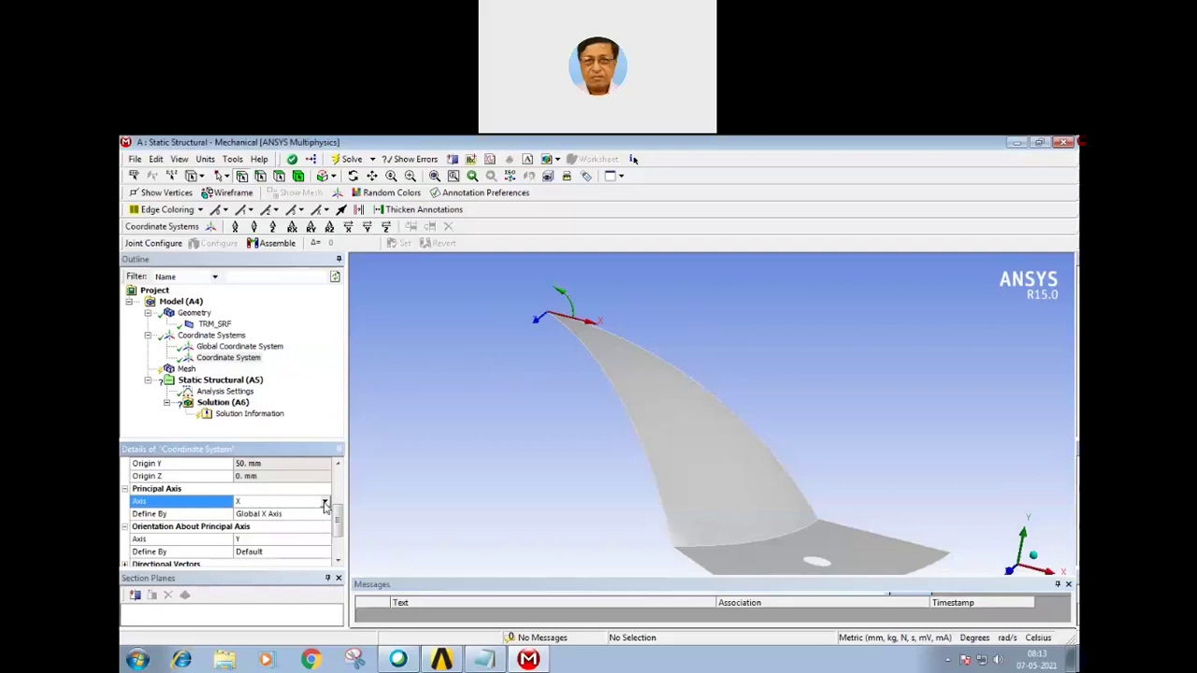
click(324, 501)
click(264, 523)
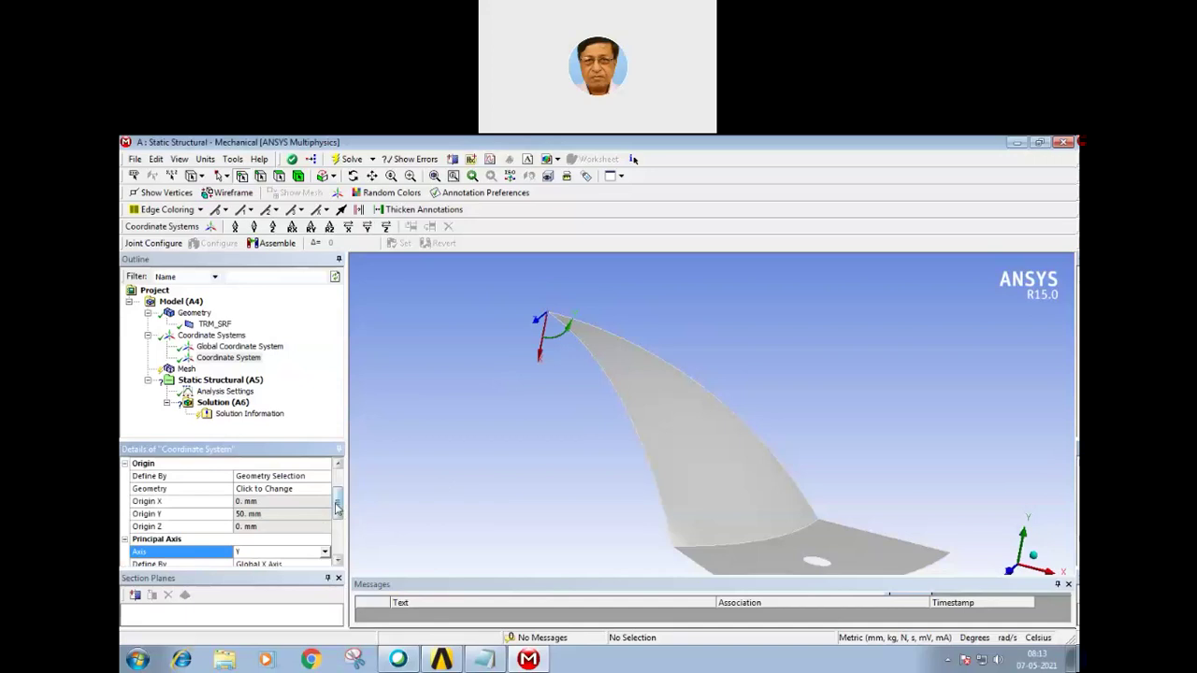
Step: Define the cylindrical coordinate system's principal Y axis by the Global Z Axis
scroll(338, 520, down, 1)
scroll(338, 520, down, 1)
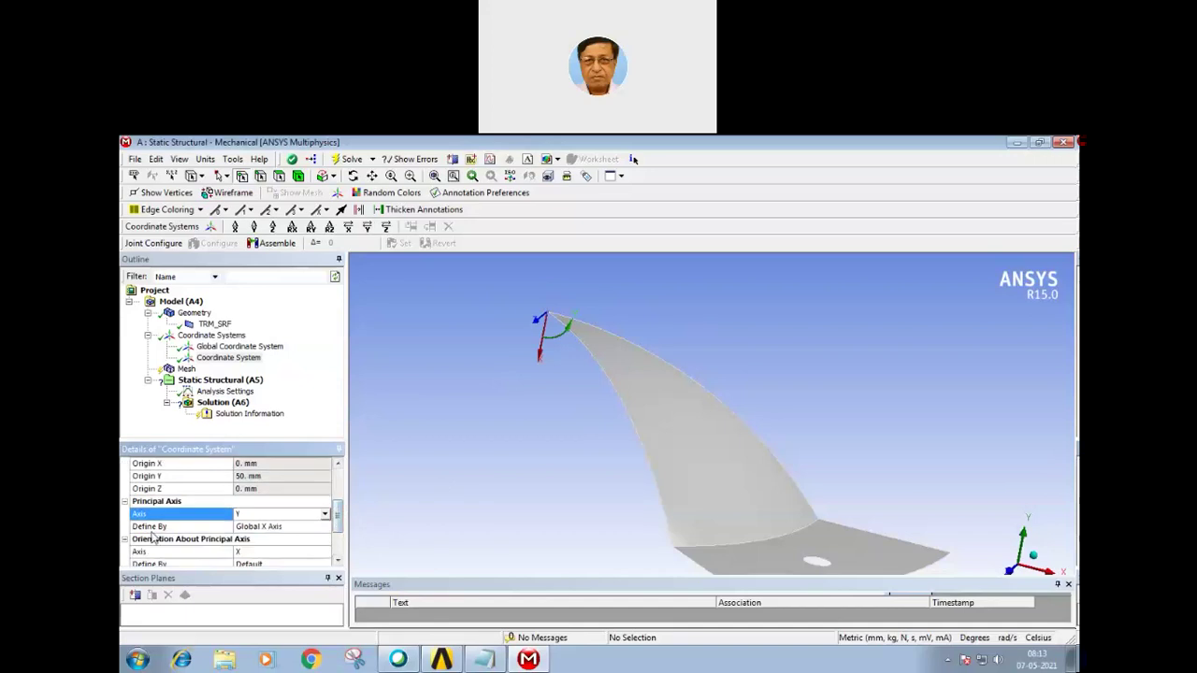
click(273, 529)
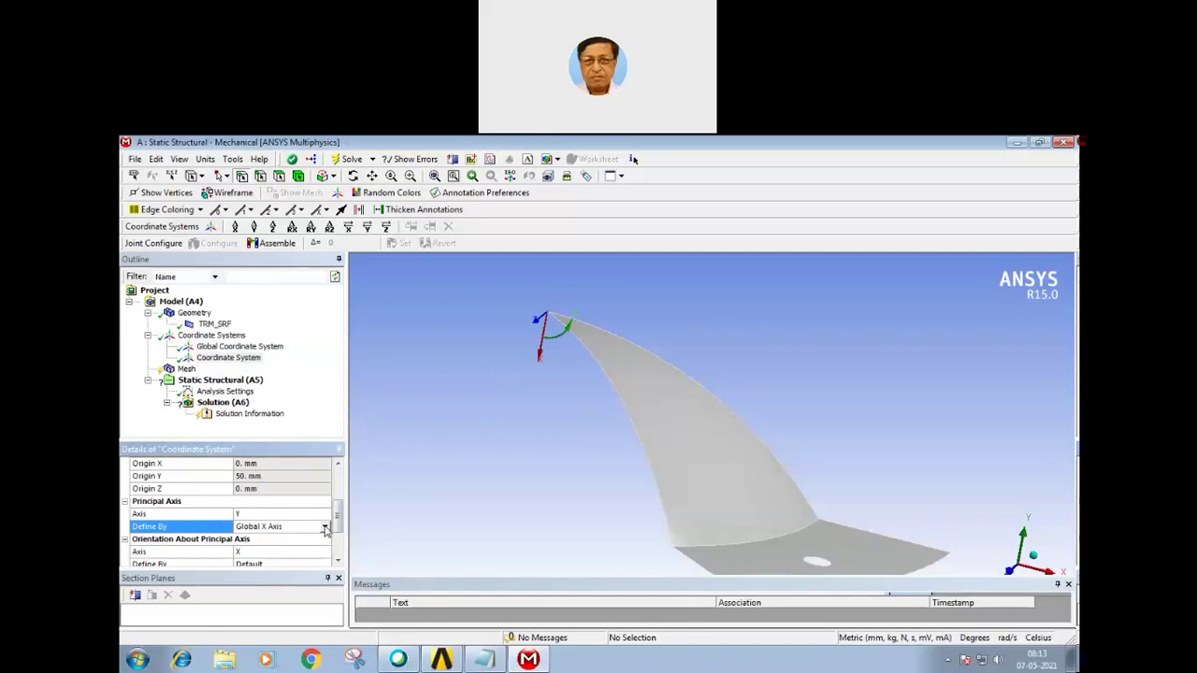
mouse_move(525, 440)
middle_down()
mouse_move(546, 411)
mouse_move(514, 429)
middle_up()
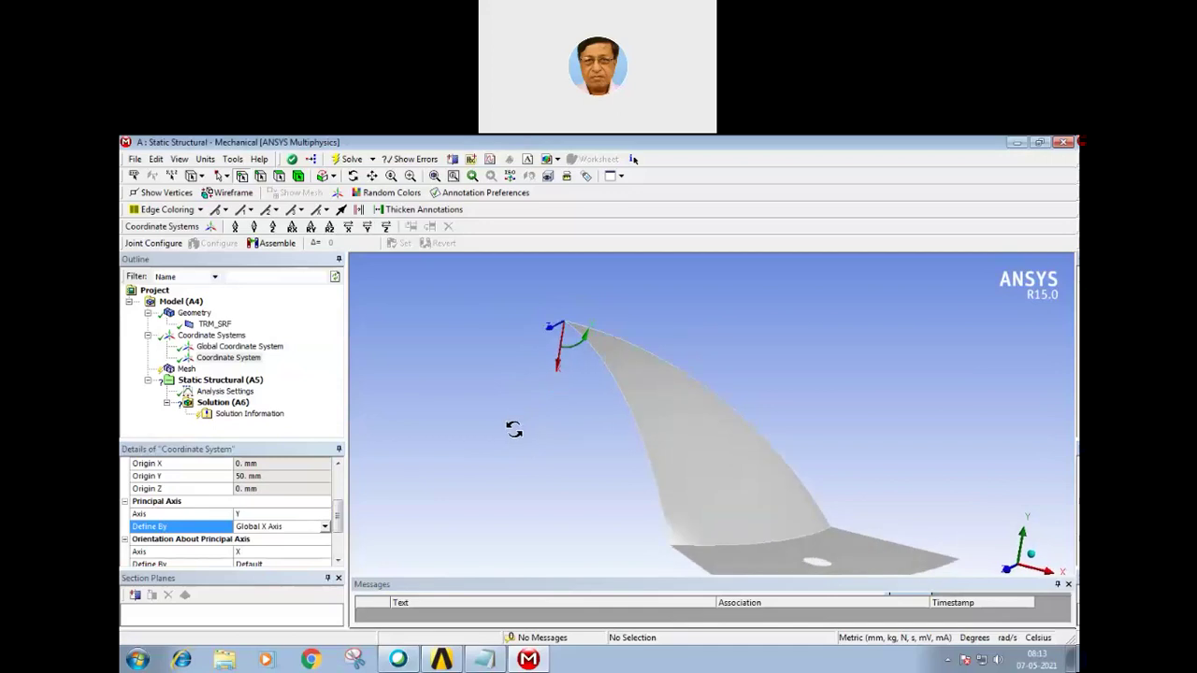
click(284, 530)
click(283, 529)
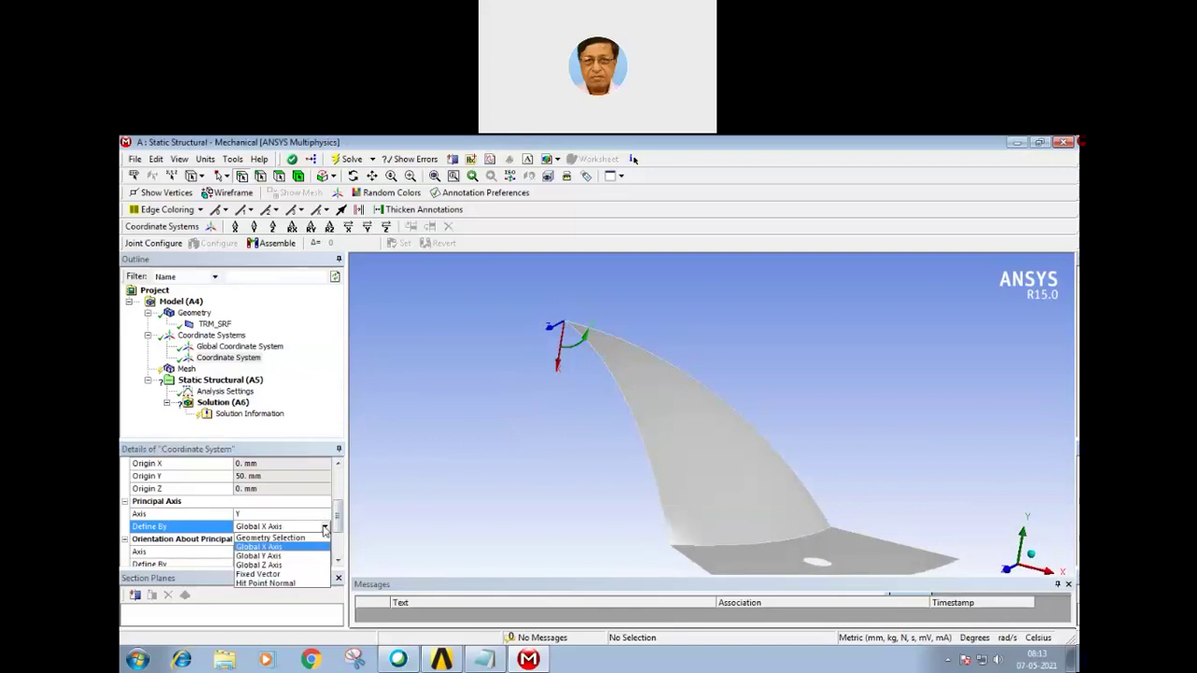
click(280, 548)
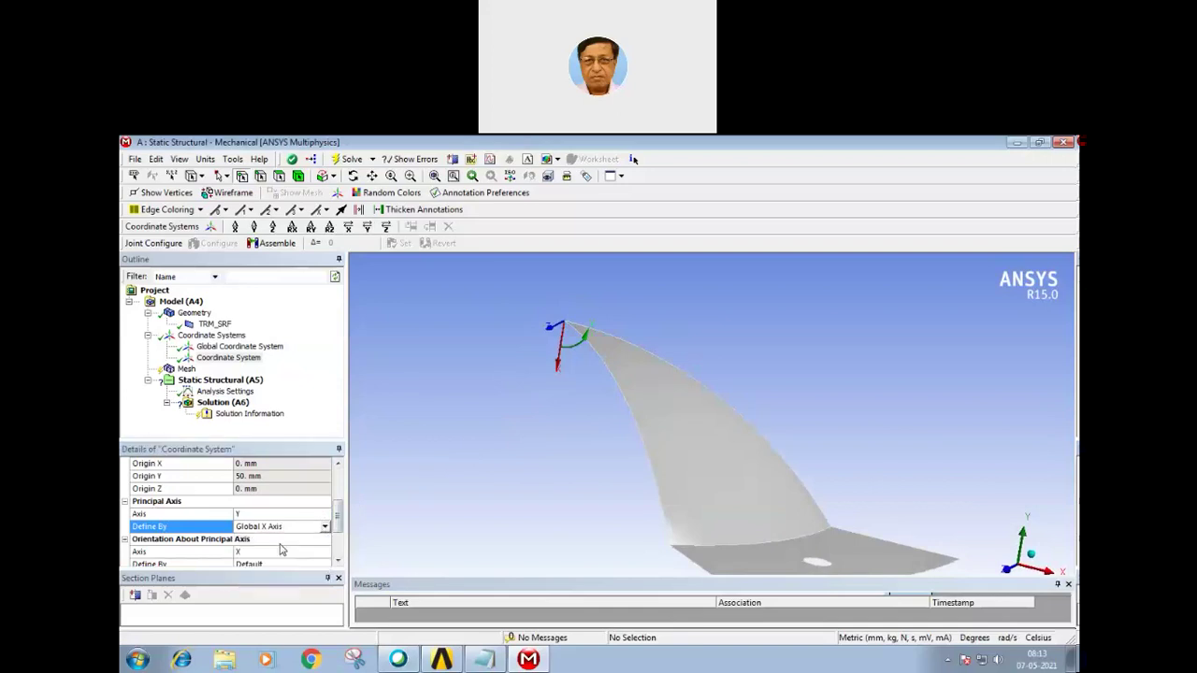
click(325, 527)
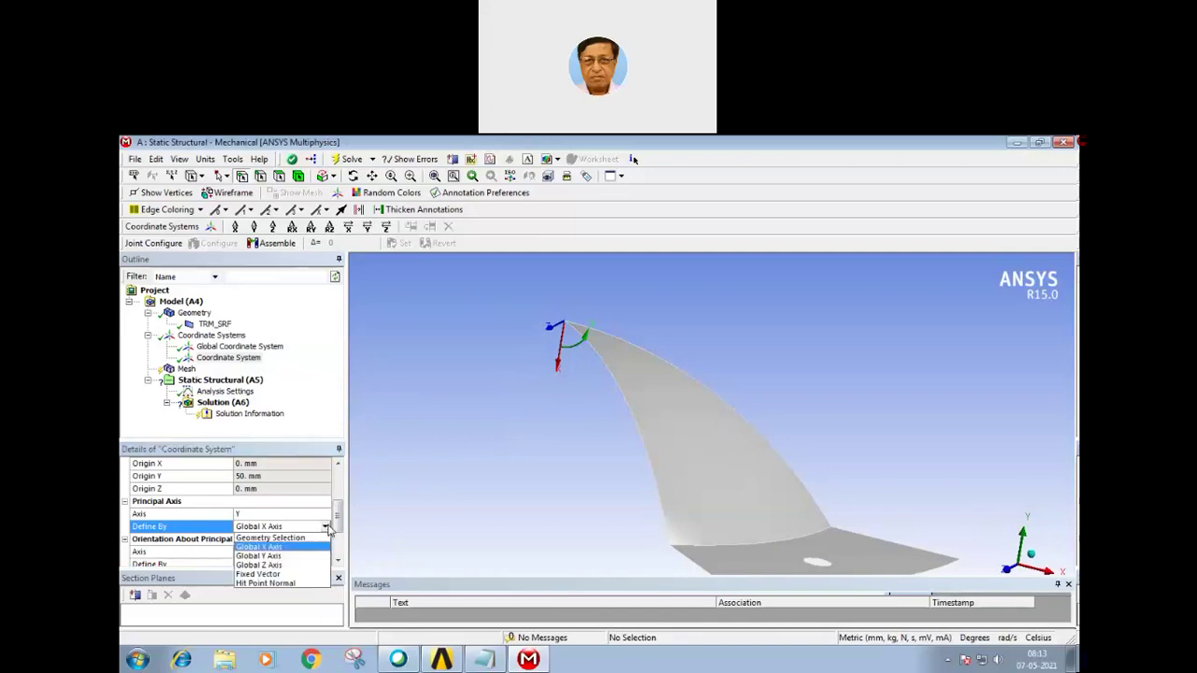
click(277, 568)
drag(476, 473, 481, 474)
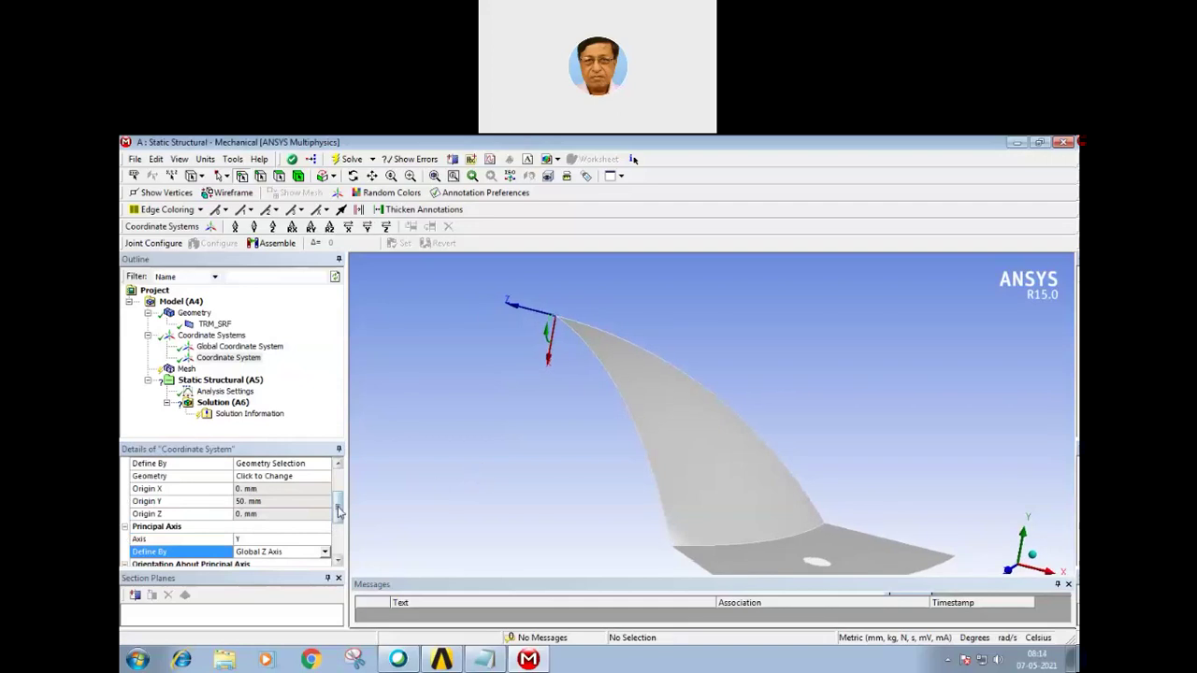
Step: Set the orientation about the principal axis to axis Z, defined by the Global Y Axis
drag(339, 513, 340, 524)
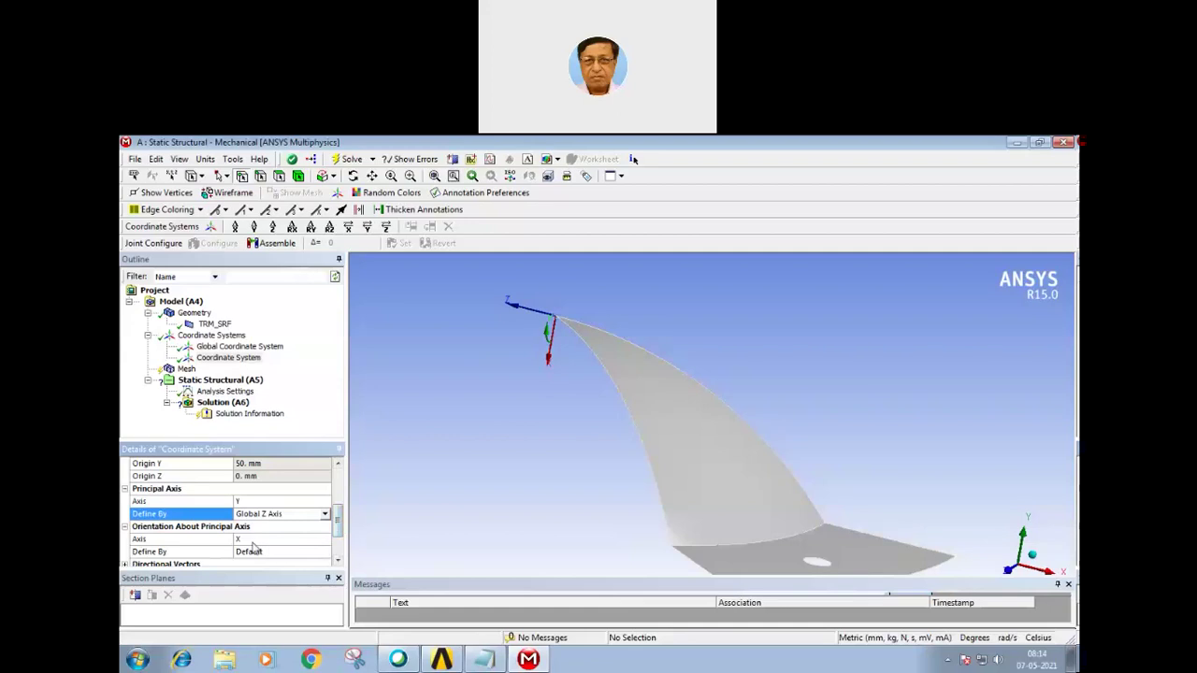
click(298, 540)
click(325, 540)
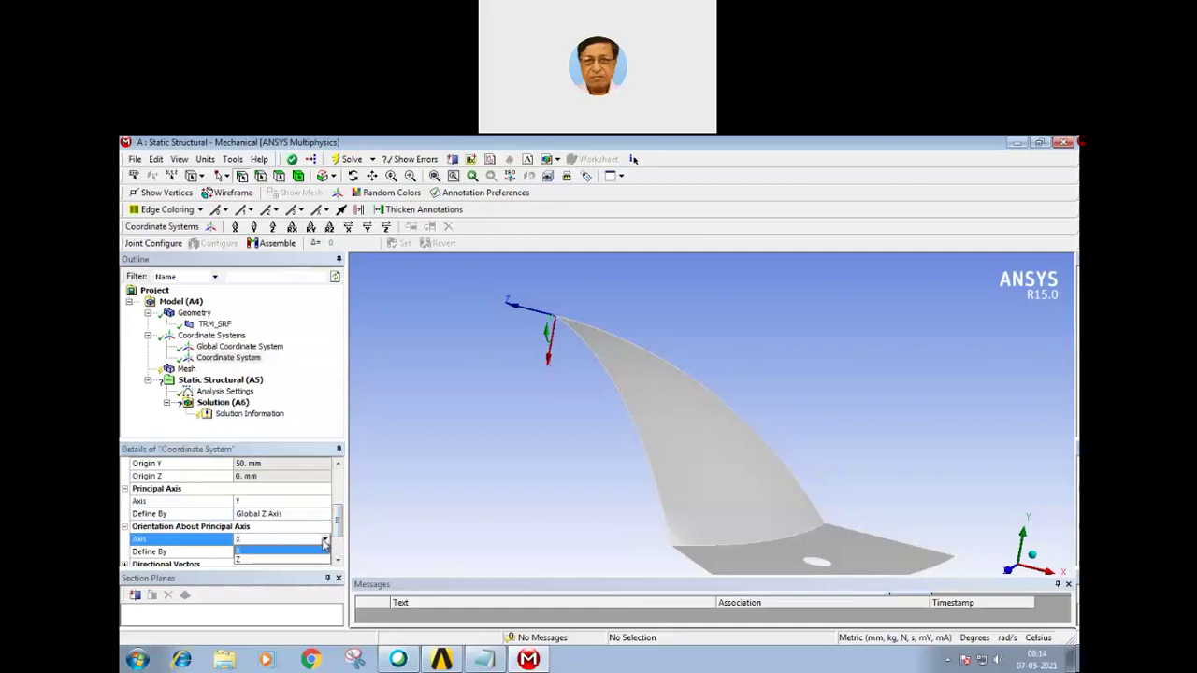
click(252, 559)
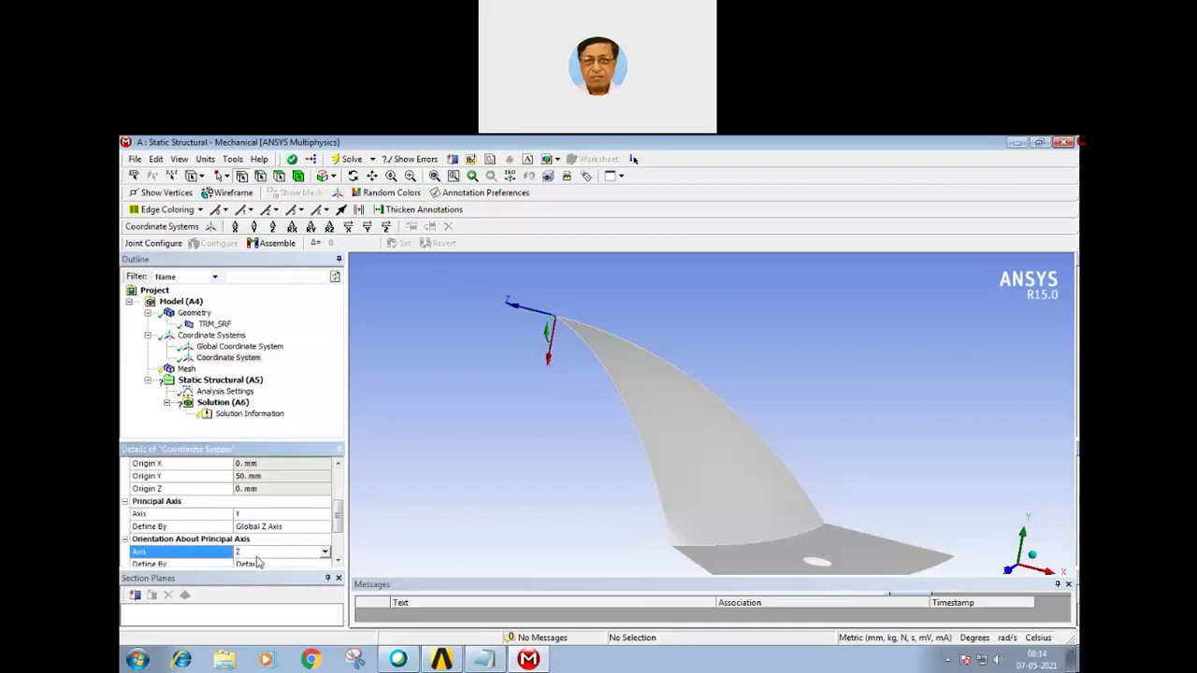
drag(338, 519, 337, 534)
click(327, 529)
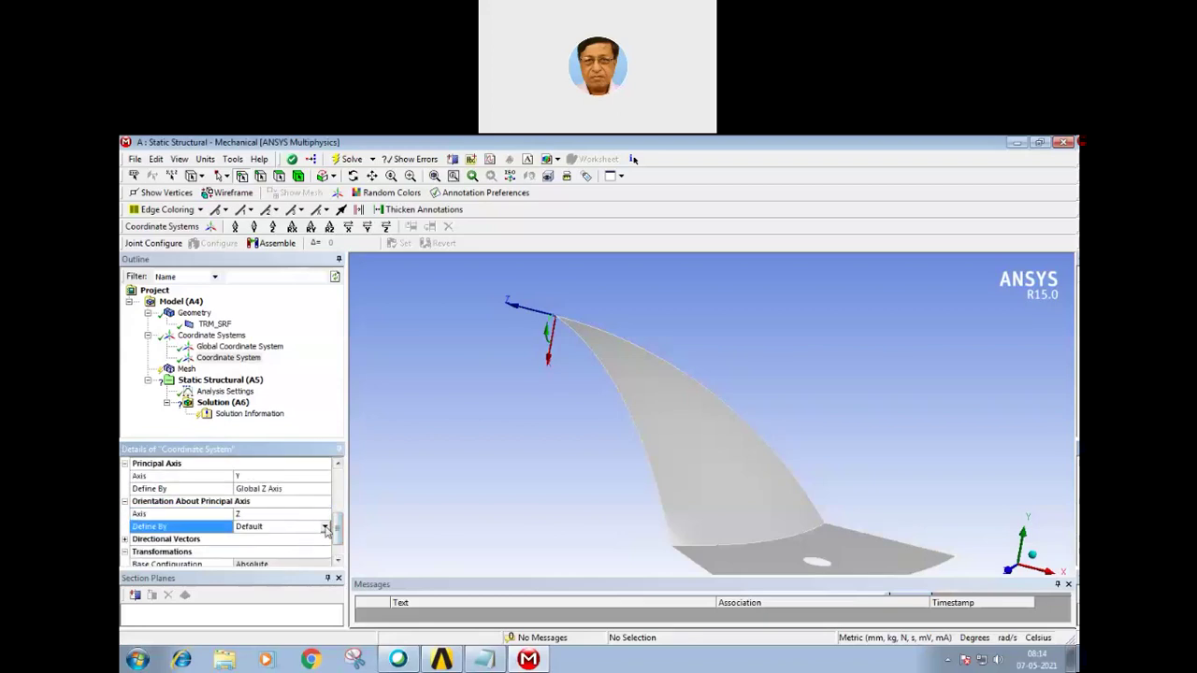
click(326, 529)
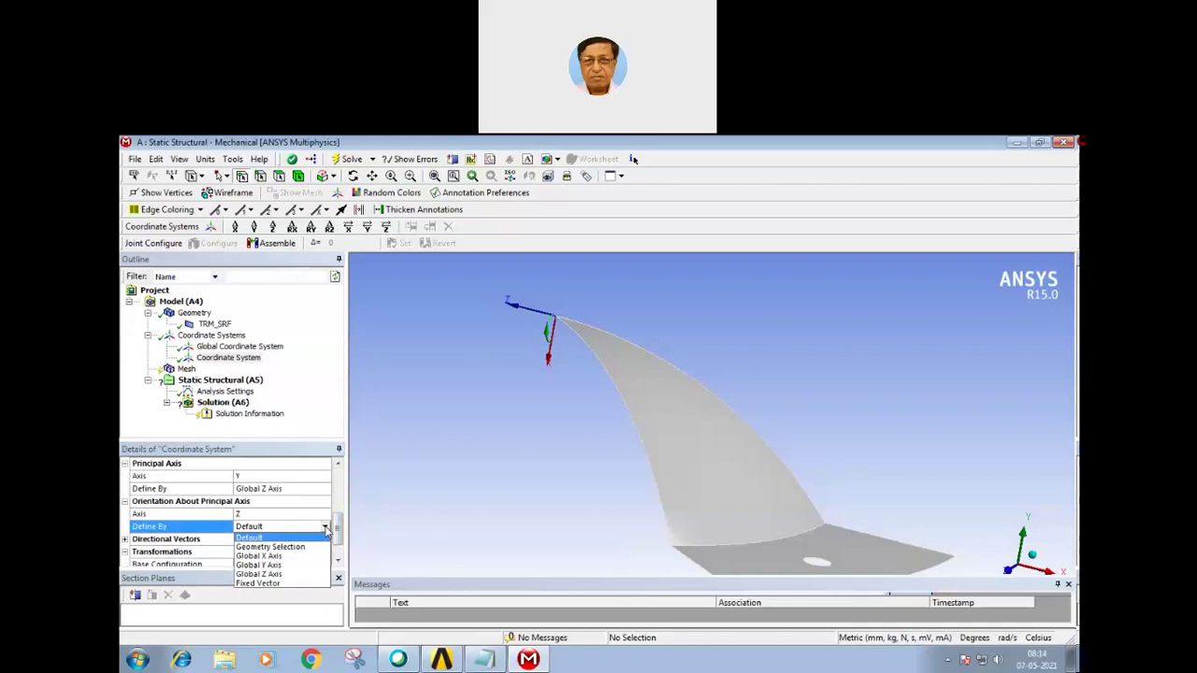
click(284, 566)
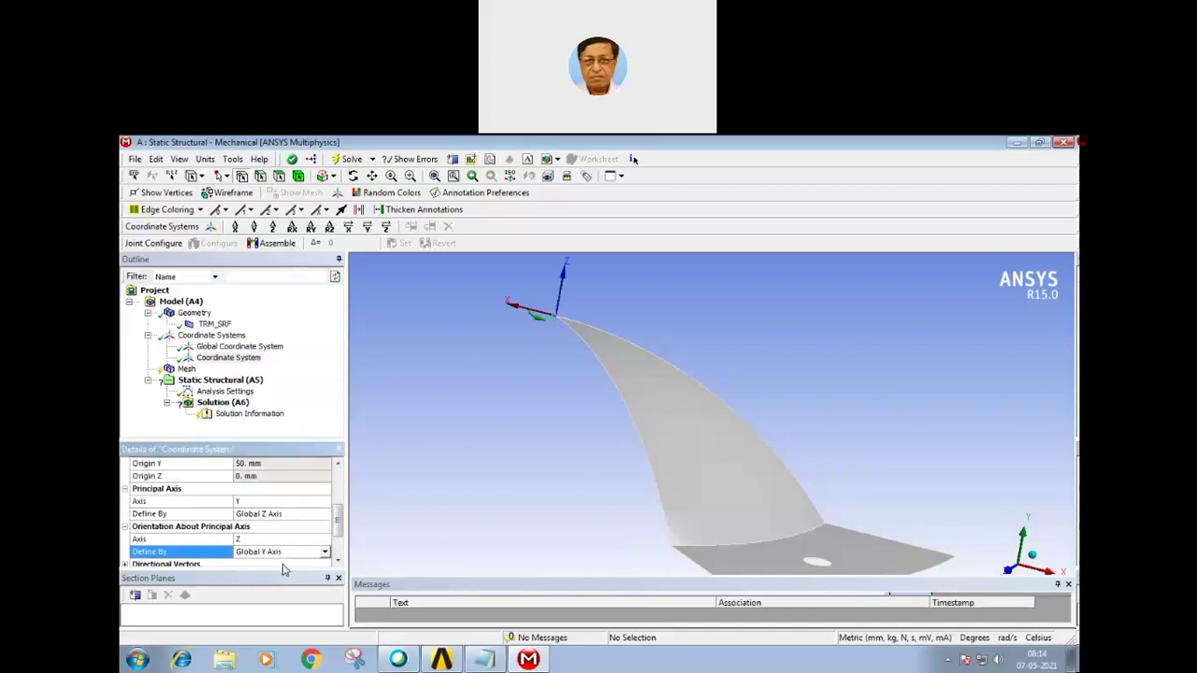
Step: Examine the cylindrical coordinate system's axis directions at the apex and review its origin and axis definitions
middle_drag(512, 401, 491, 372)
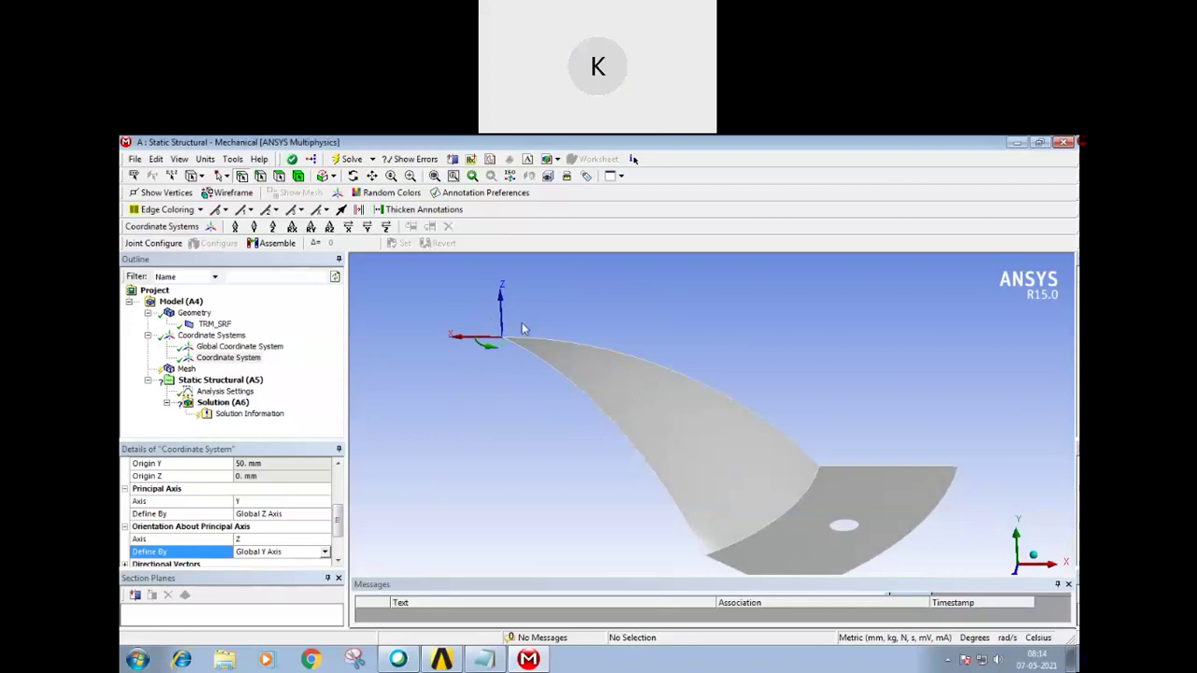
middle_drag(488, 365, 538, 376)
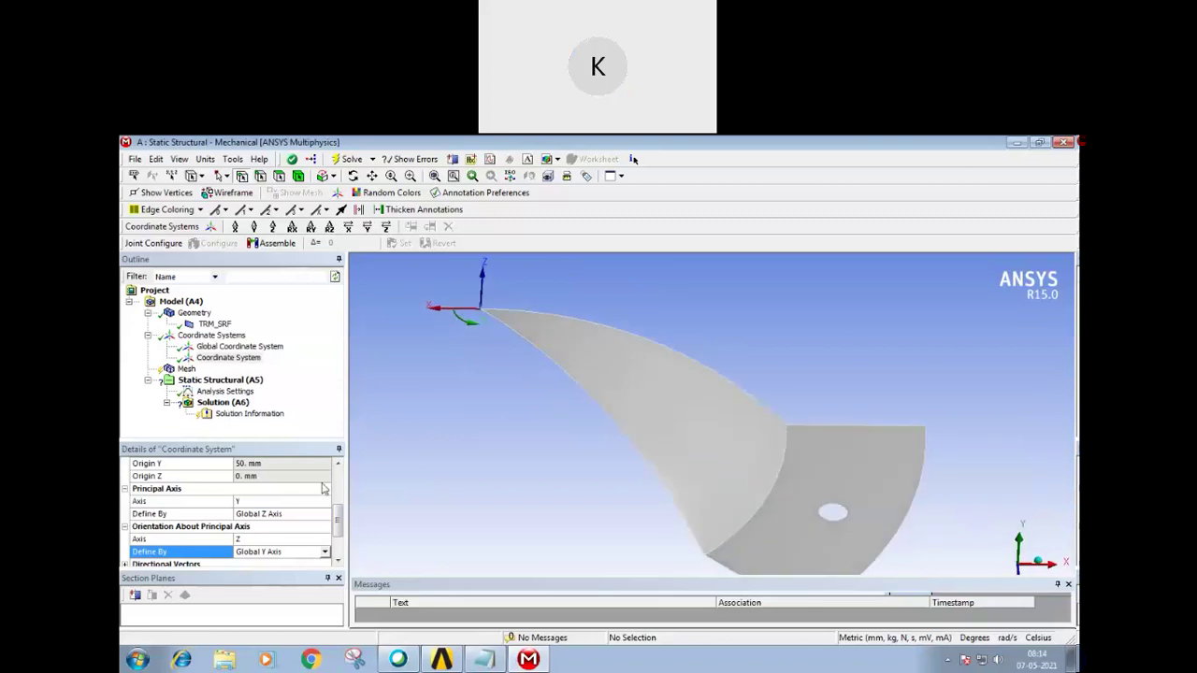
drag(338, 524, 338, 529)
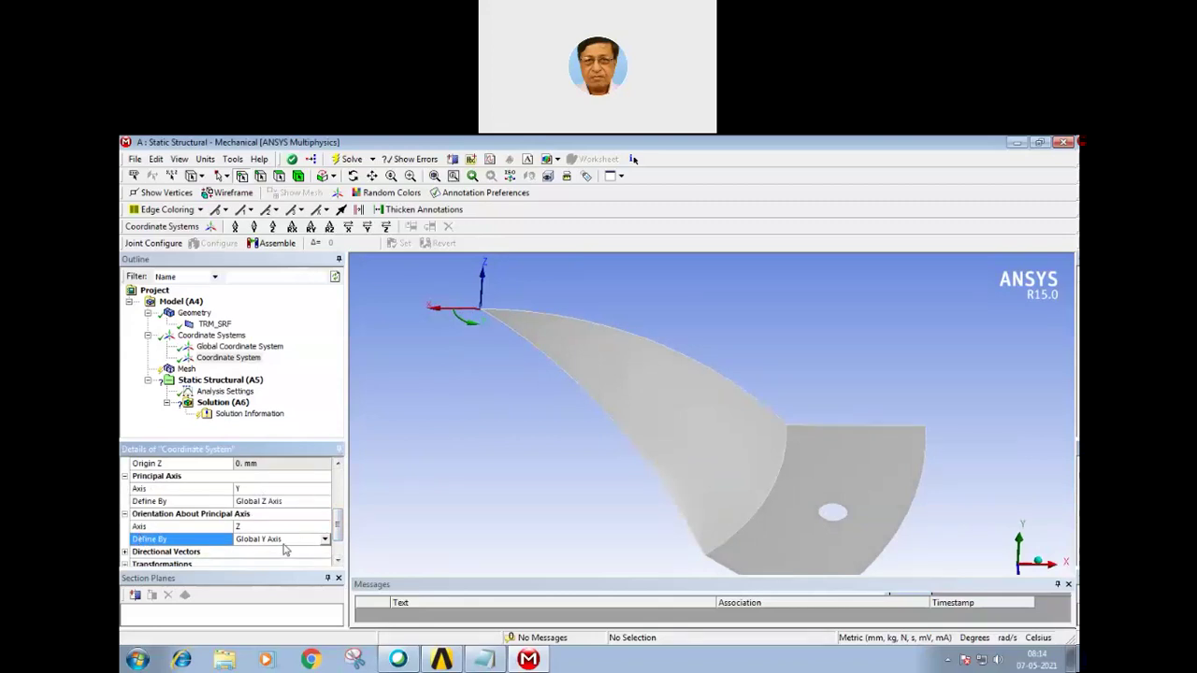
middle_drag(503, 406, 504, 351)
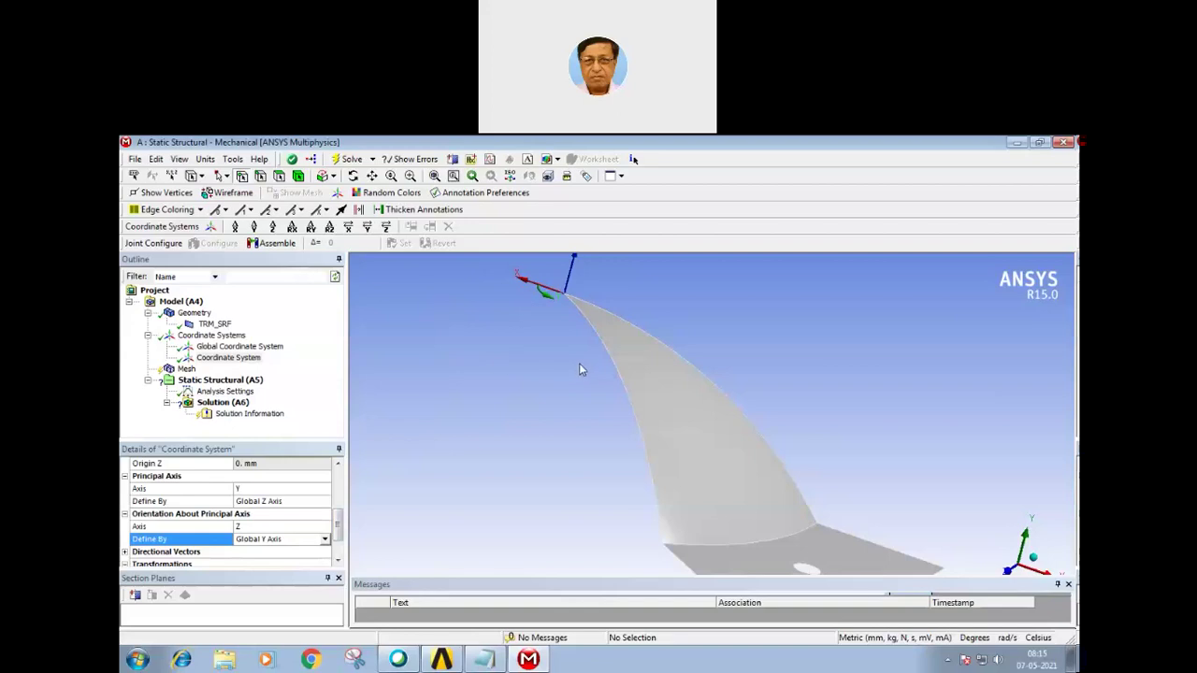
drag(341, 526, 338, 492)
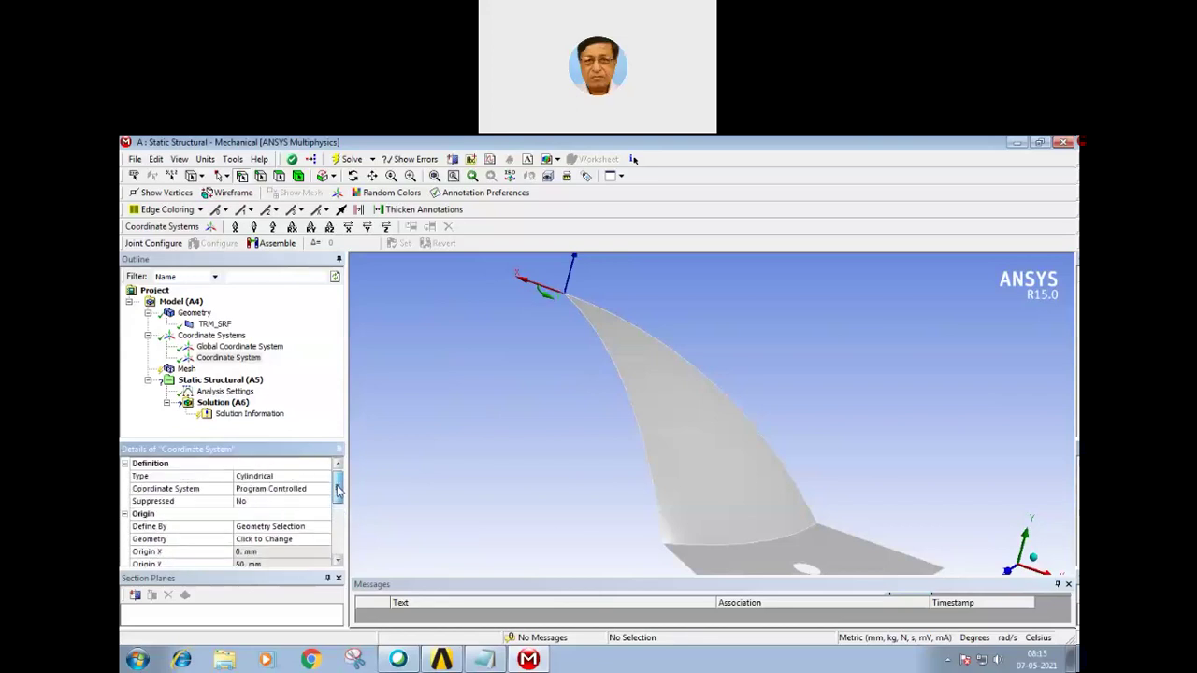
drag(339, 491, 342, 526)
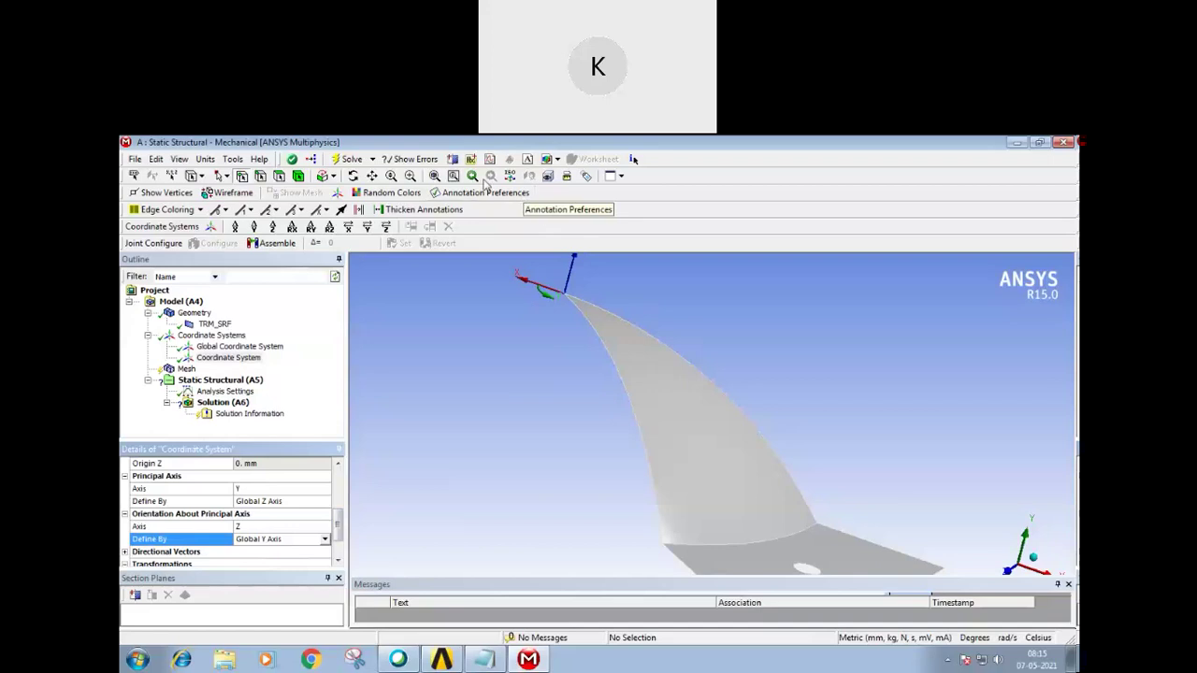
Step: Add a Symmetry object to the model and insert a Cyclic Region under it
click(446, 181)
middle_drag(557, 408, 638, 428)
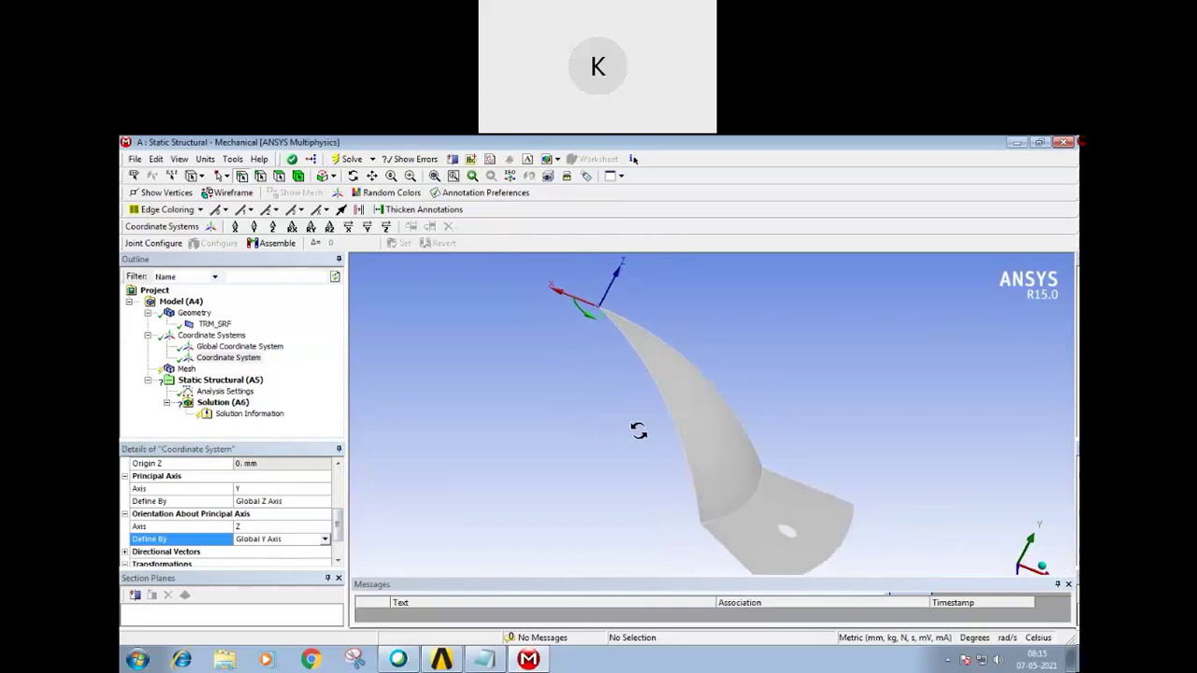
middle_drag(596, 353, 582, 356)
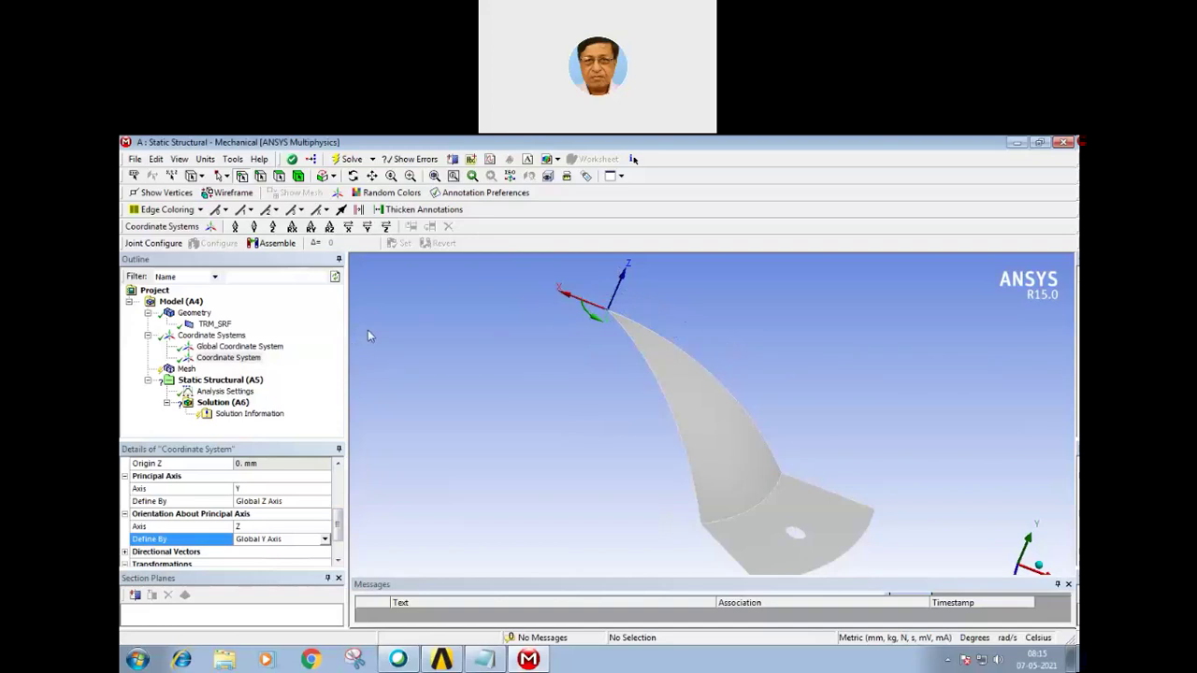
click(187, 303)
right_click(187, 303)
mouse_move(227, 310)
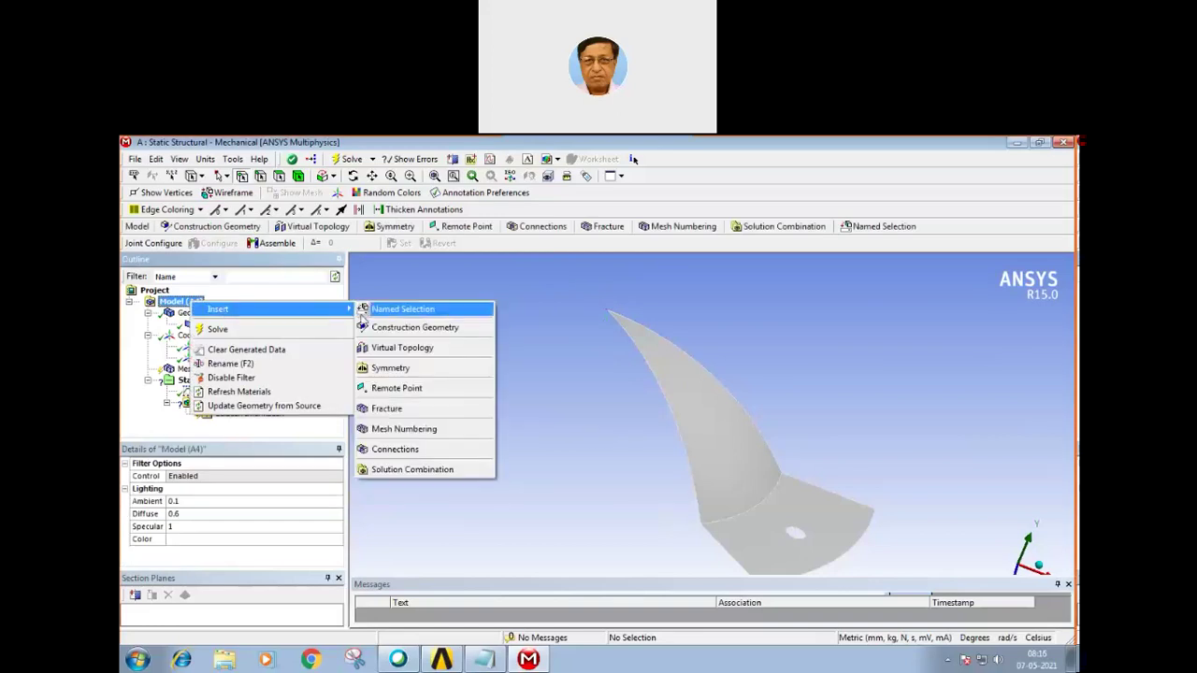
click(375, 368)
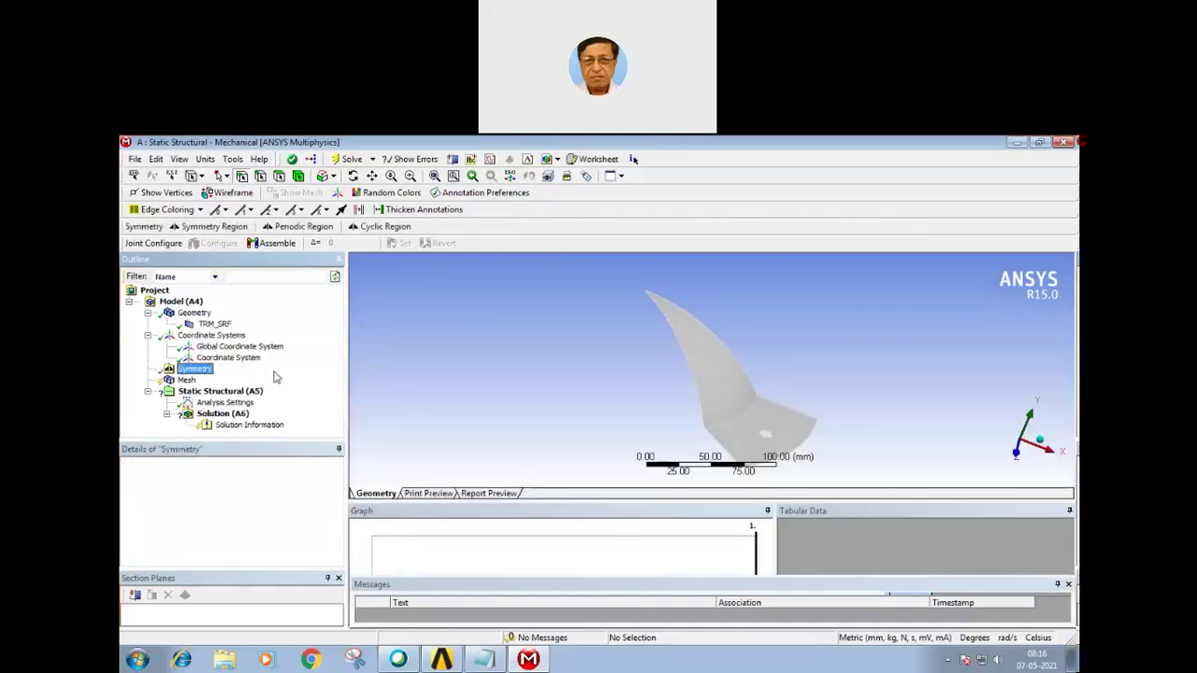
right_click(209, 371)
mouse_move(236, 379)
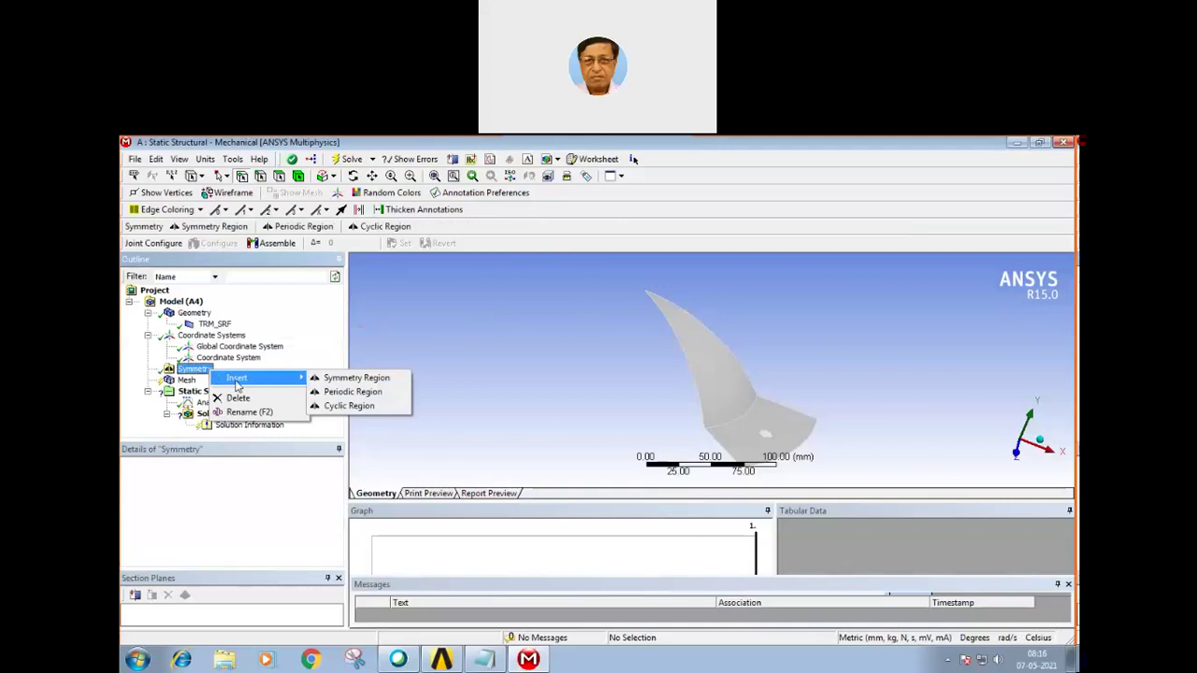
click(346, 406)
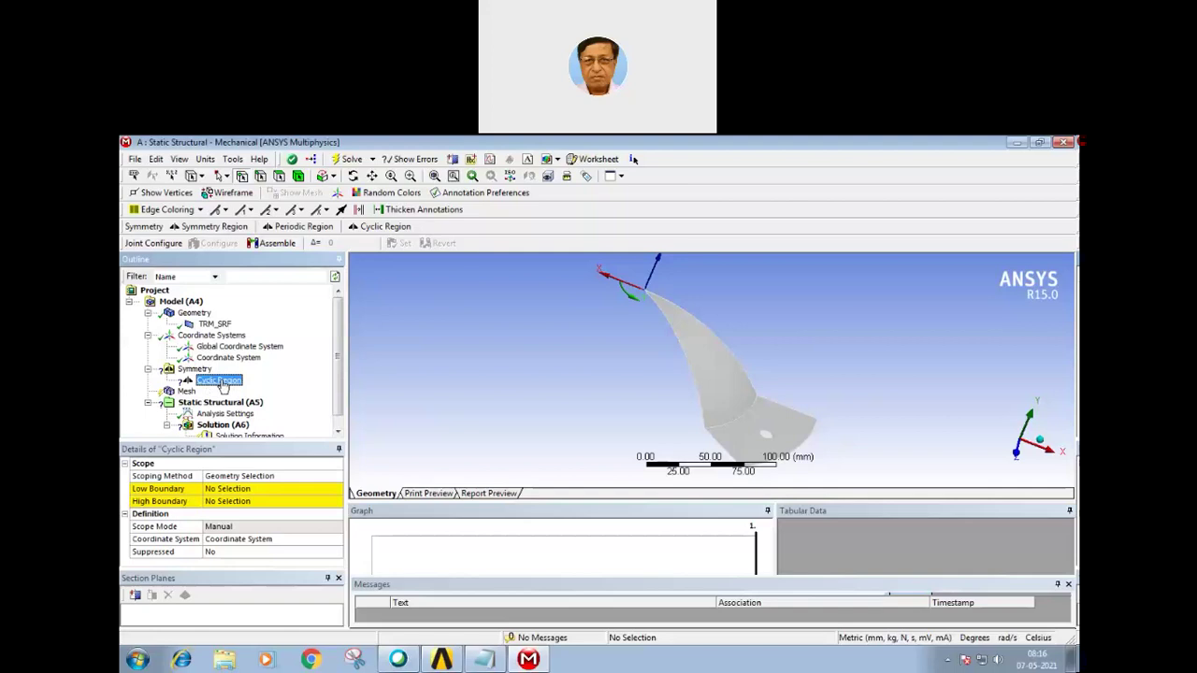
Step: Scope the cyclic region's low boundary to the shell's left curved edge and the adjoining straight flange edge
click(233, 491)
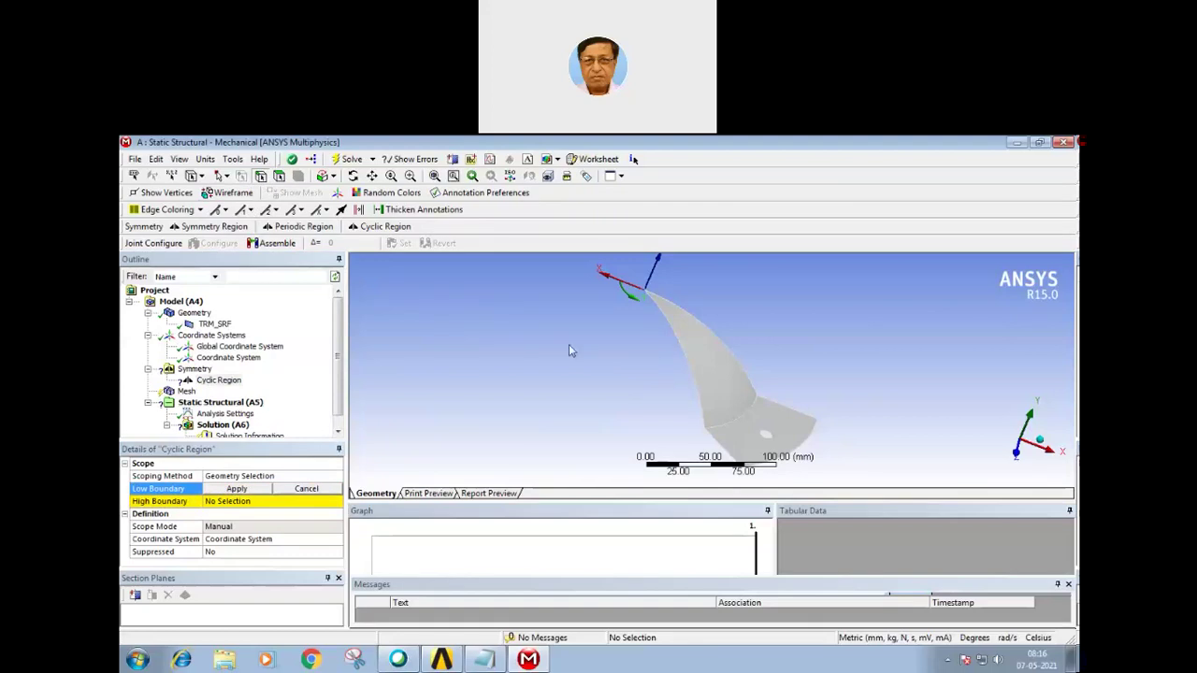
click(687, 363)
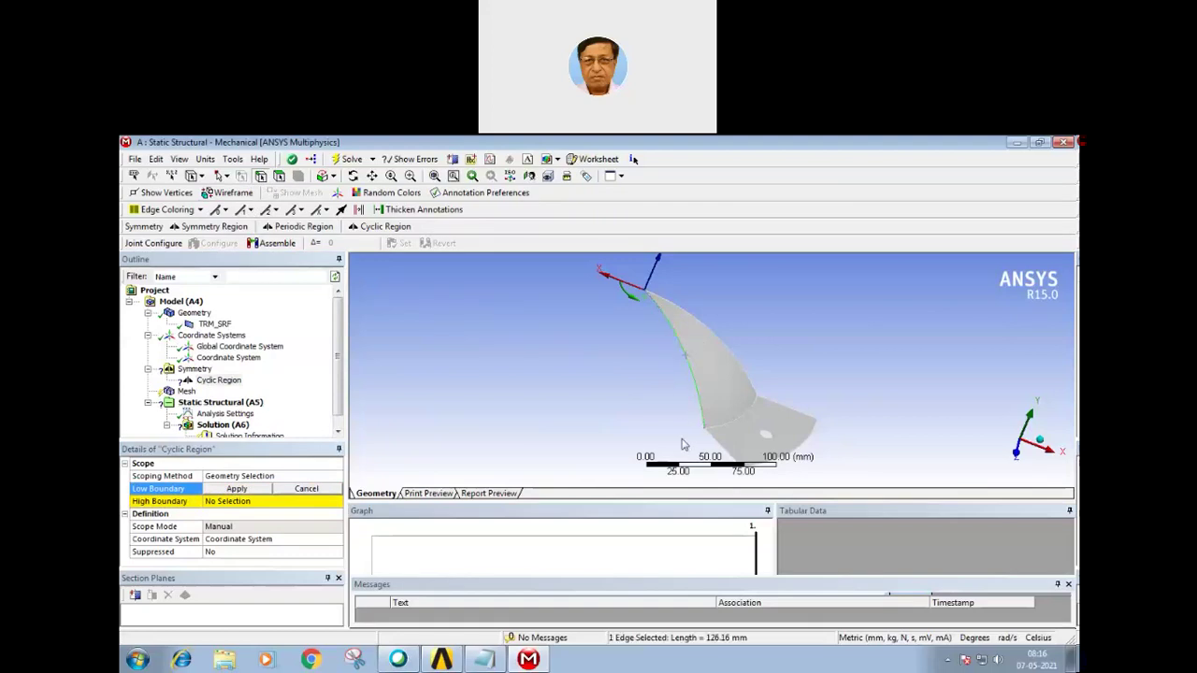
ctrl+click(715, 441)
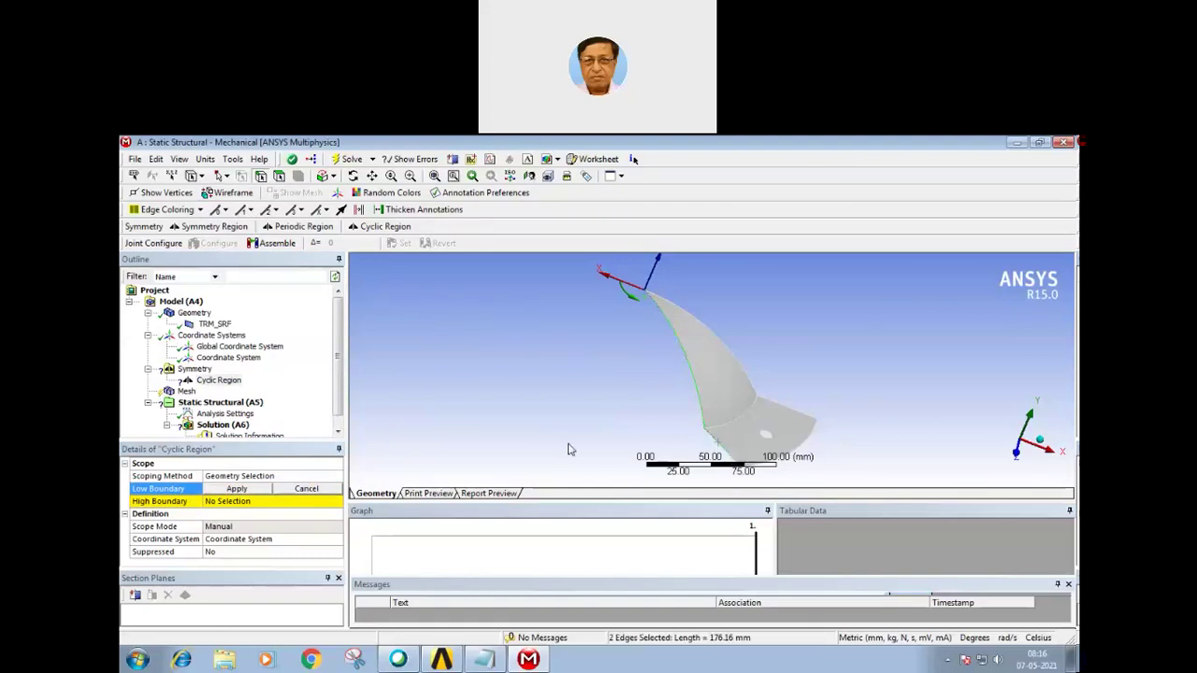
click(240, 490)
Step: Scope the cyclic region's high boundary to the shell's right curved edge and the adjoining straight flange edge
click(236, 503)
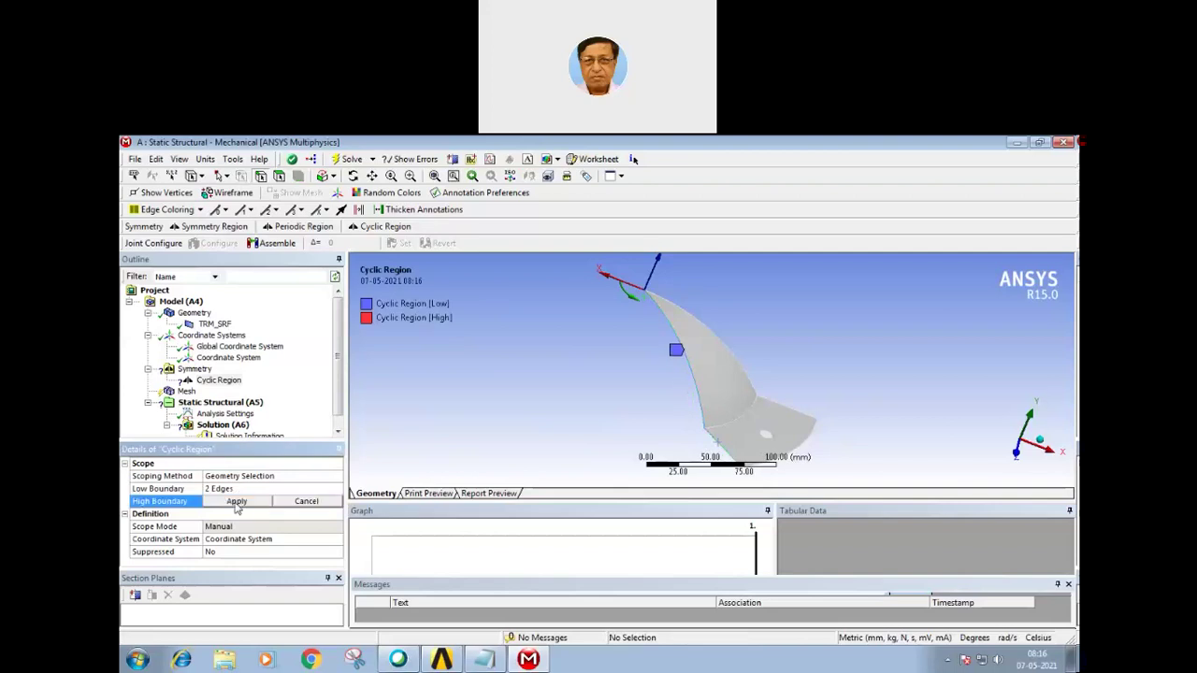
click(724, 346)
ctrl+click(790, 410)
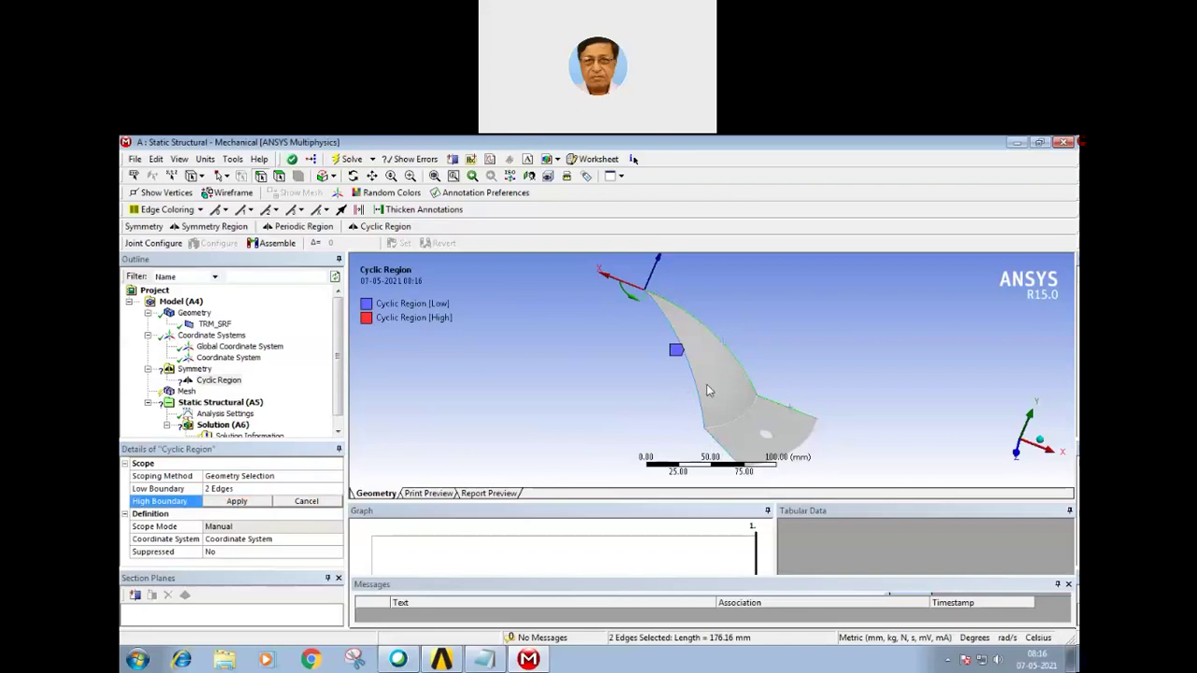
click(236, 502)
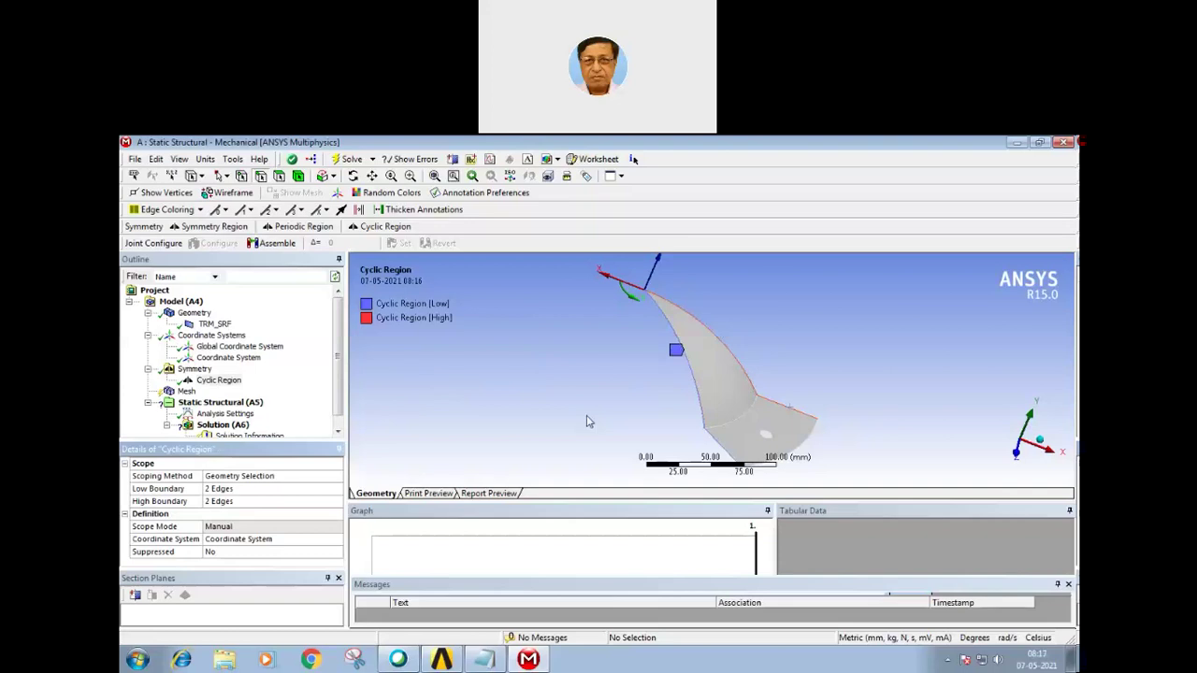
Step: Assign the cylindrical Coordinate System at the apex as the cyclic region's coordinate system
click(251, 539)
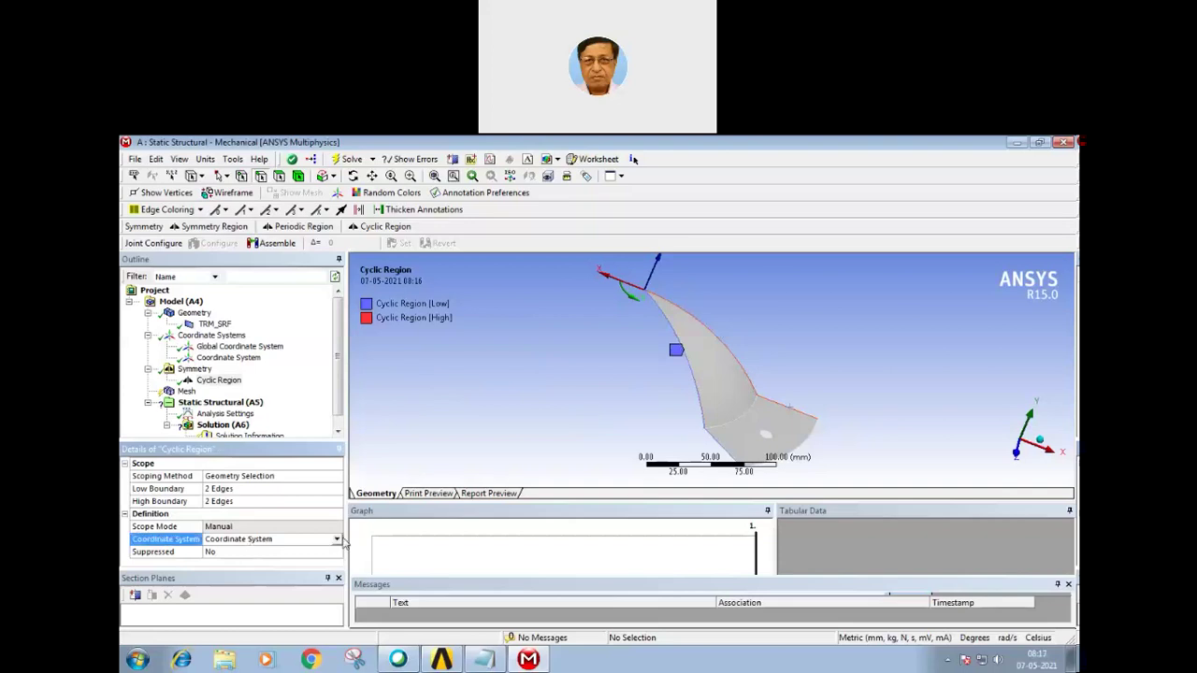
click(336, 540)
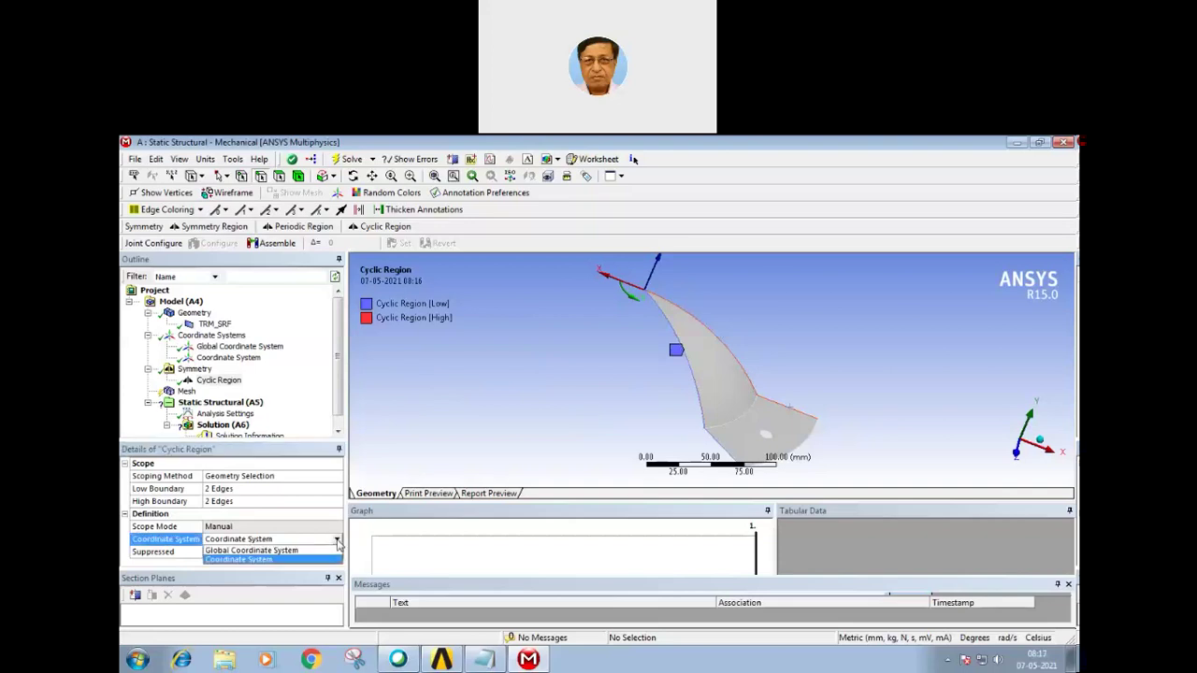
click(276, 560)
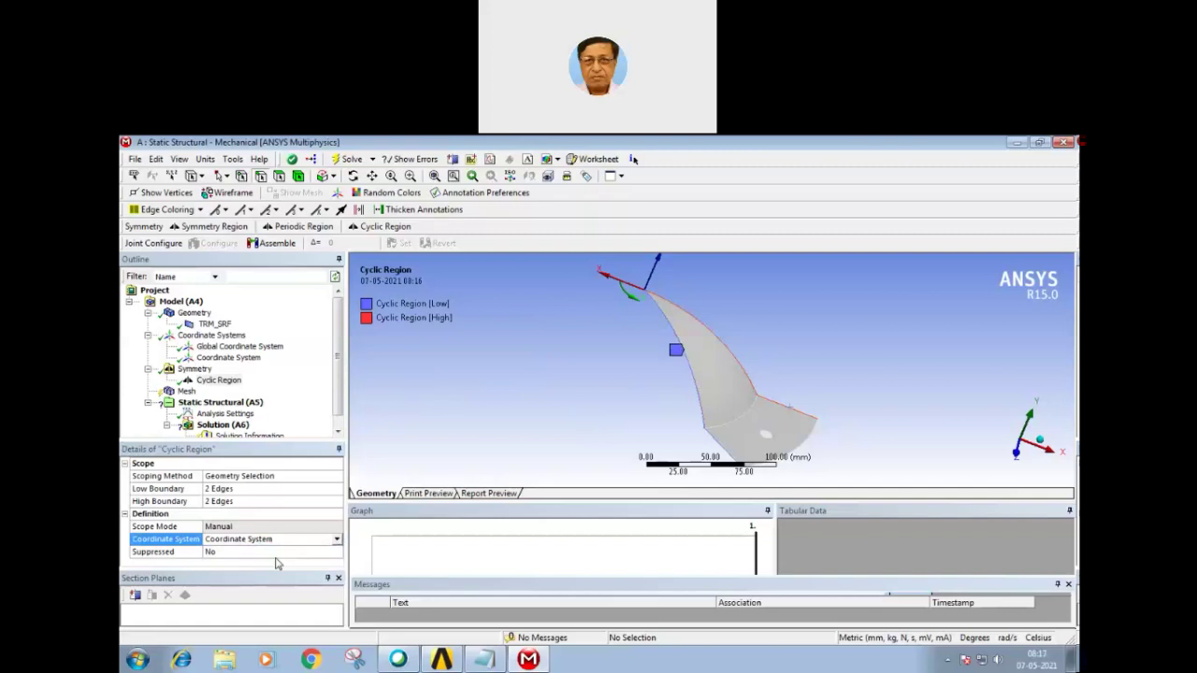
Step: Rename the cylindrical coordinate system as cyl1 and check the cyclic region's coordinate system reference
right_click(227, 360)
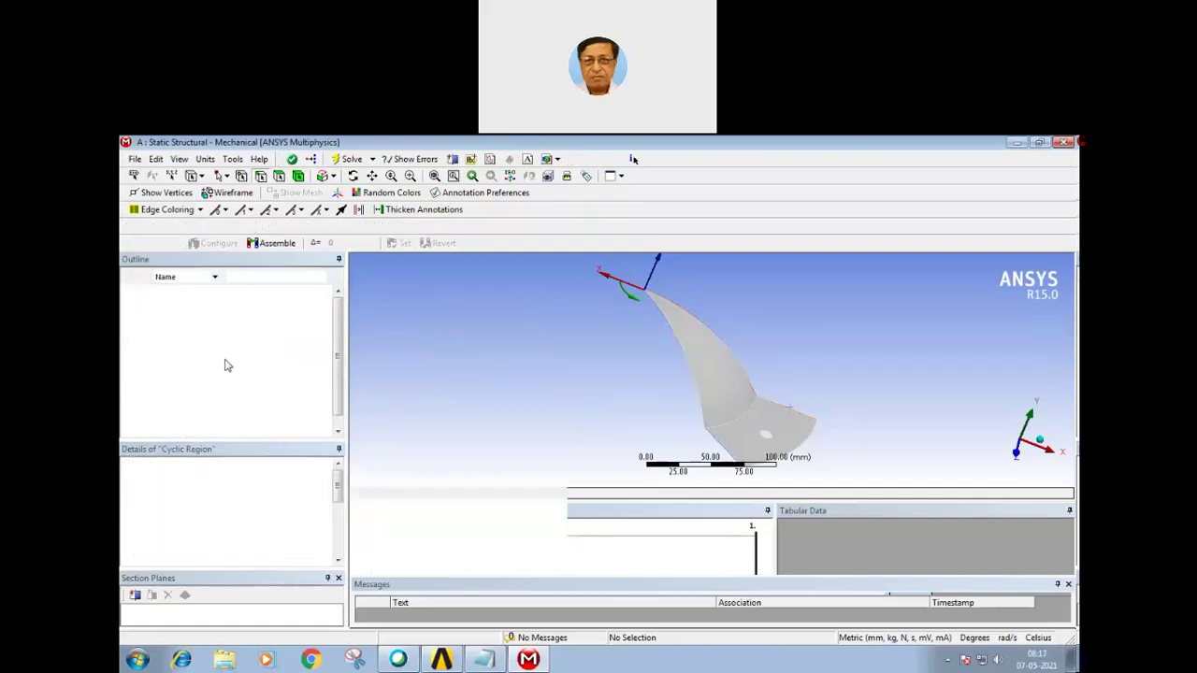
click(261, 464)
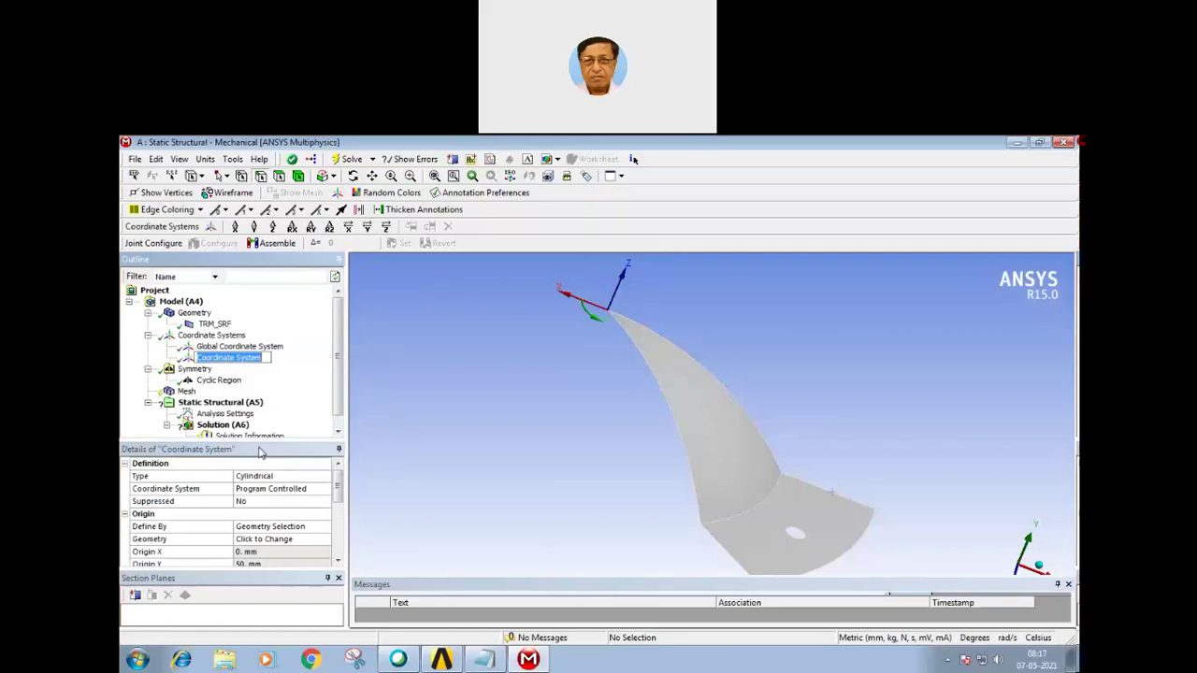
text(cy)
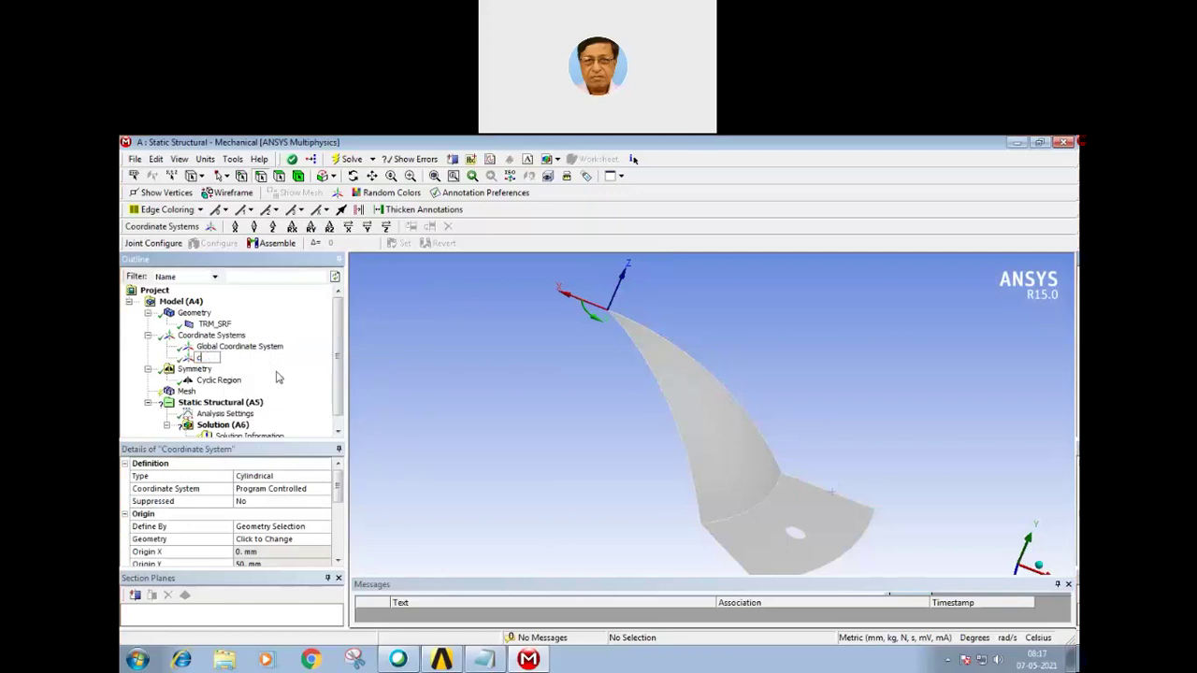
text(l1)
click(381, 394)
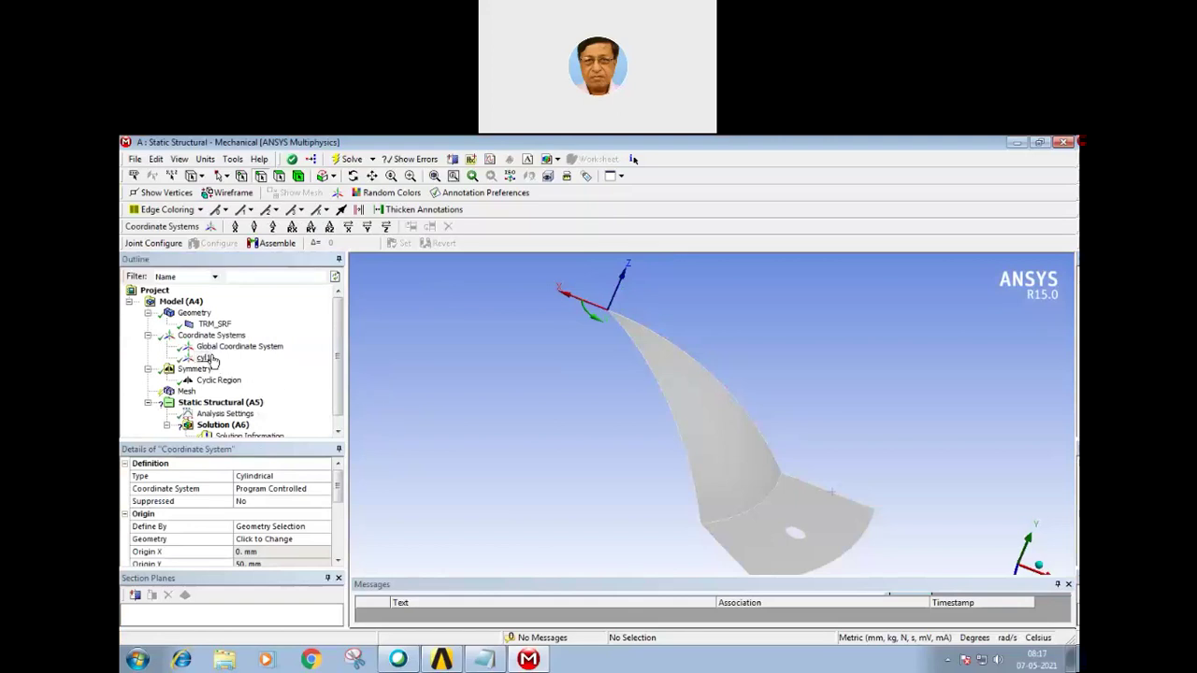
drag(339, 492, 340, 540)
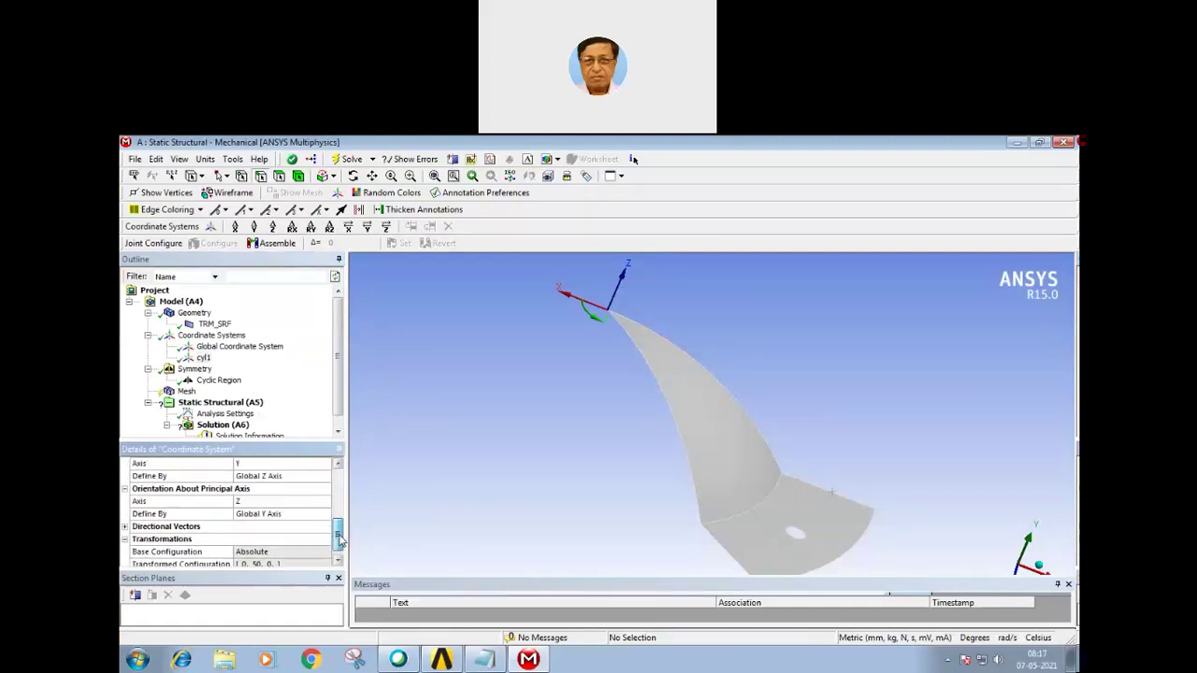
click(222, 381)
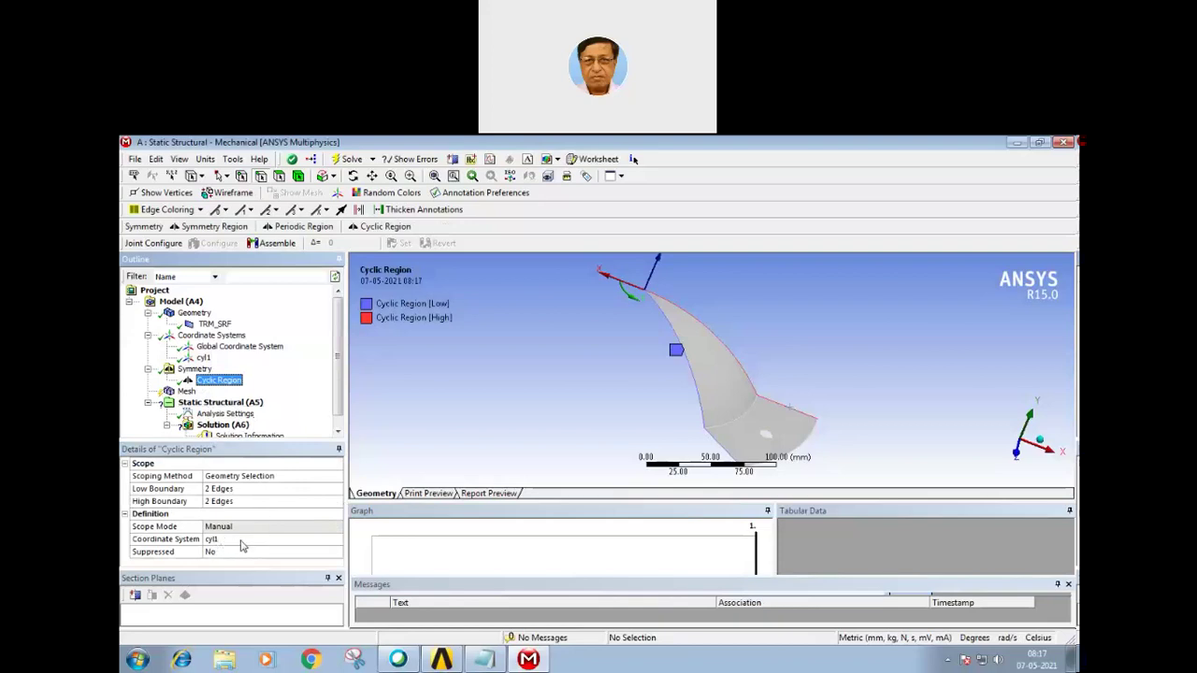
click(438, 370)
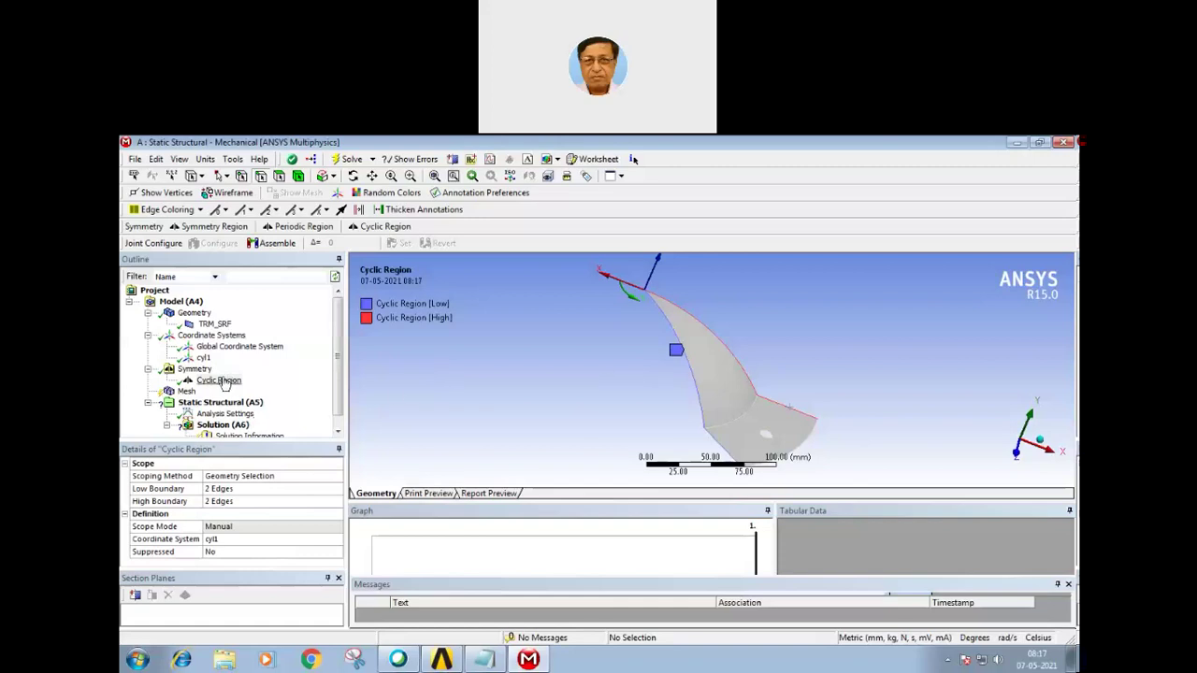
Step: Set the mesh sizing's Relevance Center to Medium
click(187, 392)
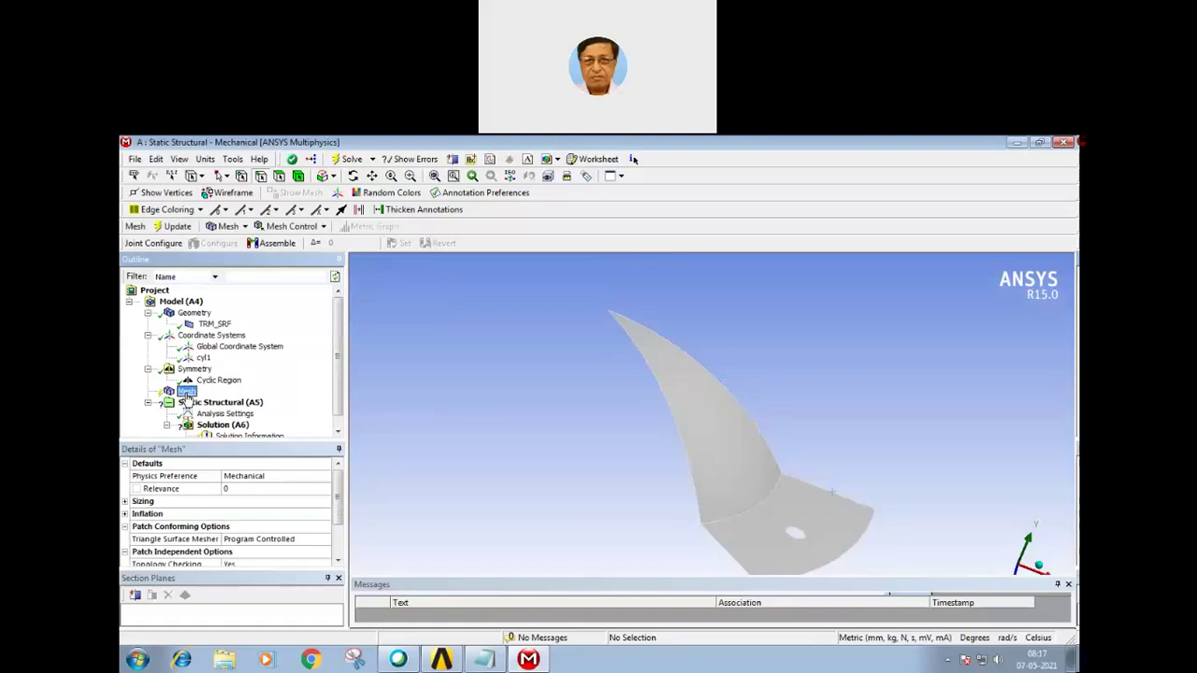
right_click(188, 397)
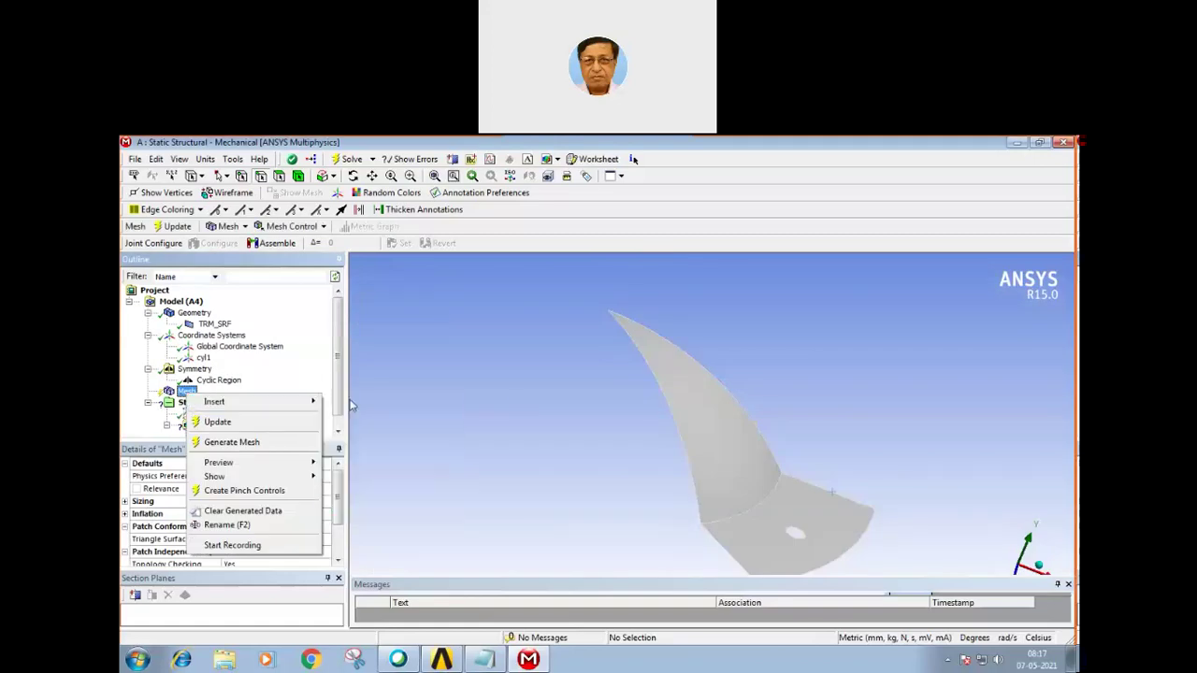
click(509, 402)
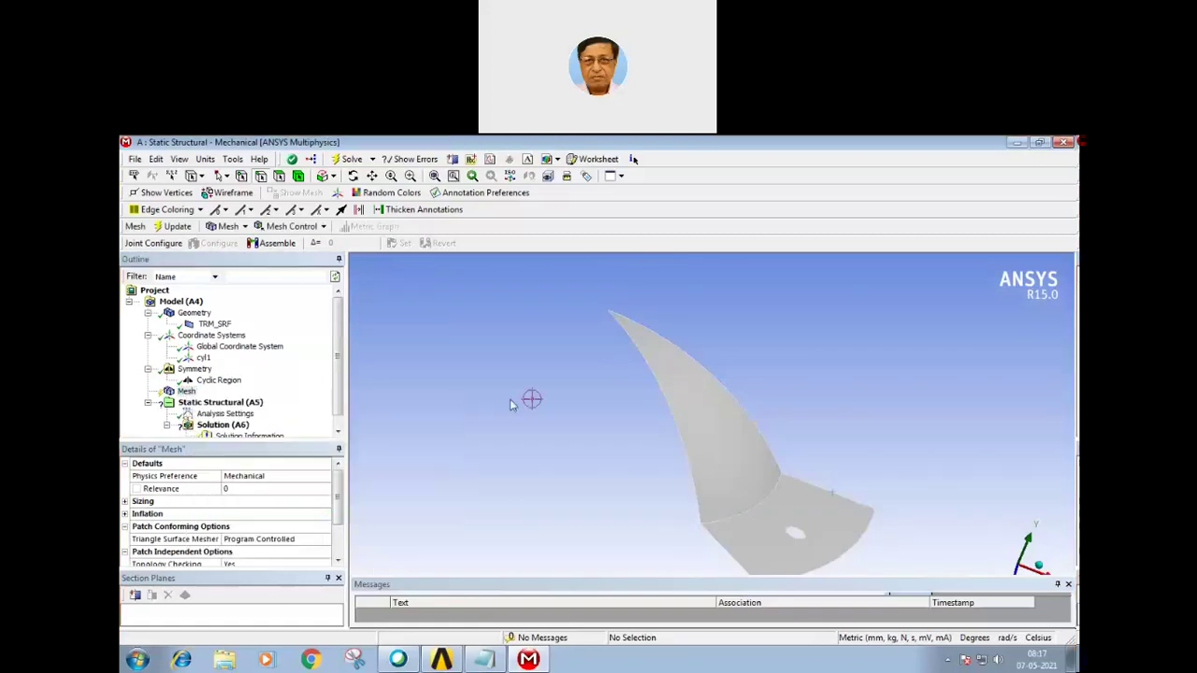
click(124, 502)
click(235, 529)
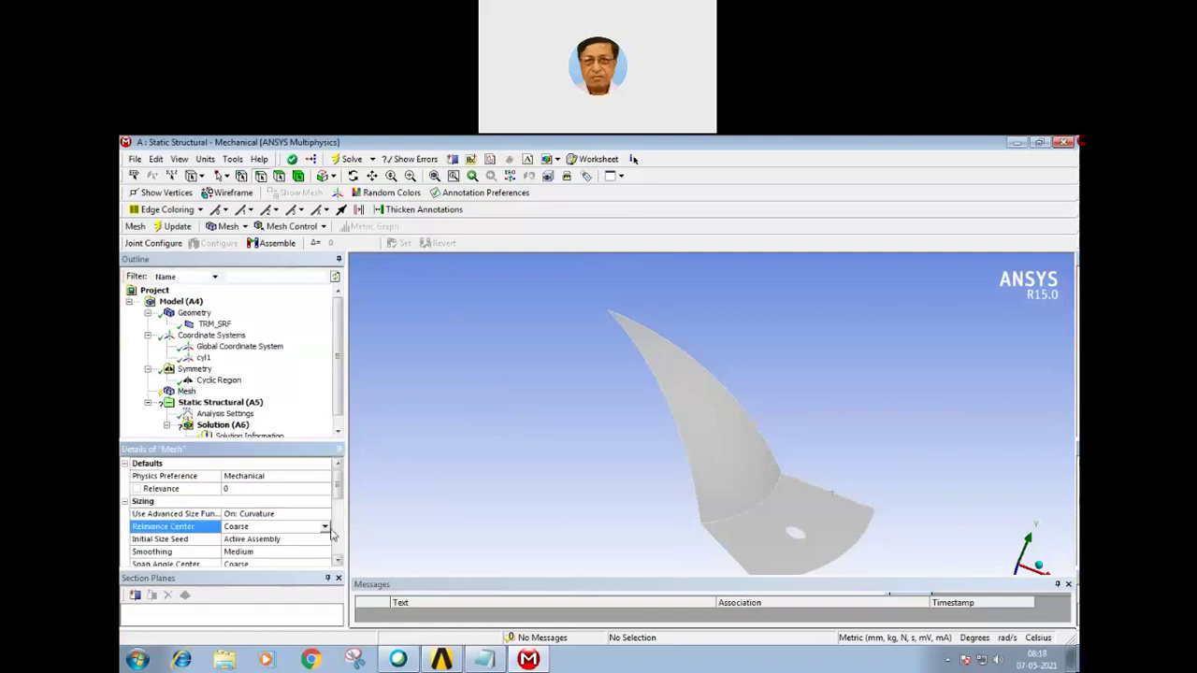
click(325, 529)
click(263, 551)
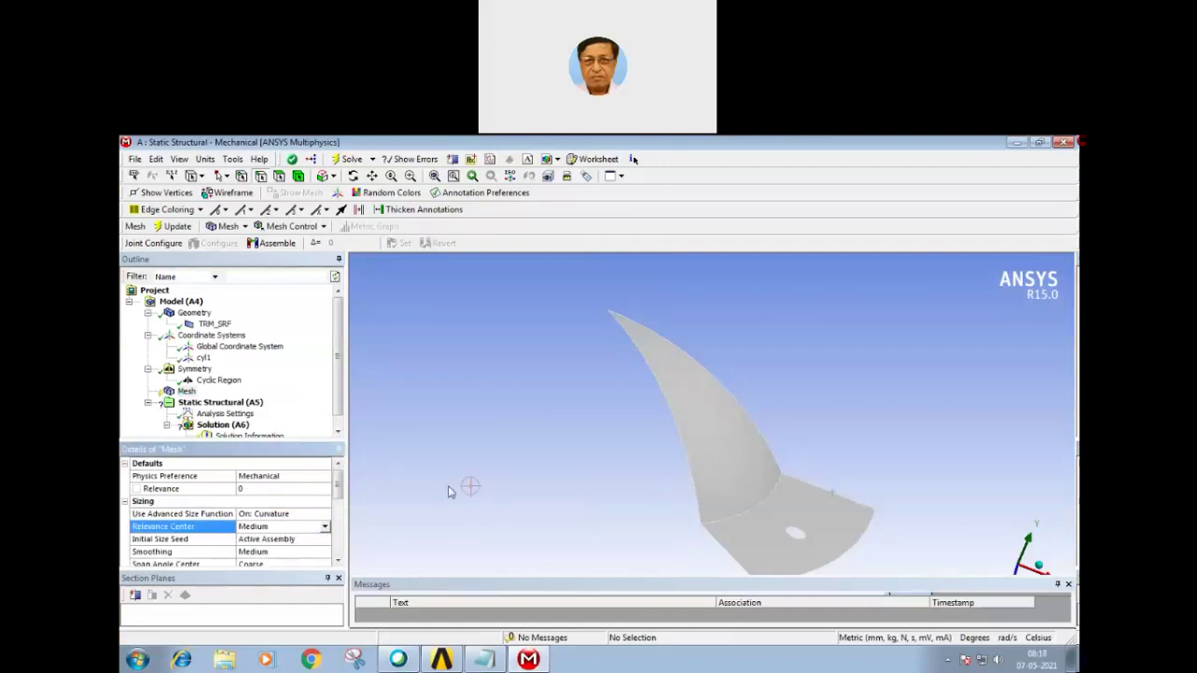
Step: Generate the mesh of the shell sector and inspect its elements and sizing settings
click(186, 391)
right_click(187, 392)
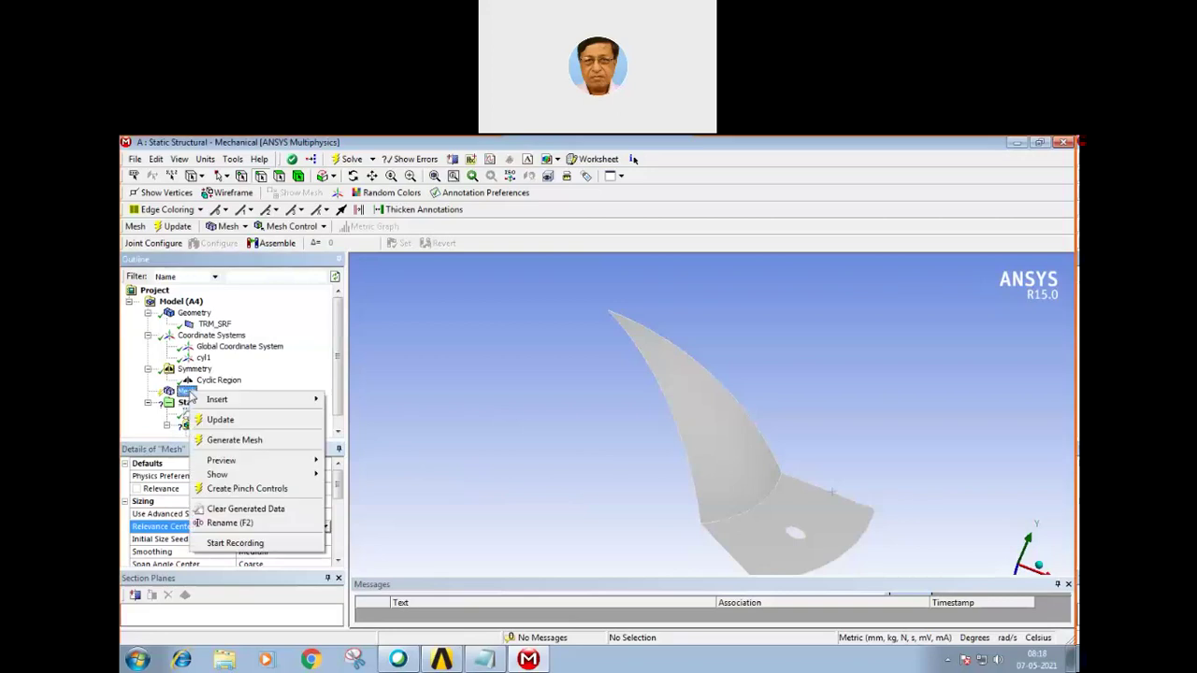
click(222, 442)
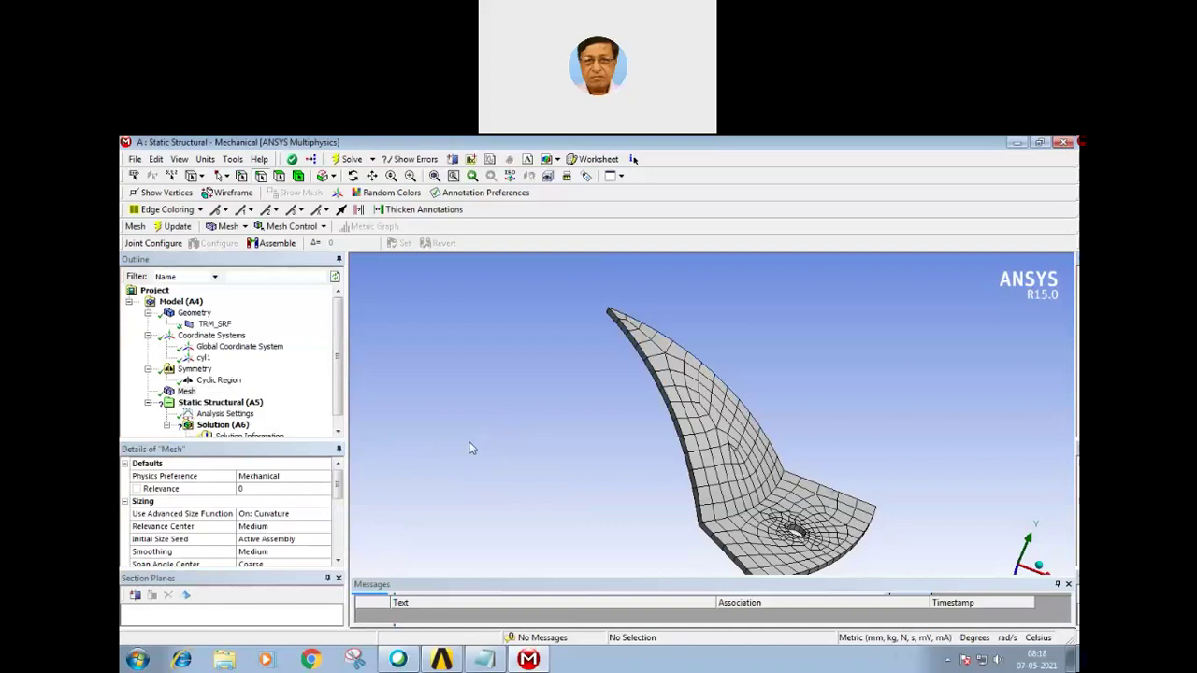
middle_drag(471, 448, 452, 494)
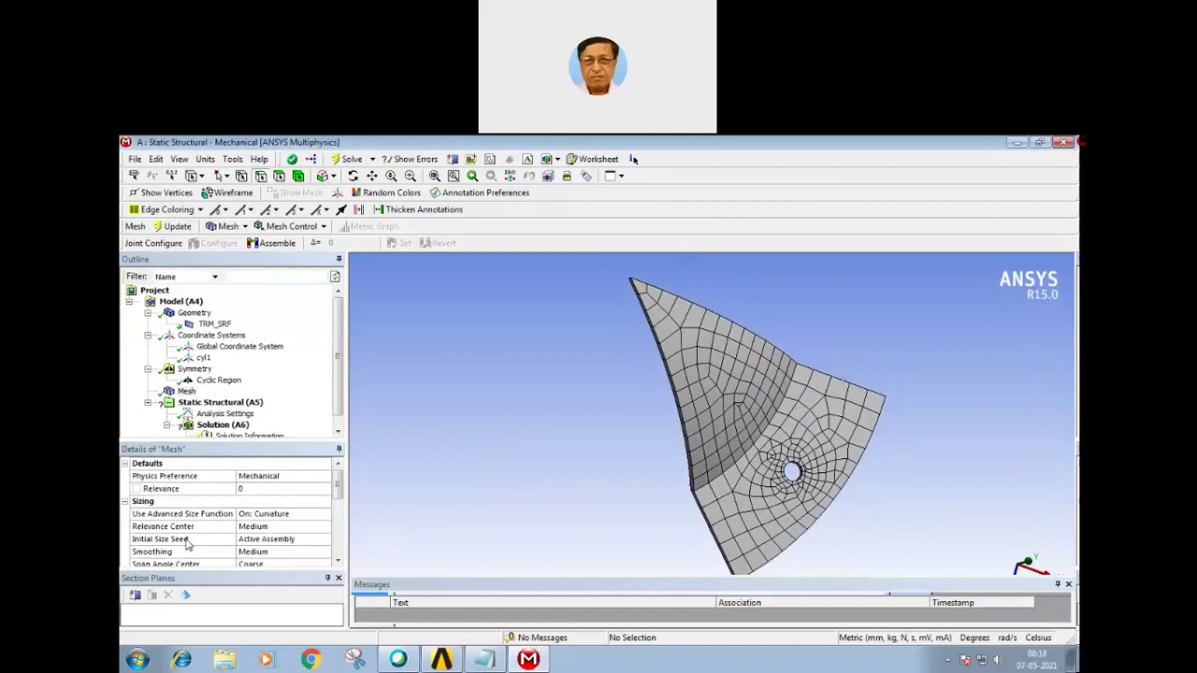
click(336, 489)
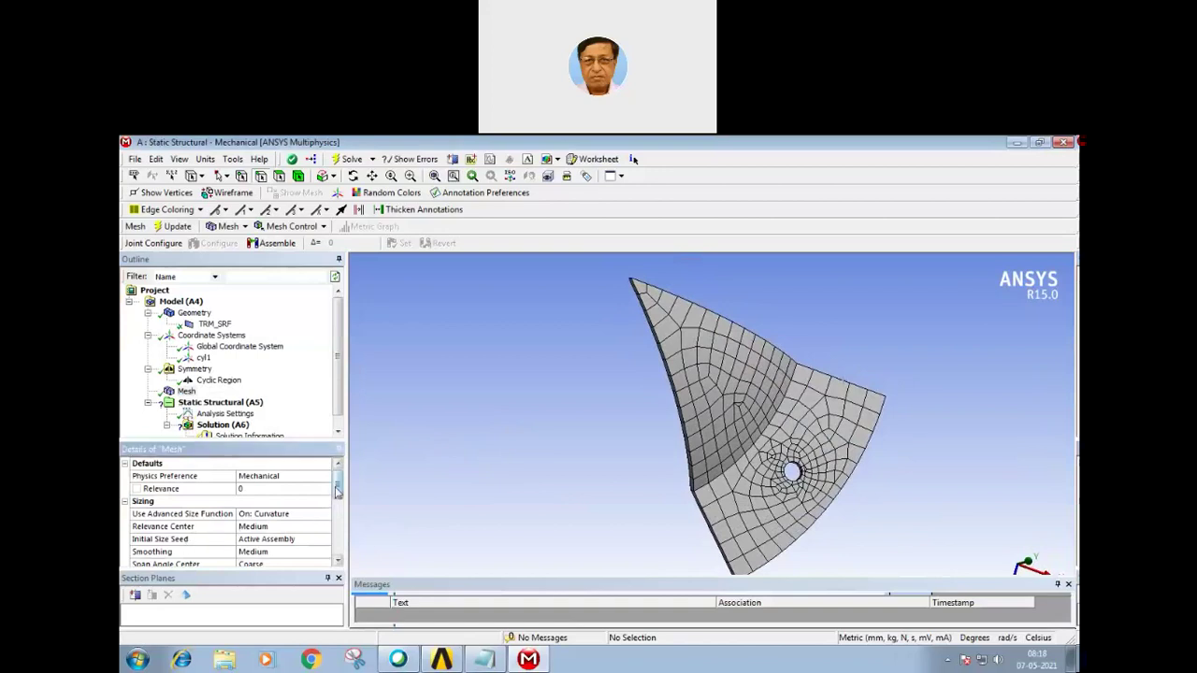
drag(338, 485, 338, 489)
middle_drag(621, 502, 617, 455)
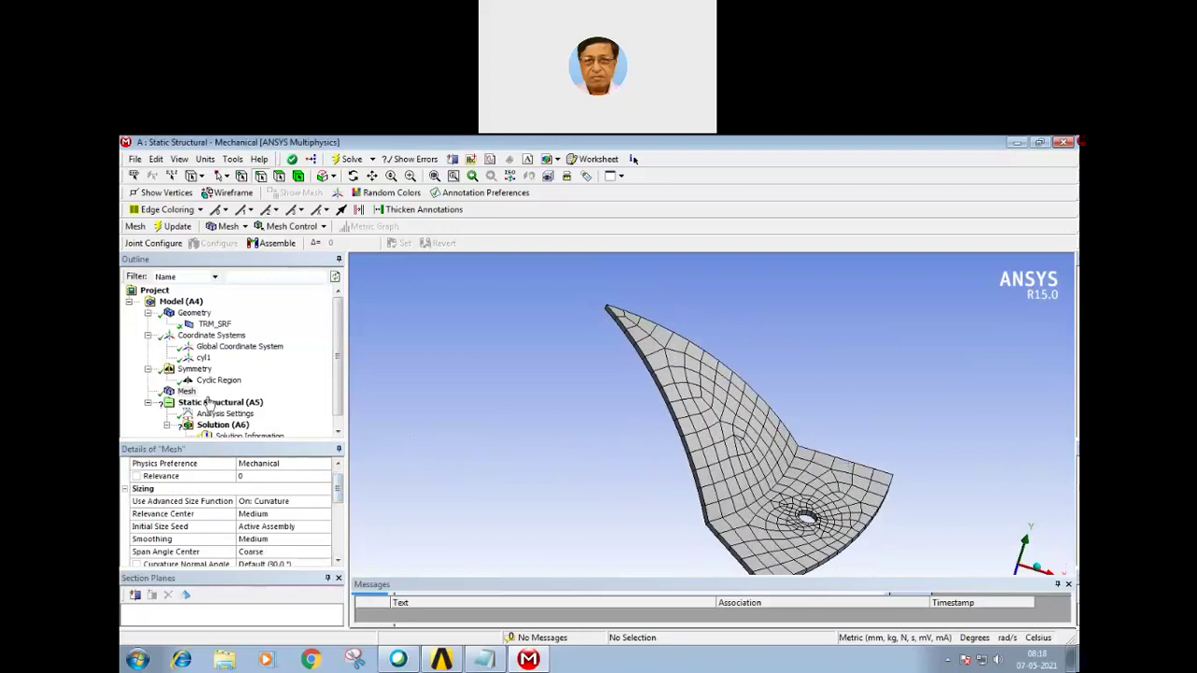
Step: Add a Fixed Support on the two edges of the bolt hole in the flat flange
right_click(209, 403)
mouse_move(241, 413)
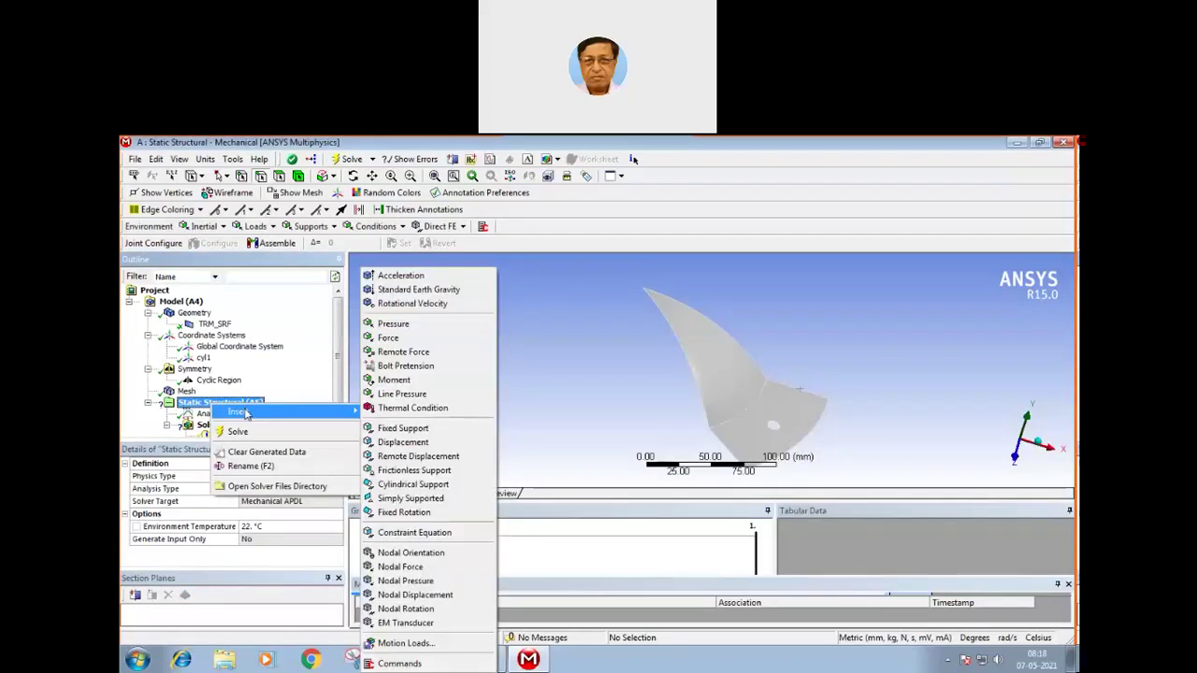
click(403, 429)
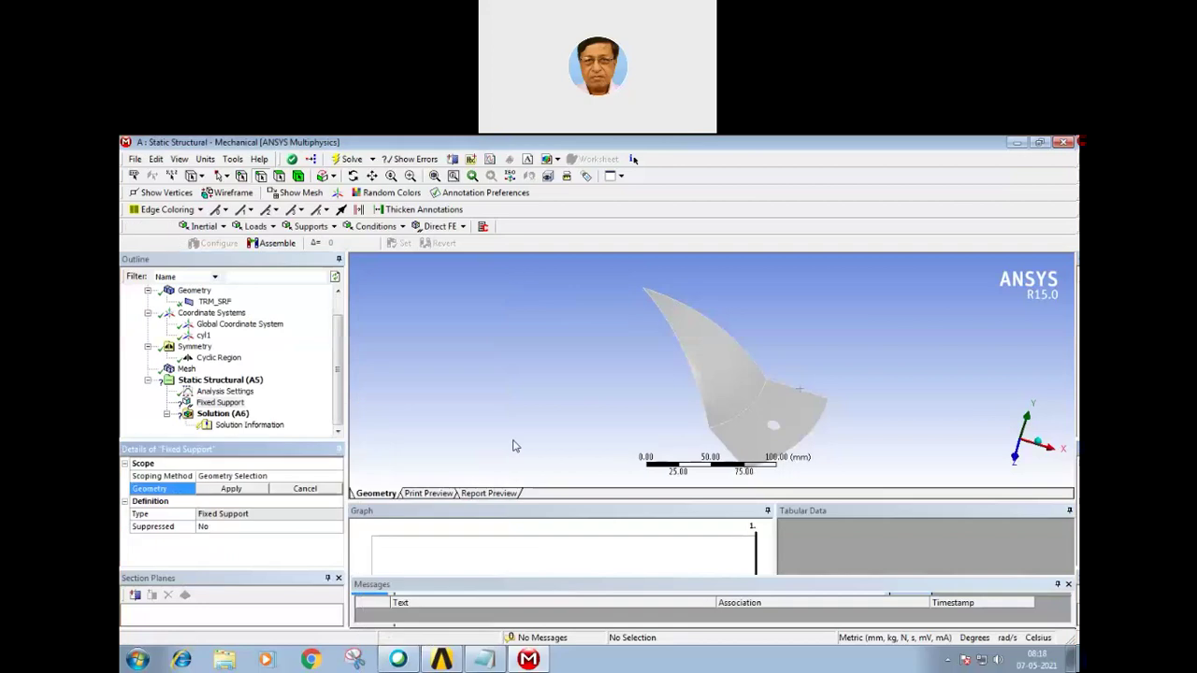
click(772, 430)
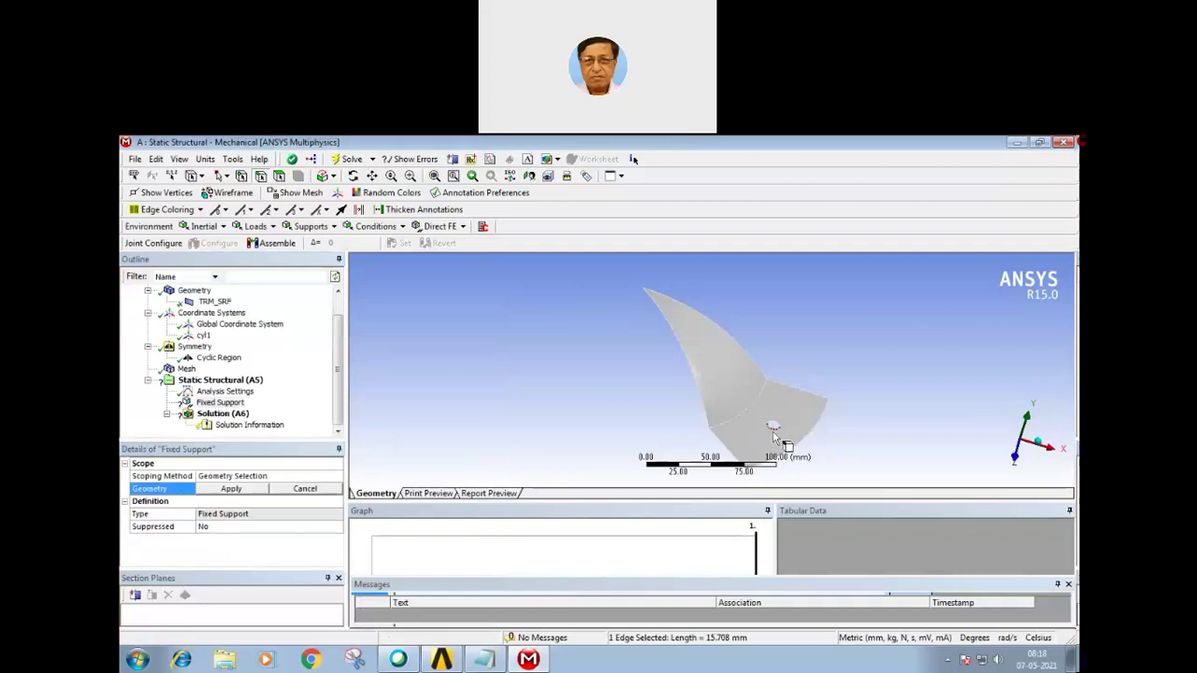
ctrl+click(772, 430)
click(230, 489)
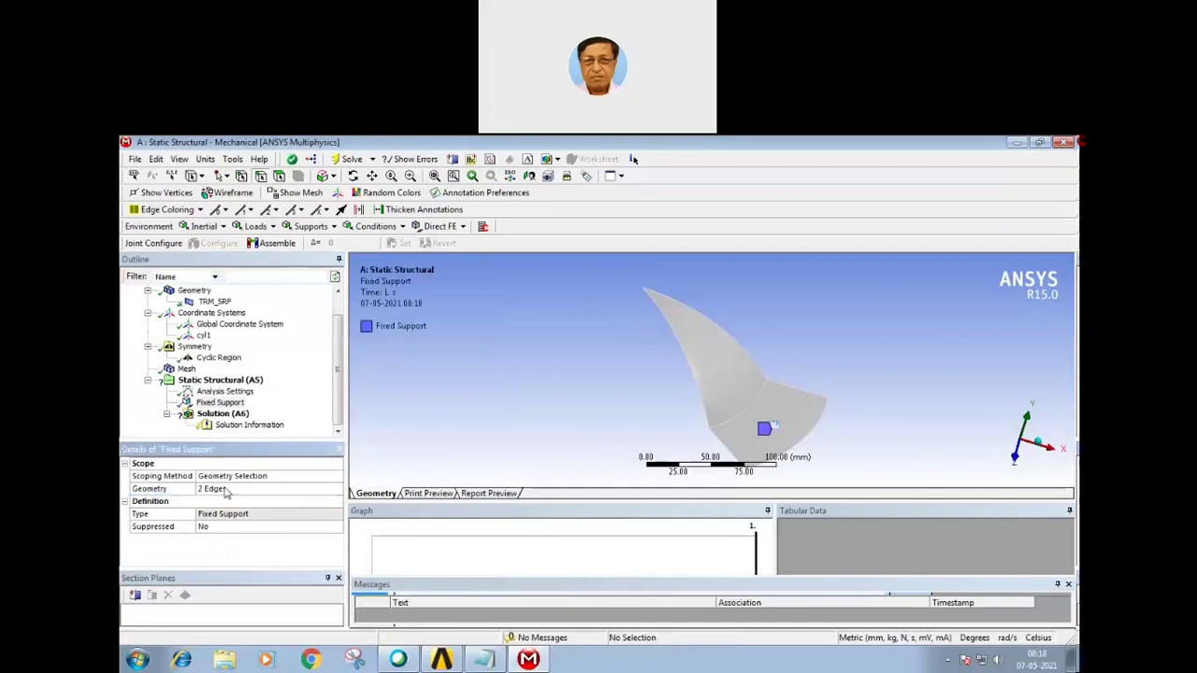
Step: Add a Frictionless Support on the underside face of the flat flange
middle_drag(604, 440, 601, 362)
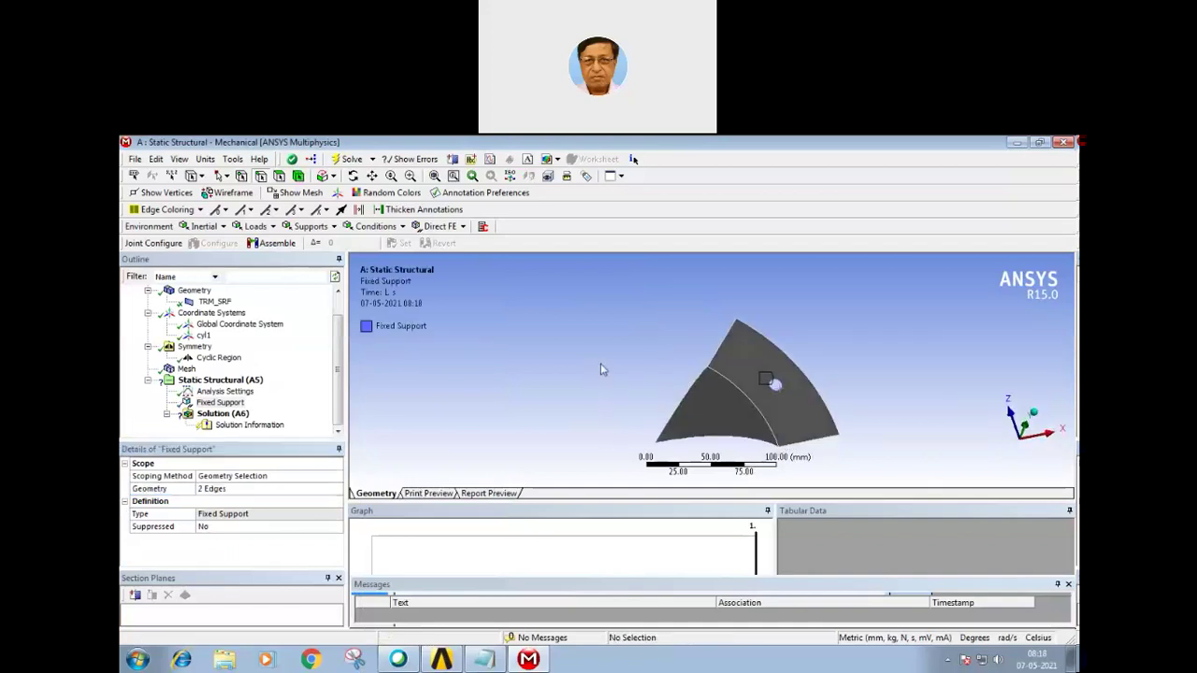
click(278, 175)
click(748, 353)
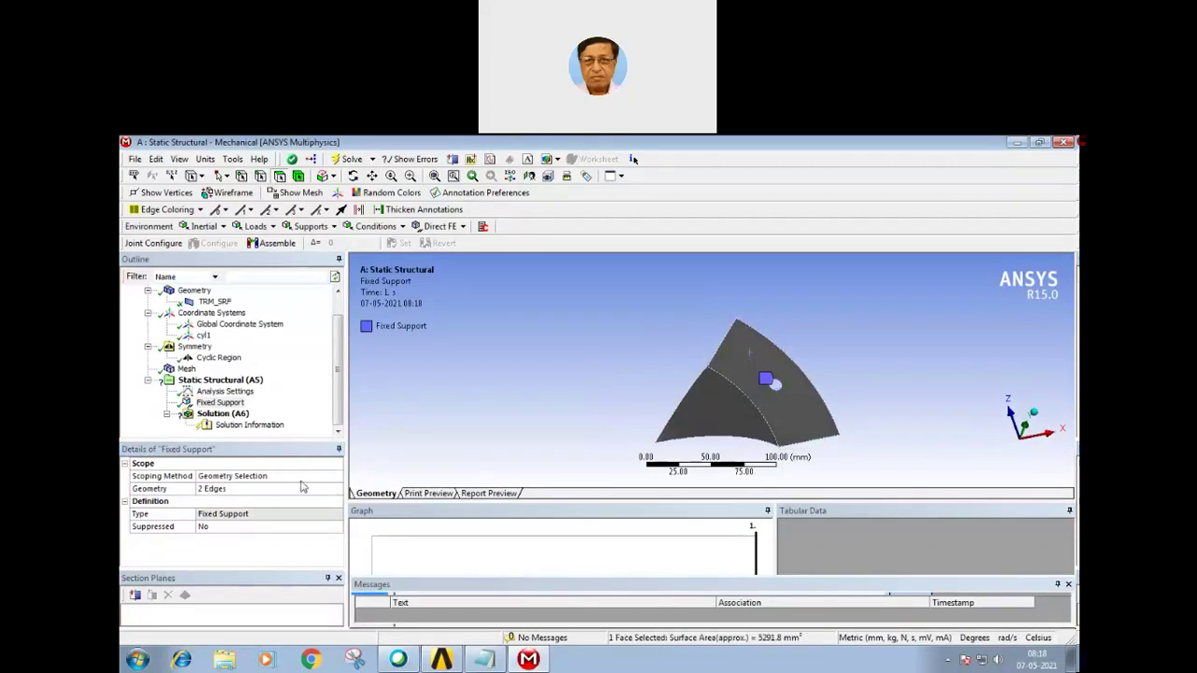
right_click(215, 383)
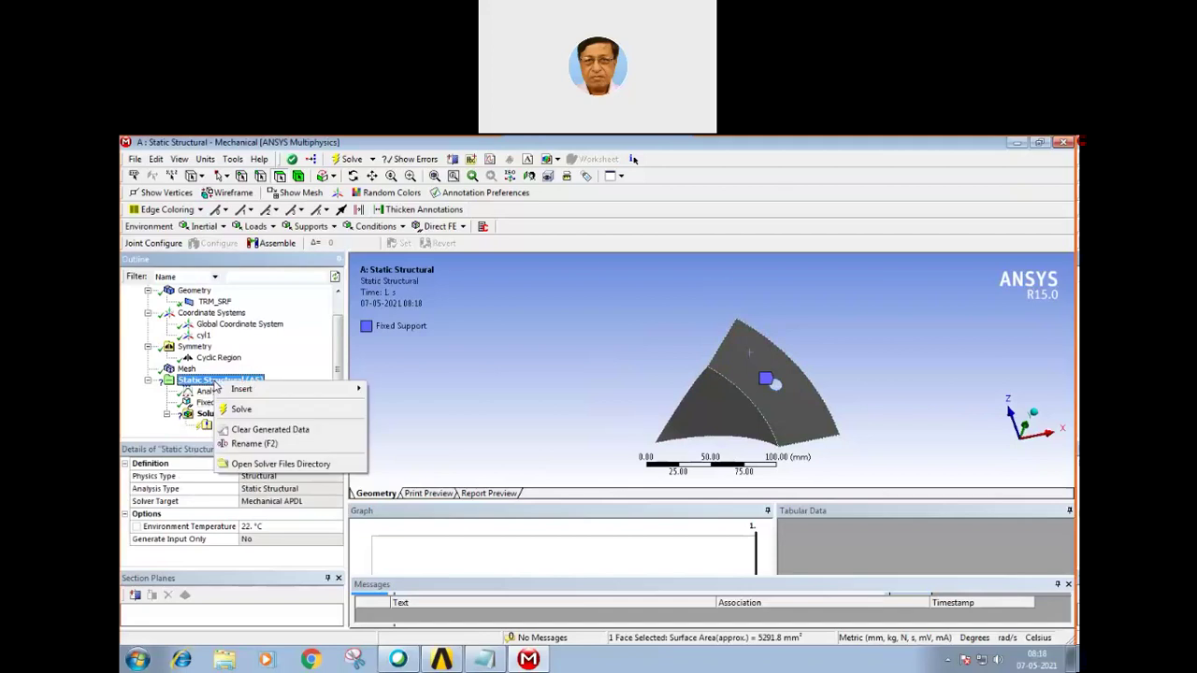
mouse_move(273, 390)
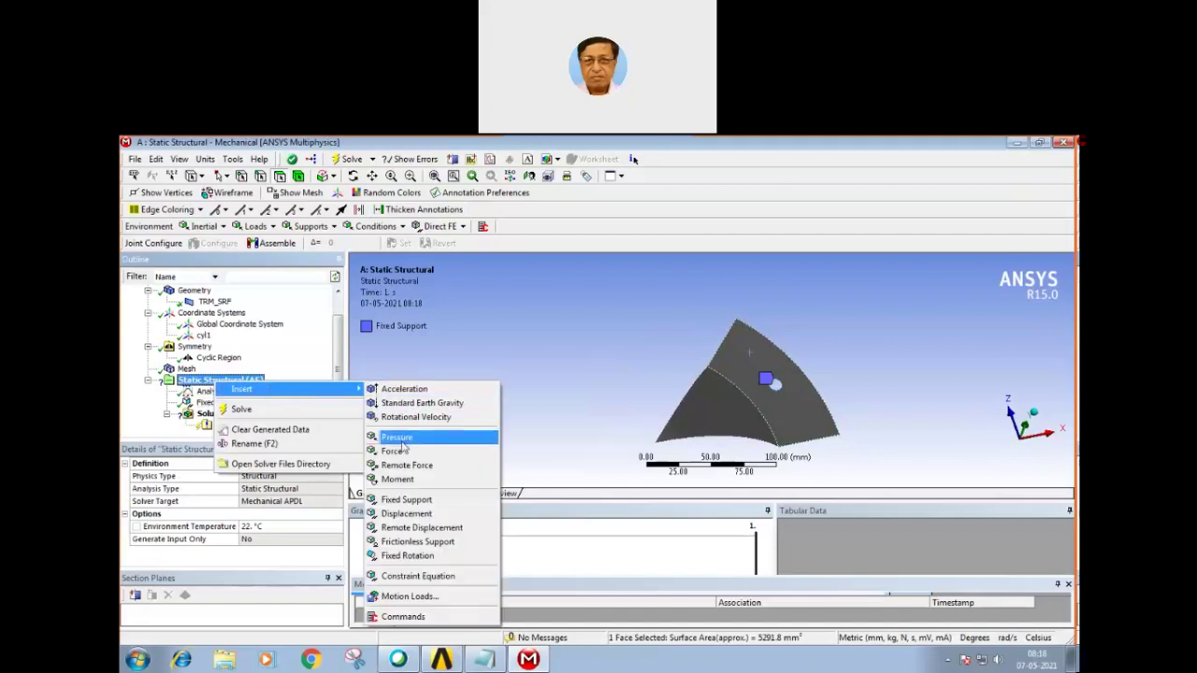
click(411, 541)
mouse_move(551, 393)
middle_down()
mouse_move(548, 380)
mouse_move(567, 401)
mouse_move(543, 414)
middle_up()
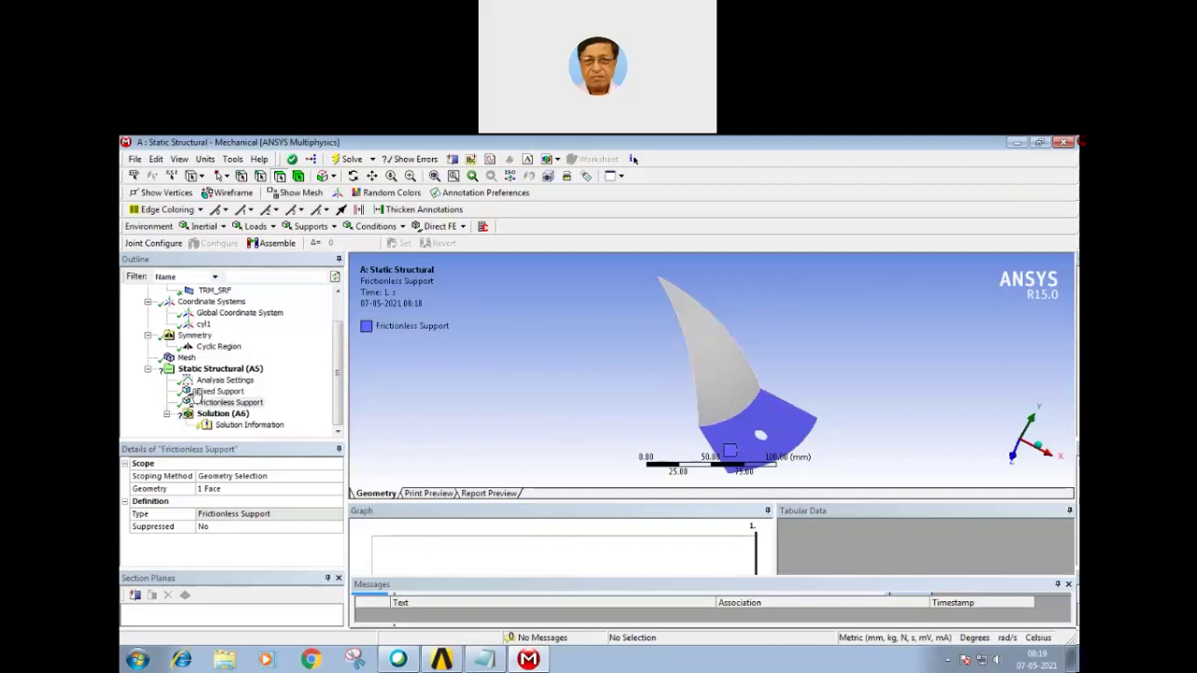
Step: Review the step controls in the Analysis Settings, including the number of steps
click(224, 381)
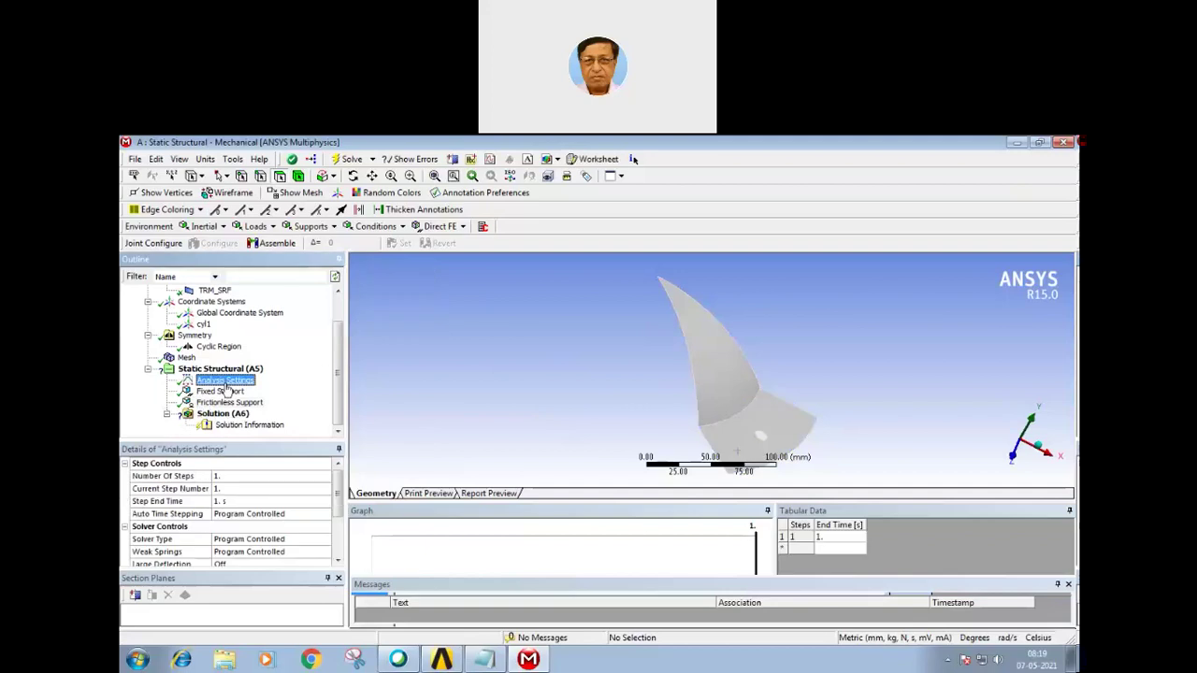
right_click(225, 385)
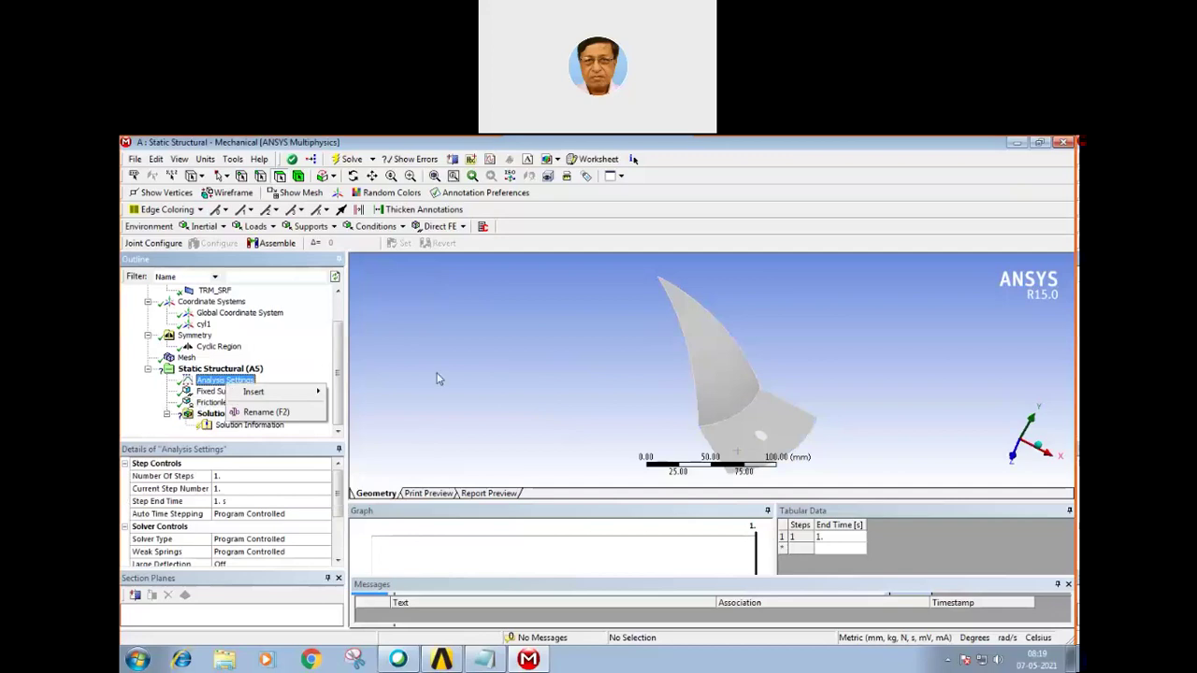
mouse_move(276, 391)
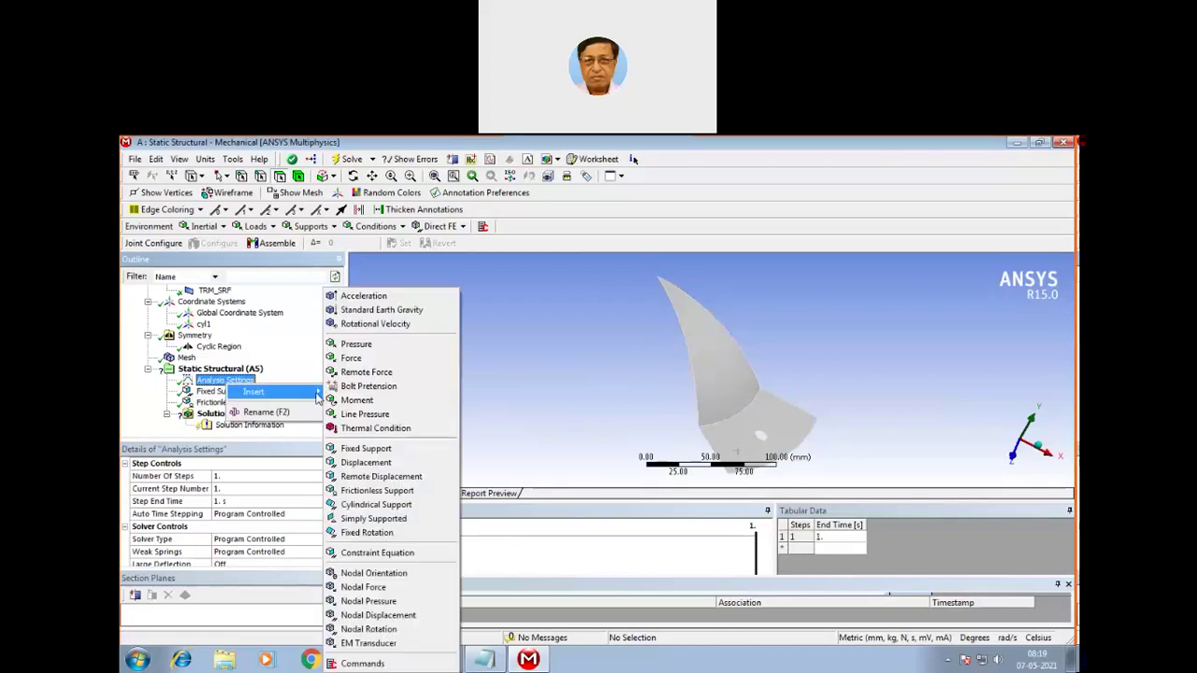
click(538, 402)
click(242, 384)
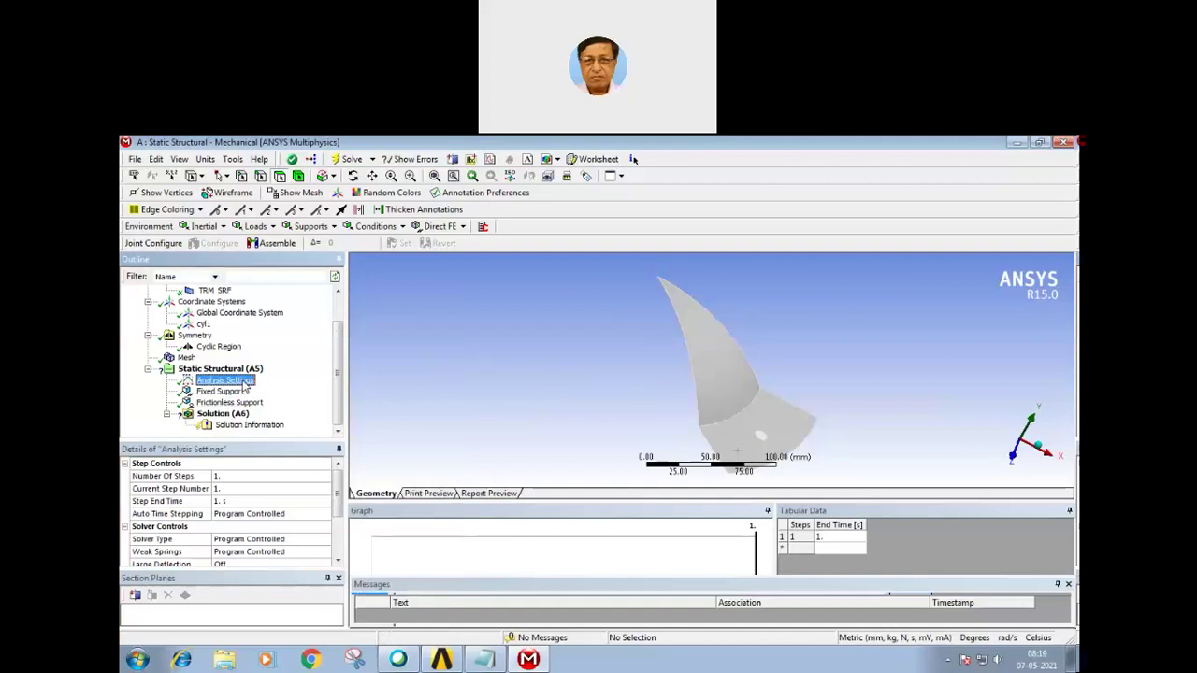
right_click(244, 386)
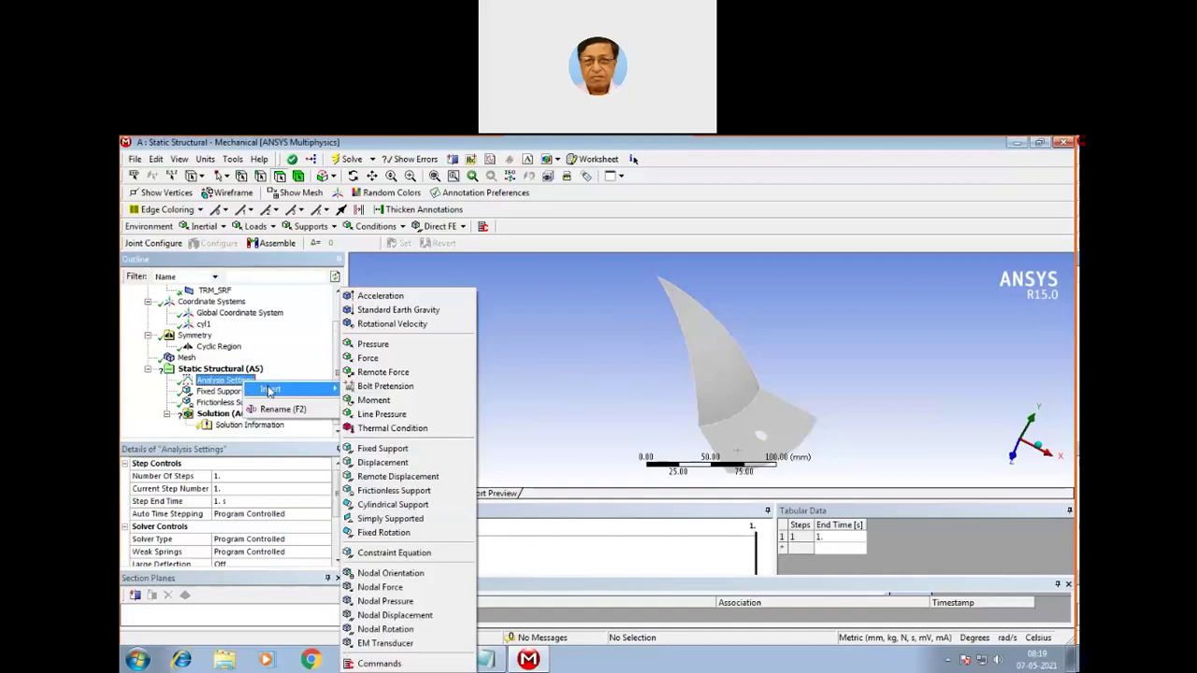
click(459, 433)
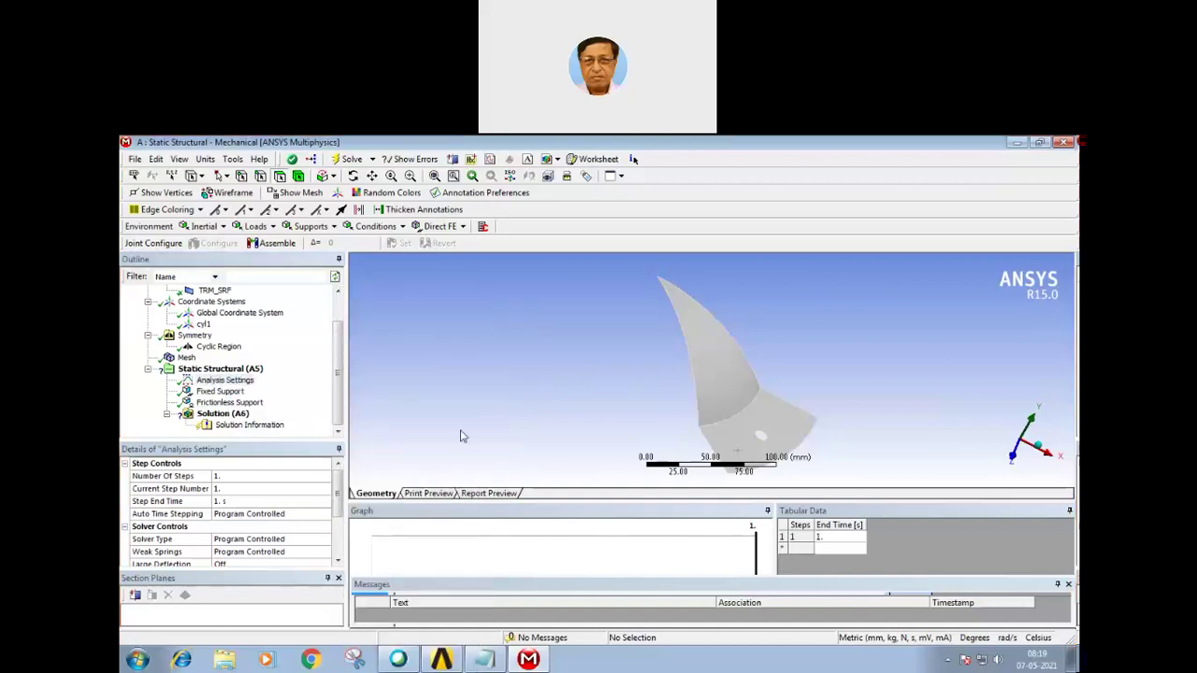
click(233, 475)
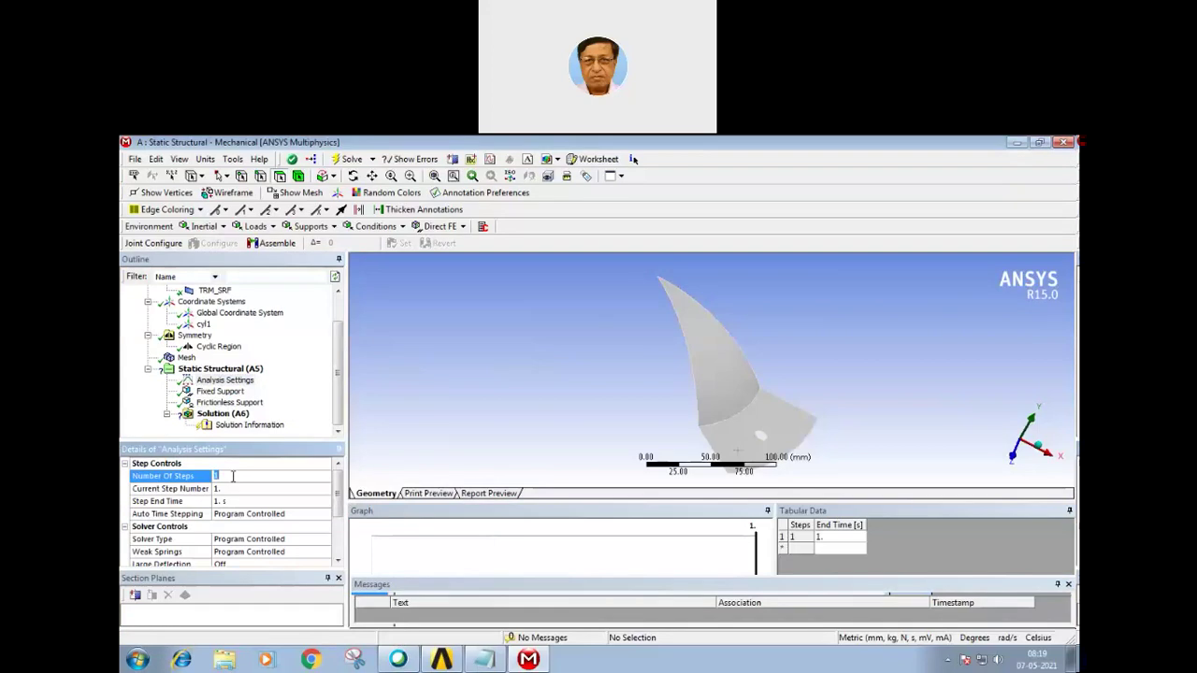
click(428, 397)
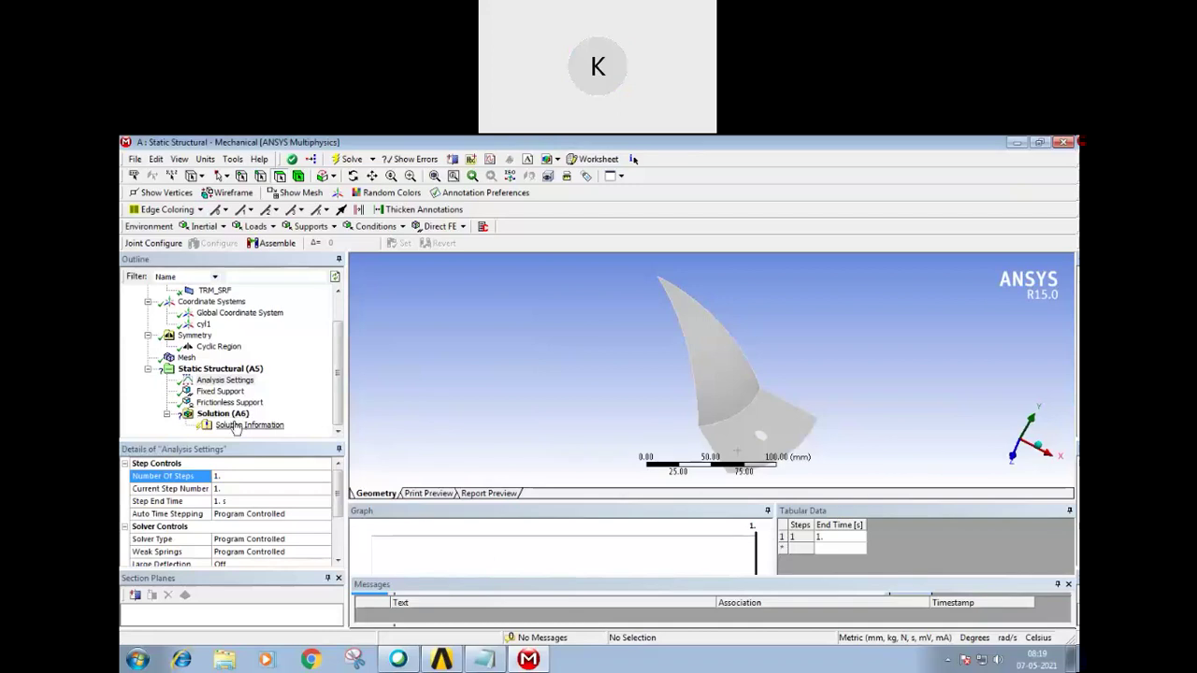
Step: Review the solver controls in the Analysis Settings, checking the available Weak Springs options
mouse_move(338, 499)
mouse_down()
mouse_move(338, 527)
mouse_move(338, 515)
mouse_up()
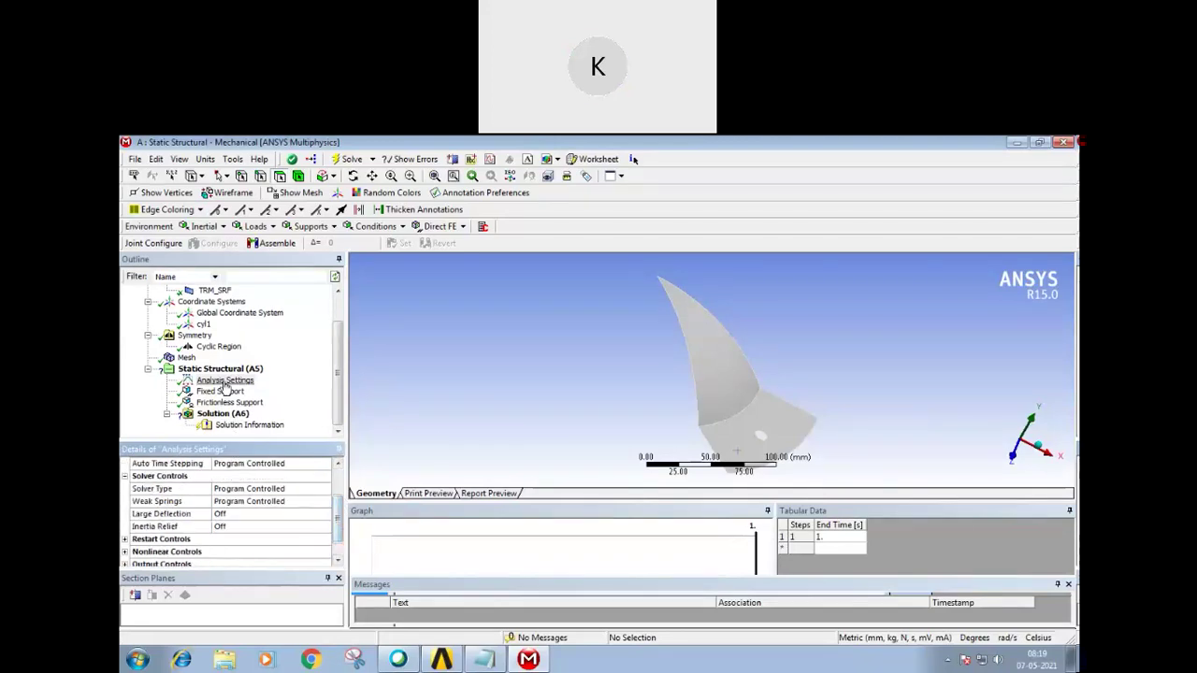
click(224, 380)
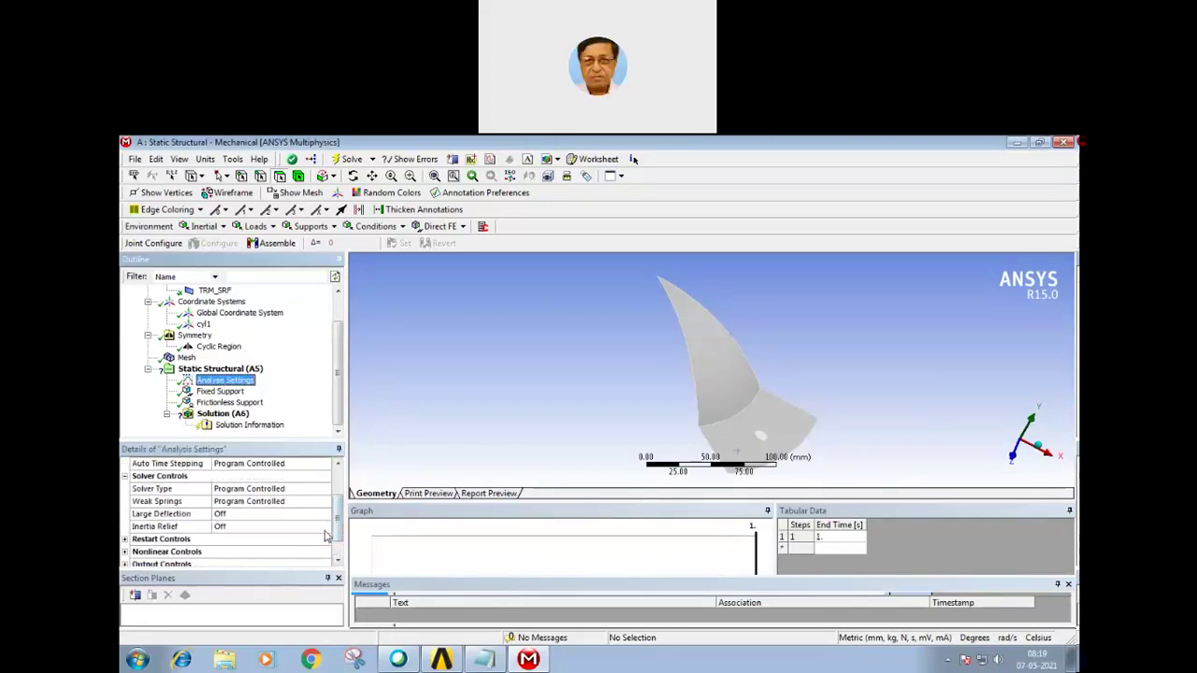
click(281, 502)
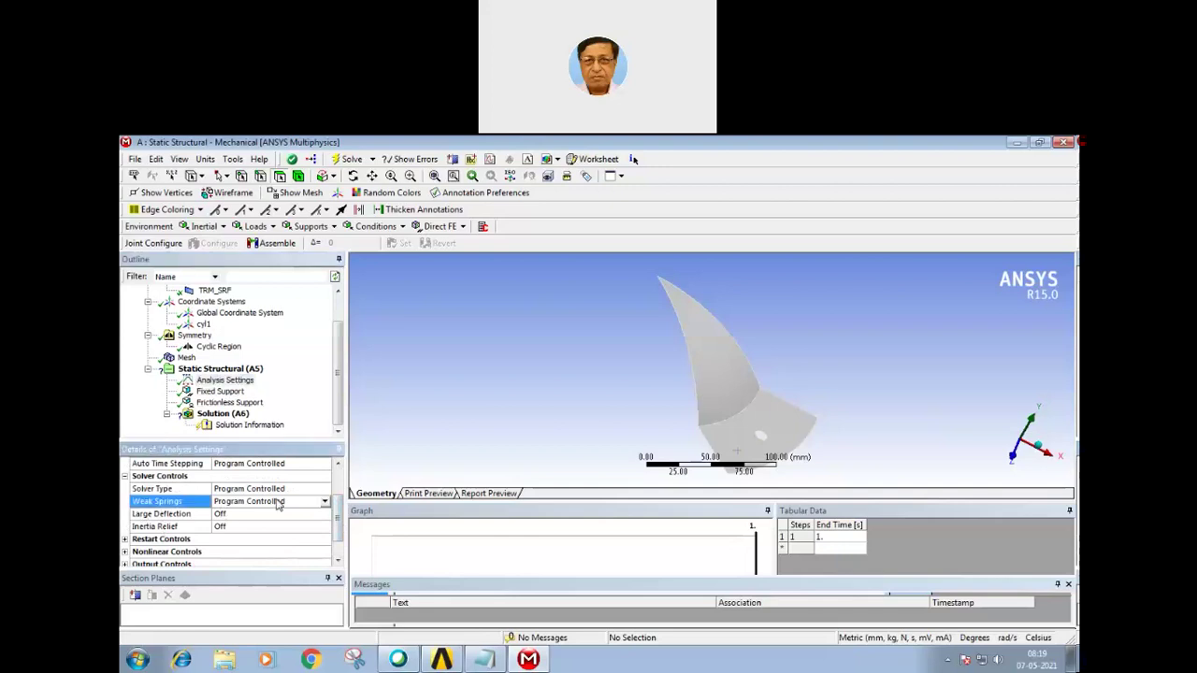
click(325, 502)
click(425, 429)
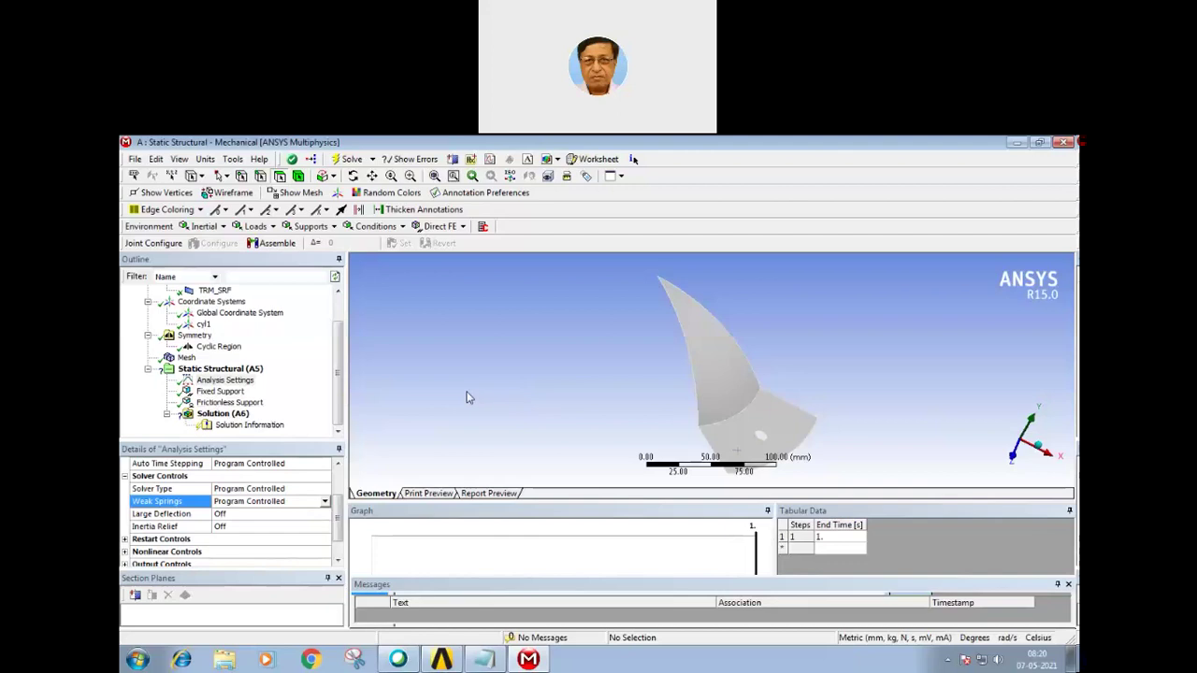
Step: Apply a normal Pressure load of -20 MPa to the curved face of the shell sector
right_click(215, 369)
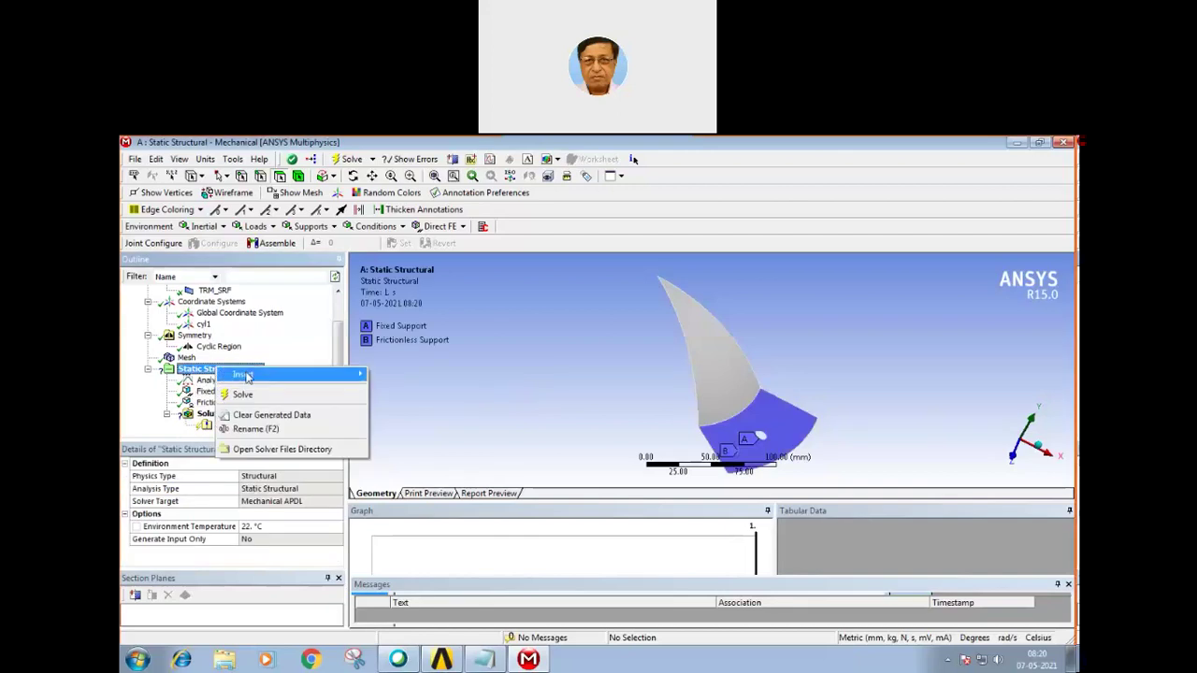
mouse_move(256, 375)
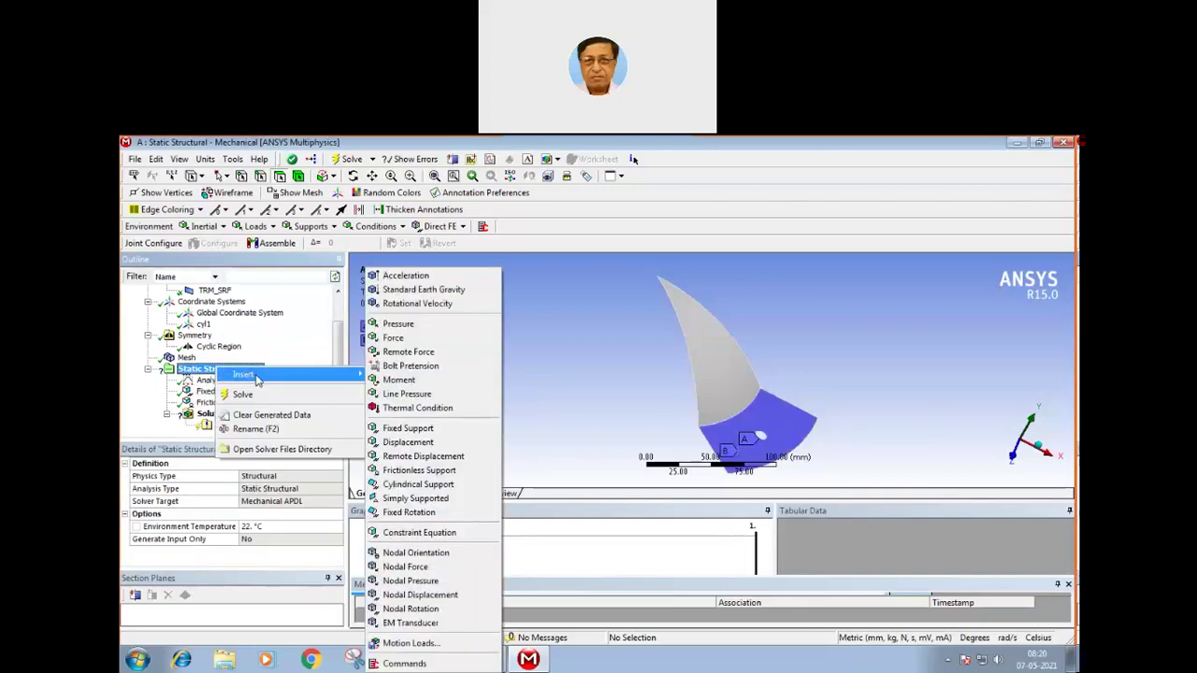
click(394, 324)
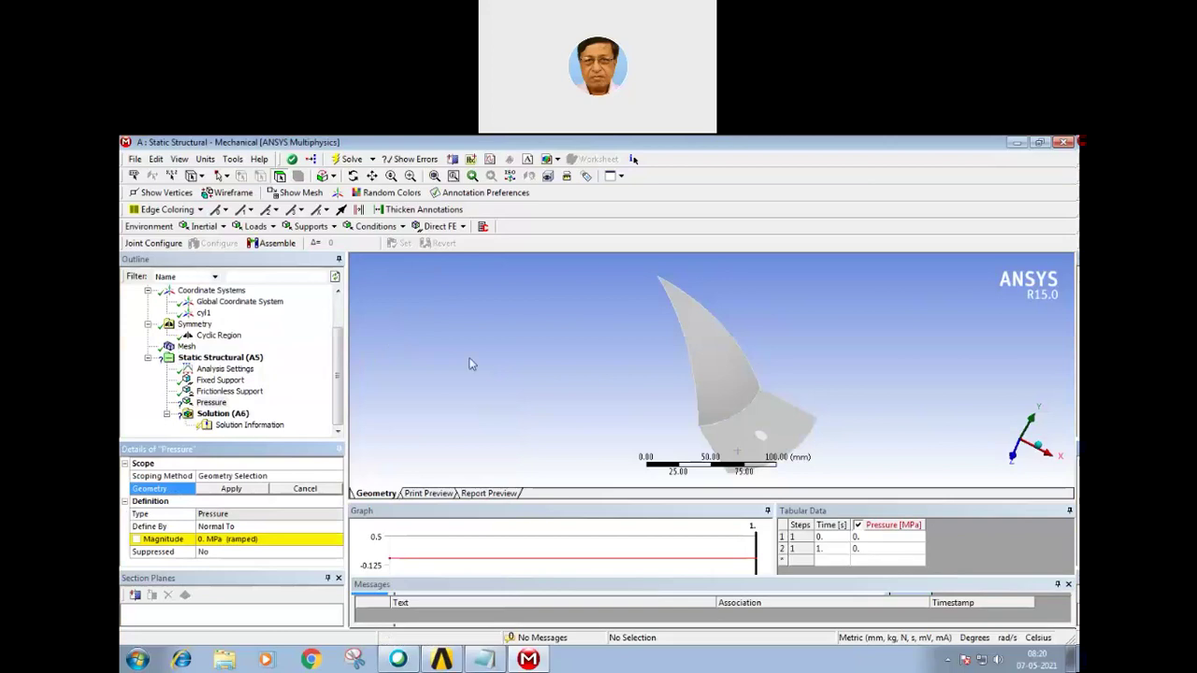
click(725, 373)
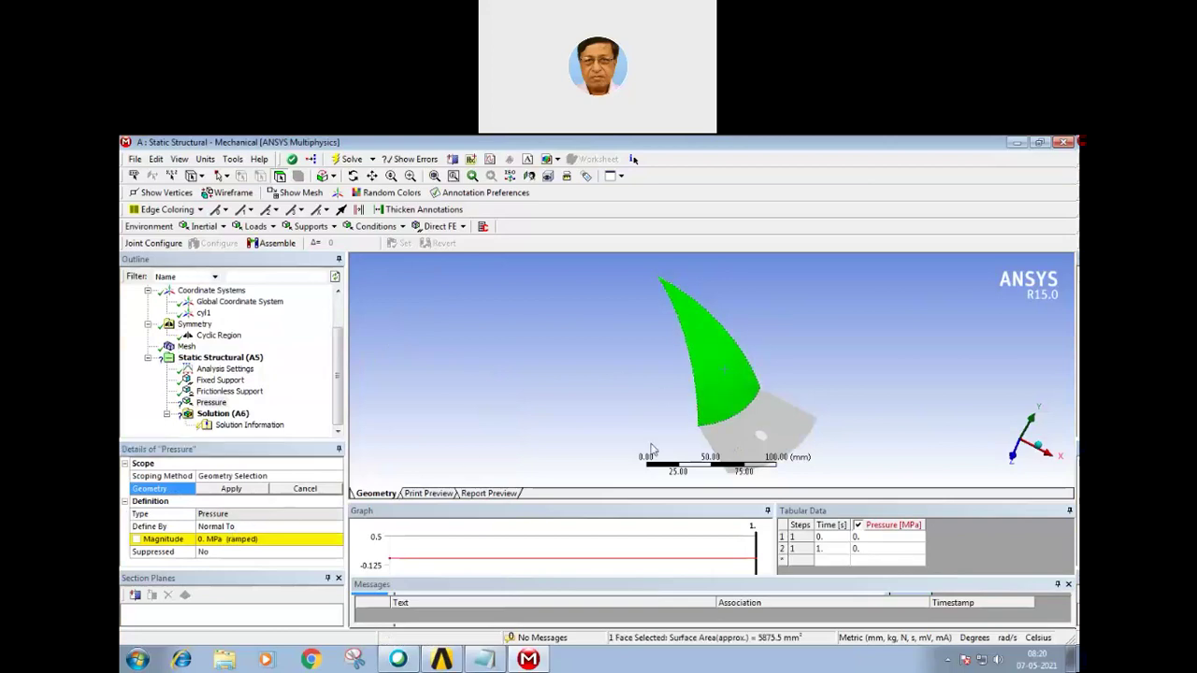
click(233, 489)
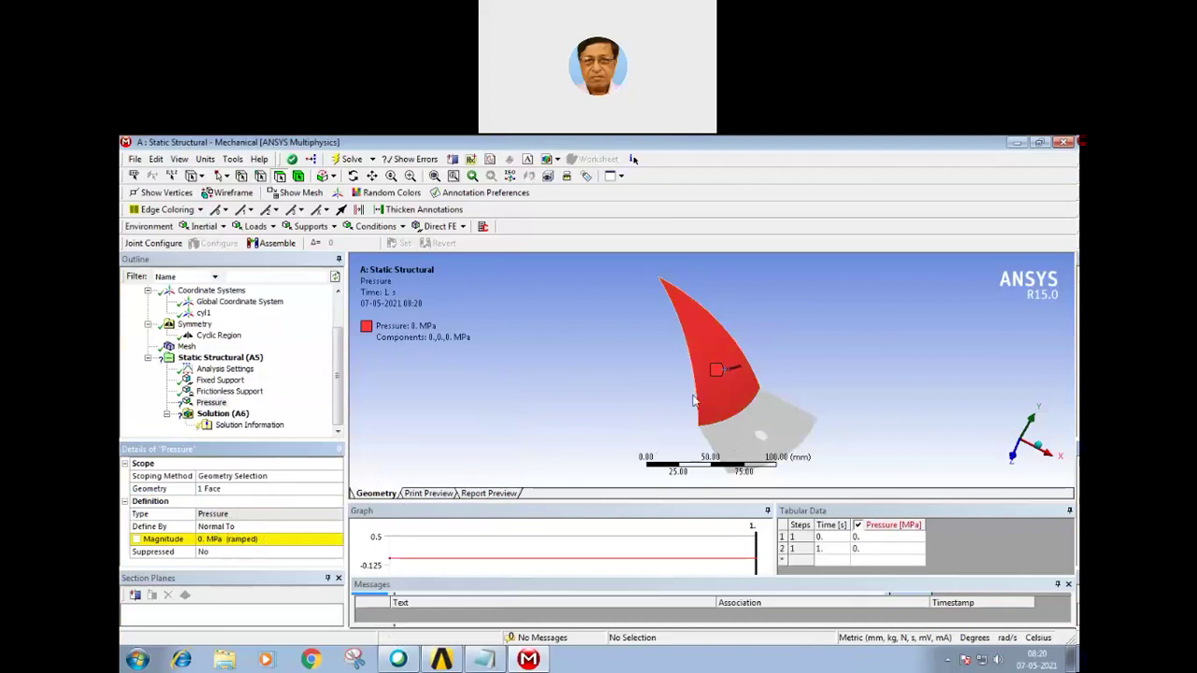
click(209, 541)
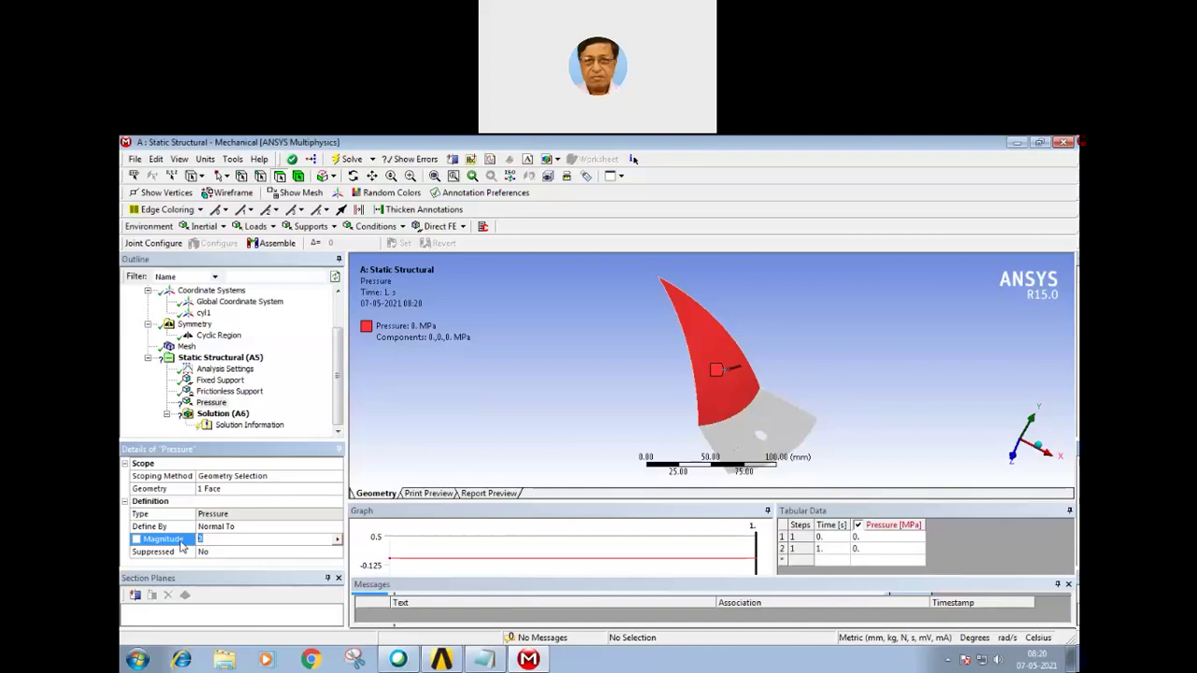
text(-20)
key(Return)
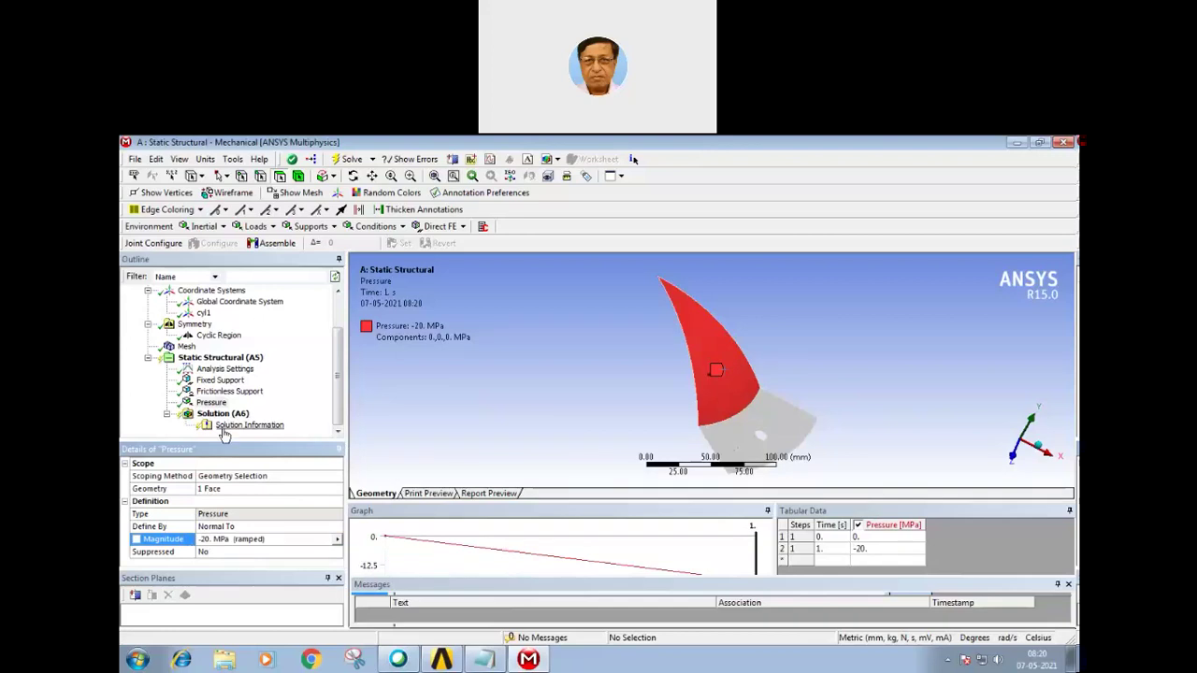
Step: Add a Total Deformation result to the solution and solve the analysis to display it
click(225, 414)
right_click(224, 414)
mouse_move(338, 422)
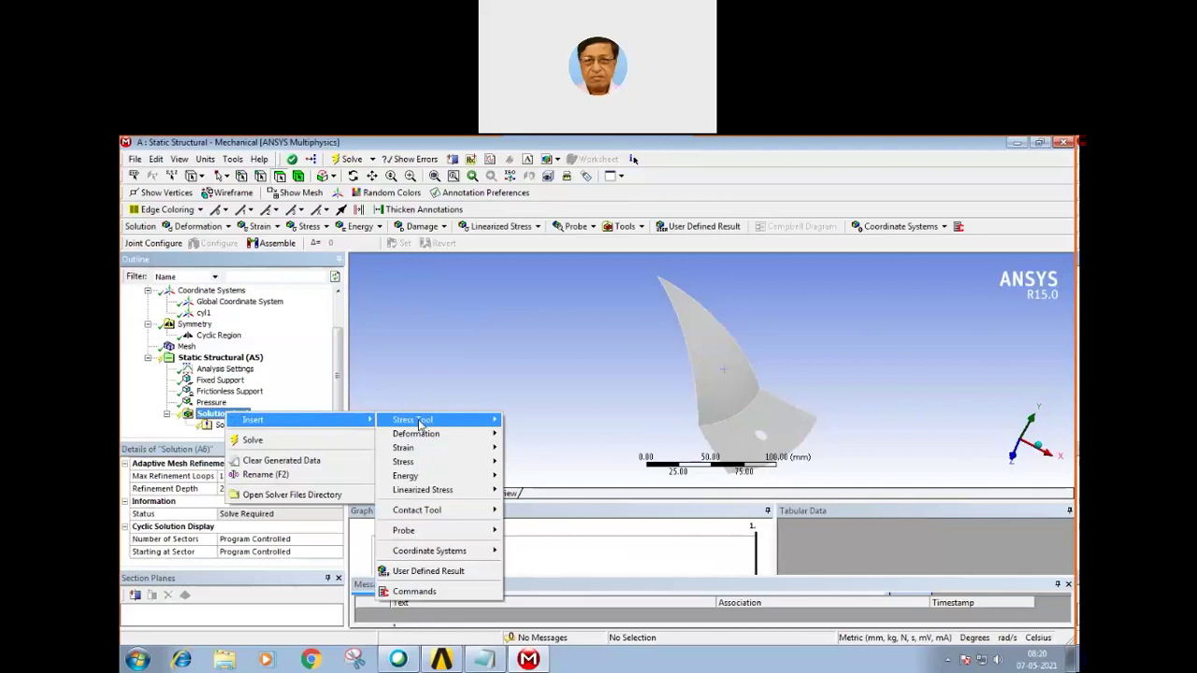
mouse_move(428, 436)
click(519, 436)
right_click(234, 402)
click(257, 428)
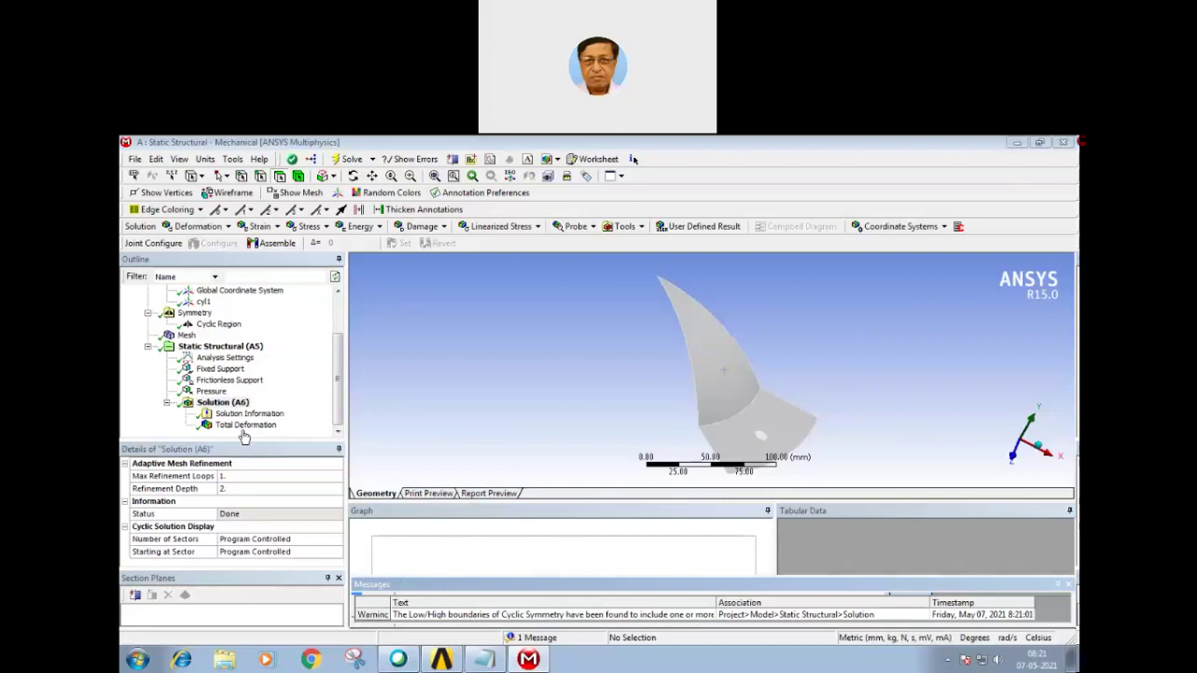
click(240, 426)
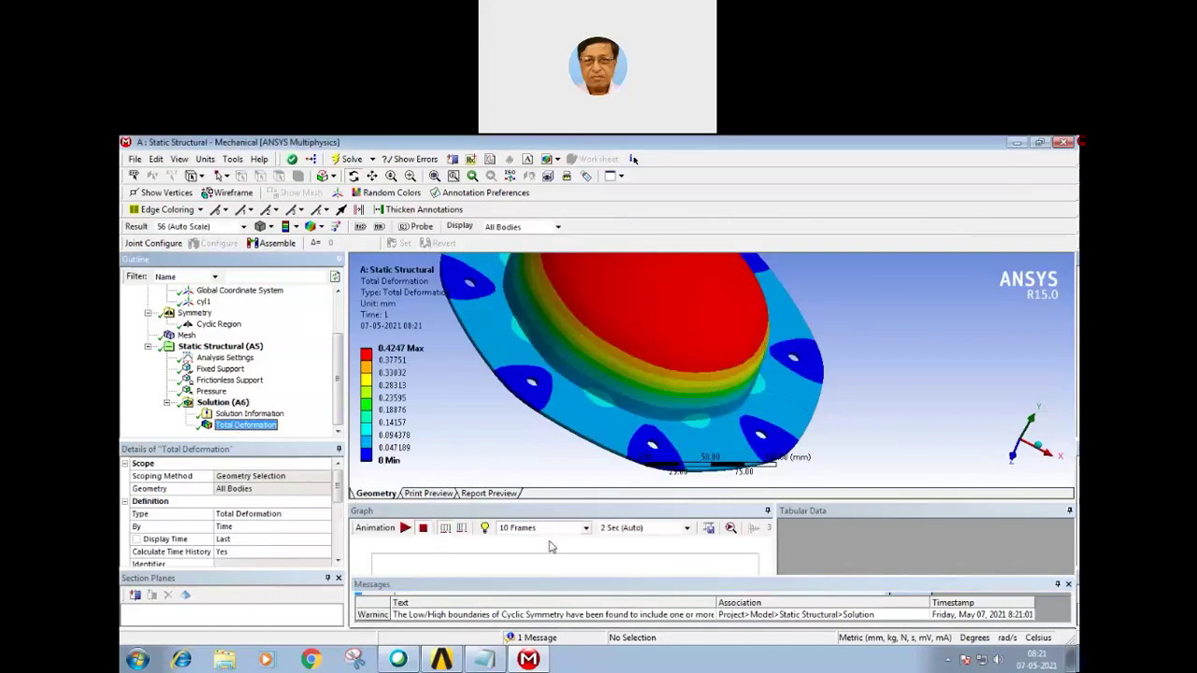
Step: Read the full text of the solution's cyclic symmetry warning message and dismiss it
click(488, 616)
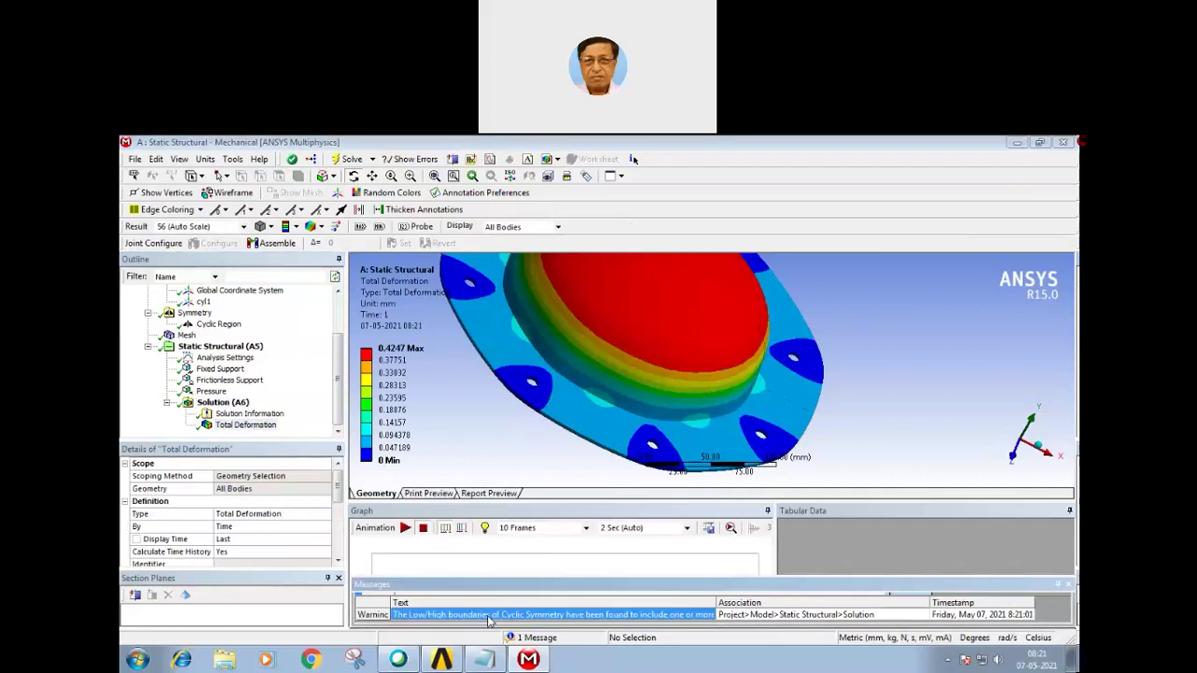
right_click(488, 619)
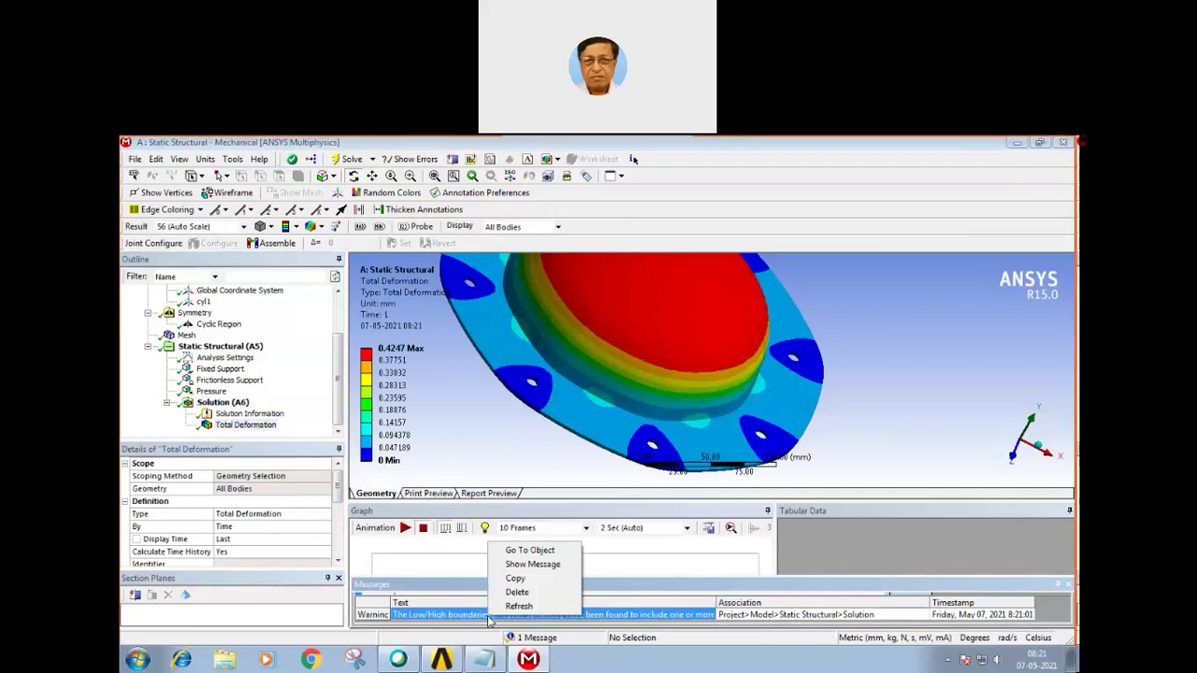
click(519, 565)
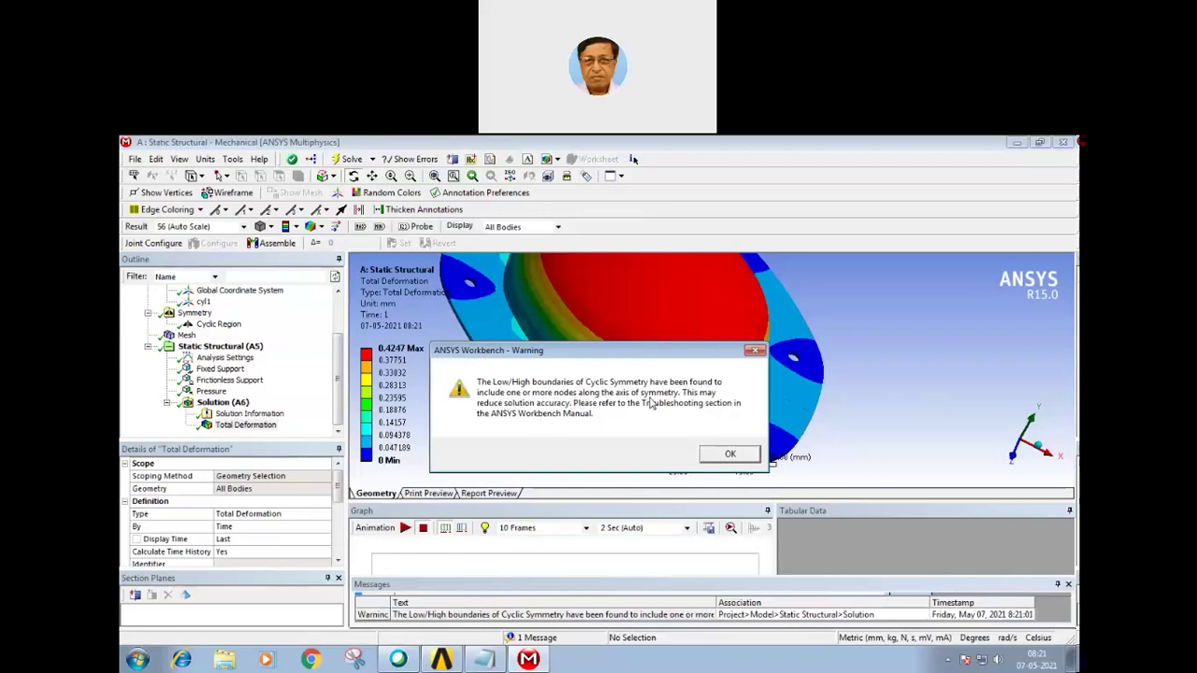
click(727, 457)
click(726, 458)
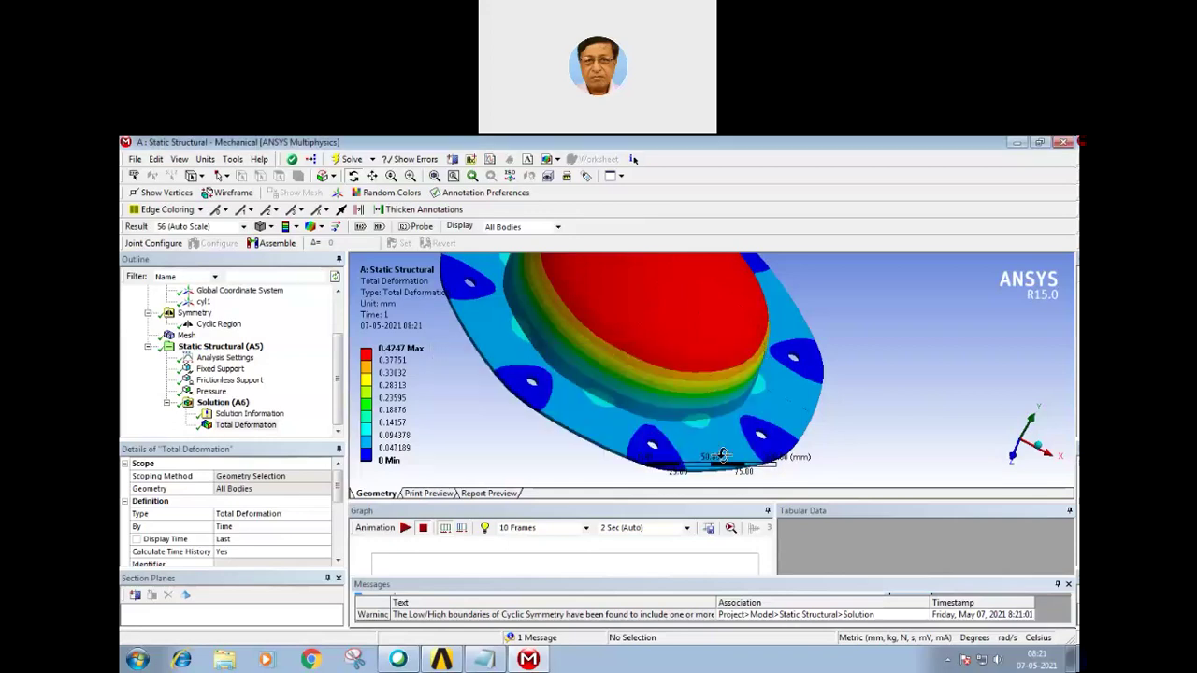
Step: Examine the total deformation contour on the full expanded shell from above and from the side
middle_drag(627, 427, 695, 394)
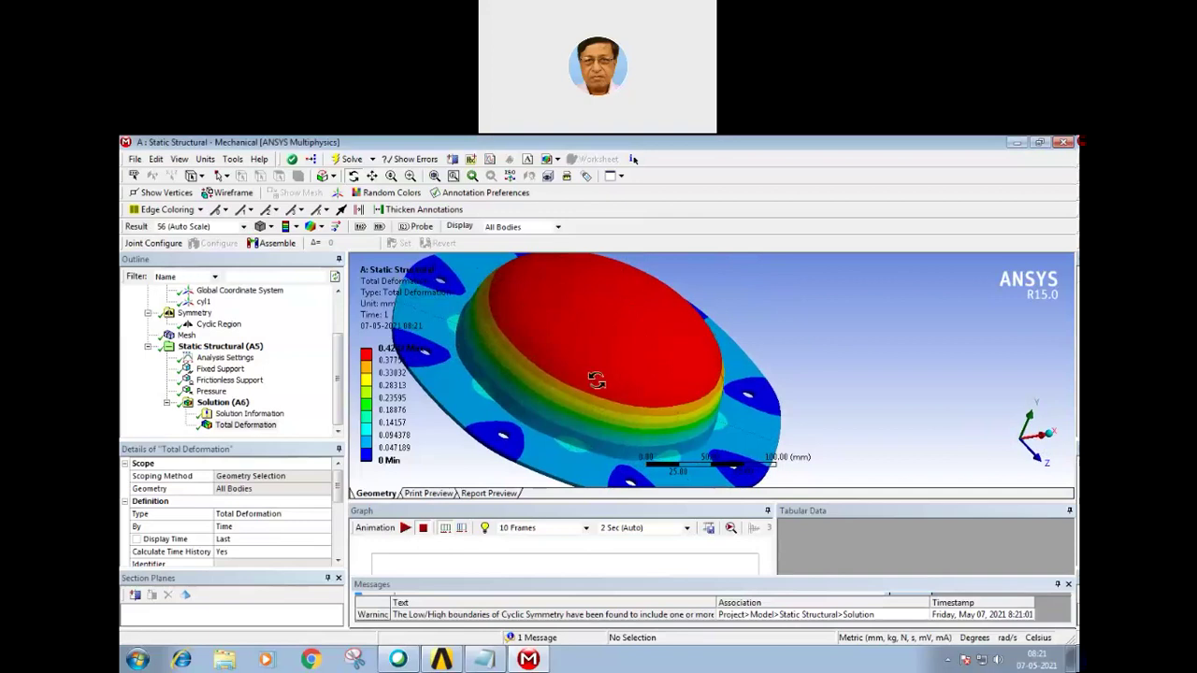
middle_drag(608, 383, 555, 286)
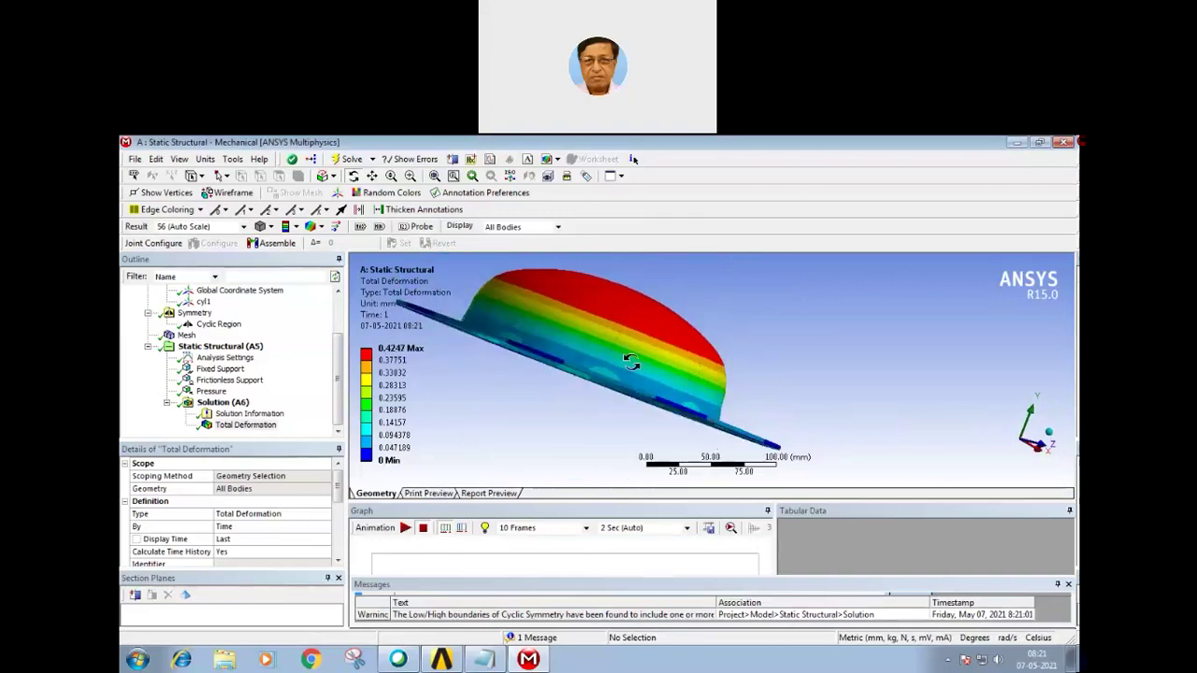
middle_drag(618, 364, 591, 390)
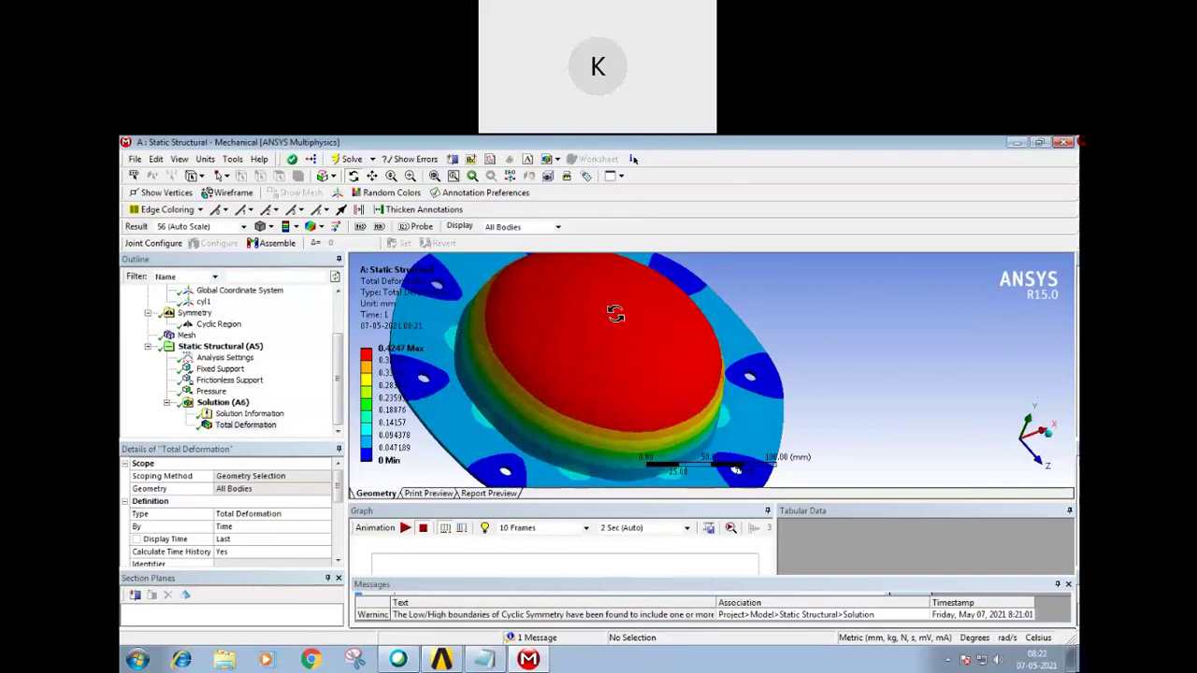
mouse_move(617, 366)
middle_down()
mouse_move(628, 349)
mouse_move(617, 265)
mouse_move(604, 367)
middle_up()
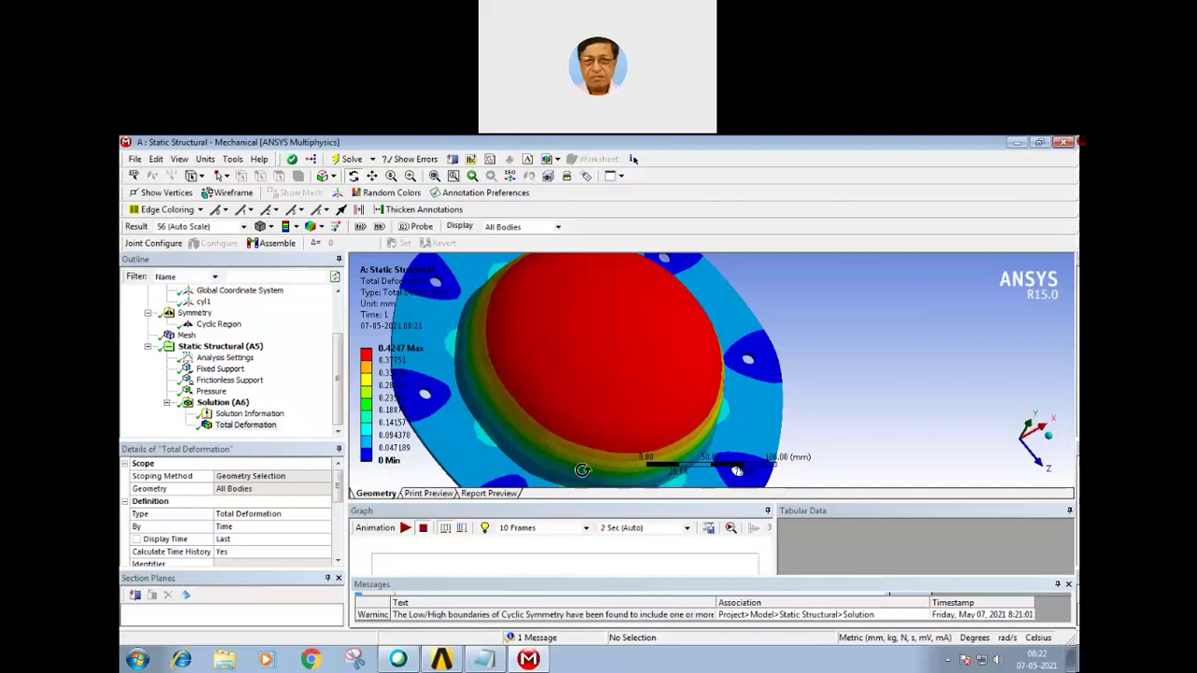
Step: Reopen the full cyclic symmetry warning message of the solution, reread it and dismiss it
click(510, 617)
right_click(510, 617)
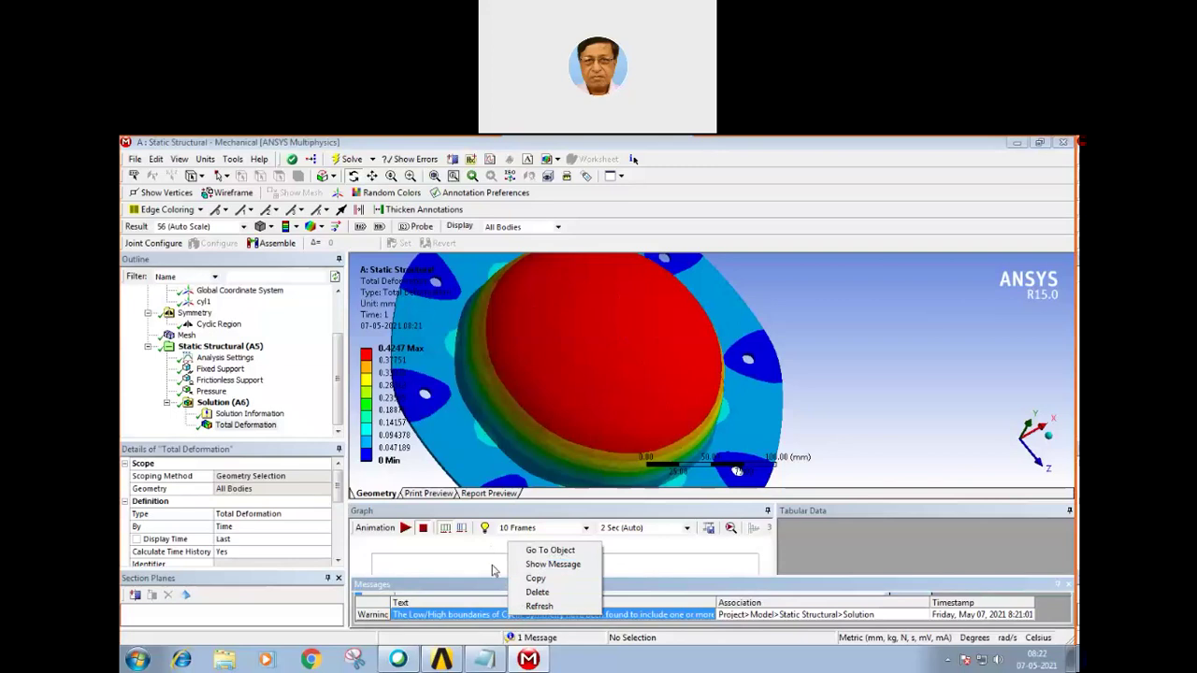
click(545, 566)
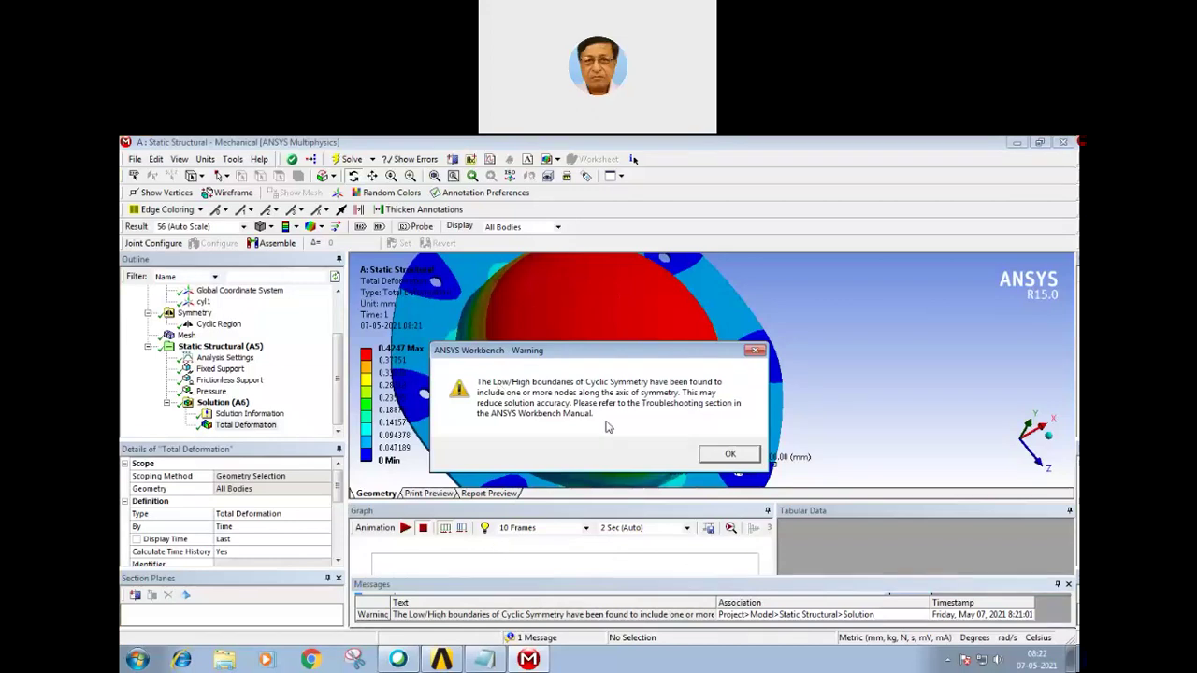
click(730, 453)
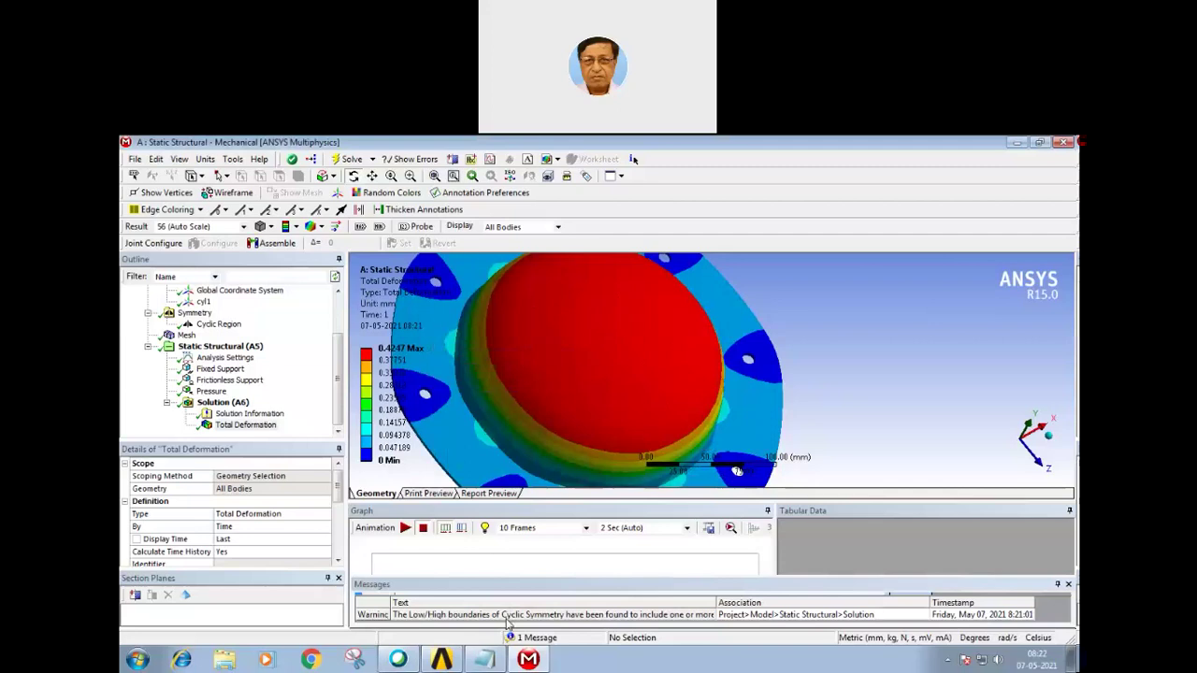
right_click(510, 615)
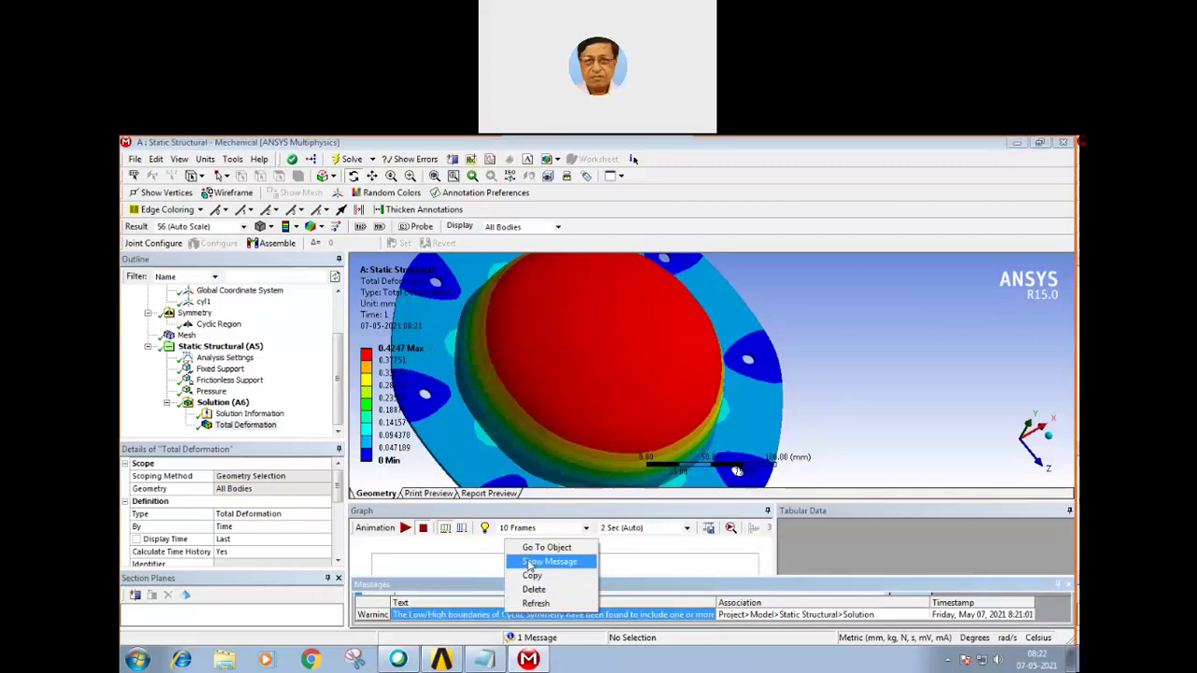
click(529, 563)
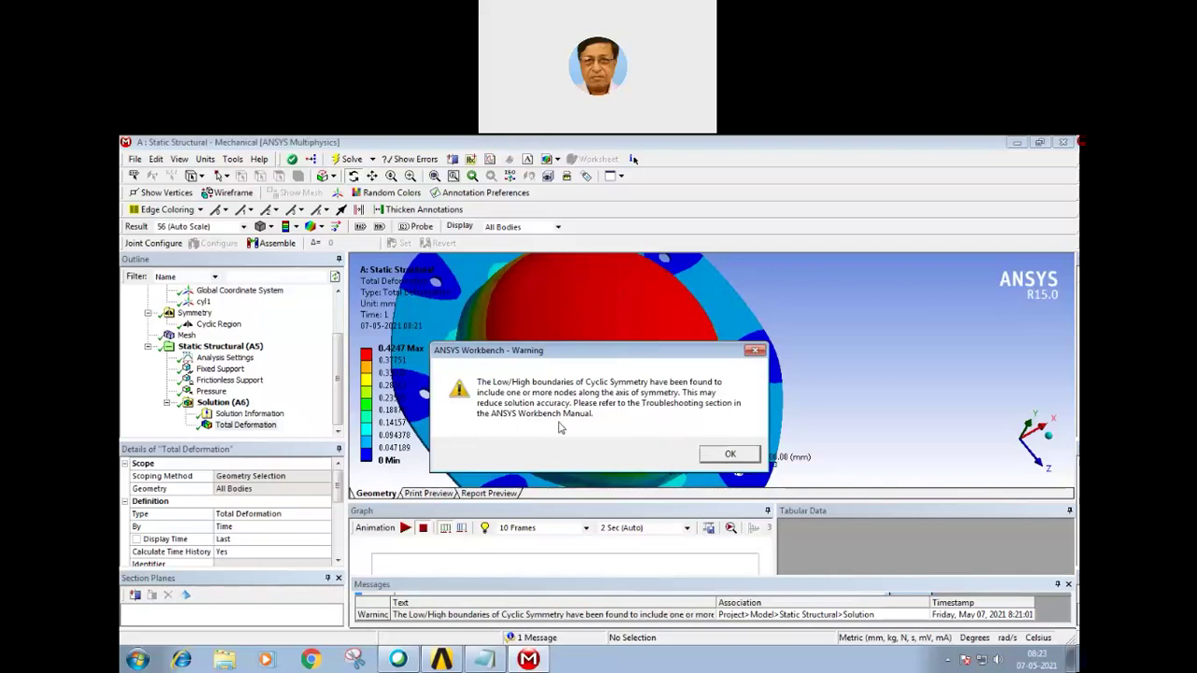
click(726, 458)
Step: Inspect the deformed dome and flange in side profile and at an oblique angle
mouse_move(679, 395)
middle_down()
mouse_move(701, 351)
mouse_move(716, 382)
mouse_move(689, 383)
mouse_move(700, 310)
mouse_move(665, 423)
mouse_move(663, 402)
middle_up()
middle_drag(623, 345, 661, 357)
drag(662, 356, 662, 359)
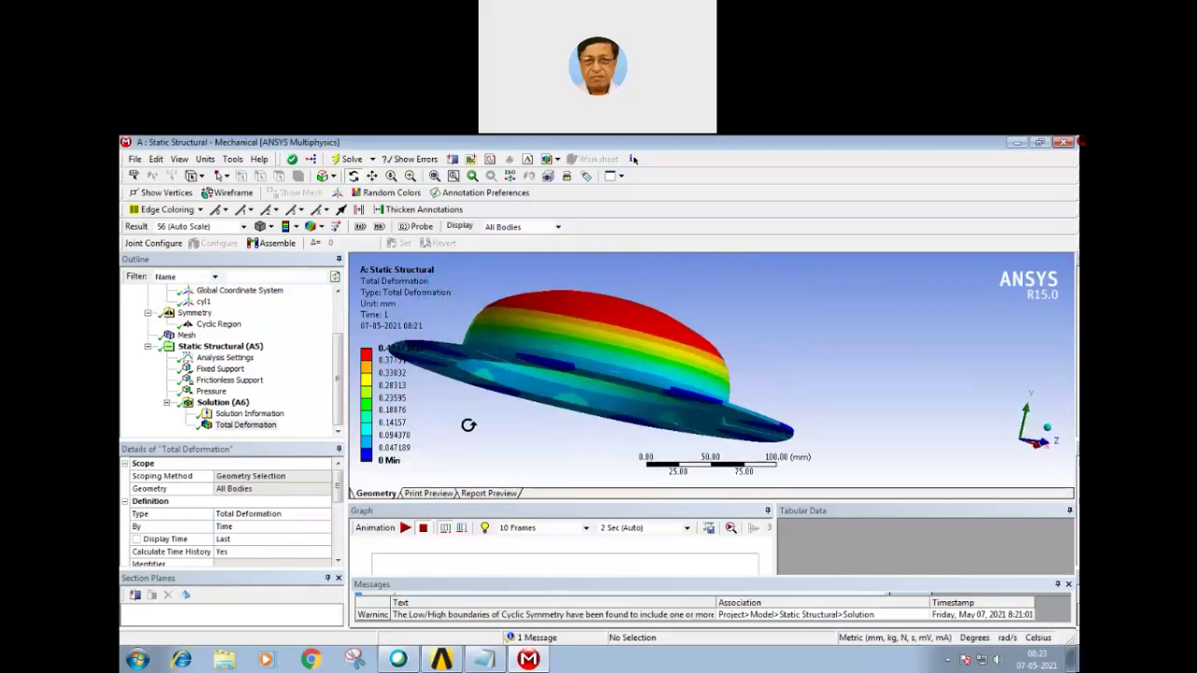
drag(534, 414, 680, 376)
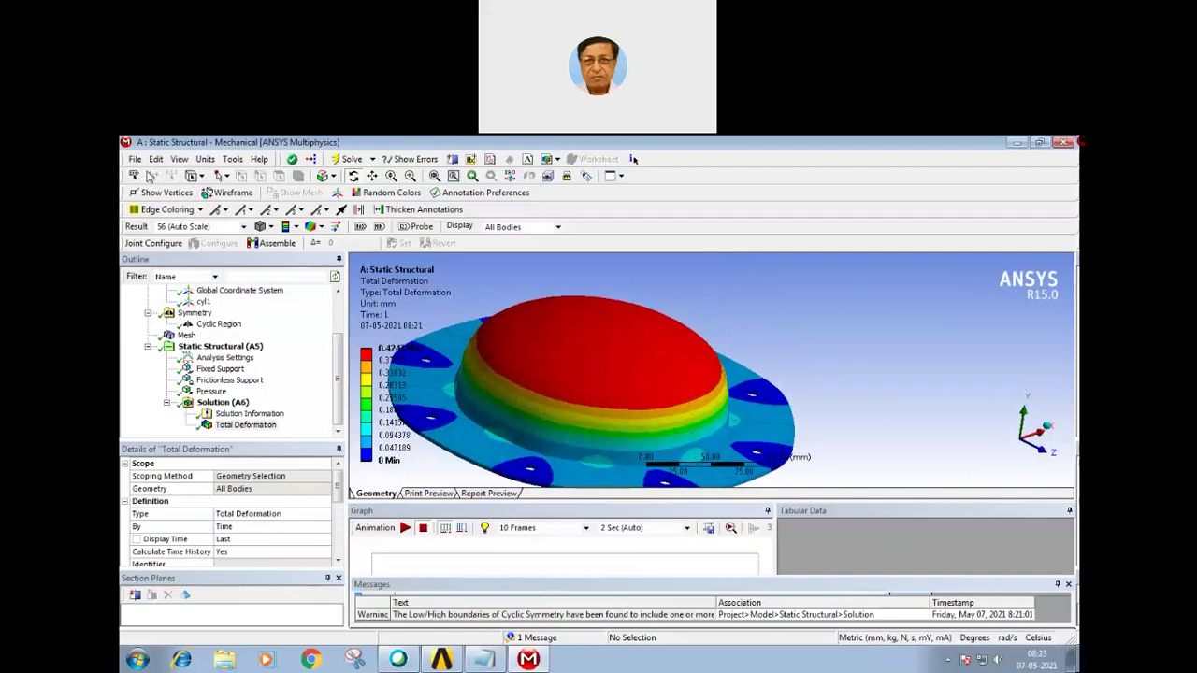
Step: Switch to Workbench and start a new project, discarding the changes to the current one
click(136, 160)
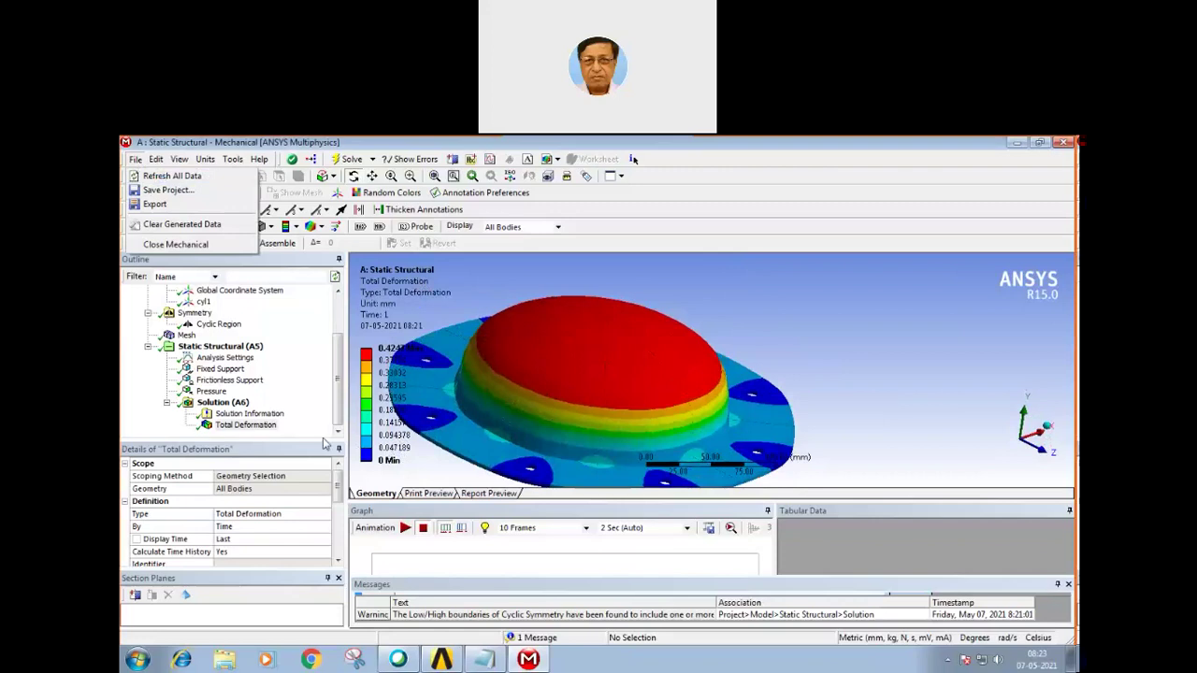
click(441, 659)
click(135, 158)
click(154, 174)
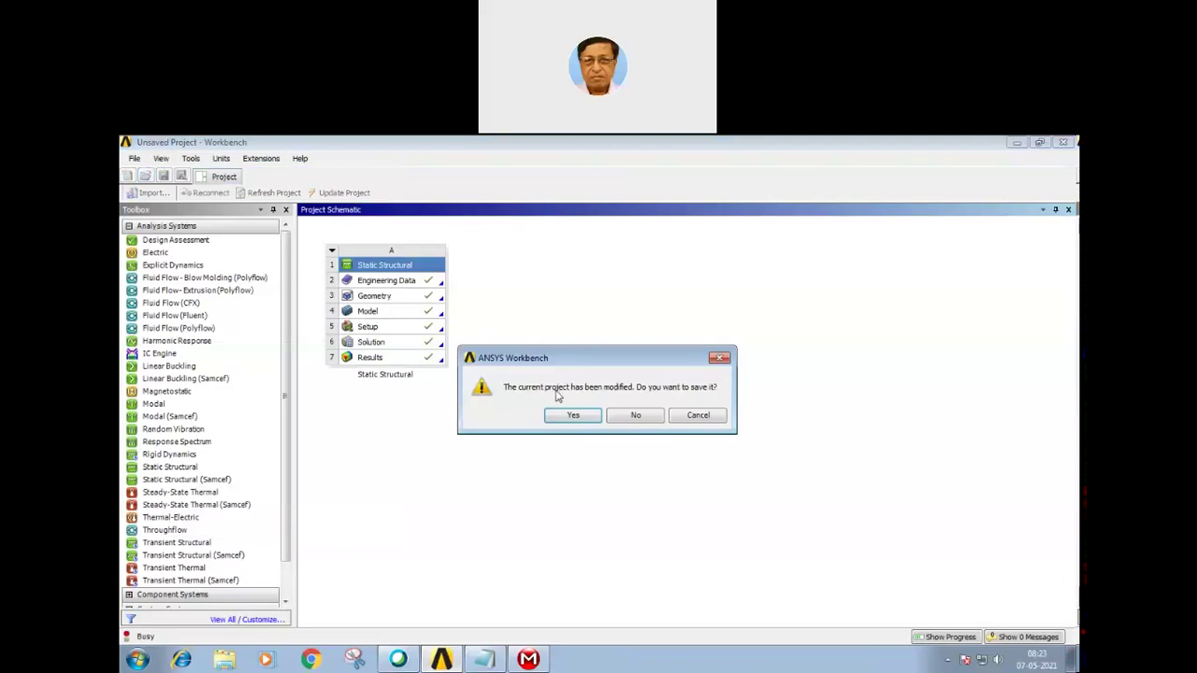
click(633, 417)
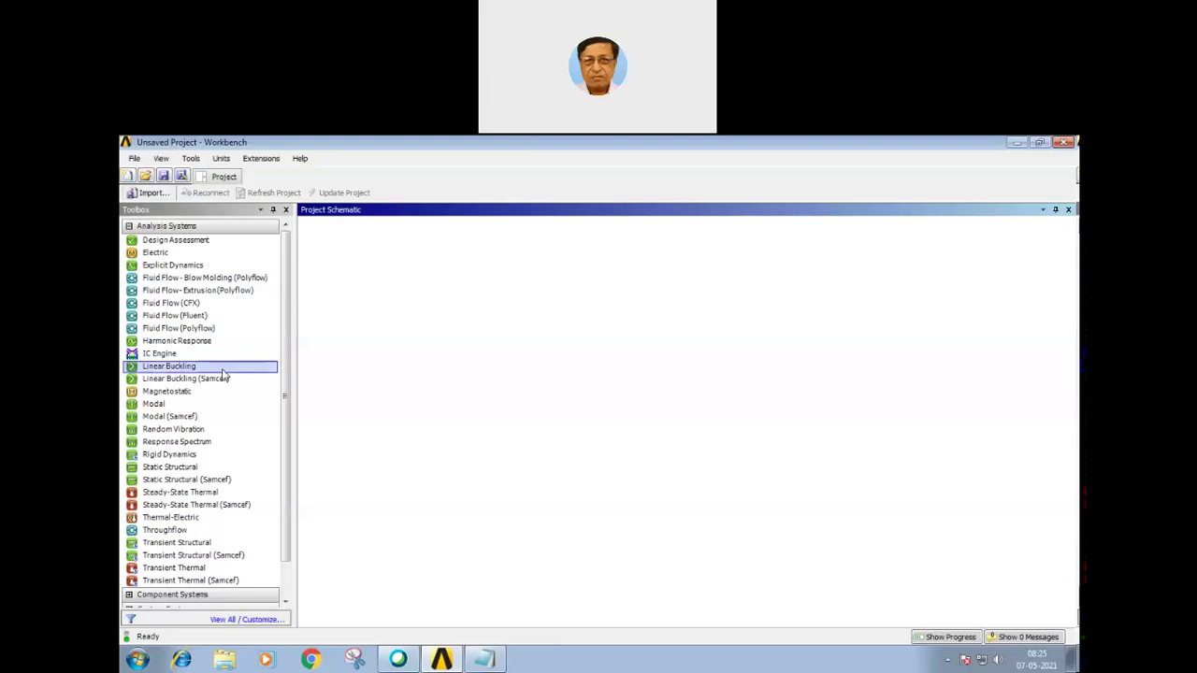
Step: Add a Static Structural system to the project schematic and set the units to Metric (kg,mm,s,°C,mA,N,mV)
drag(167, 467, 355, 288)
click(541, 325)
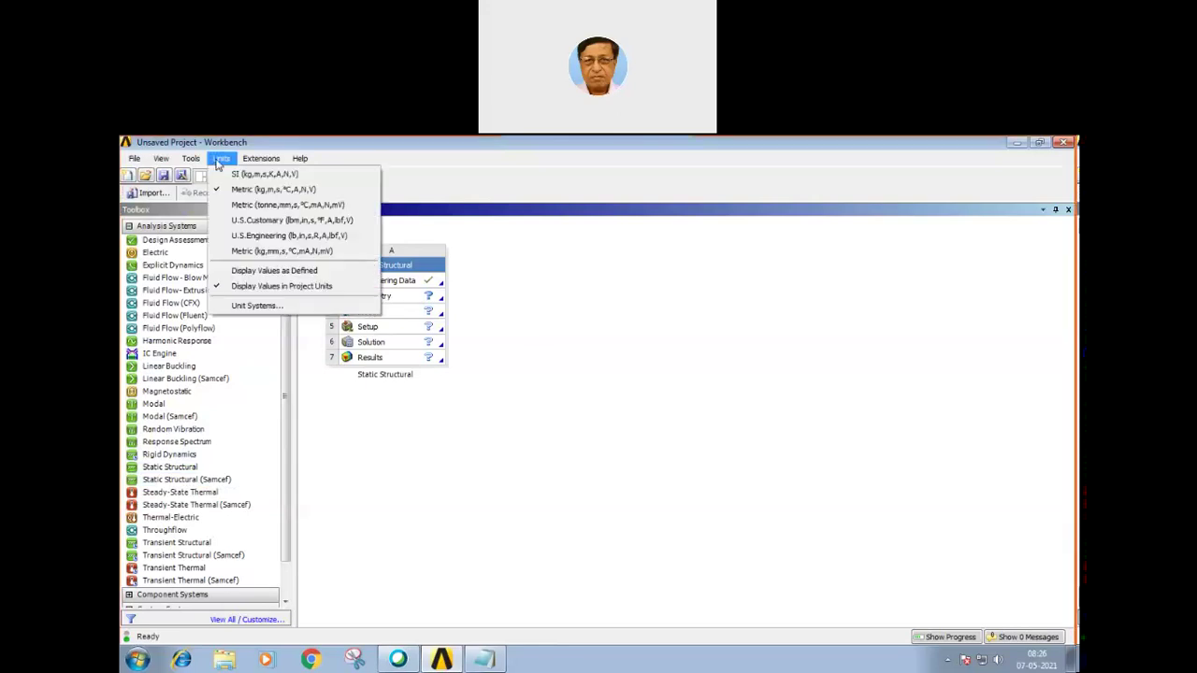
click(262, 253)
Step: Import Bracket.stp from the MECH_intro parameter folder as the geometry of the Static Structural system
click(419, 297)
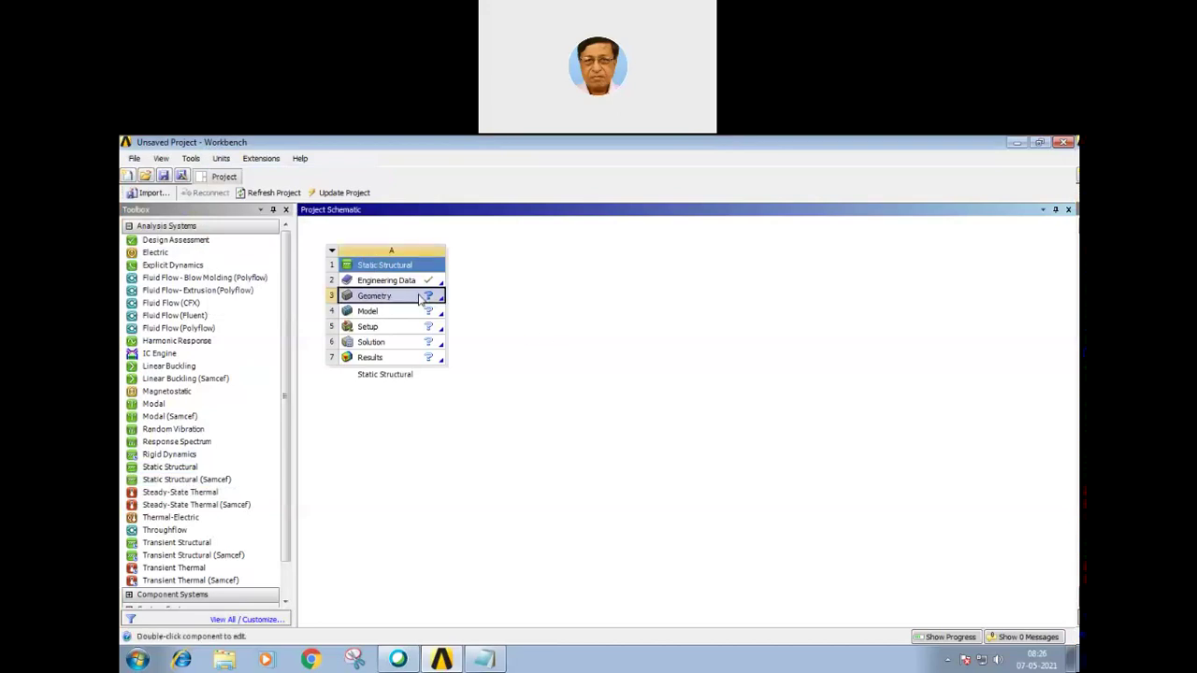
right_click(421, 298)
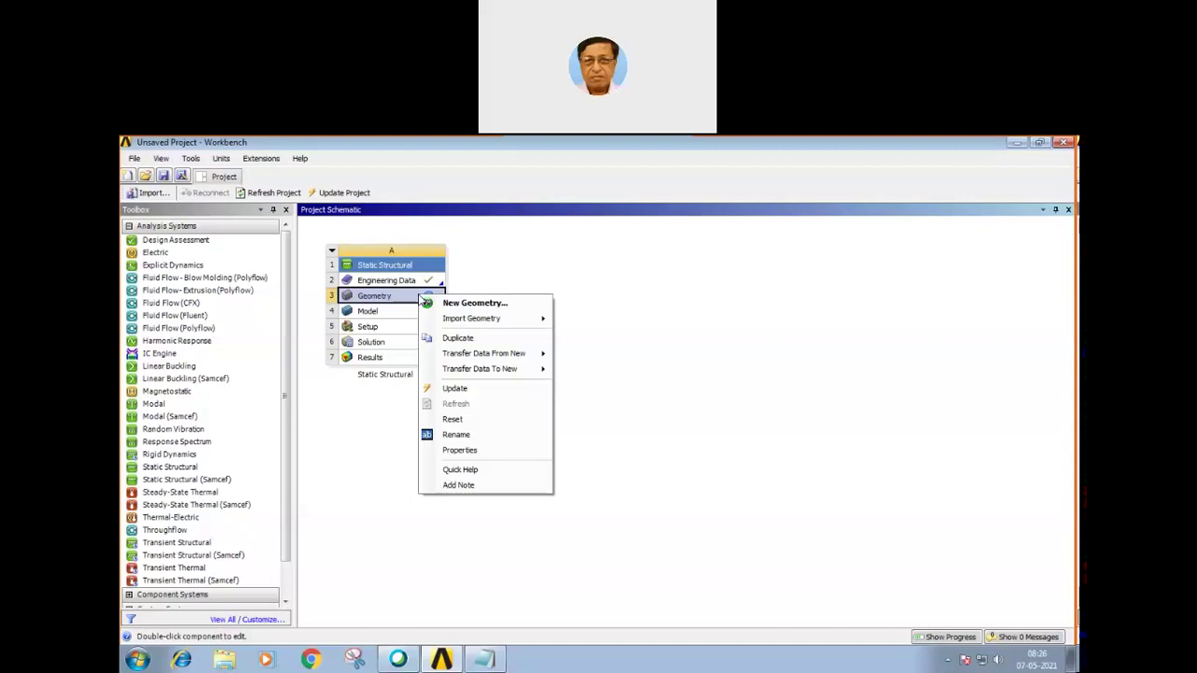
mouse_move(477, 318)
click(587, 320)
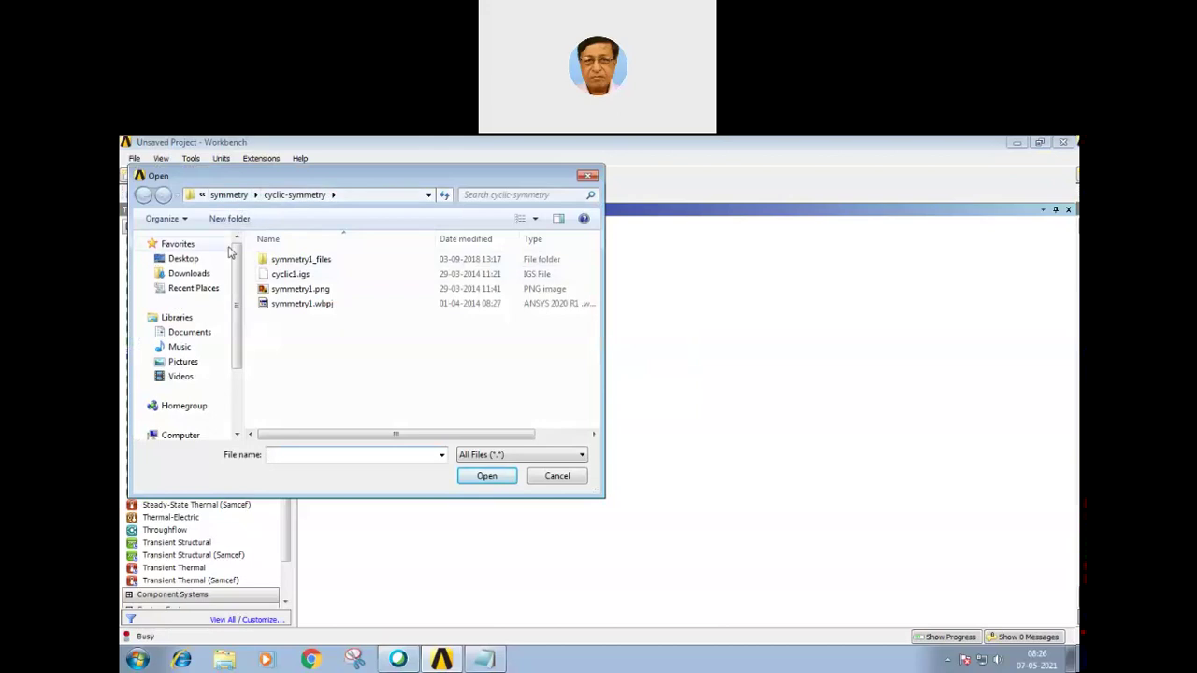
click(202, 196)
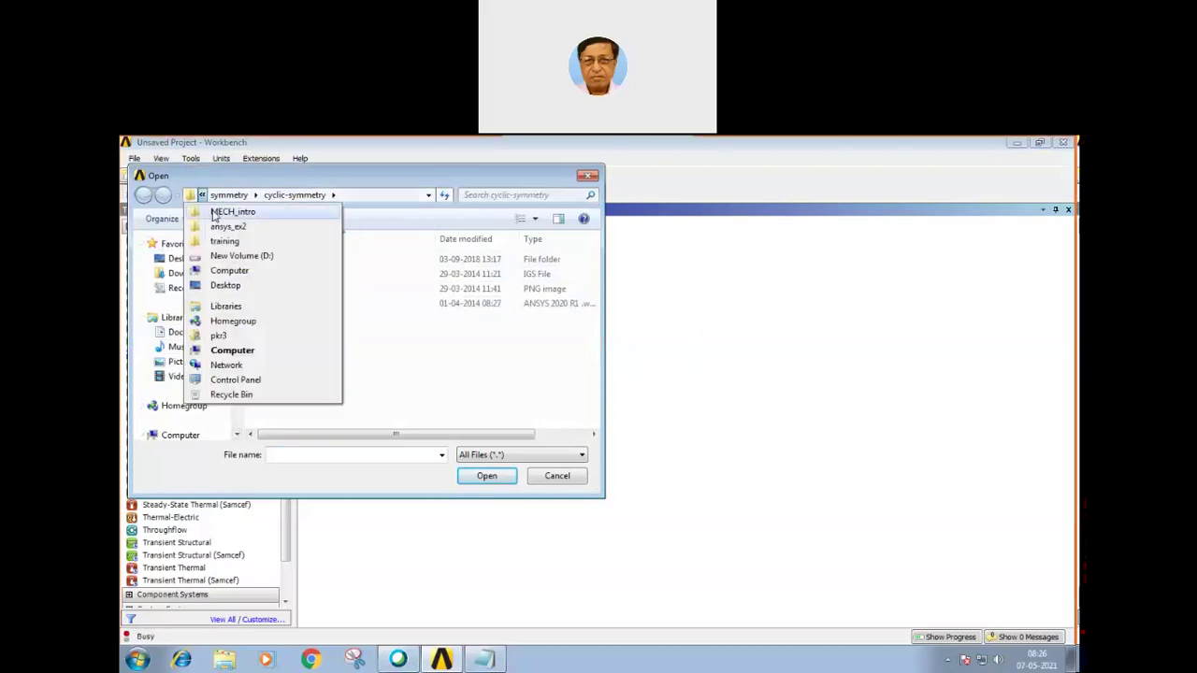
click(213, 212)
double_click(287, 320)
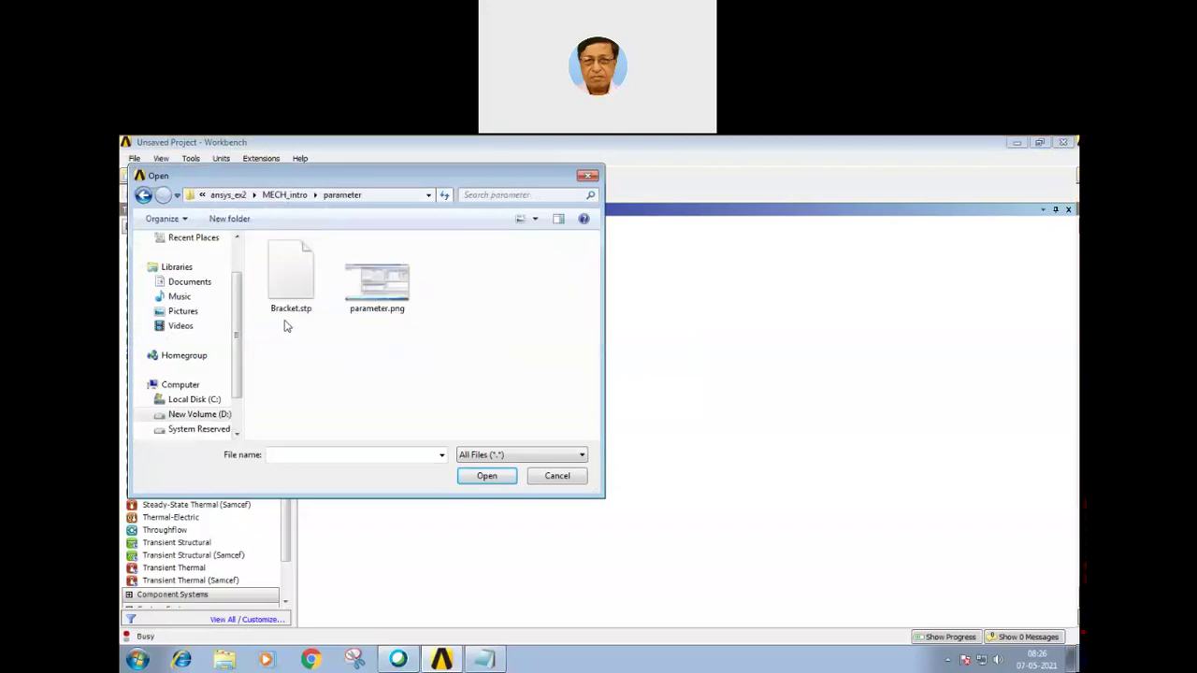
click(296, 278)
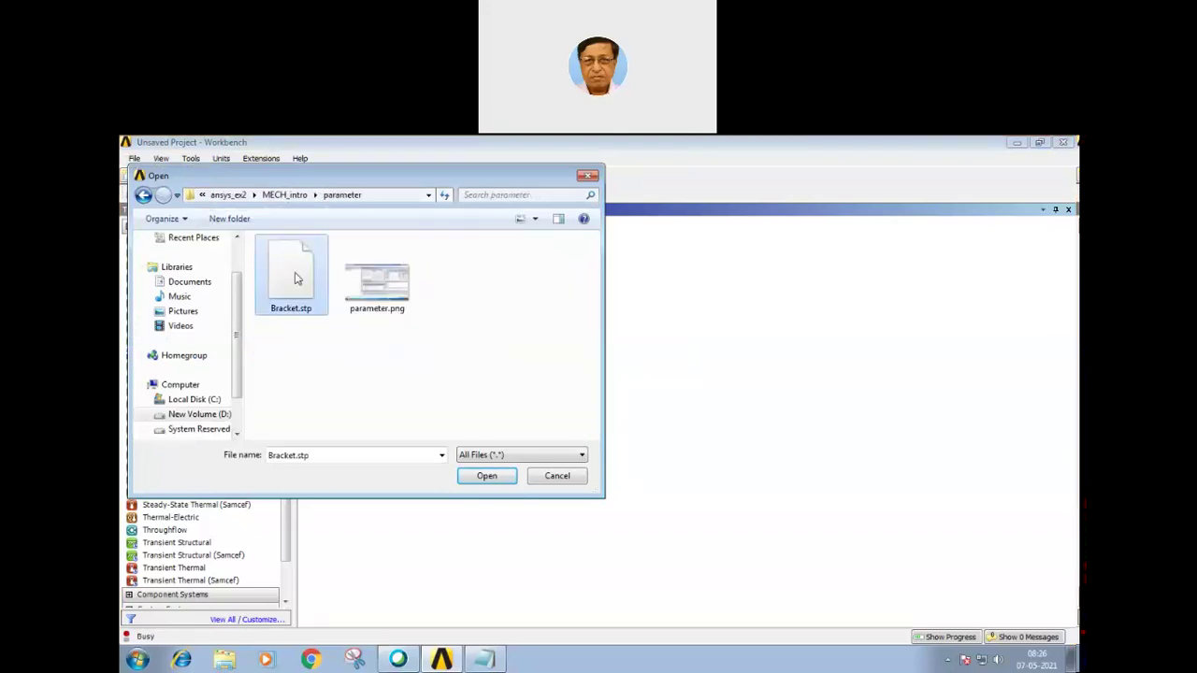
click(485, 477)
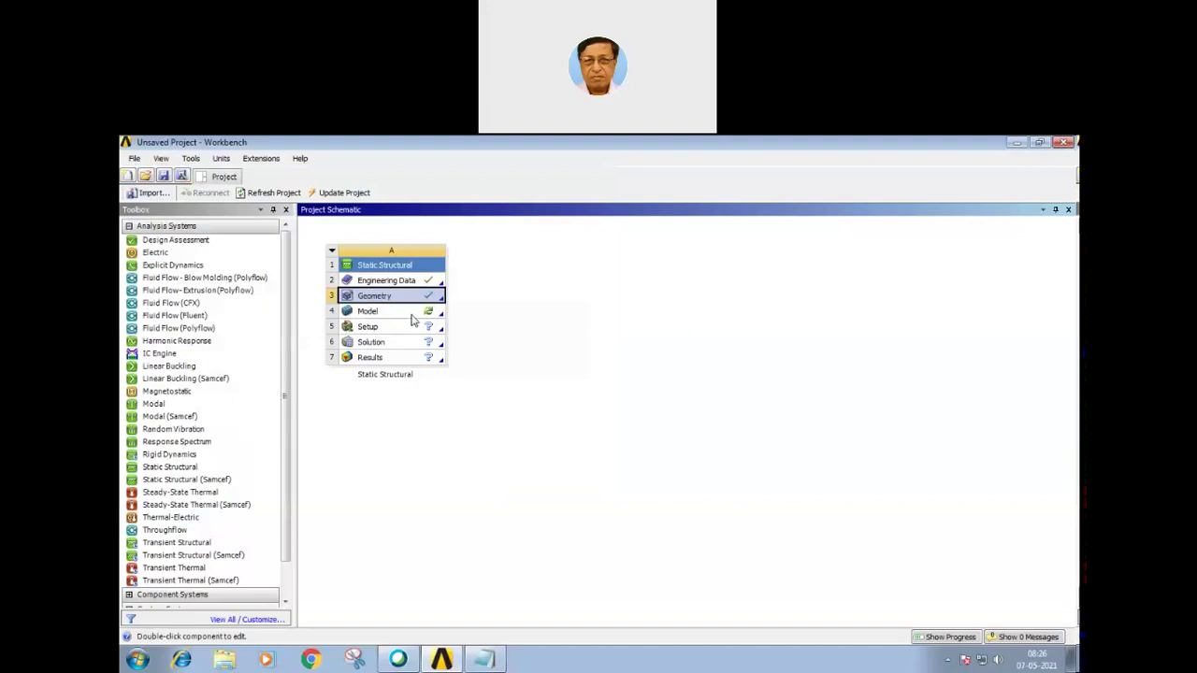
Step: Open the model in Mechanical and set the thickness of the Bracket part to 2 mm
double_click(412, 314)
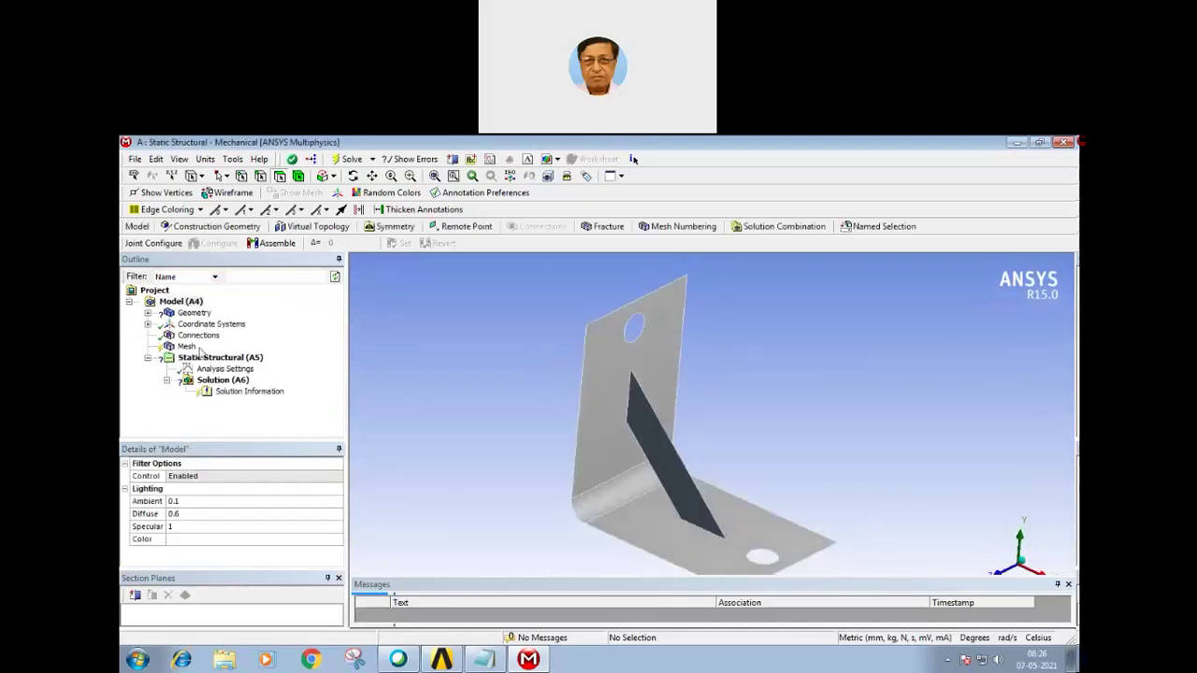
click(148, 312)
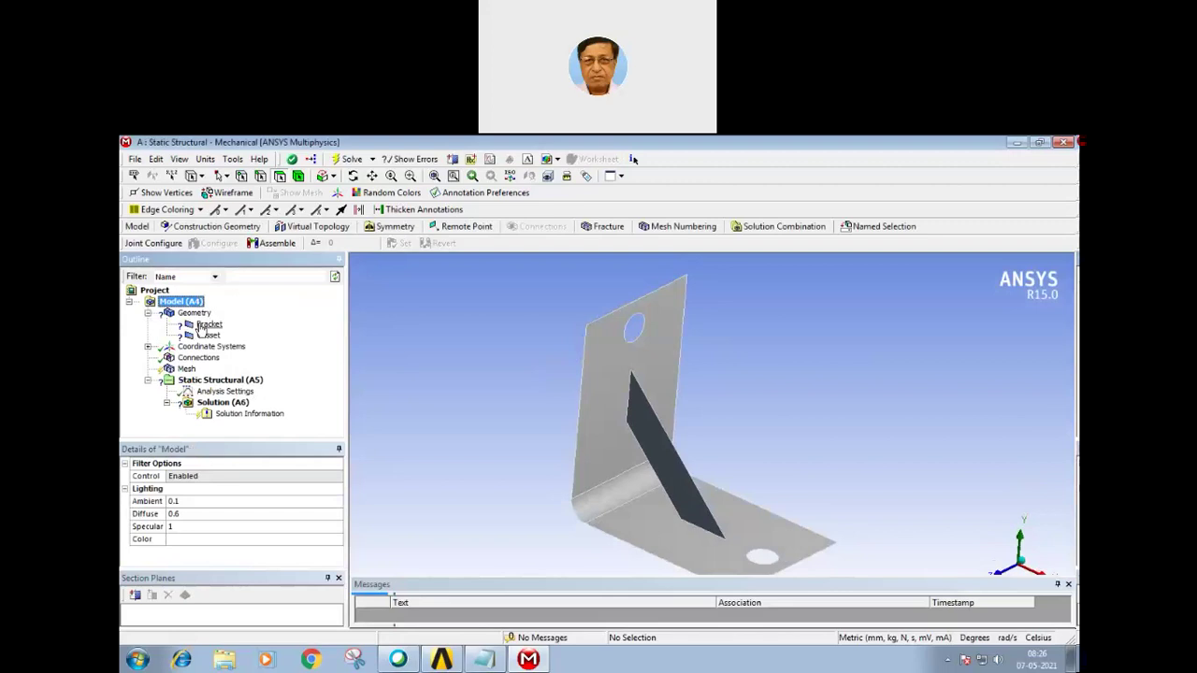
click(208, 324)
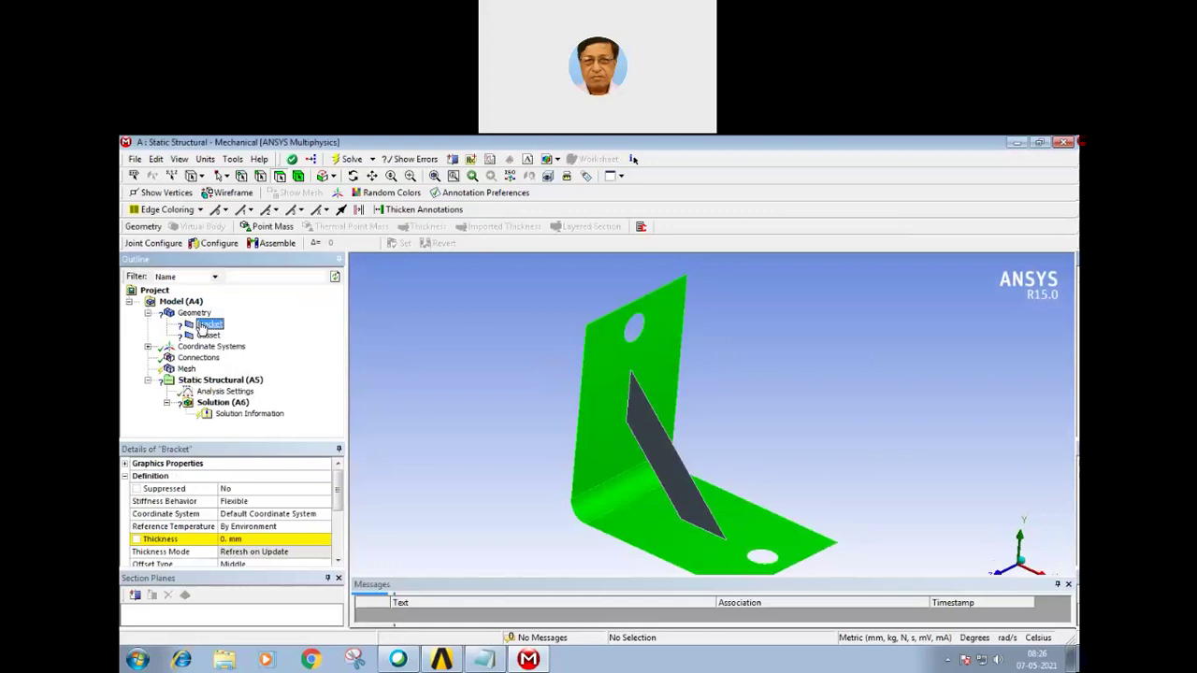
click(241, 538)
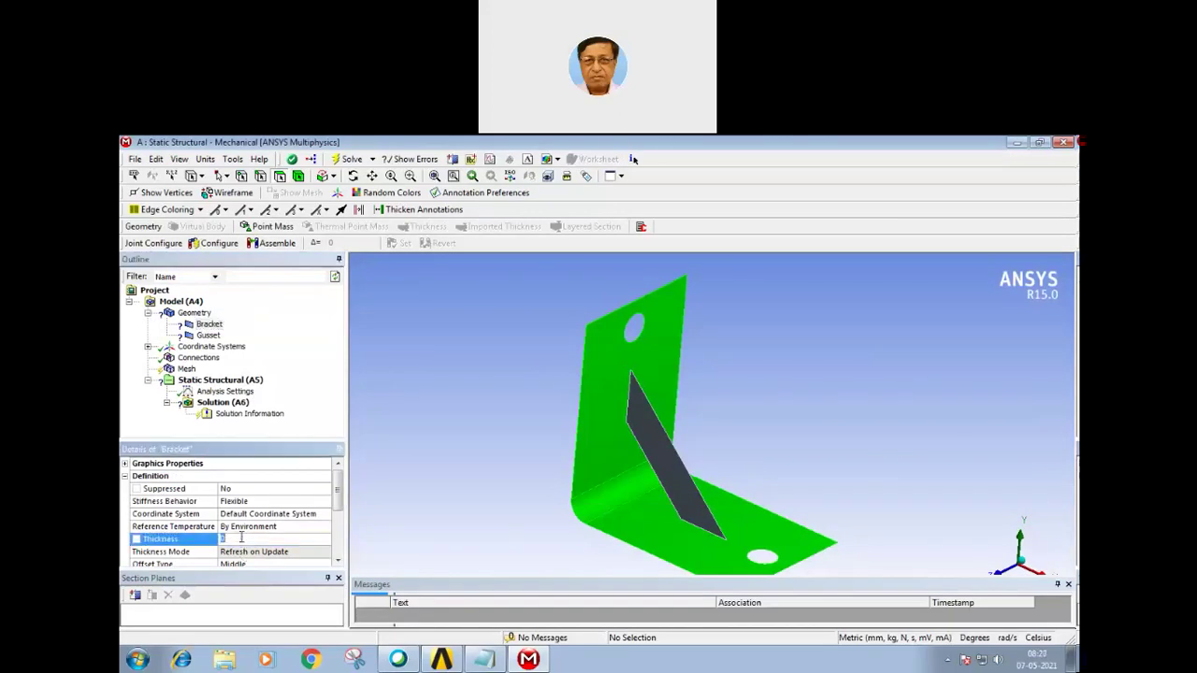
Step: Set the thickness of the Gusset part to 1 mm and check both parts' thickness values
click(211, 335)
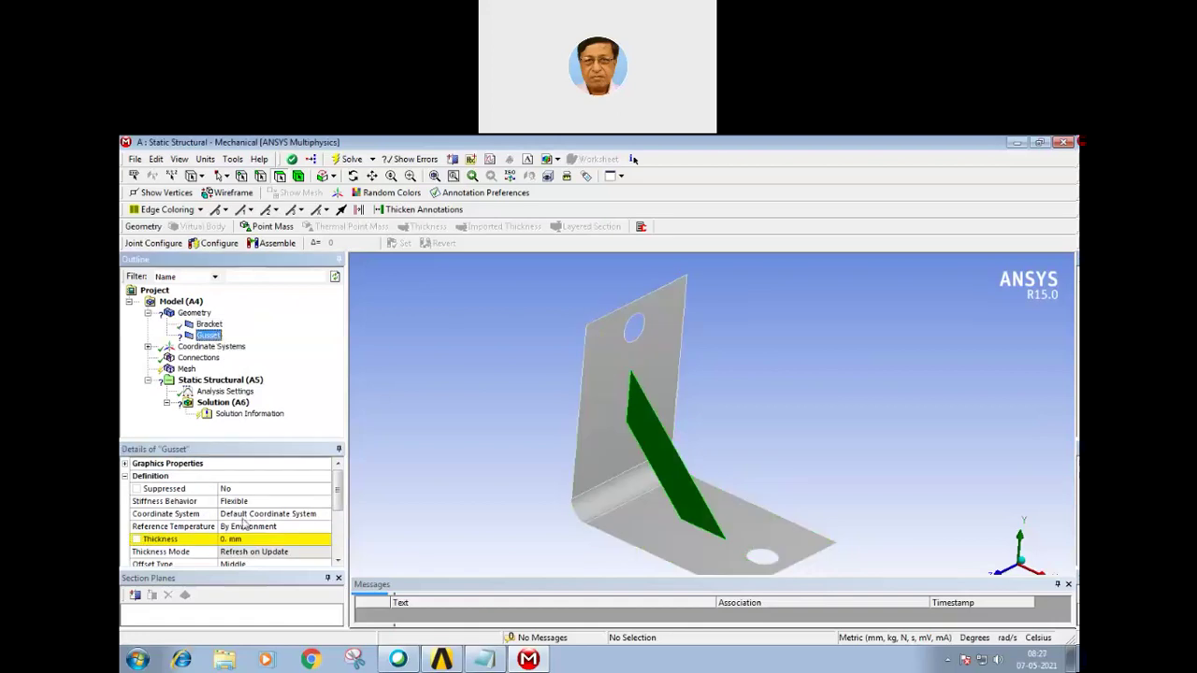
click(243, 539)
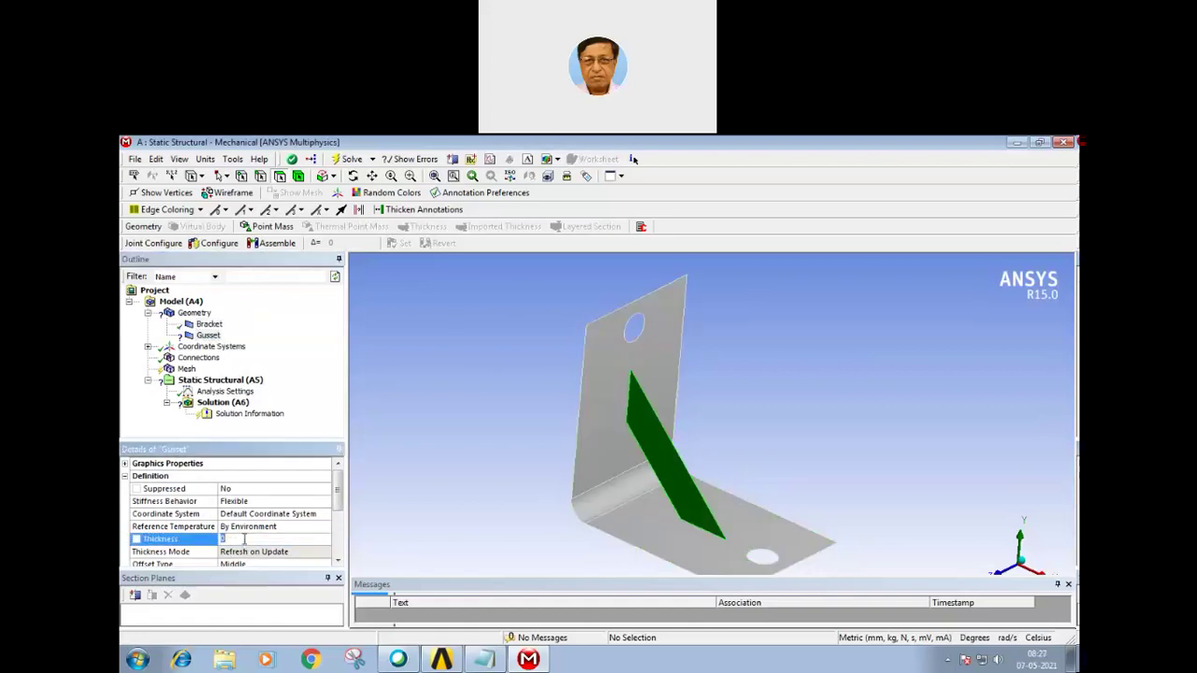
text(1)
key(Return)
click(210, 324)
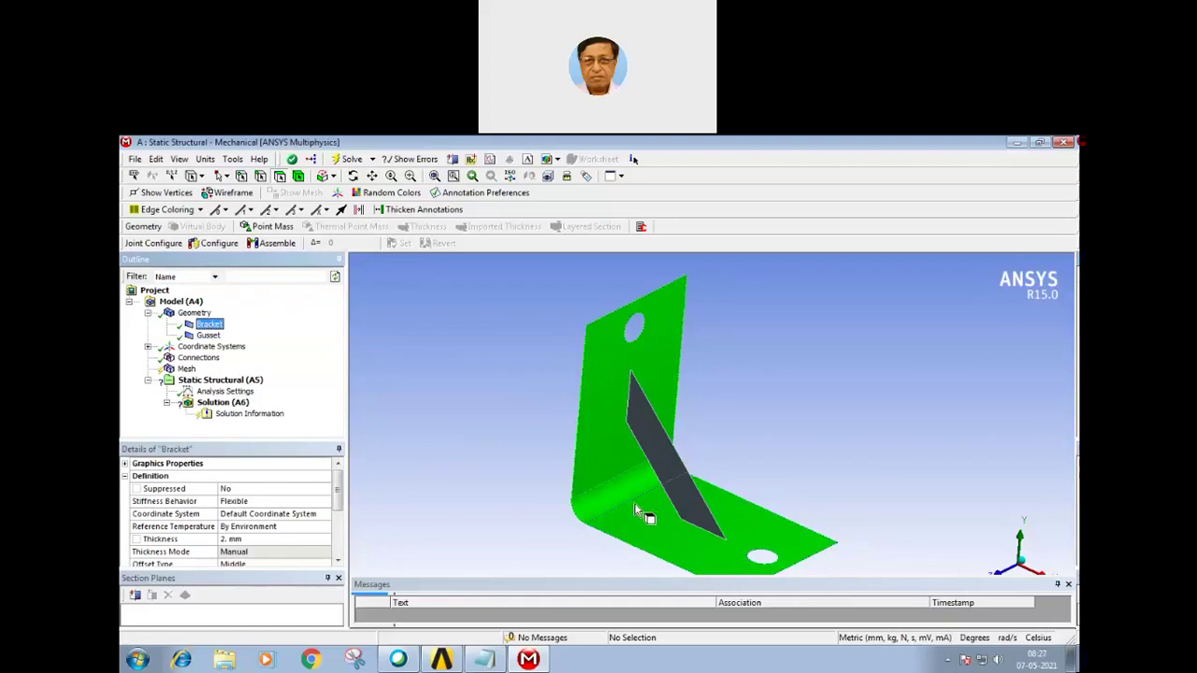
click(209, 335)
mouse_move(498, 406)
middle_down()
mouse_move(534, 384)
mouse_move(505, 402)
middle_up()
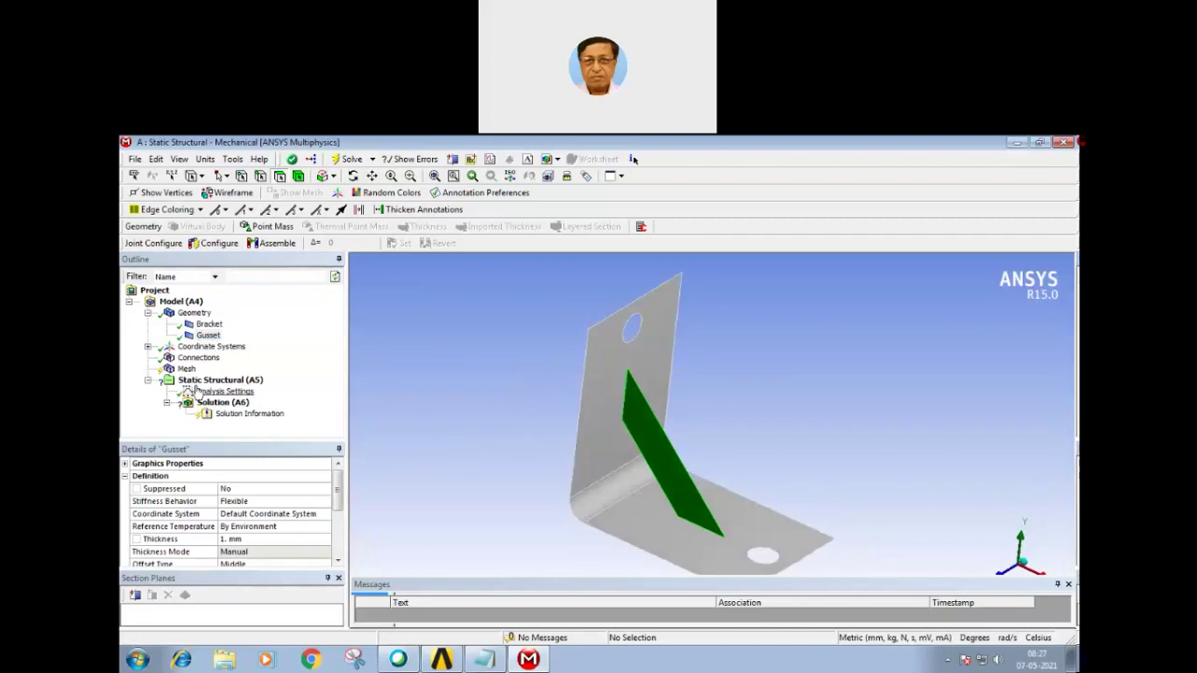
Step: Insert a Connection Group under the model's Connections, leaving its connection type as Contact
click(201, 359)
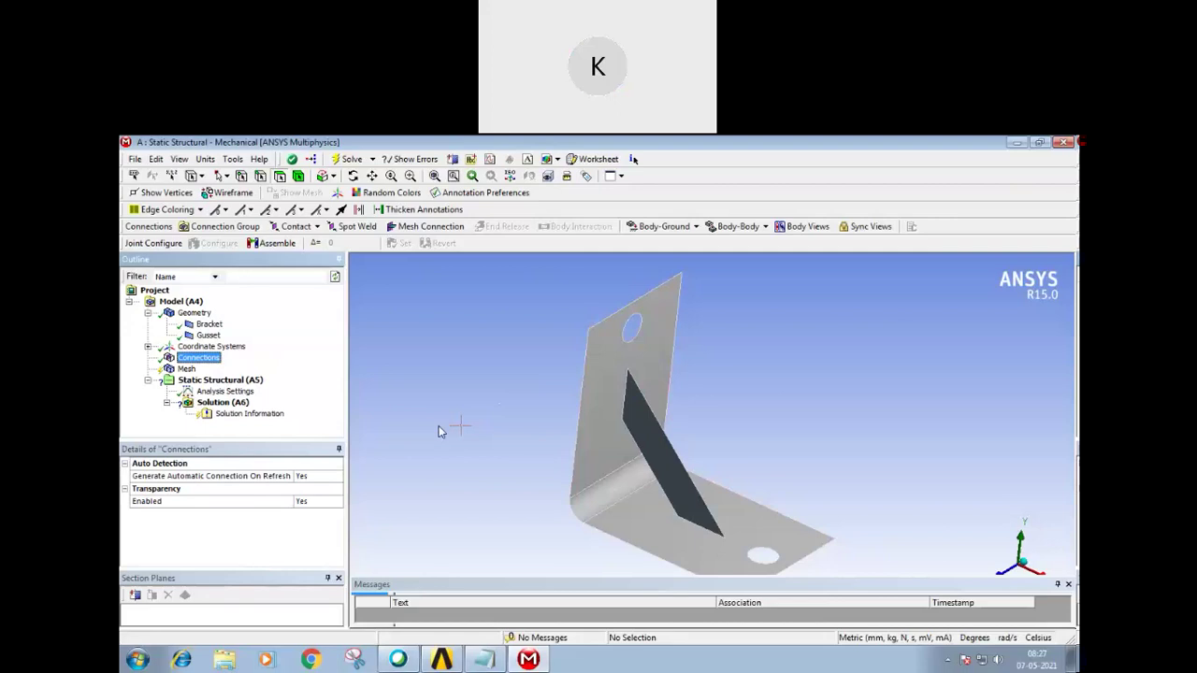
right_click(190, 359)
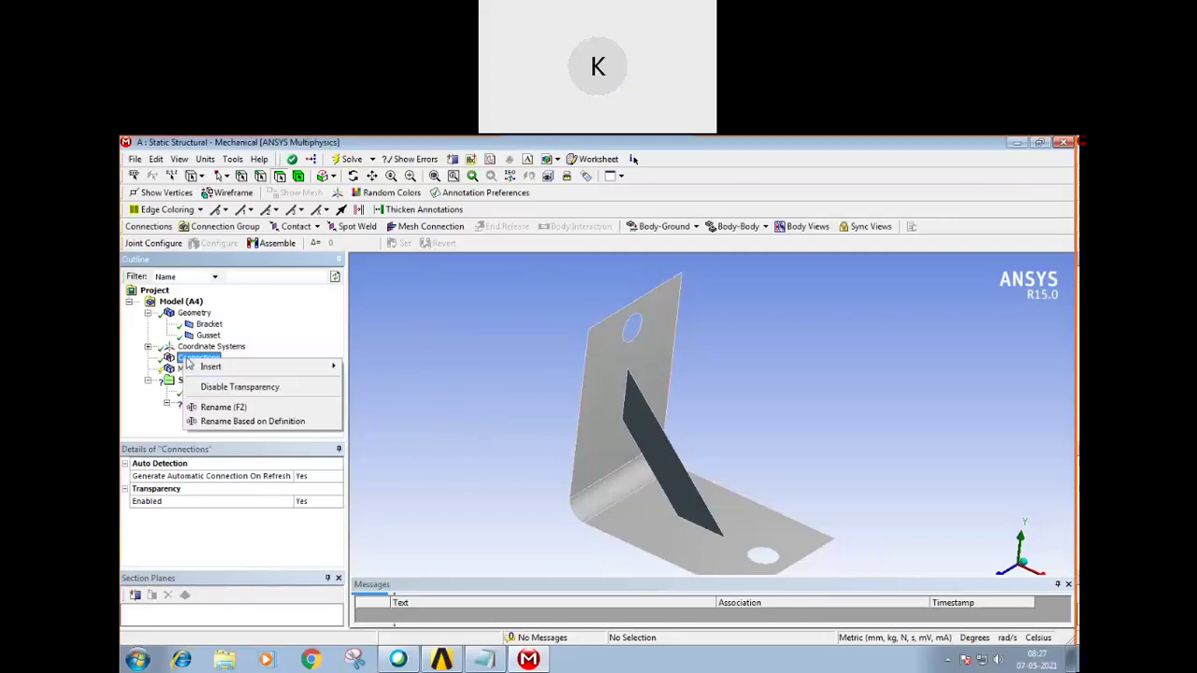
mouse_move(211, 369)
click(390, 367)
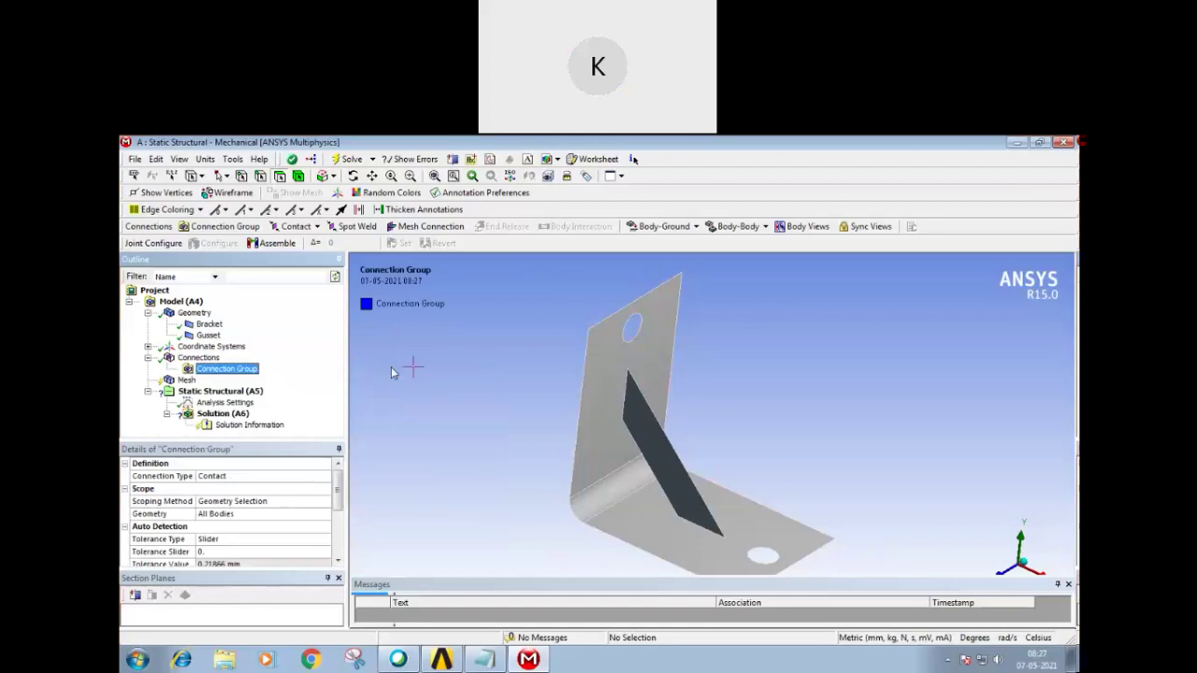
right_click(233, 373)
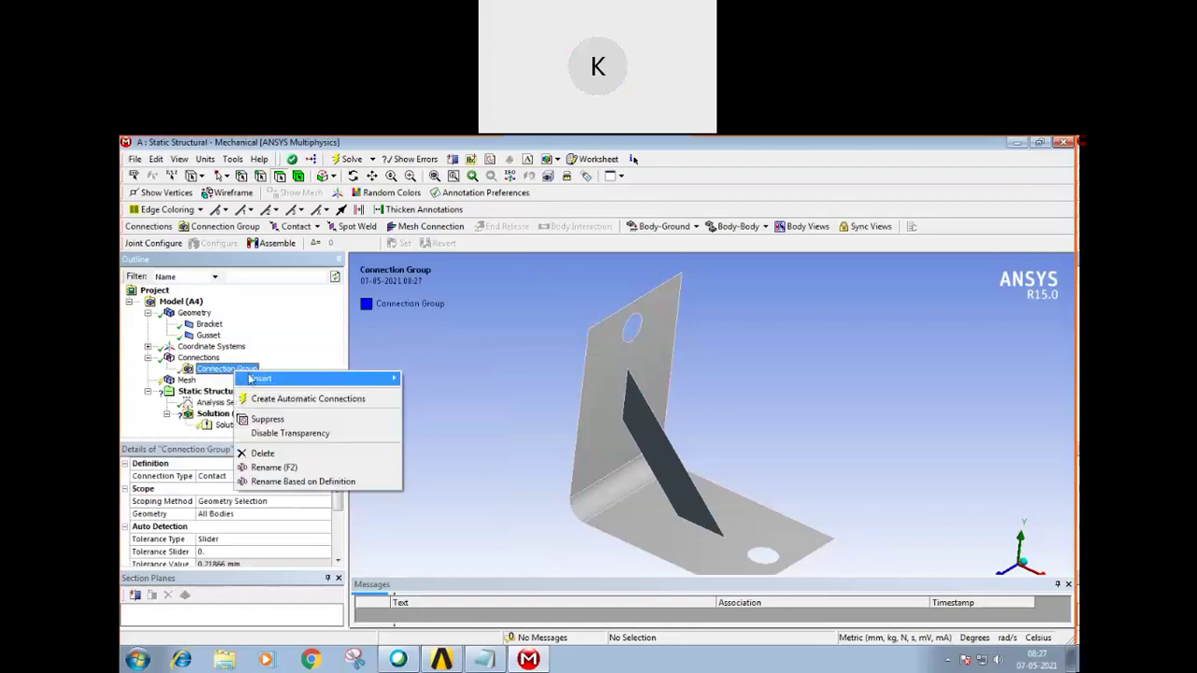
click(504, 324)
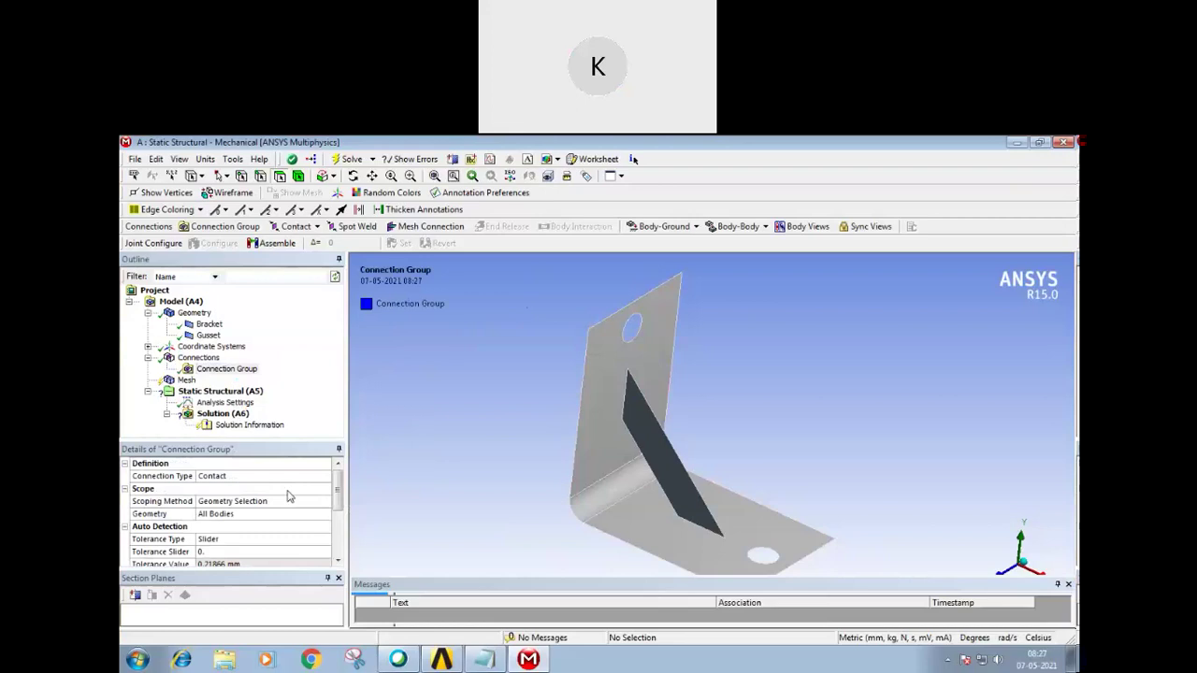
Step: Set the Connection Group's automatic detection to Face/Face No and Face/Edge Yes
drag(340, 482, 340, 519)
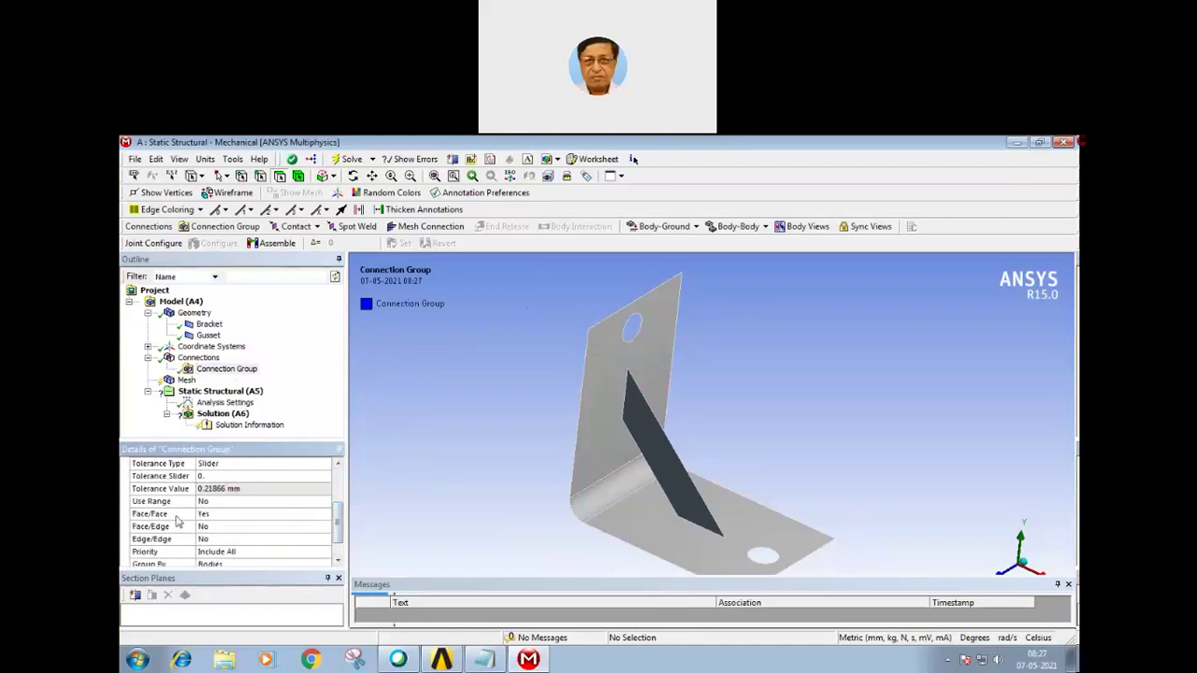
click(224, 515)
click(324, 514)
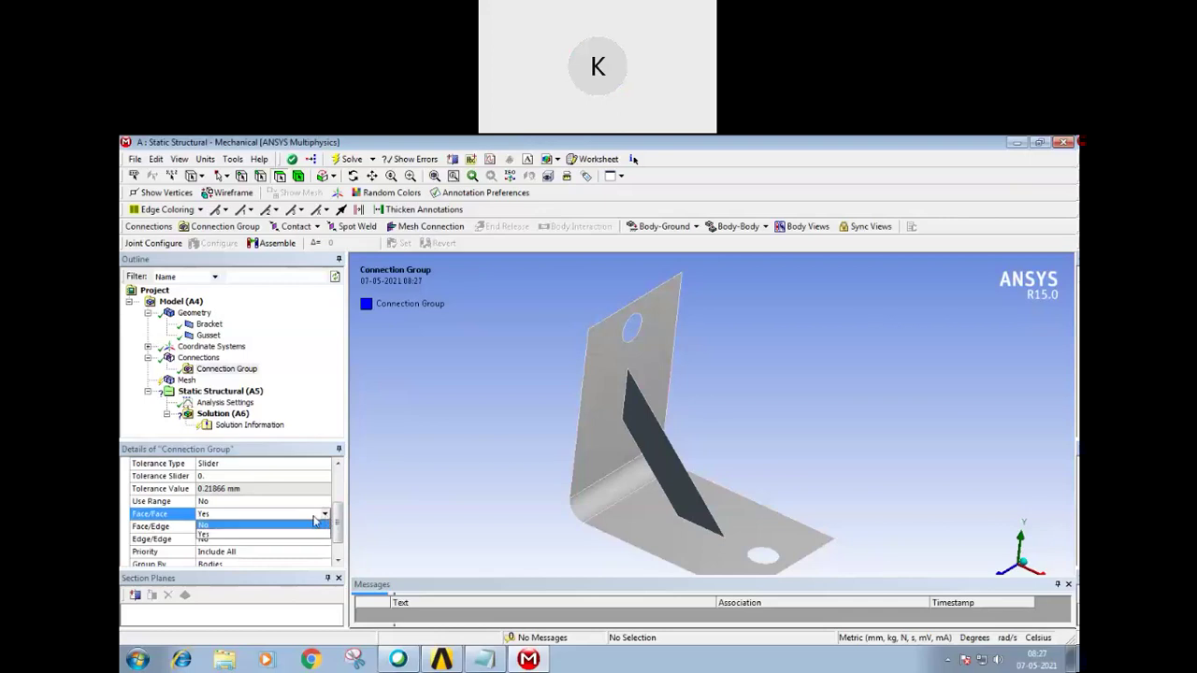
click(219, 533)
click(190, 529)
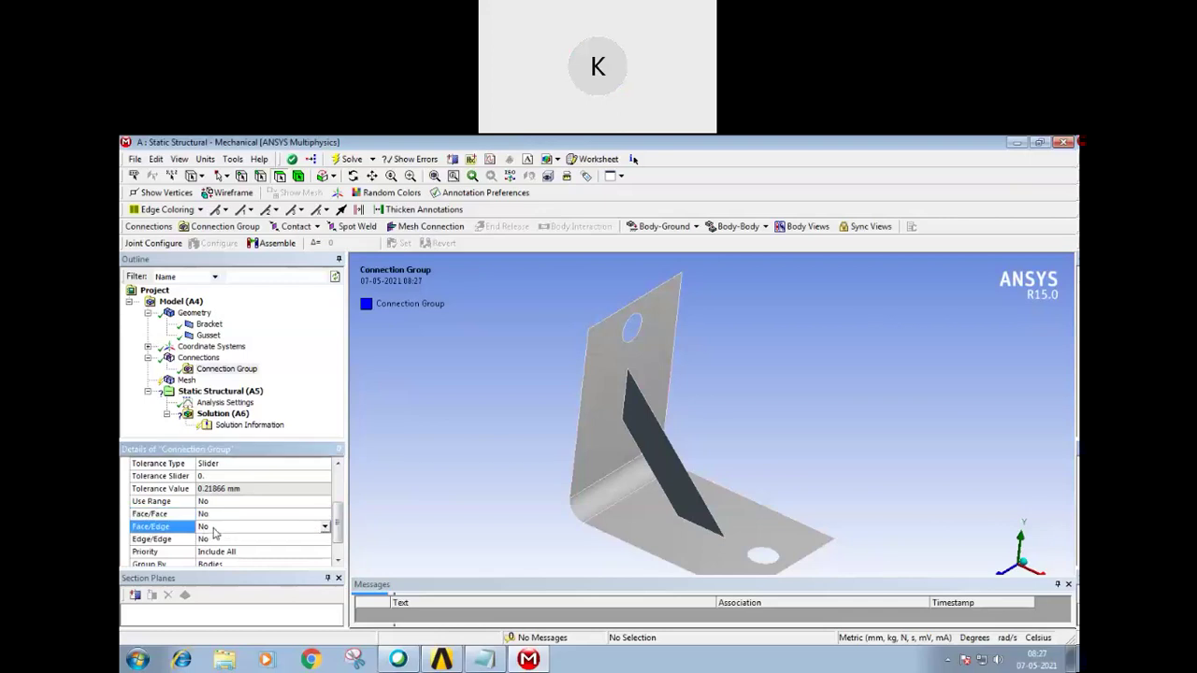
click(325, 529)
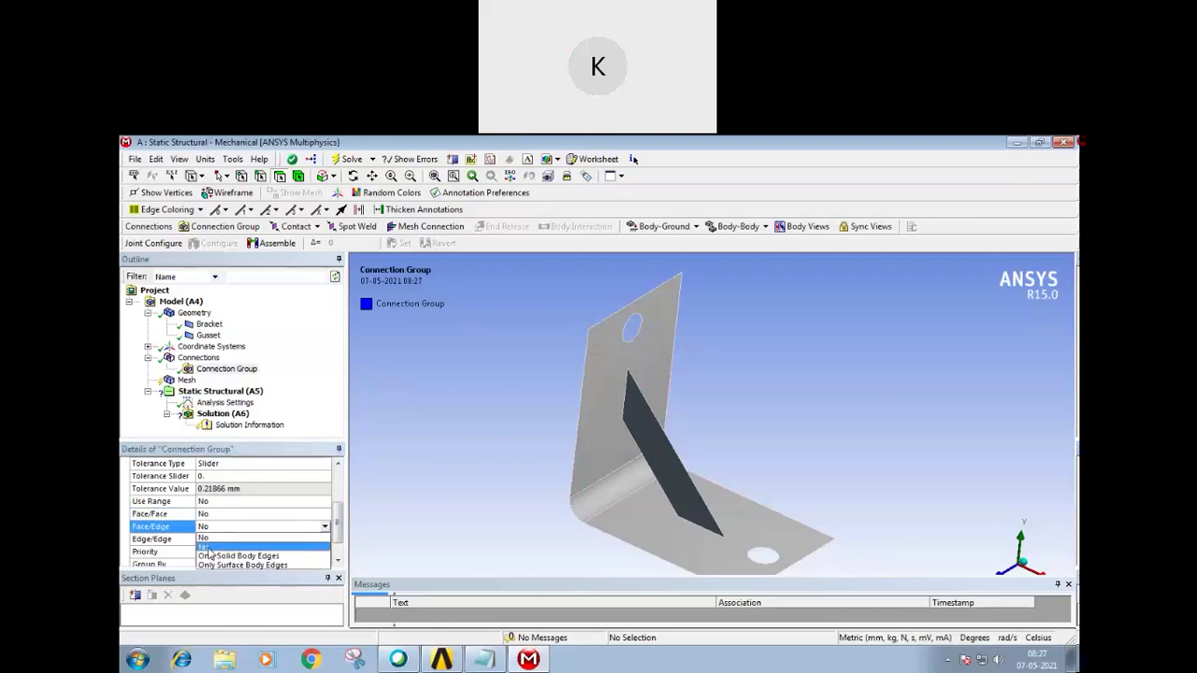
click(213, 551)
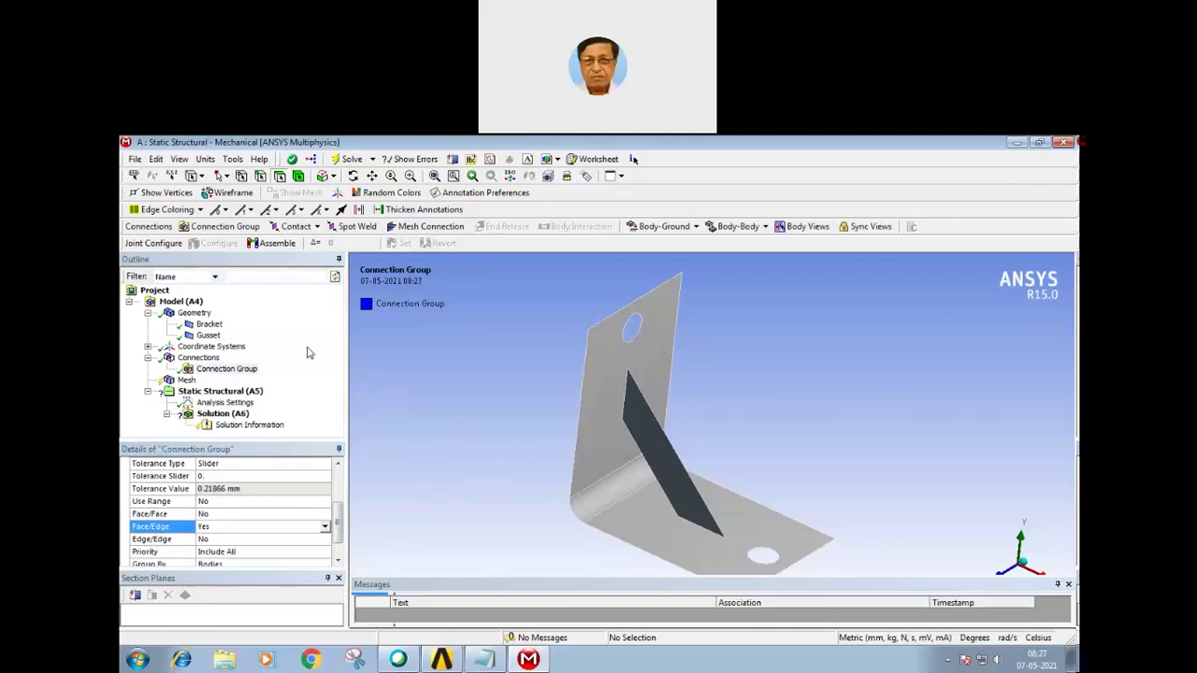
Step: Create automatic connections for the Connection Group and inspect the resulting contact region between Gusset and Bracket
right_click(234, 373)
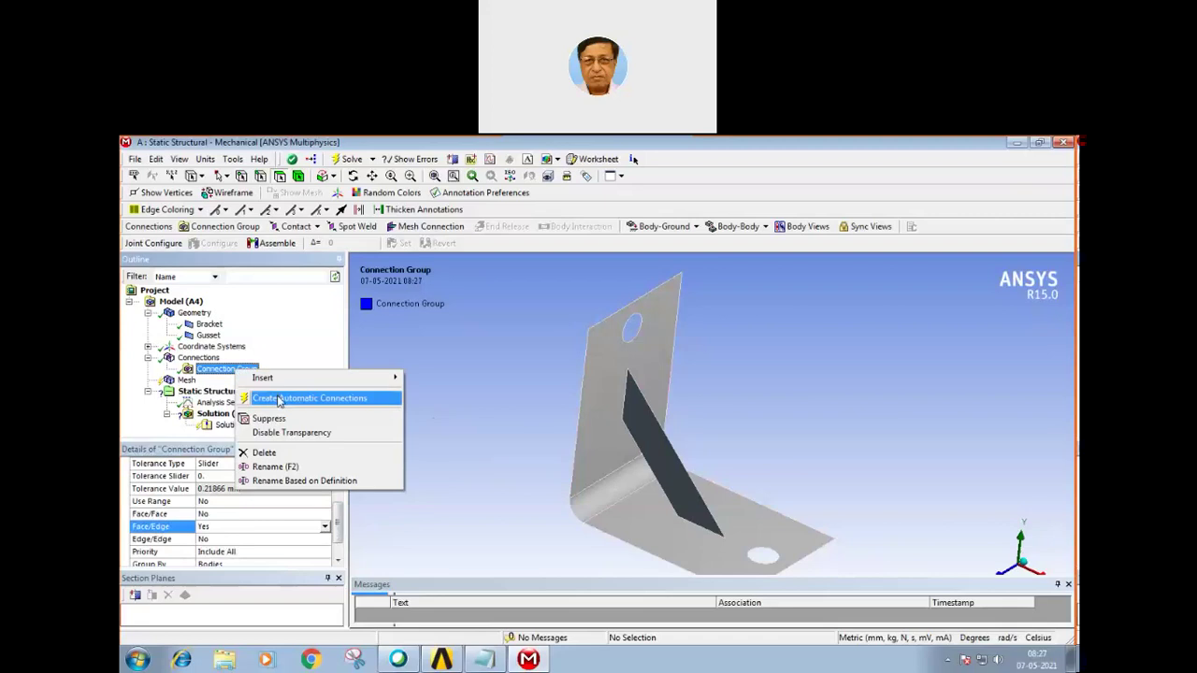
click(278, 397)
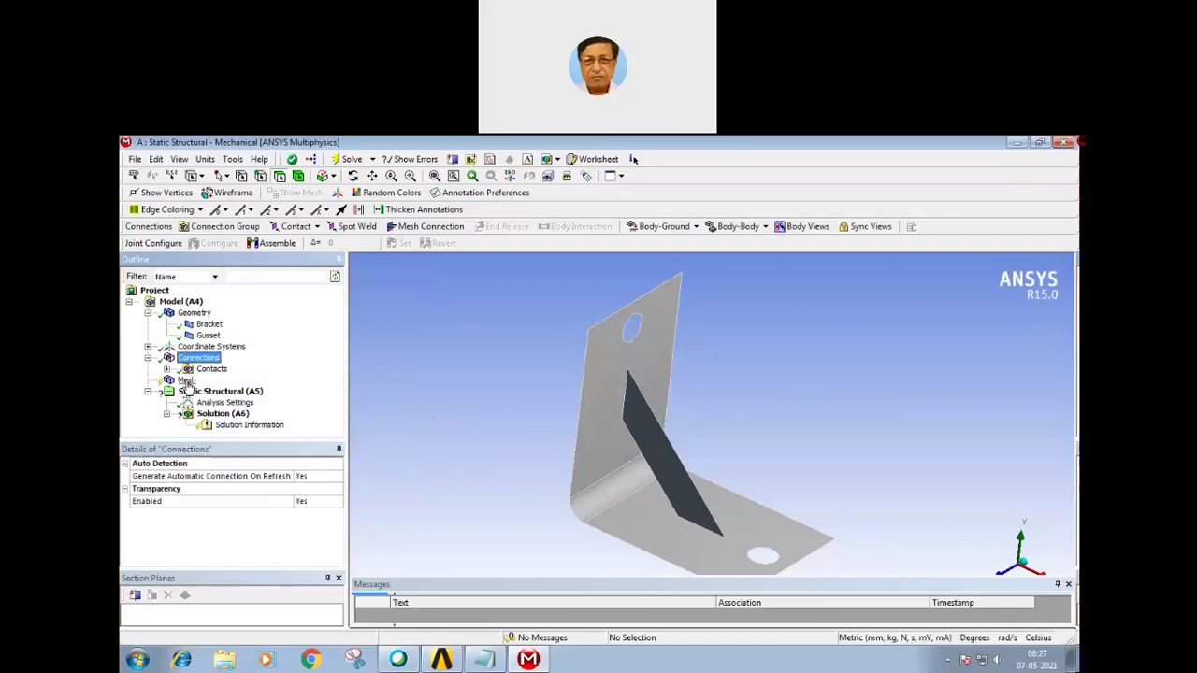
click(167, 369)
click(234, 382)
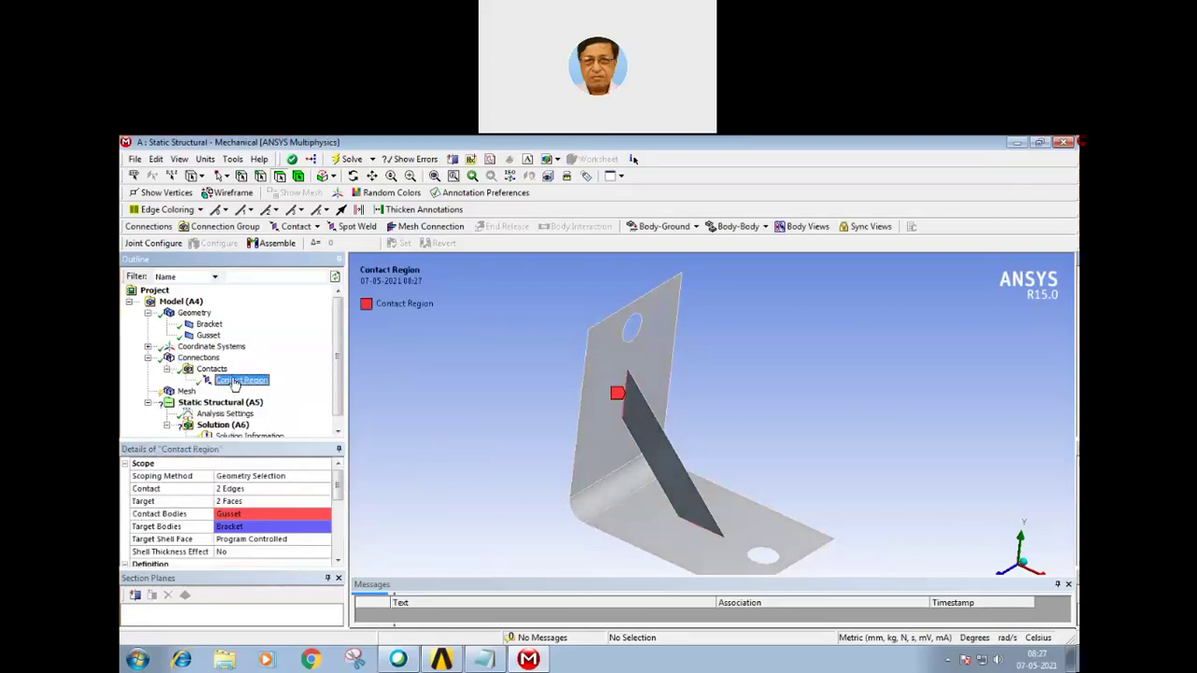
mouse_move(498, 454)
middle_down()
mouse_move(517, 443)
mouse_move(513, 387)
mouse_move(526, 364)
mouse_move(686, 410)
mouse_move(470, 473)
mouse_move(497, 478)
middle_up()
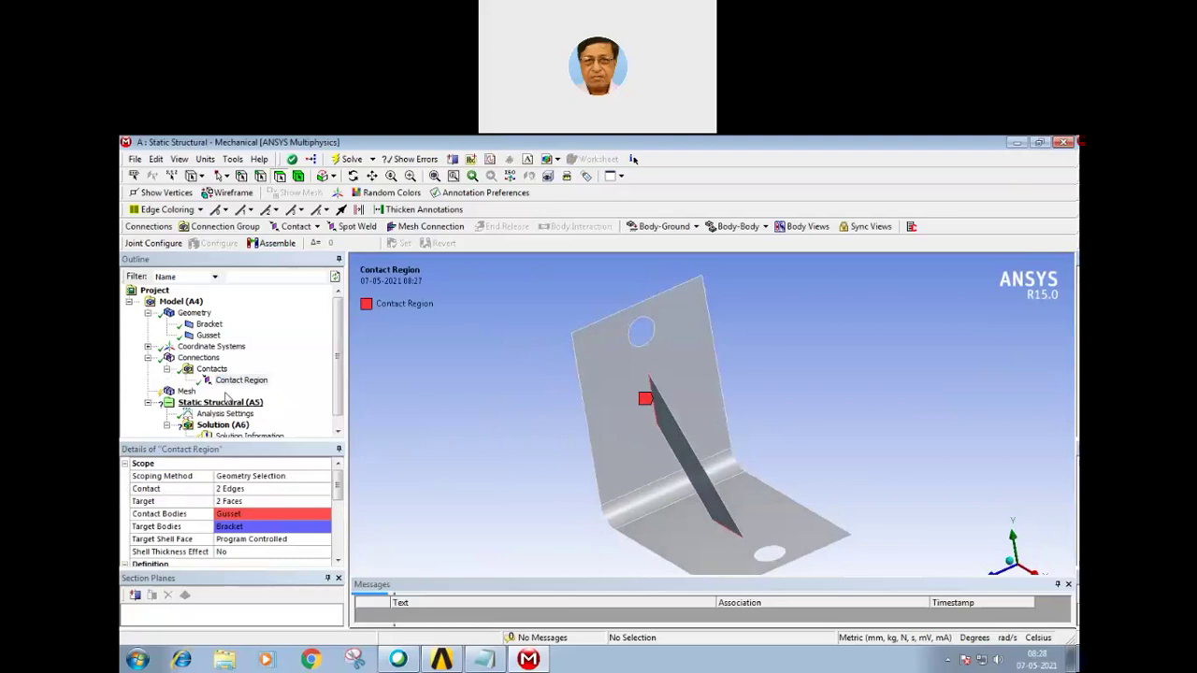
Step: Mark the Thickness values of the Bracket and Gusset parts as parameters
click(204, 324)
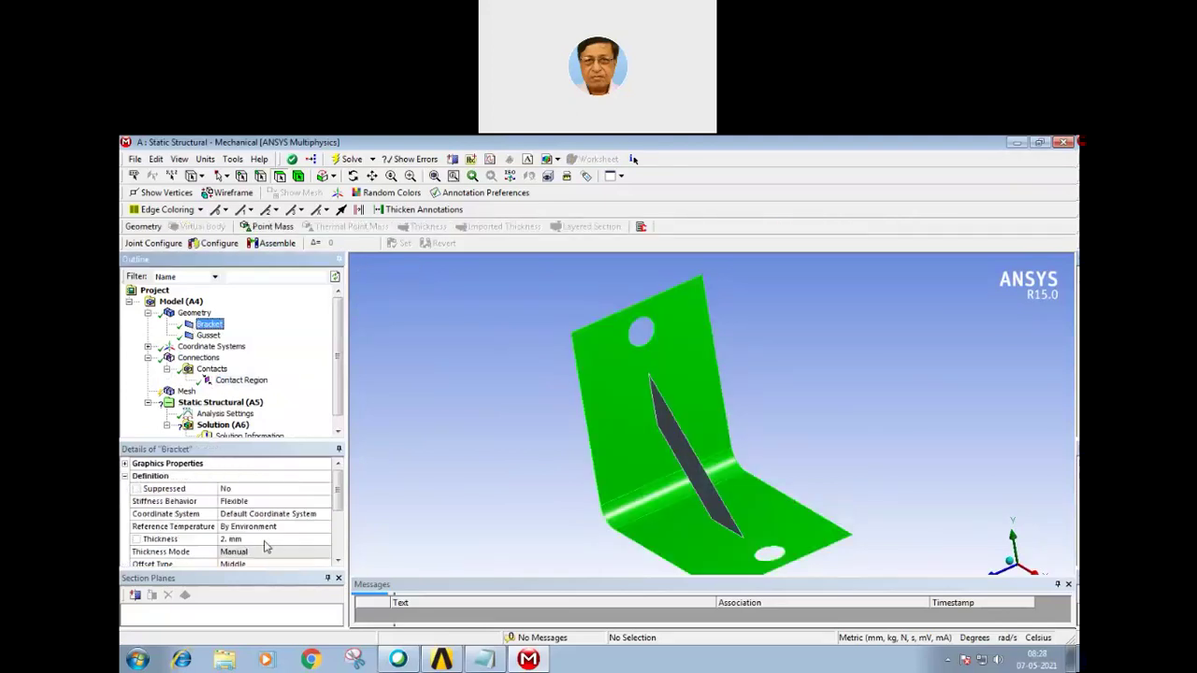
click(137, 540)
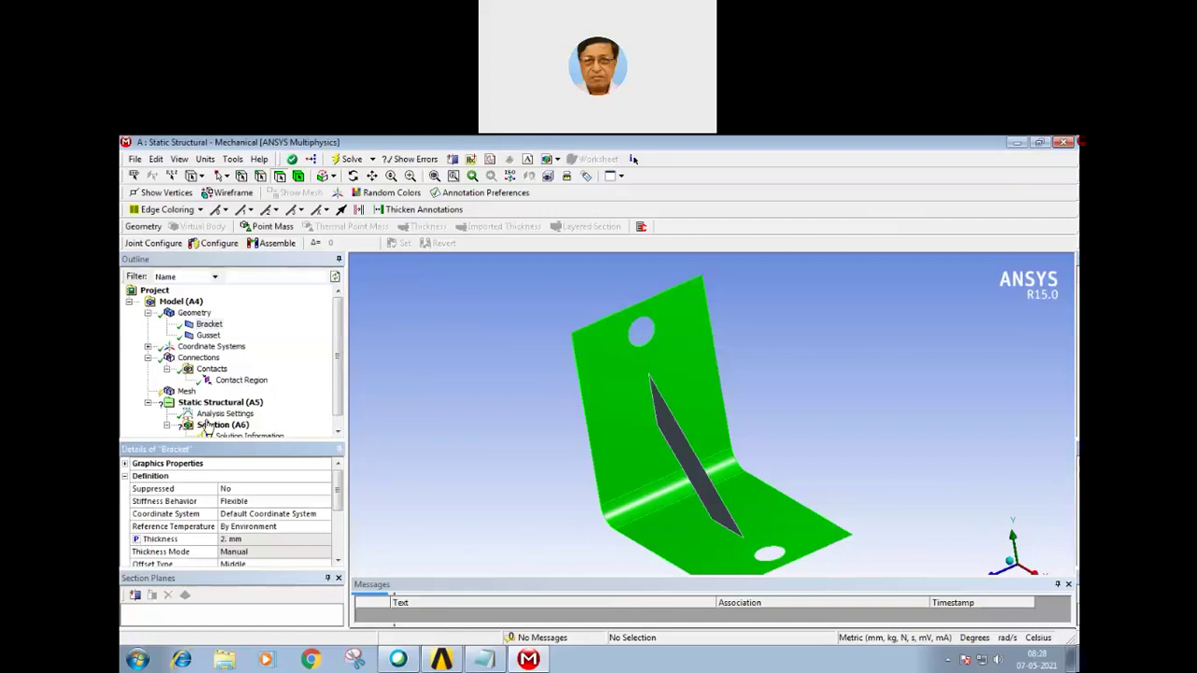
click(208, 336)
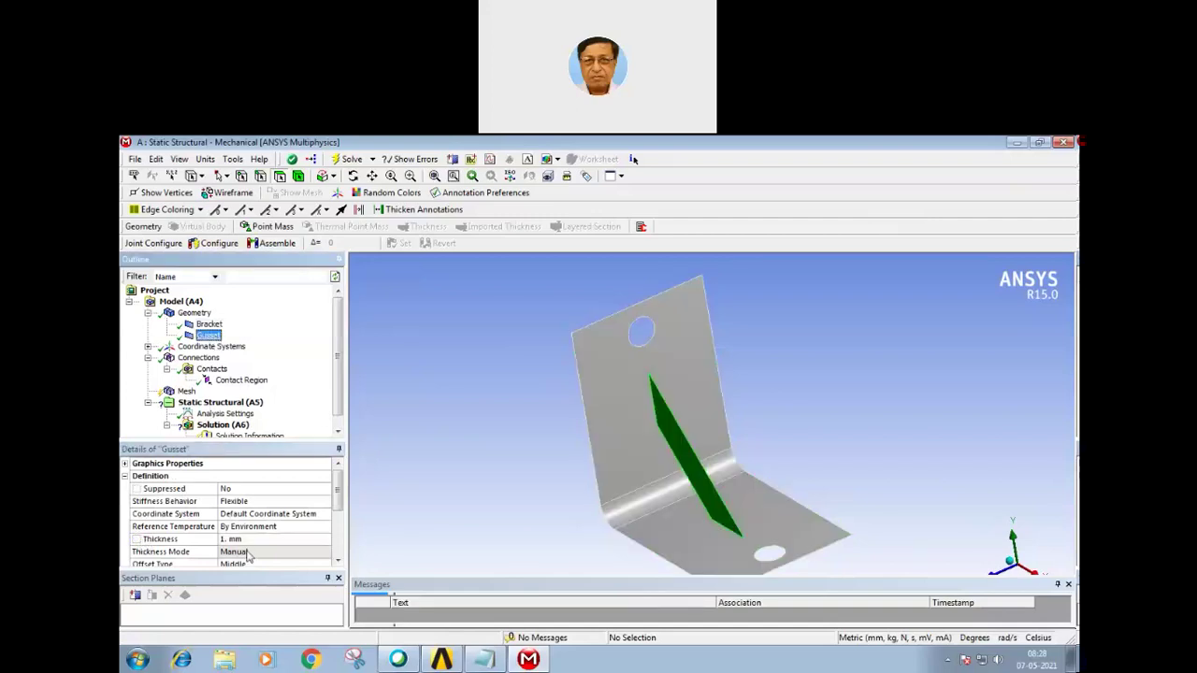
click(137, 540)
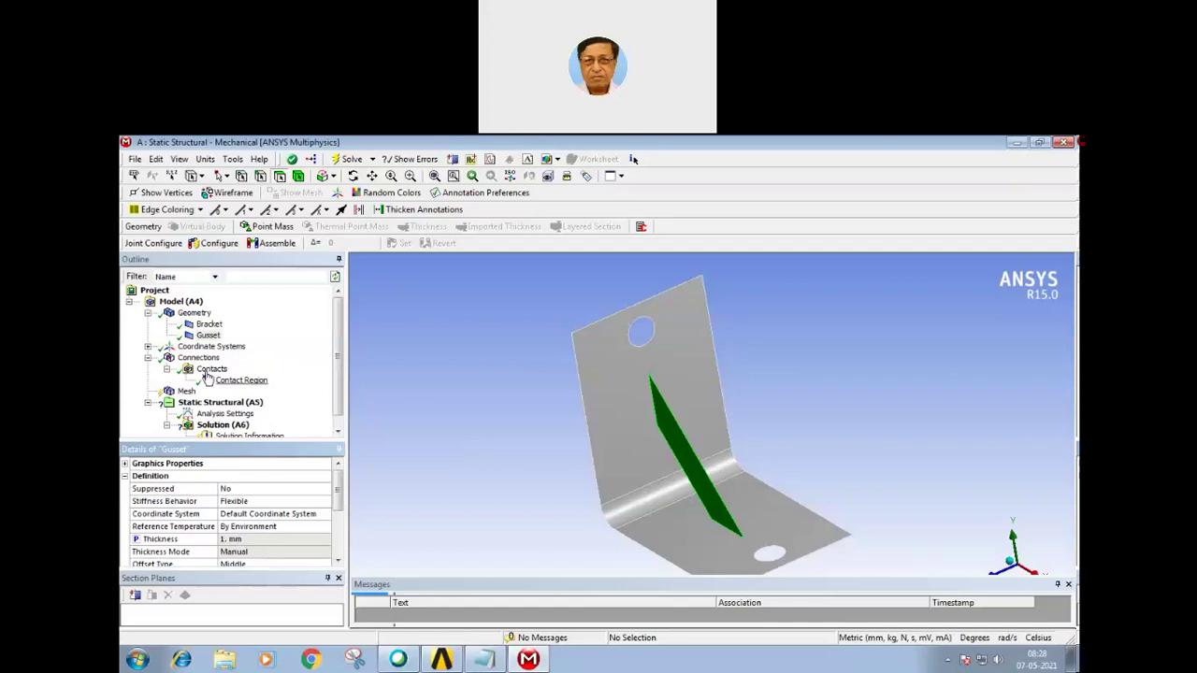
Step: Mark the Mass property of the whole geometry as a parameter
click(198, 313)
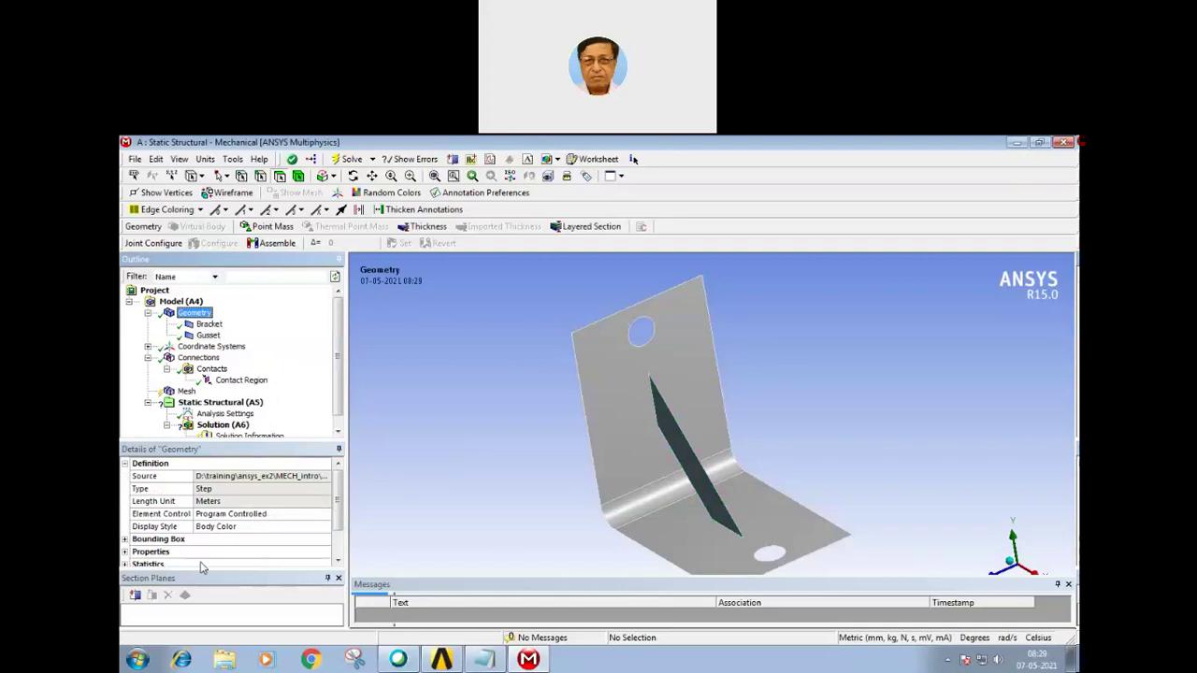
drag(338, 513, 339, 541)
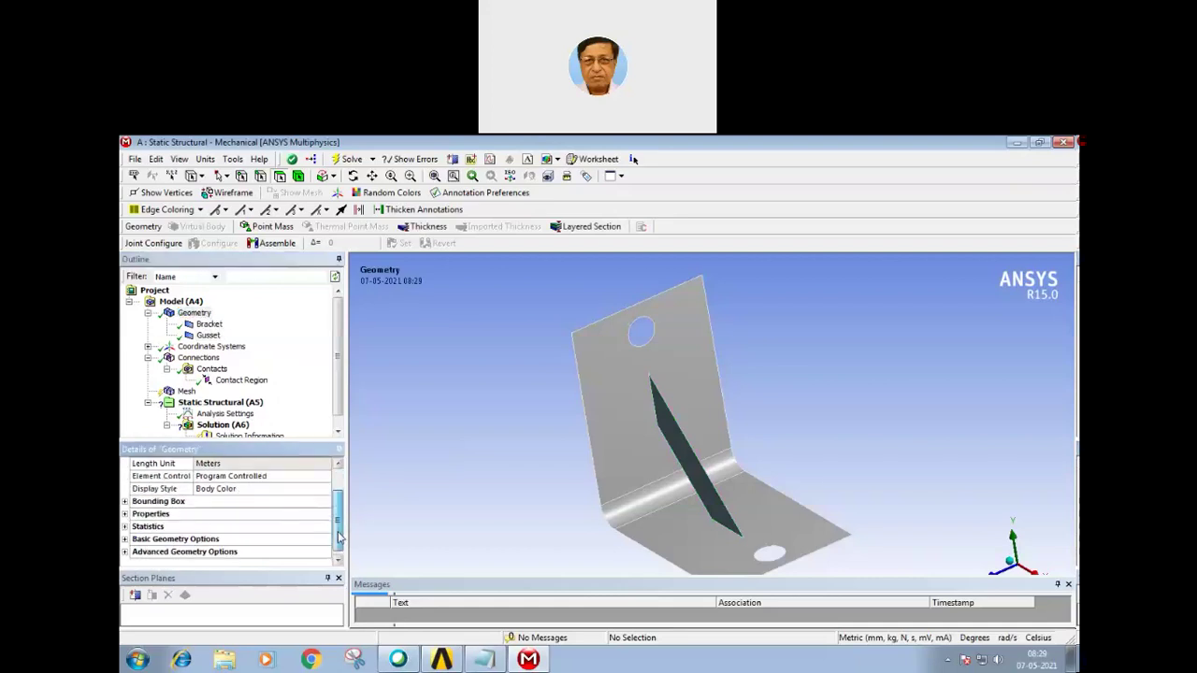
click(124, 515)
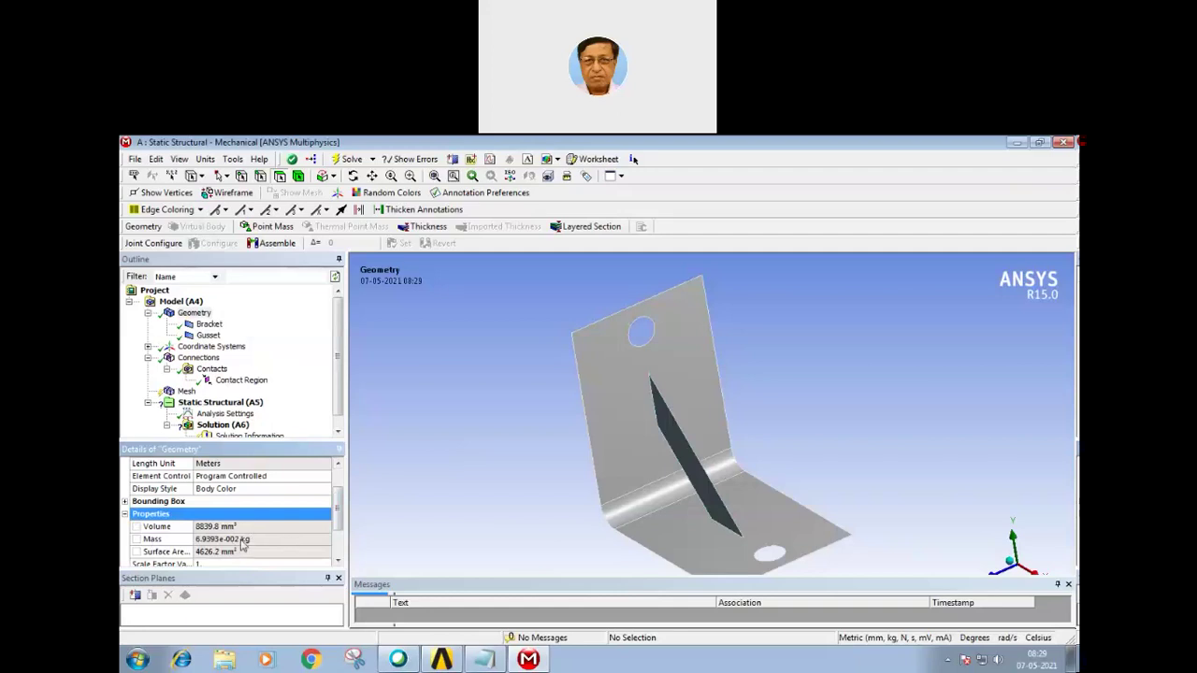
click(137, 540)
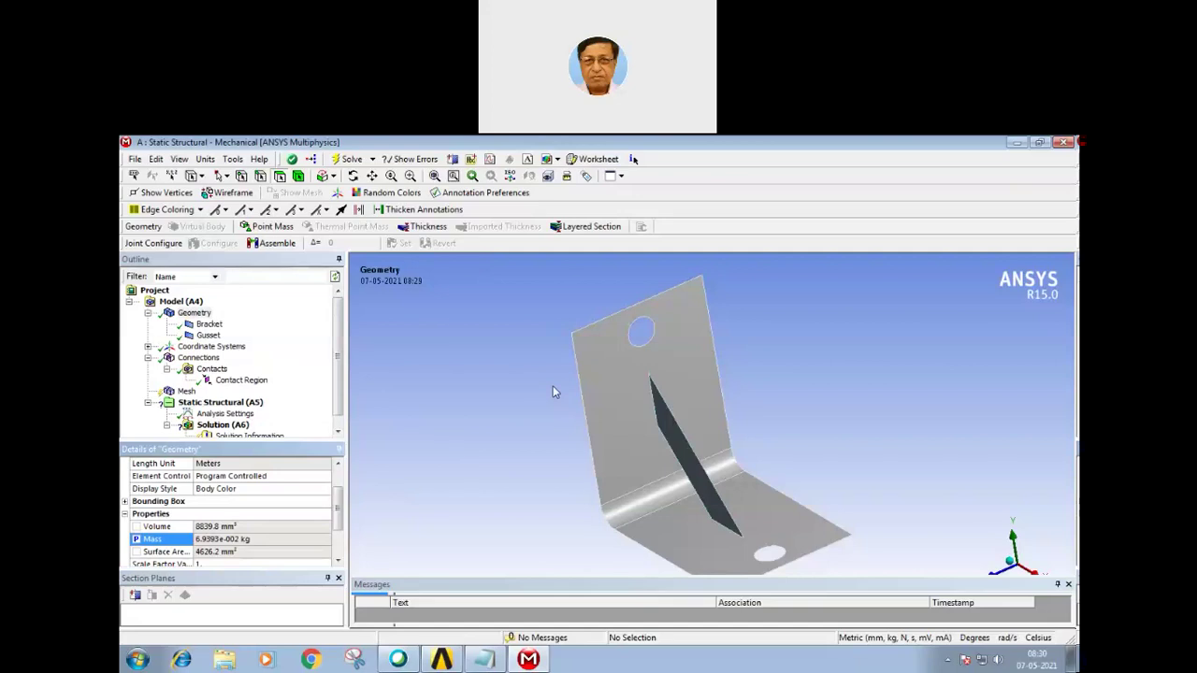
Step: Insert a Fixed Support in the Static Structural analysis, scoped to the hole edge in the bracket's horizontal flange
middle_drag(614, 390, 593, 427)
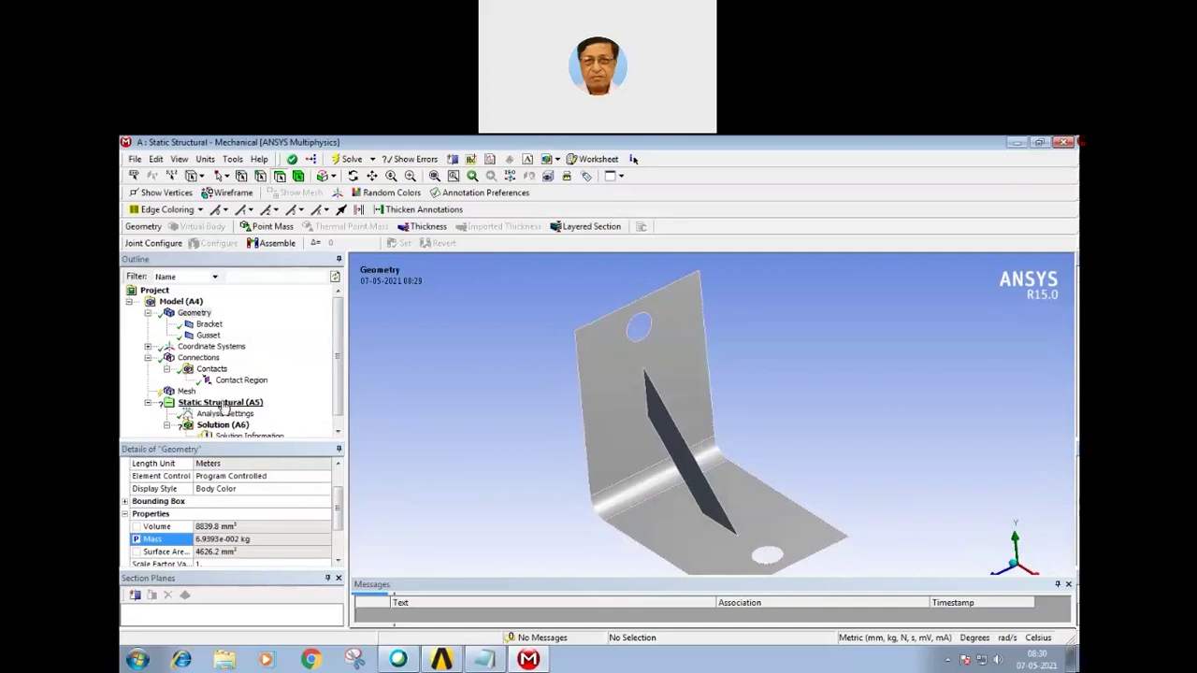
click(148, 312)
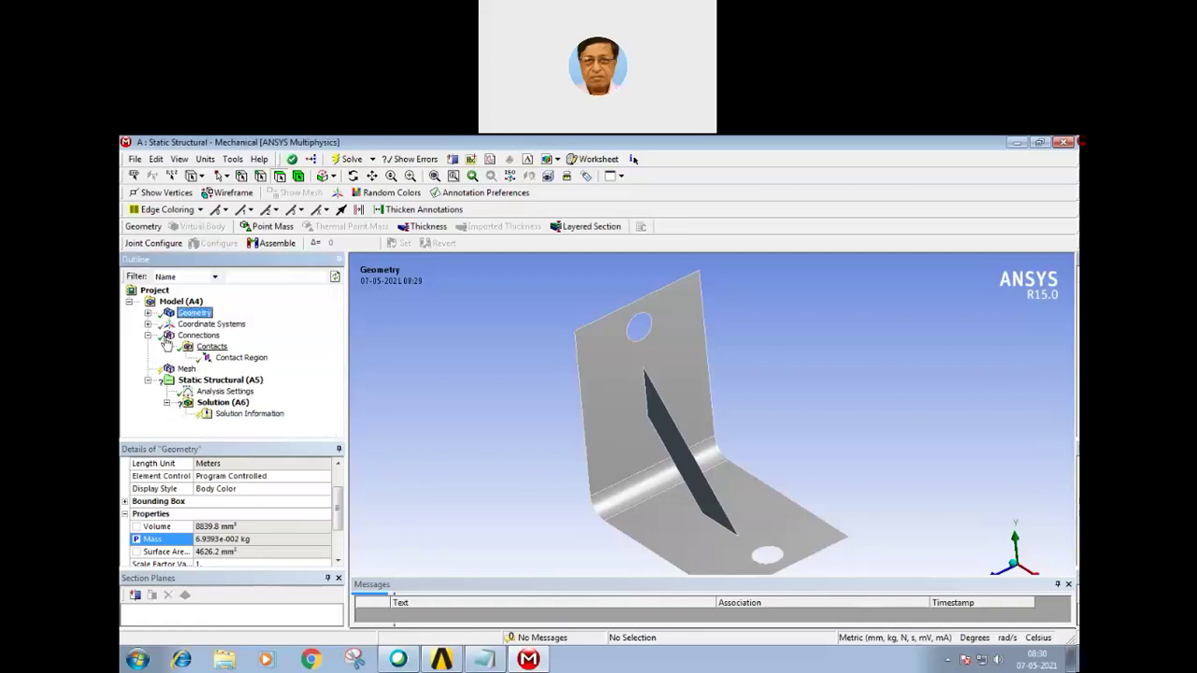
click(148, 335)
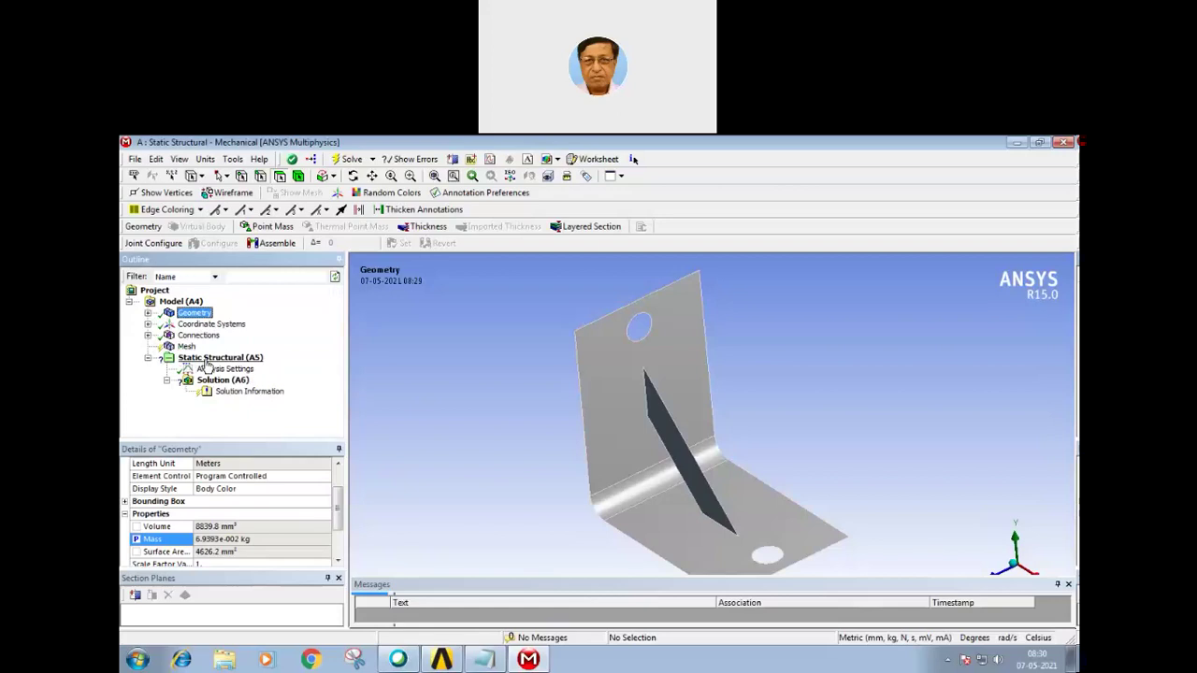
right_click(208, 359)
mouse_move(242, 372)
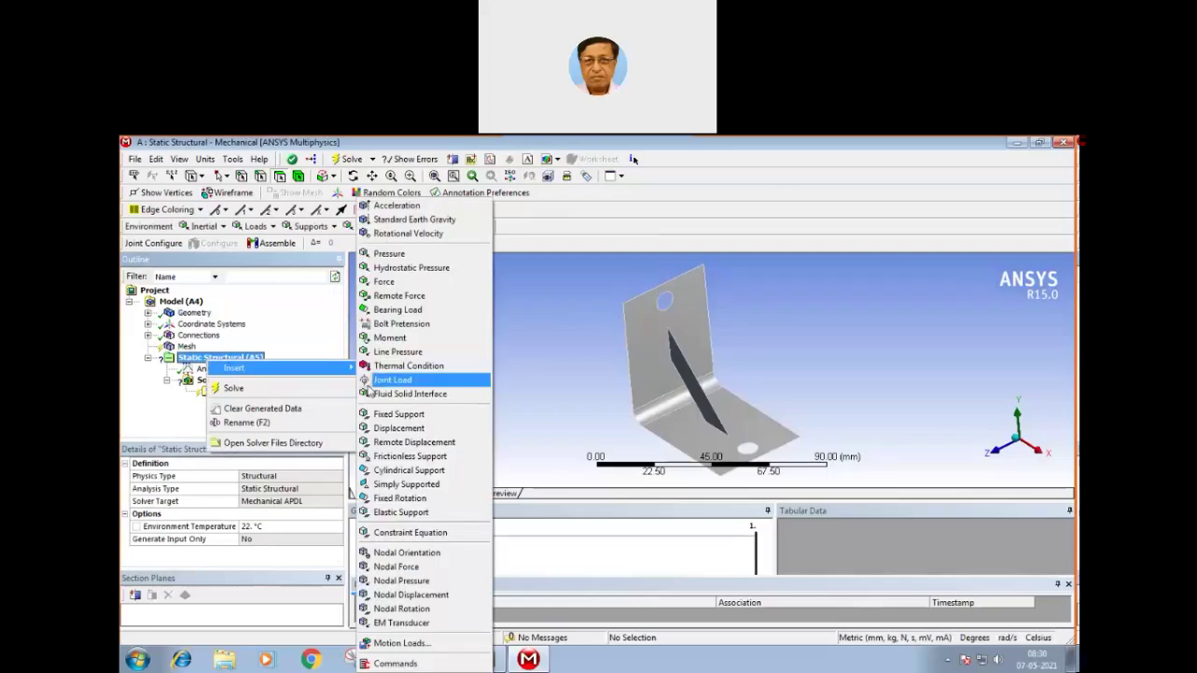
click(384, 417)
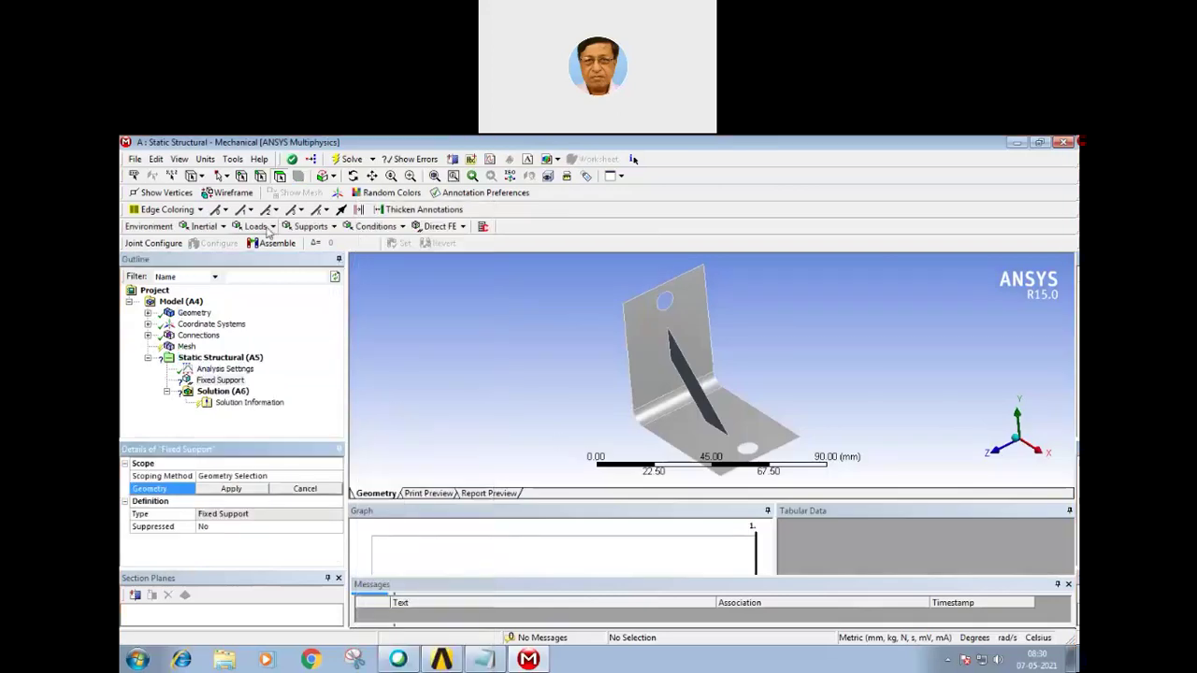
click(257, 176)
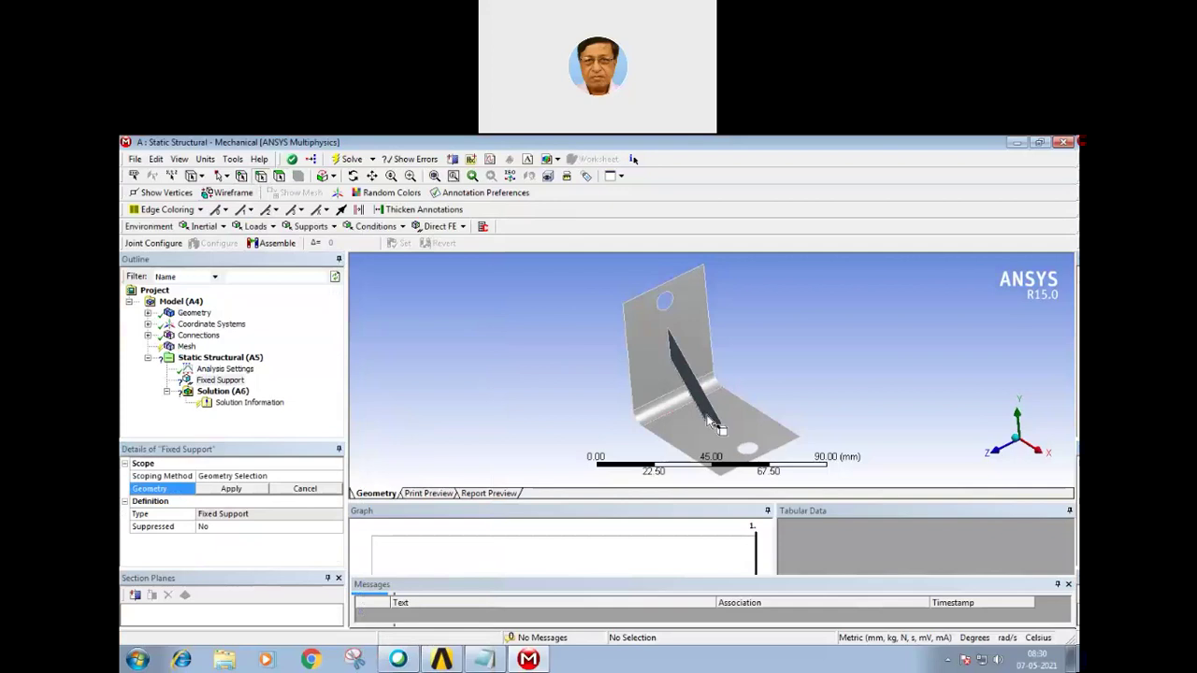
click(748, 450)
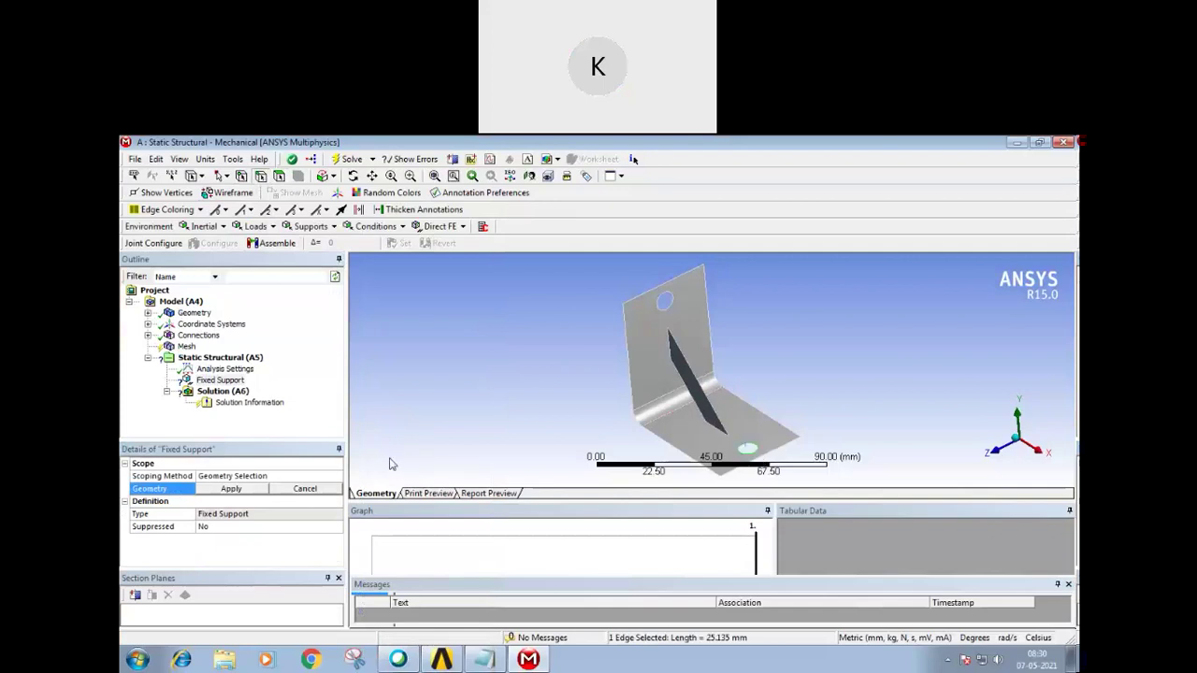
click(252, 491)
Step: Insert a Frictionless Support in the Static Structural analysis, scoped to the flat face of the bracket's horizontal flange
middle_drag(513, 436, 501, 367)
click(210, 357)
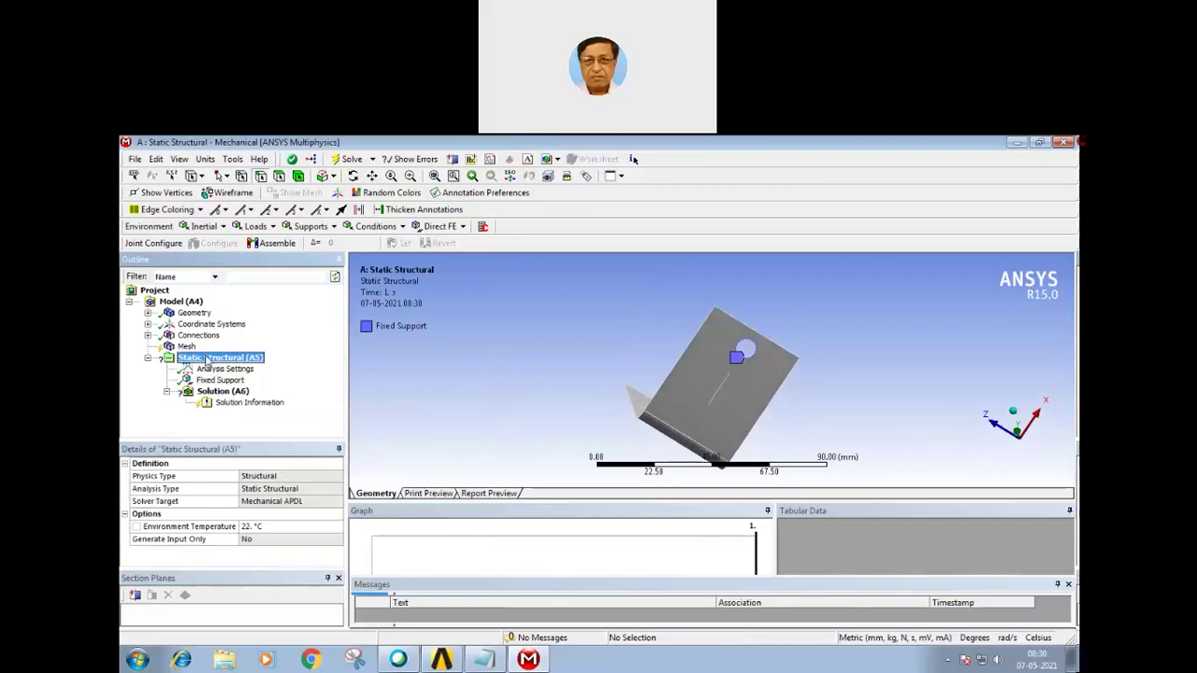
right_click(211, 358)
mouse_move(281, 369)
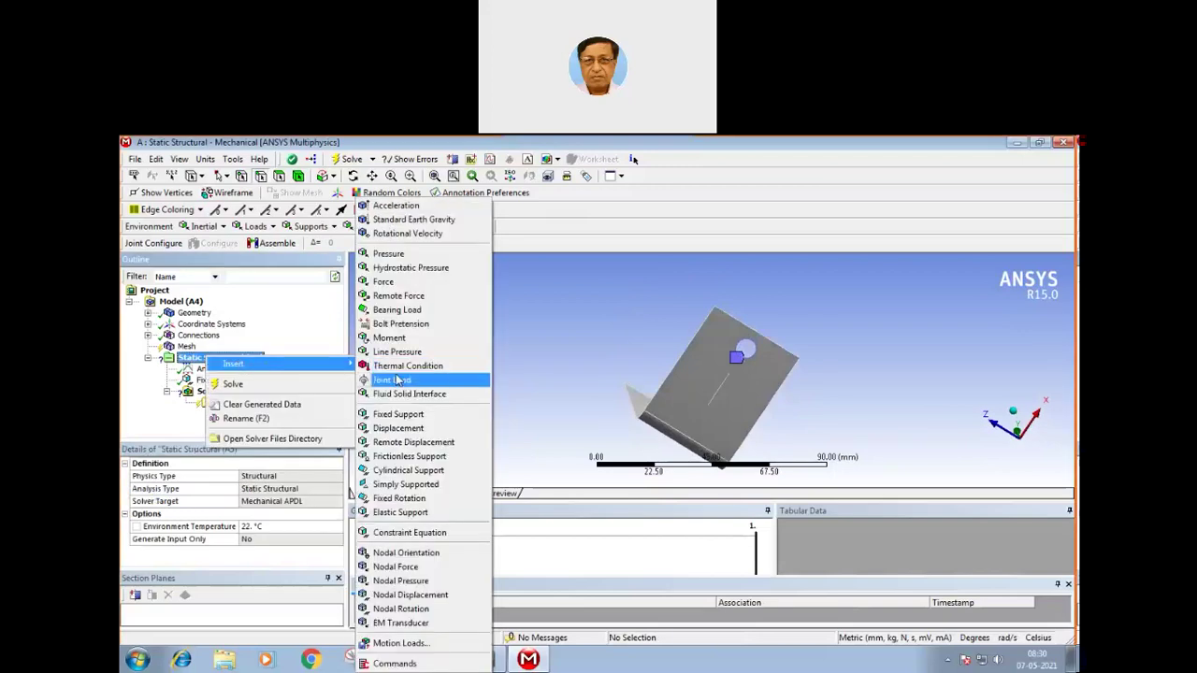
click(409, 455)
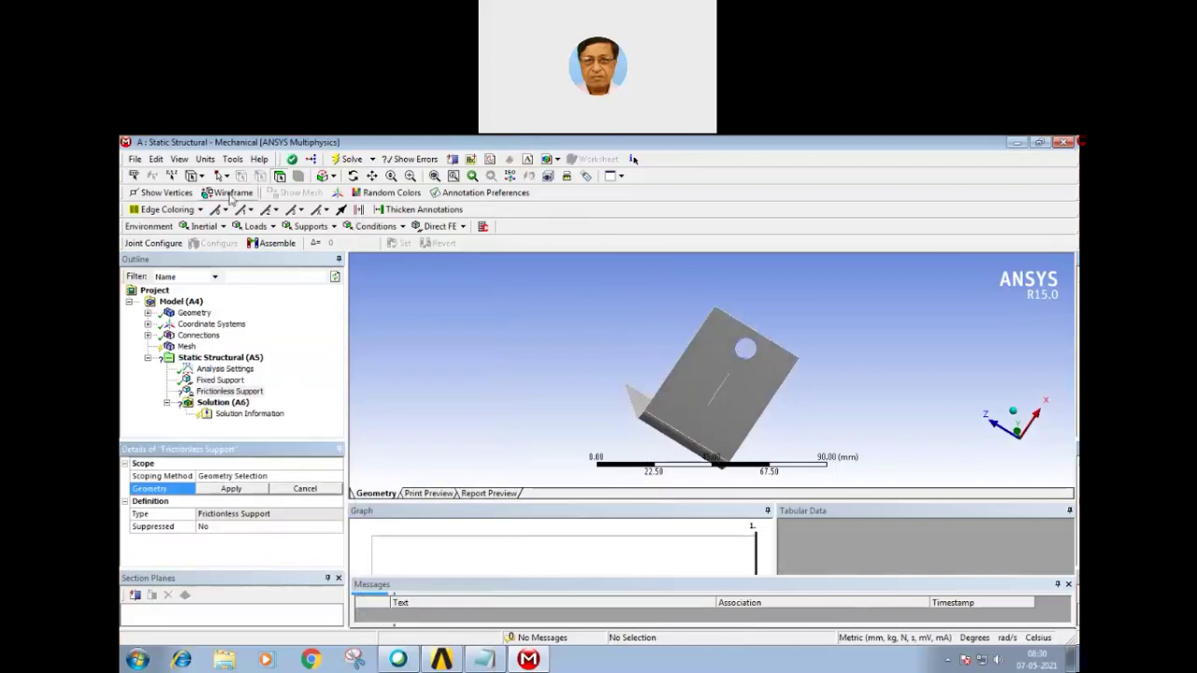
click(687, 405)
click(231, 488)
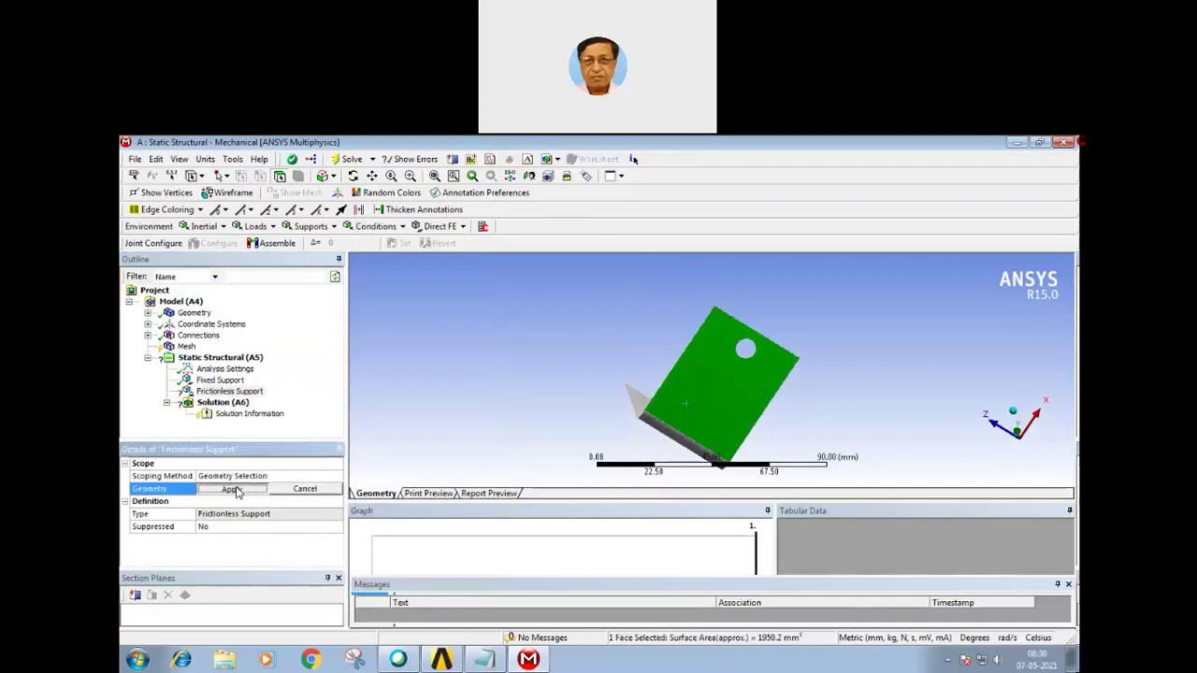
Step: Insert a Force in the Static Structural analysis, scoped to the hole edge in the bracket's vertical flange
middle_drag(476, 408, 533, 433)
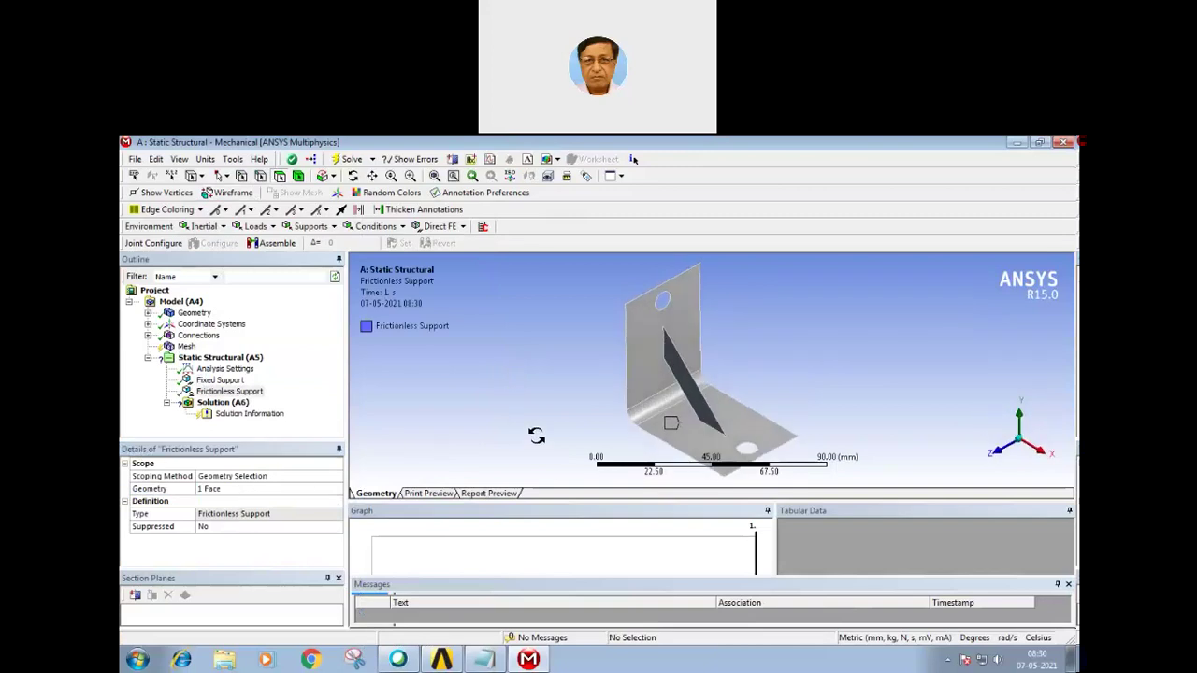
middle_drag(659, 320, 526, 356)
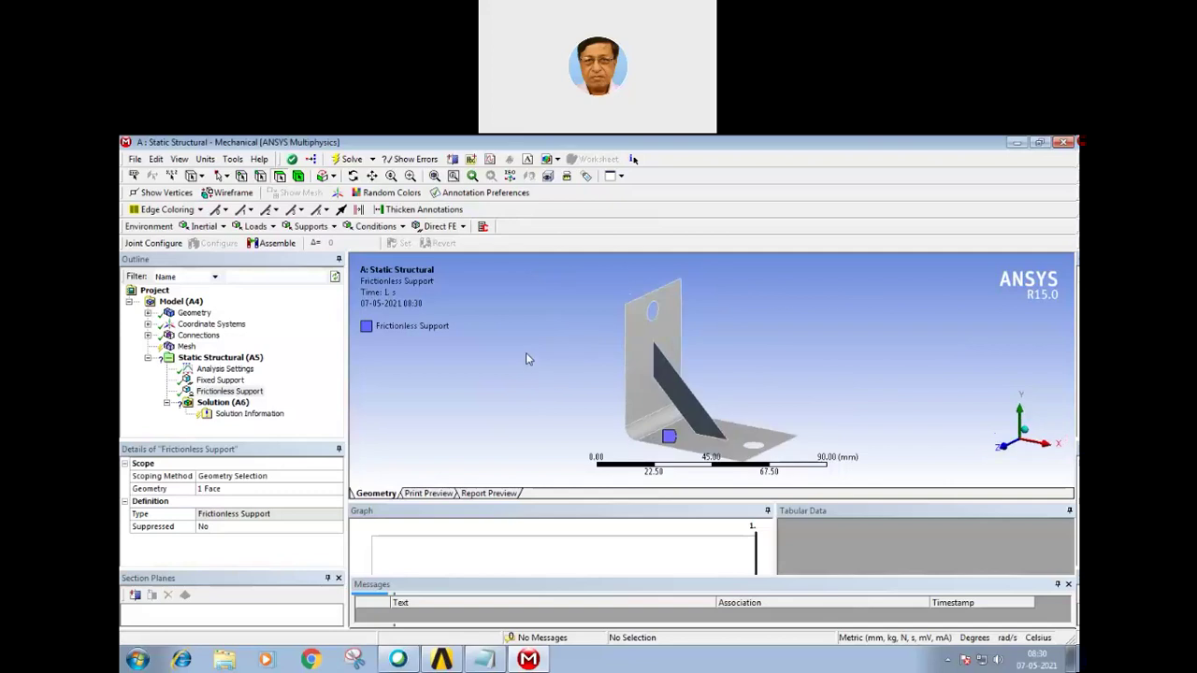
middle_drag(532, 366, 473, 372)
right_click(232, 359)
mouse_move(330, 365)
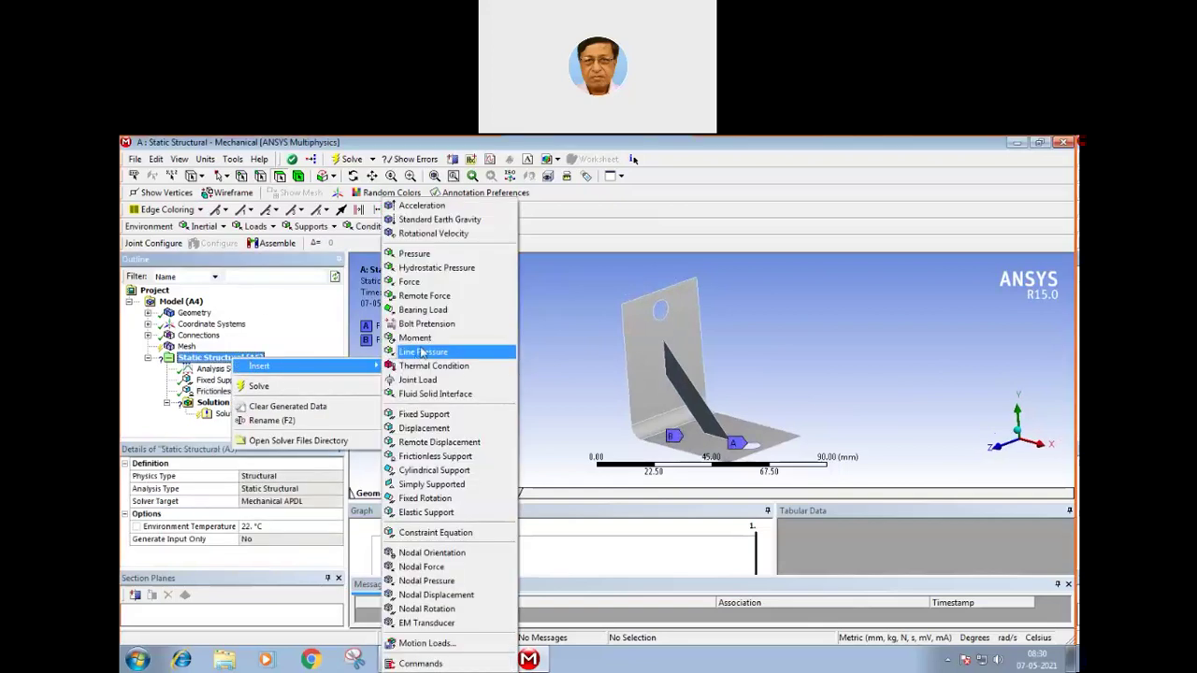
click(423, 283)
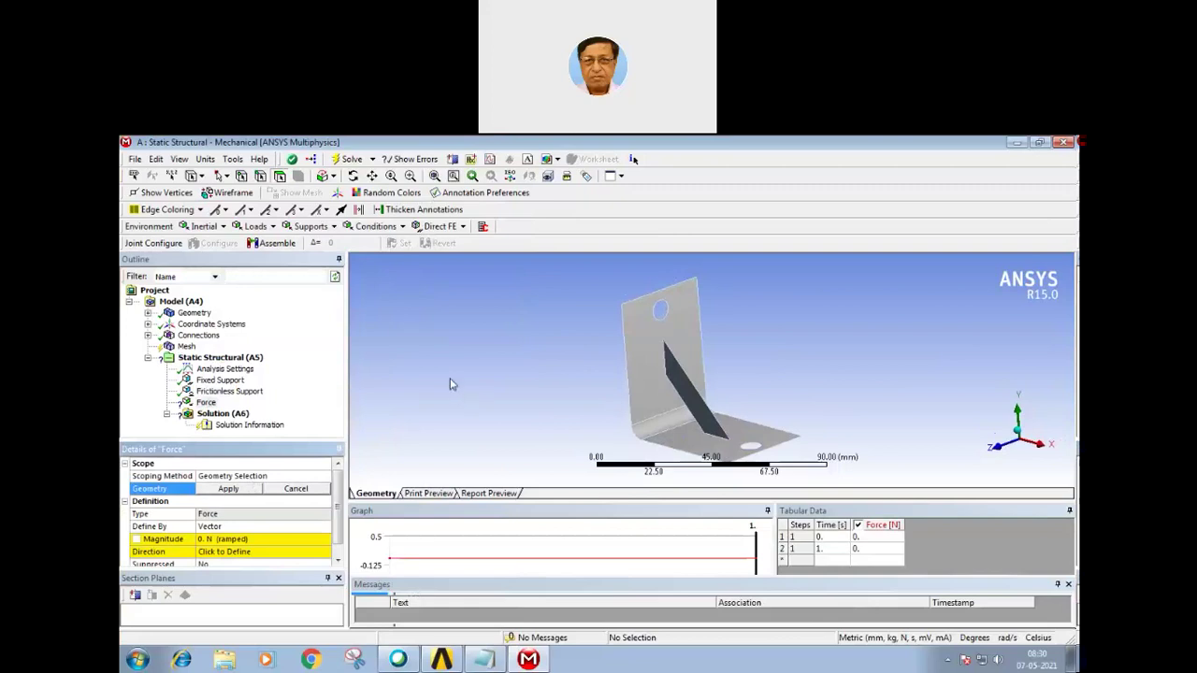
click(260, 176)
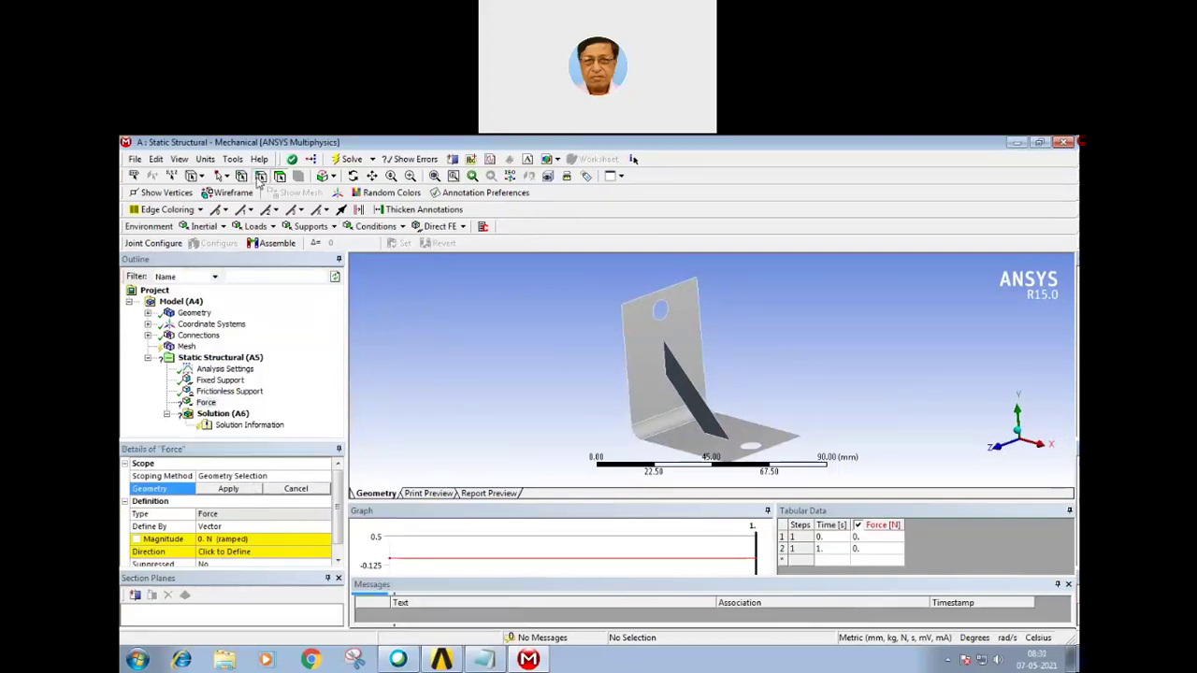
click(659, 321)
click(234, 491)
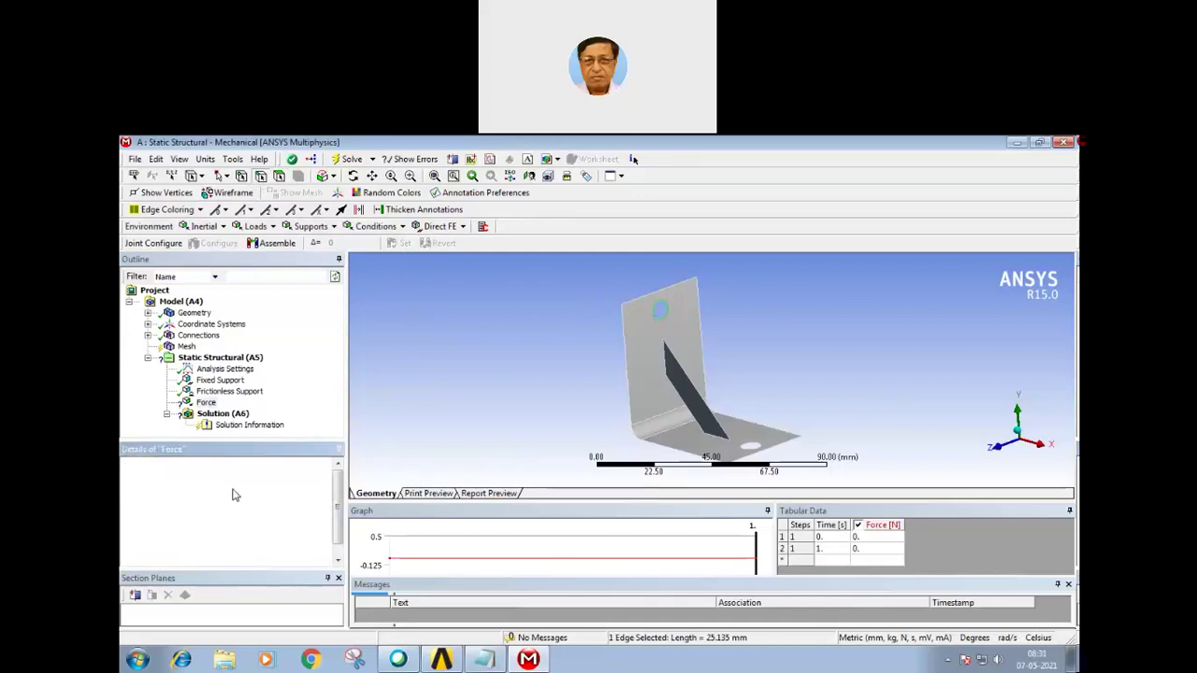
Step: Define the force by components in the global coordinate system and set its X component to -20 N
click(234, 527)
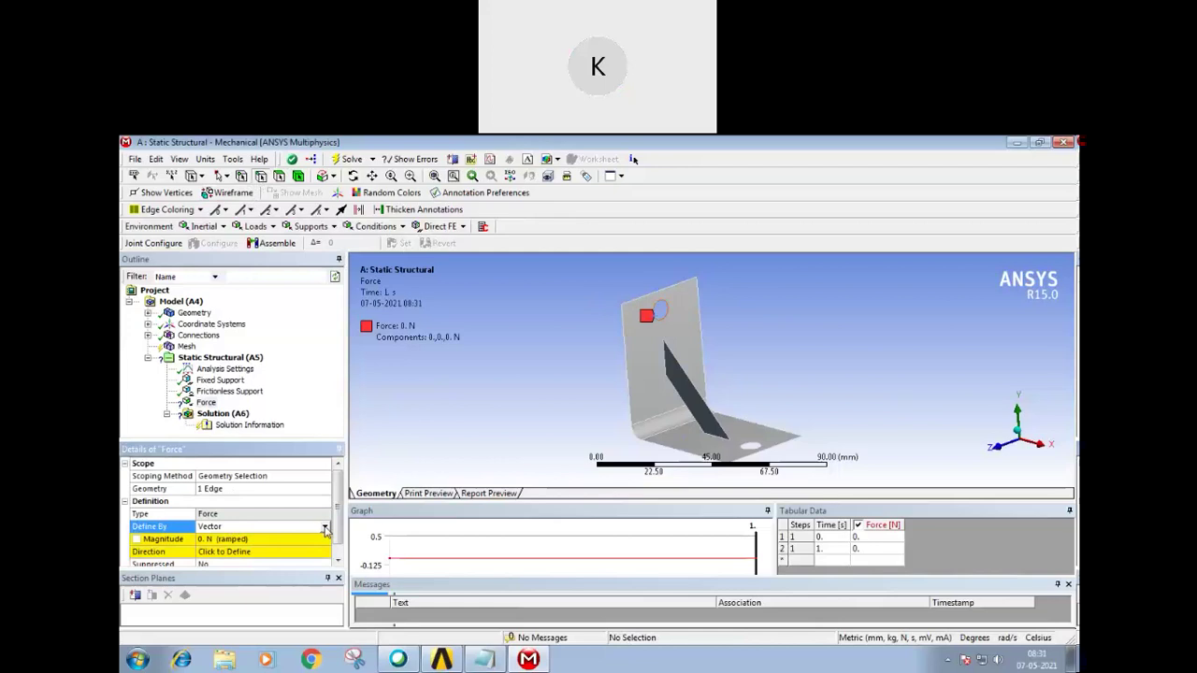
click(326, 529)
click(262, 551)
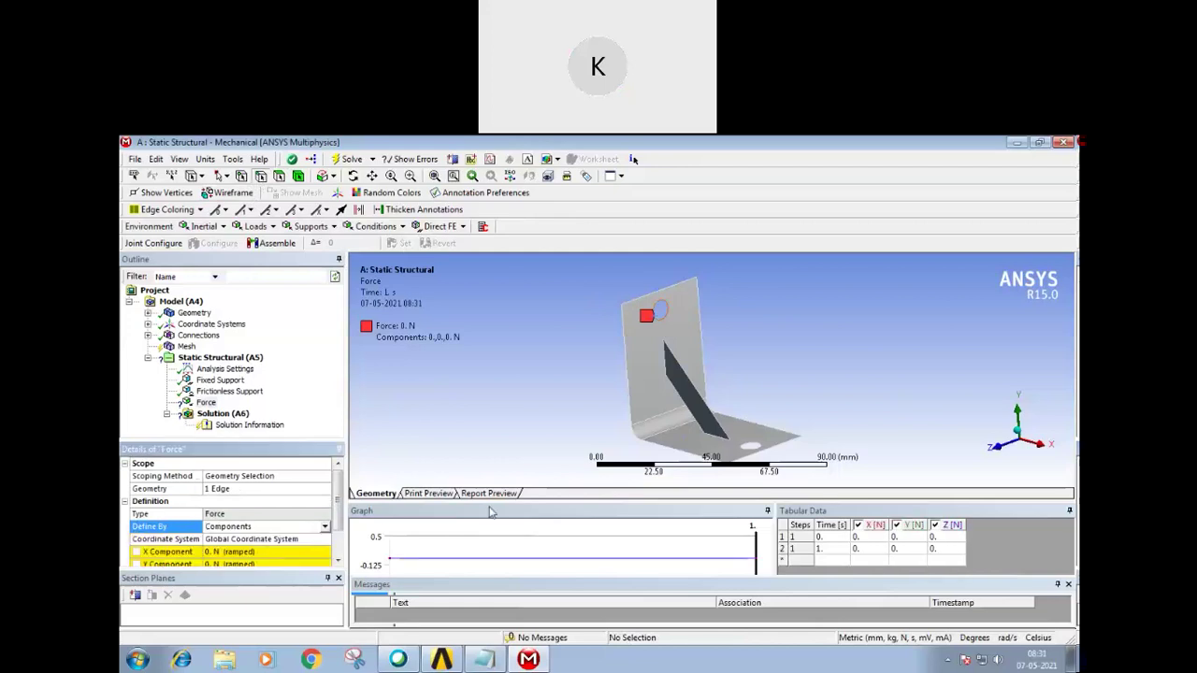
middle_drag(494, 427, 584, 421)
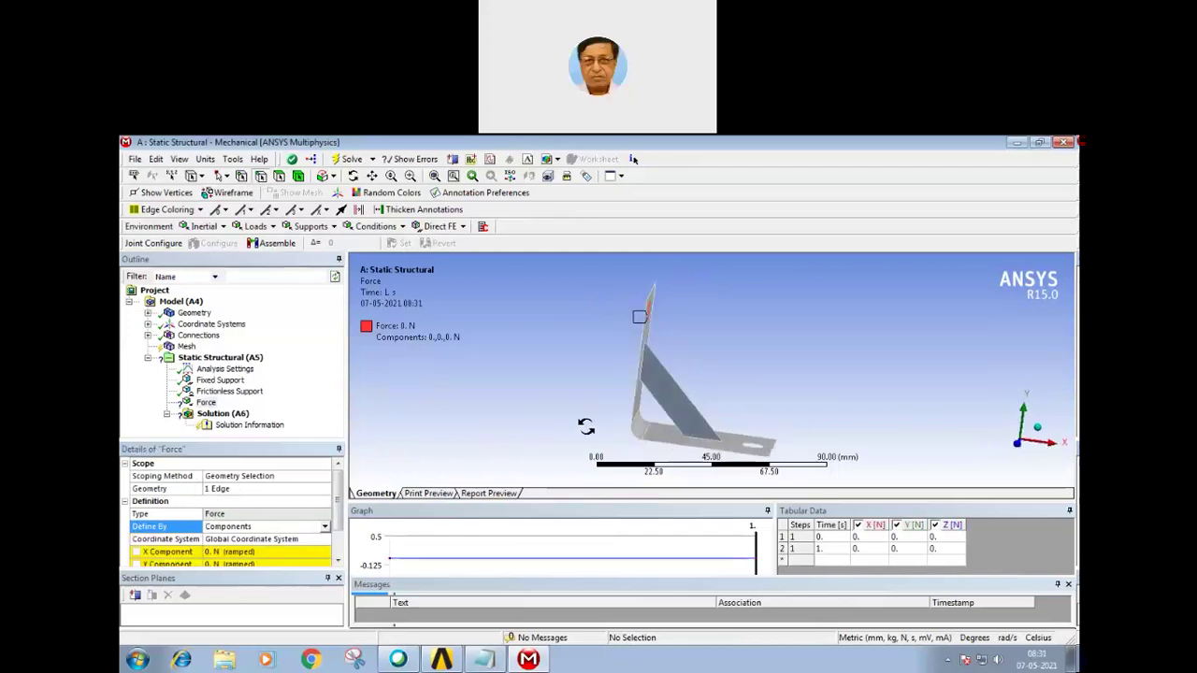
click(339, 513)
click(249, 514)
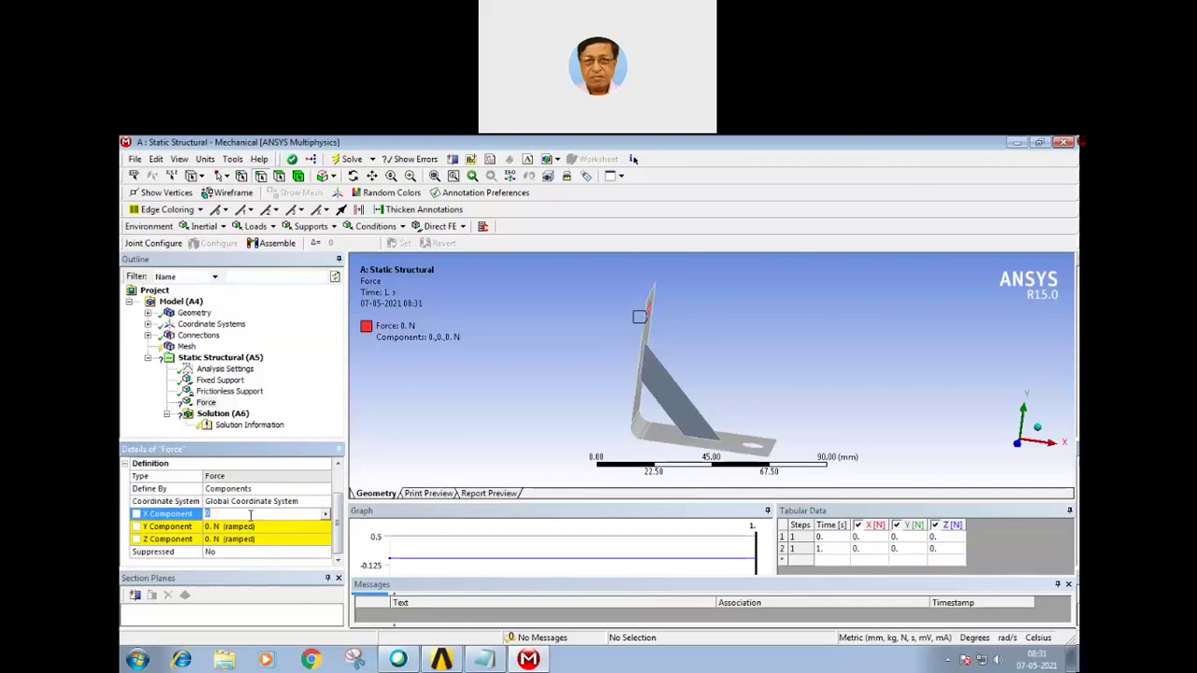
text(-20)
key(Return)
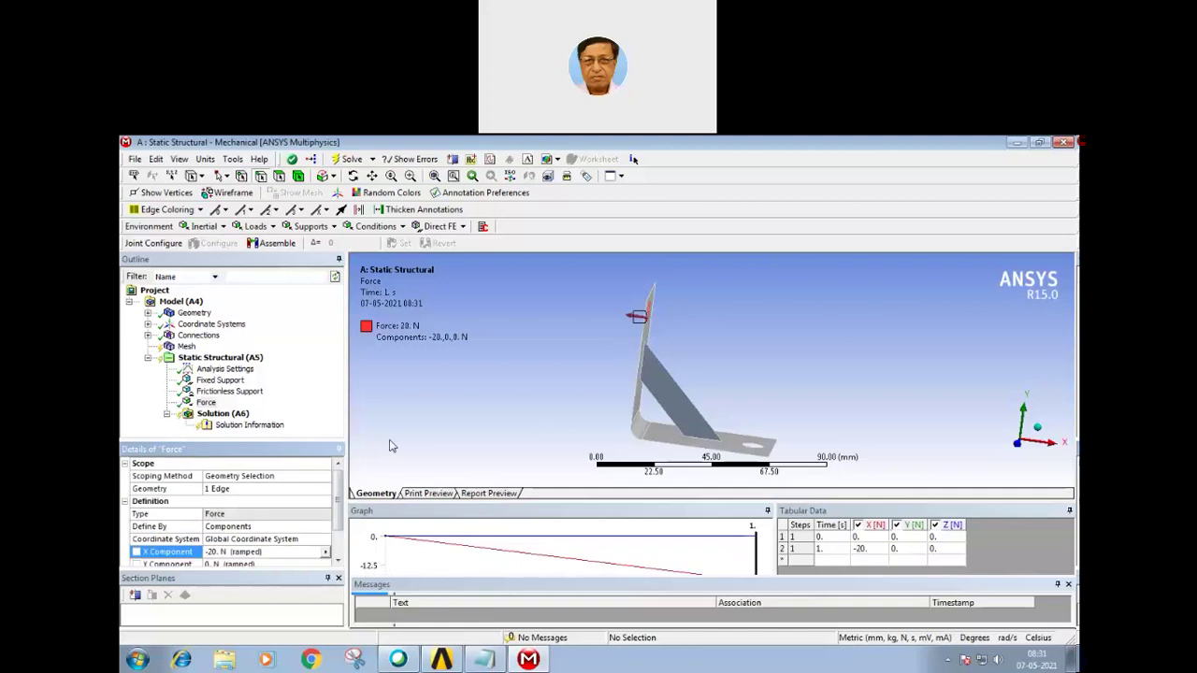
click(206, 159)
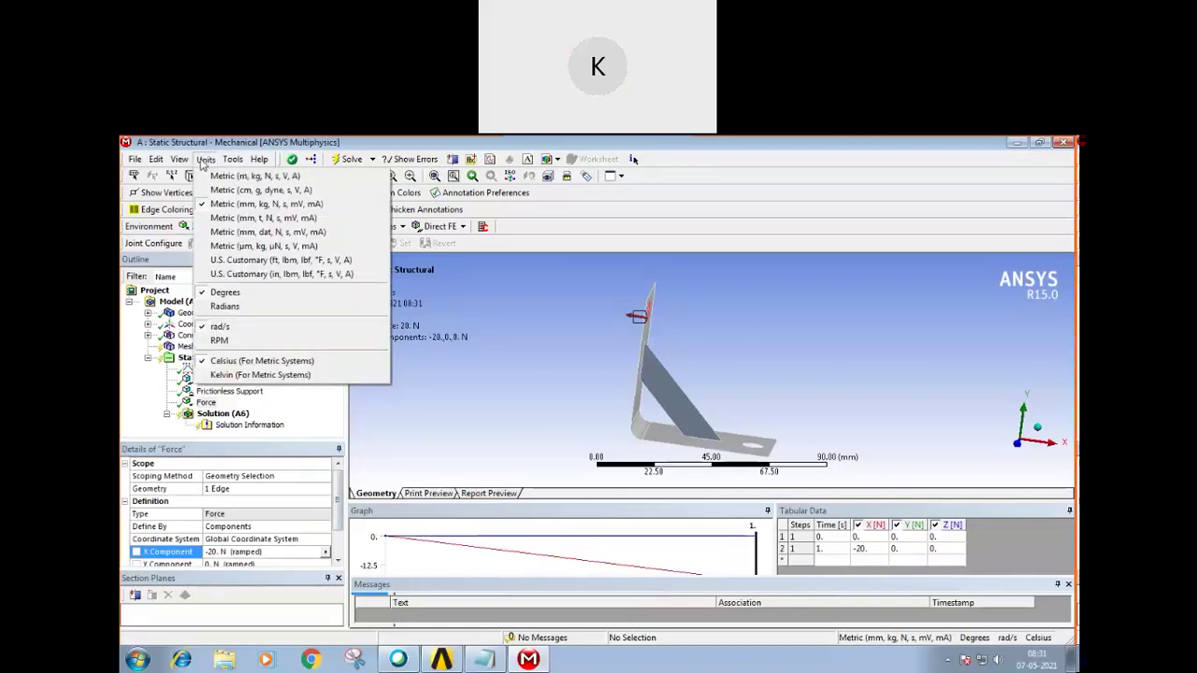
click(496, 339)
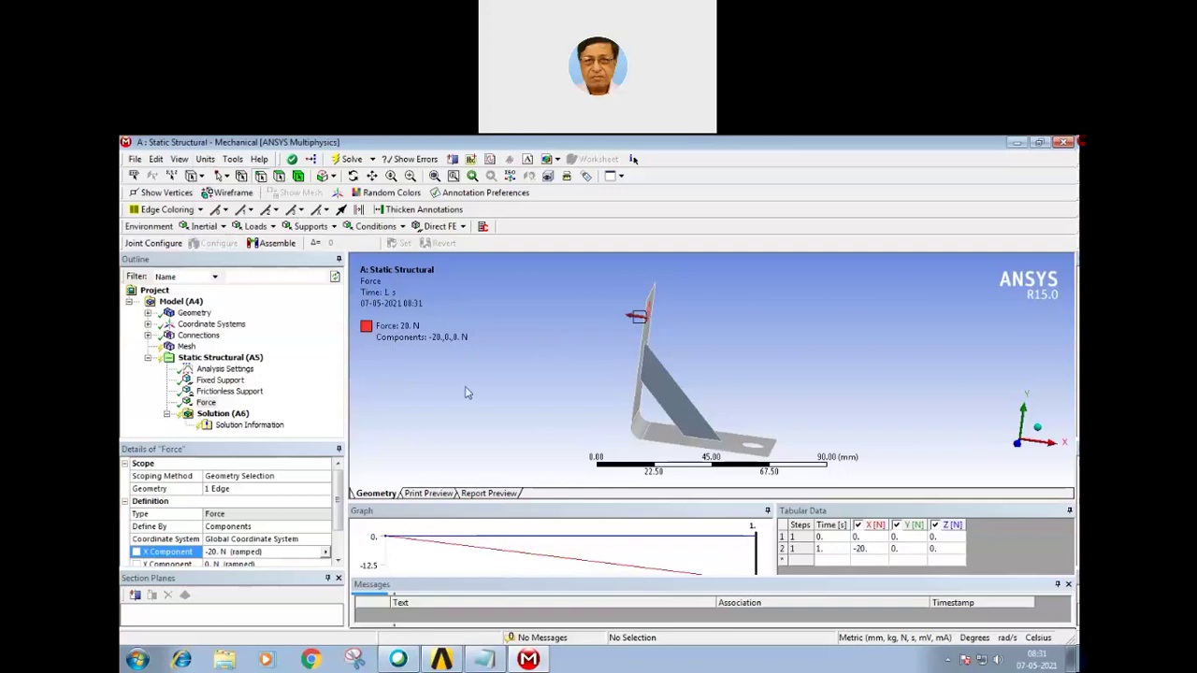
Step: Insert an Equivalent (von-Mises) Stress result for all bodies under the Solution
right_click(234, 414)
mouse_move(266, 427)
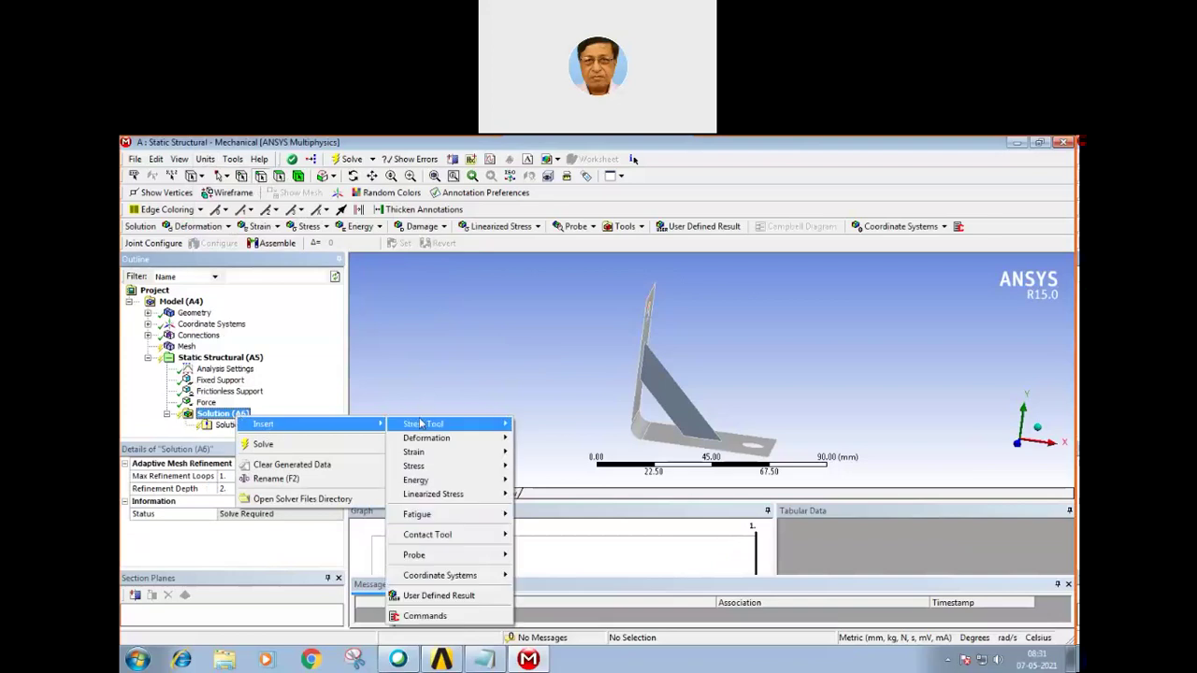
mouse_move(414, 466)
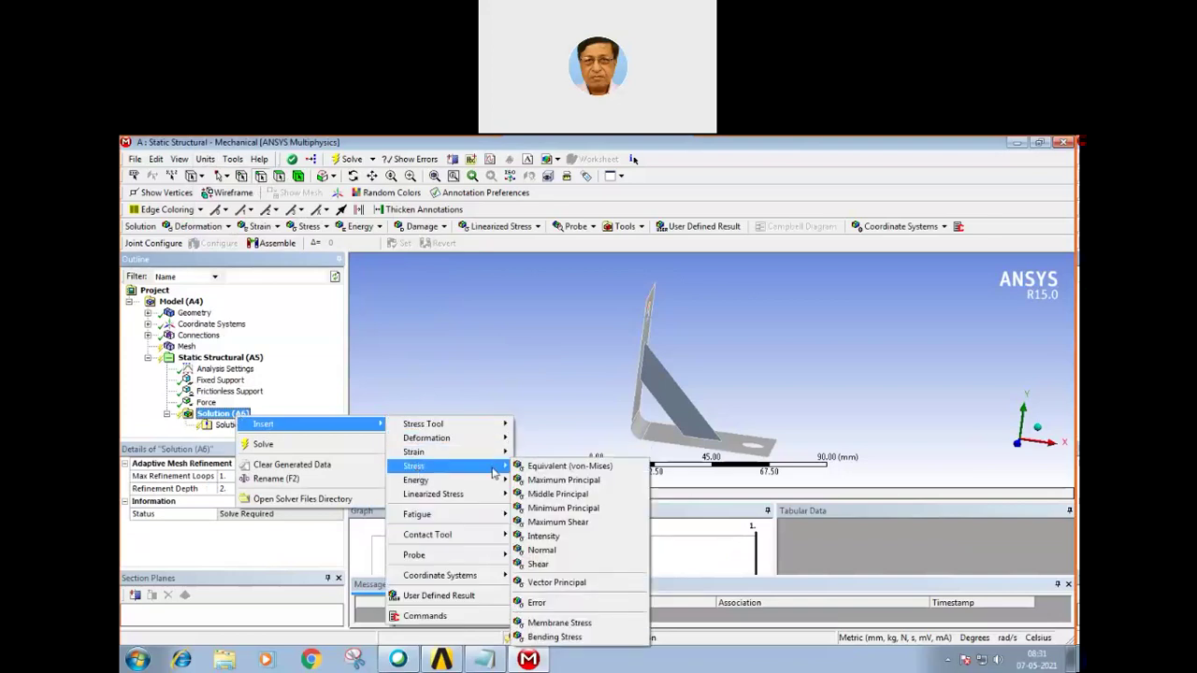
click(541, 469)
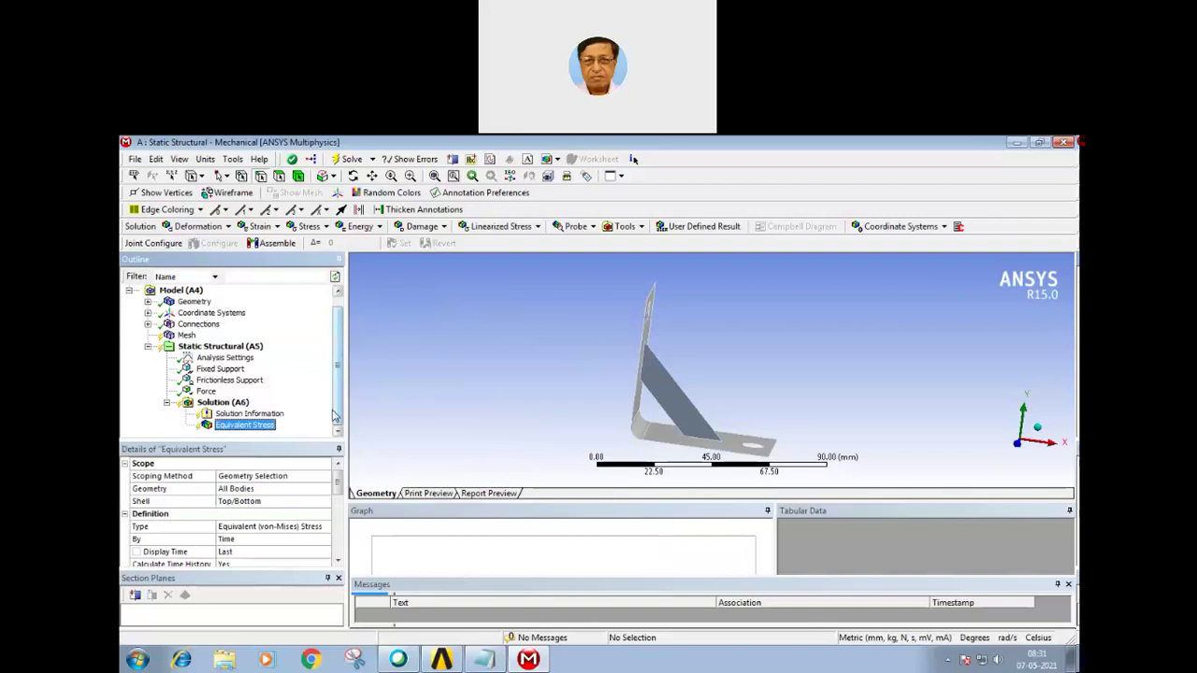
middle_drag(550, 353, 521, 377)
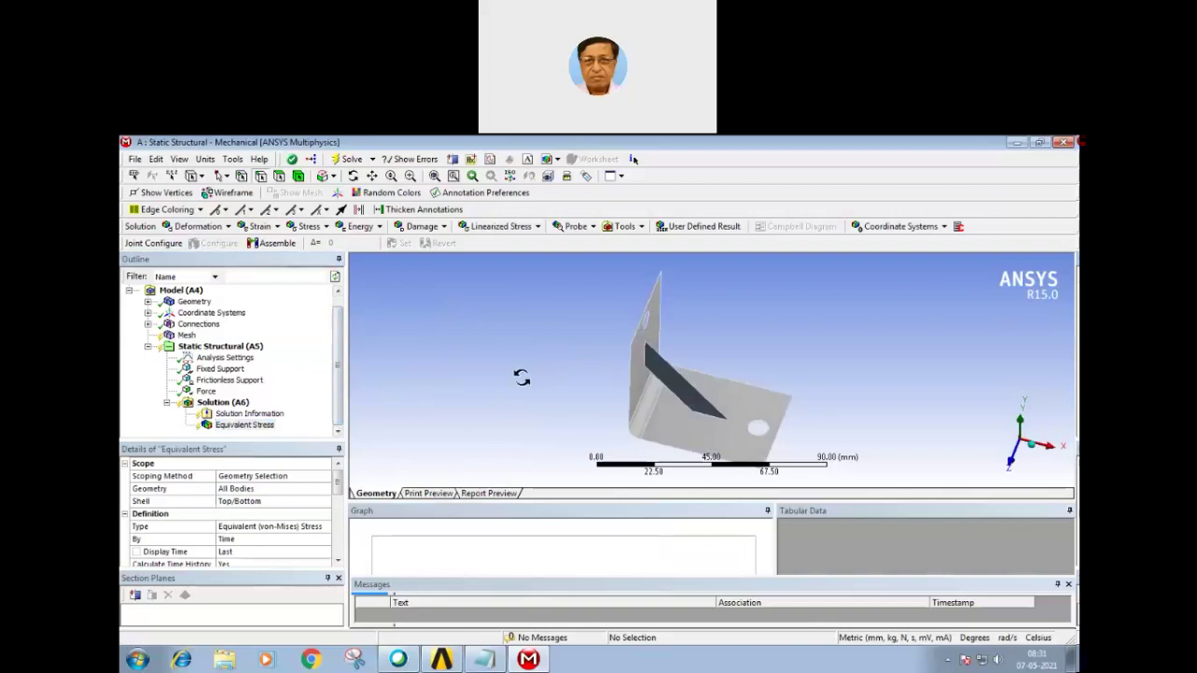
Step: Mark the Maximum result of the Equivalent Stress as a parameter
click(206, 391)
middle_drag(437, 382, 428, 354)
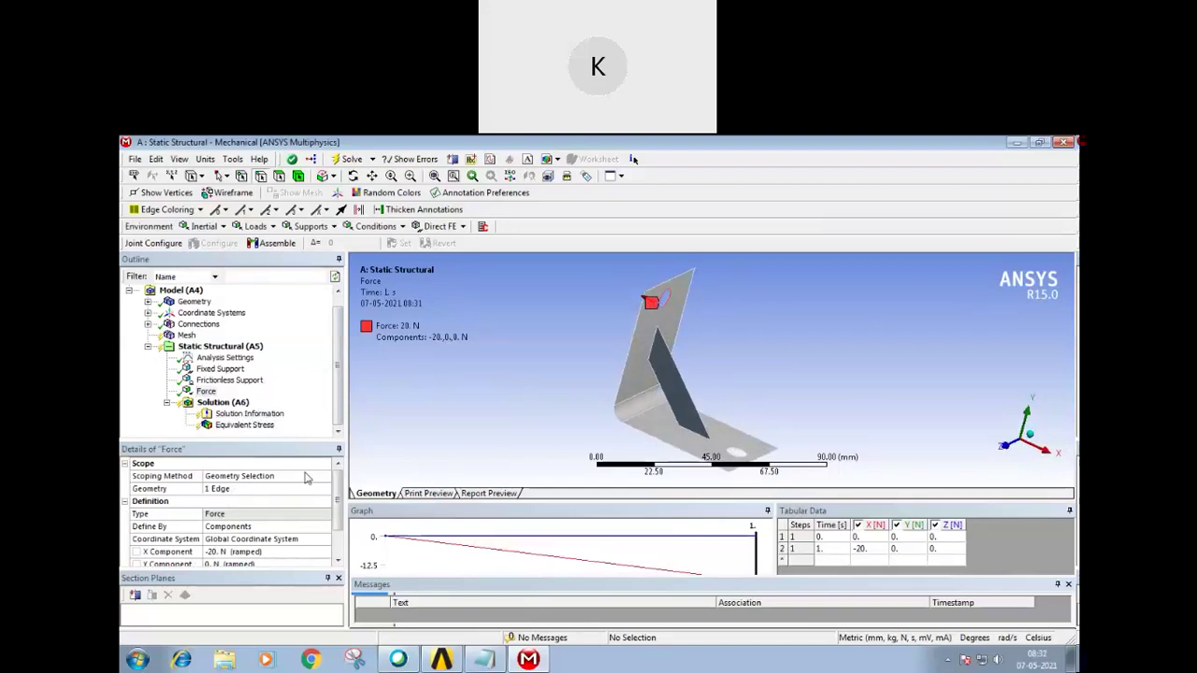
key(Down)
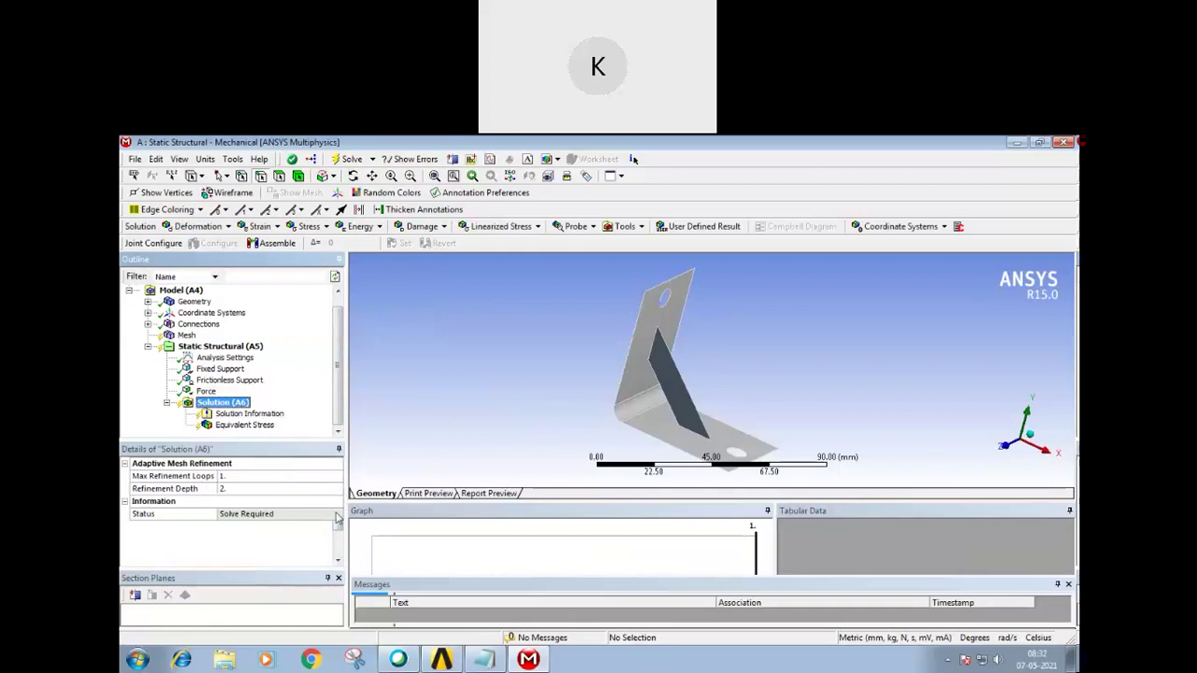
click(238, 428)
drag(338, 482, 338, 520)
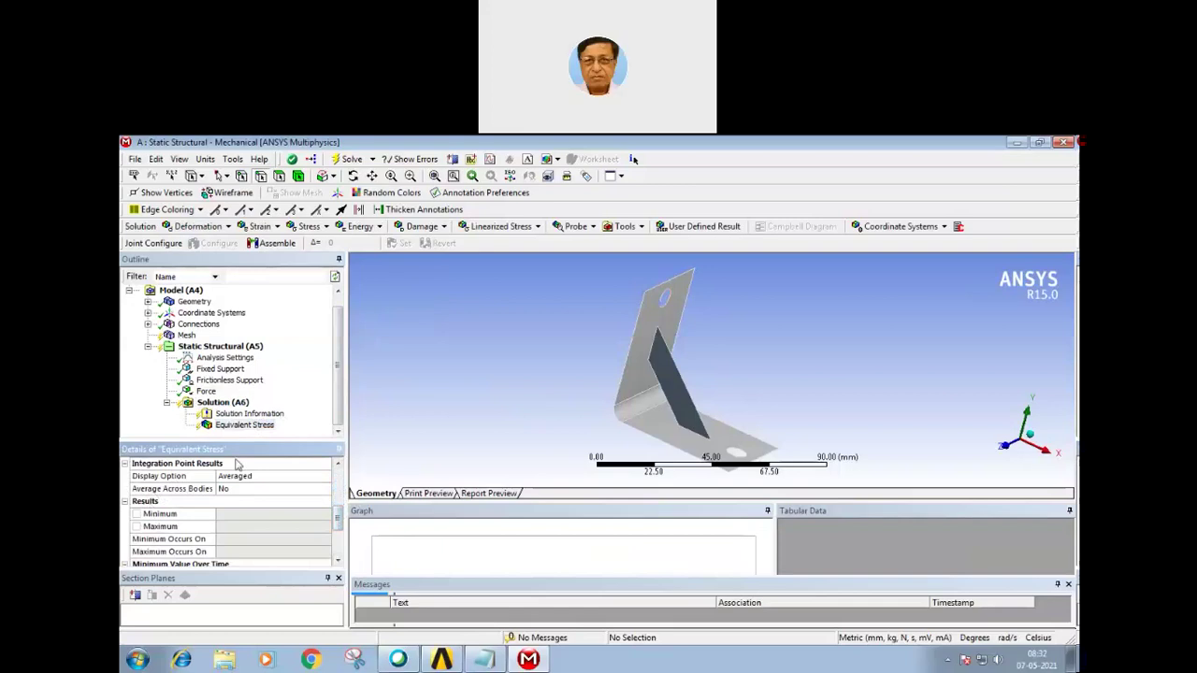
click(137, 527)
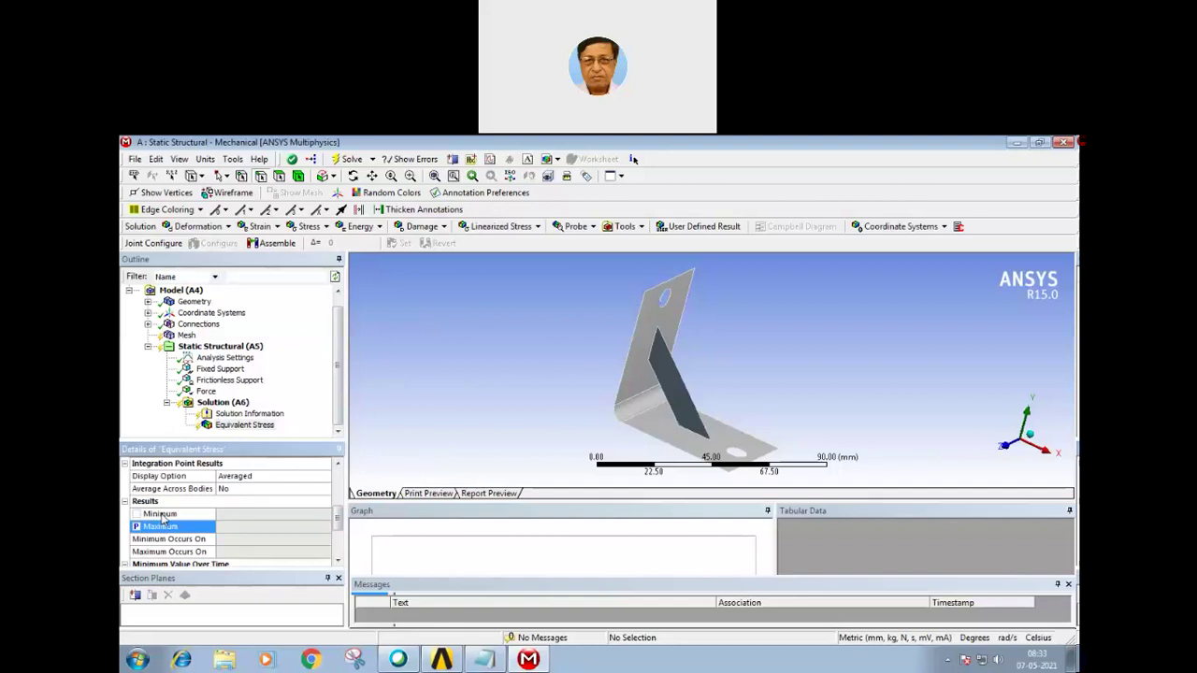
Step: Switch to the Workbench project and open the Parameter Set of the Static Structural system
middle_drag(561, 393, 508, 384)
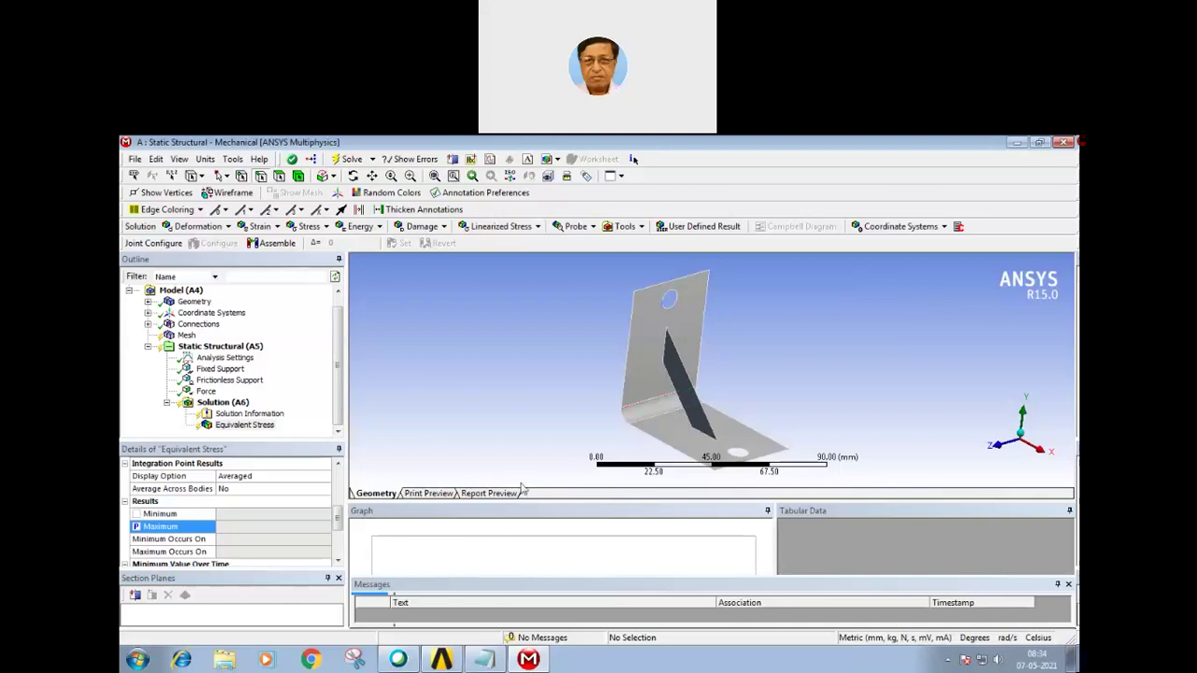
click(442, 660)
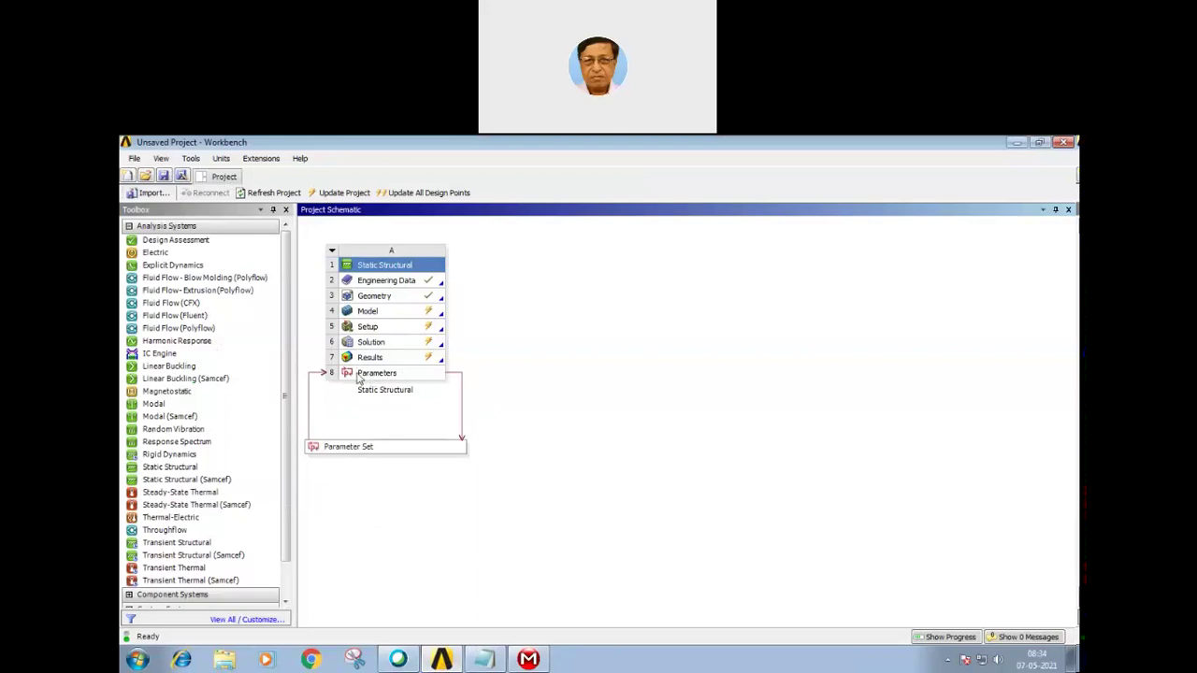
double_click(348, 446)
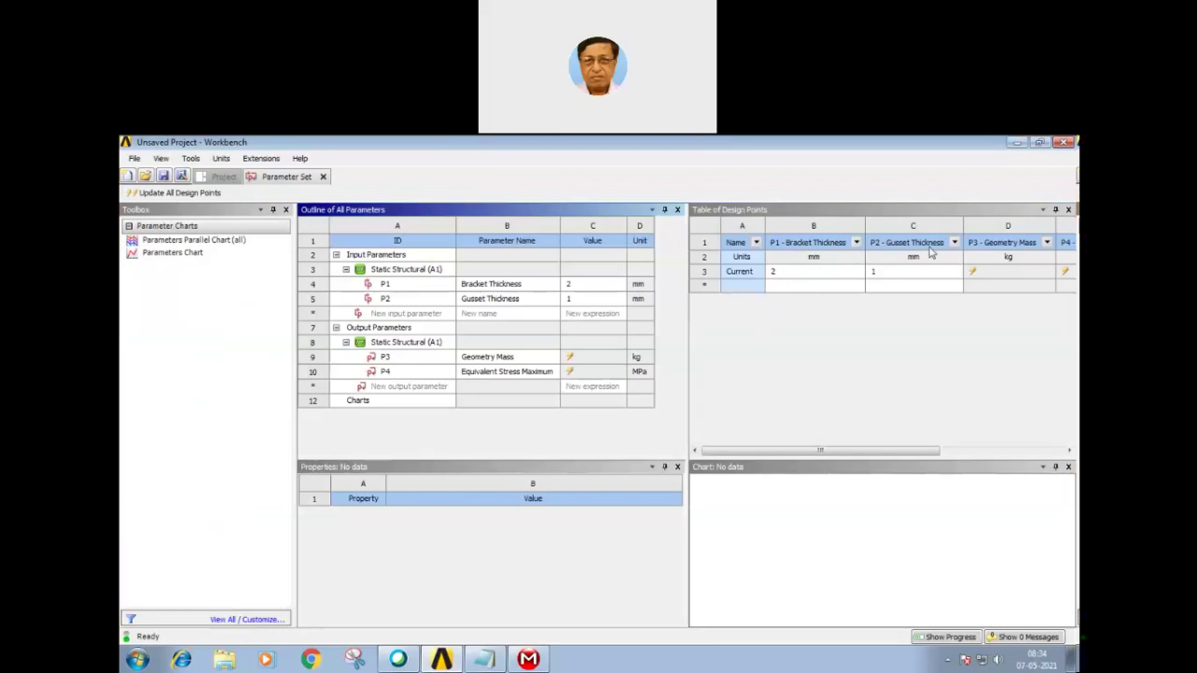
Step: Undock the Table of Design Points, widen it to include the Equivalent Stress column, and place it over the chart area
drag(782, 214, 782, 235)
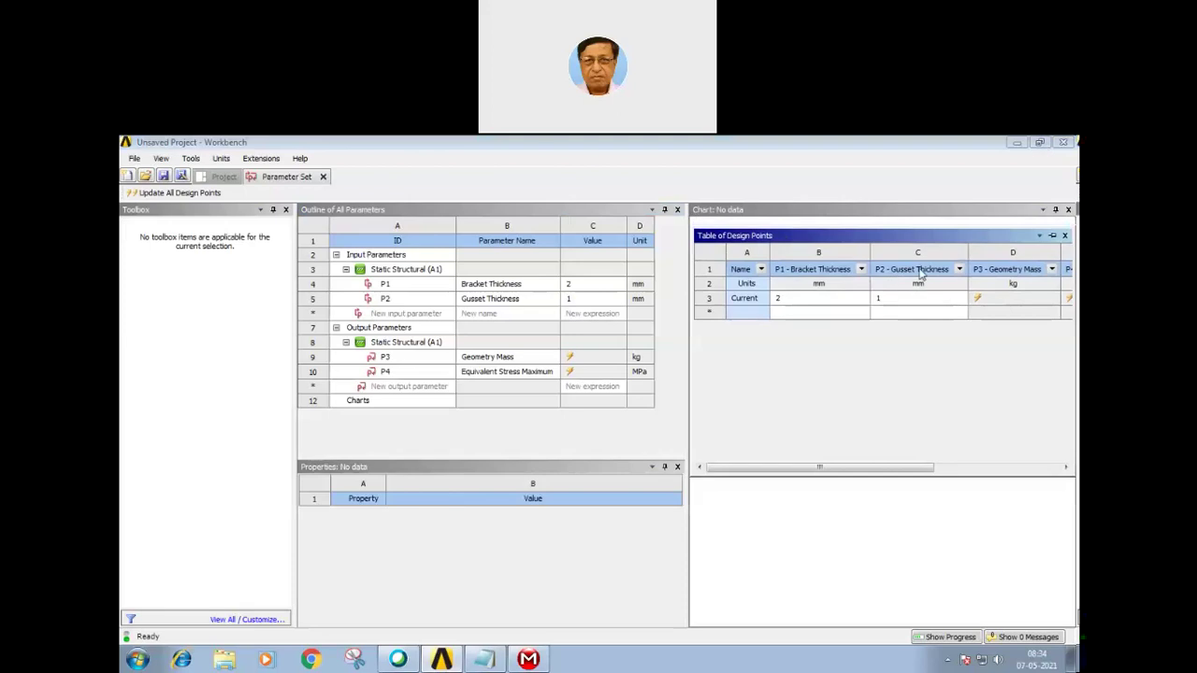
drag(796, 240, 683, 249)
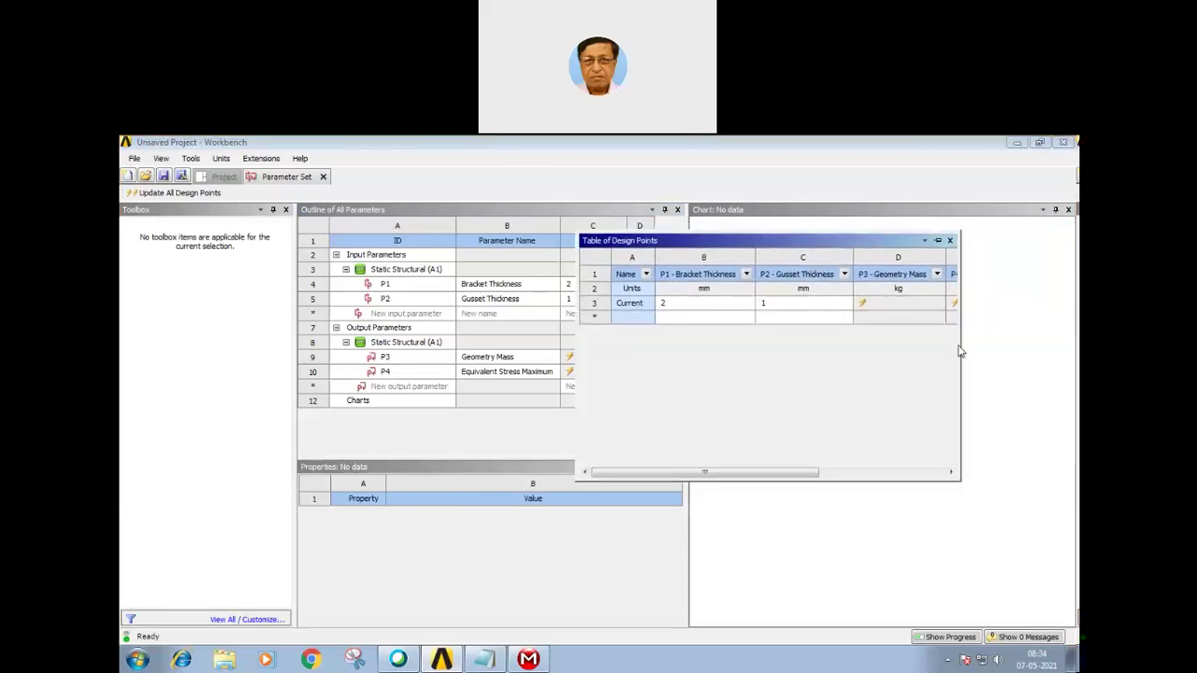
drag(958, 349, 1044, 342)
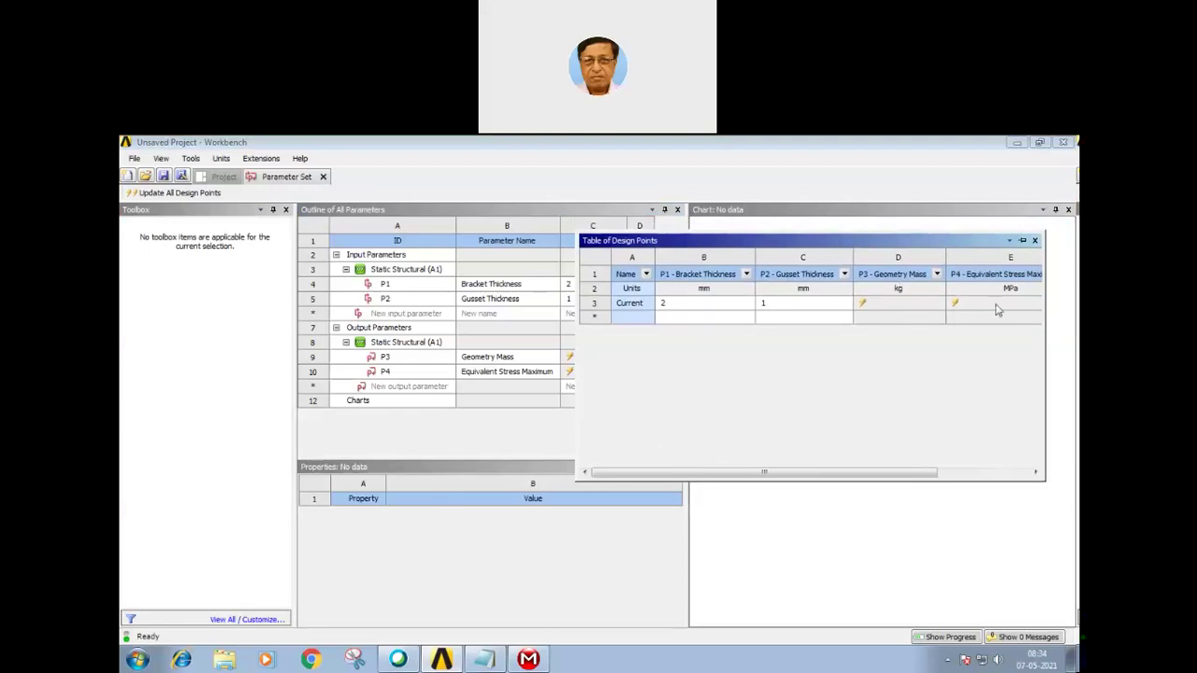
drag(785, 248, 898, 231)
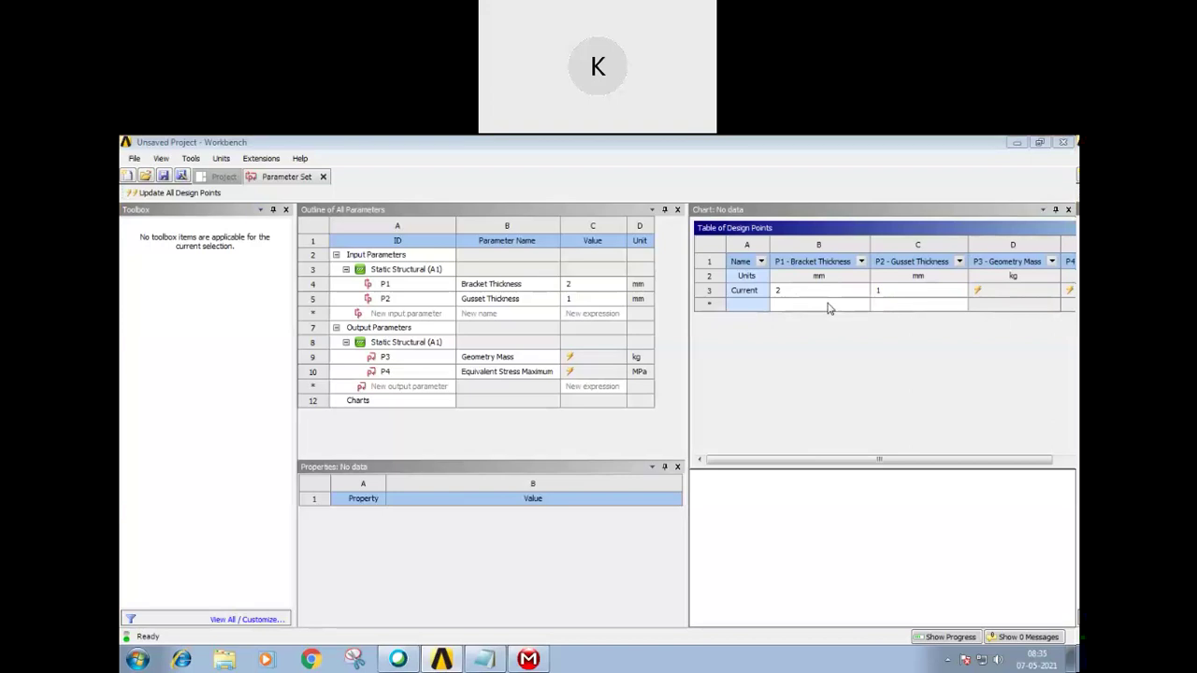
Step: Add two design points with a Bracket Thickness of 2 mm each and Gusset Thickness values of 2 mm and 3 mm
click(797, 307)
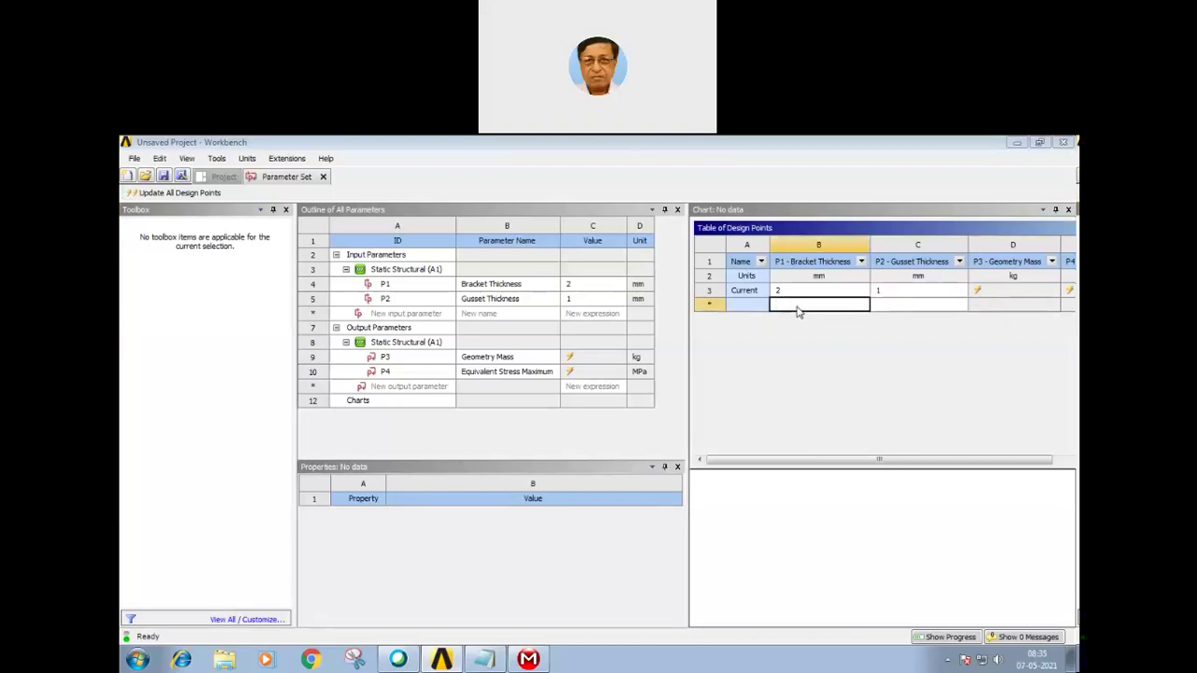
text(2)
click(892, 311)
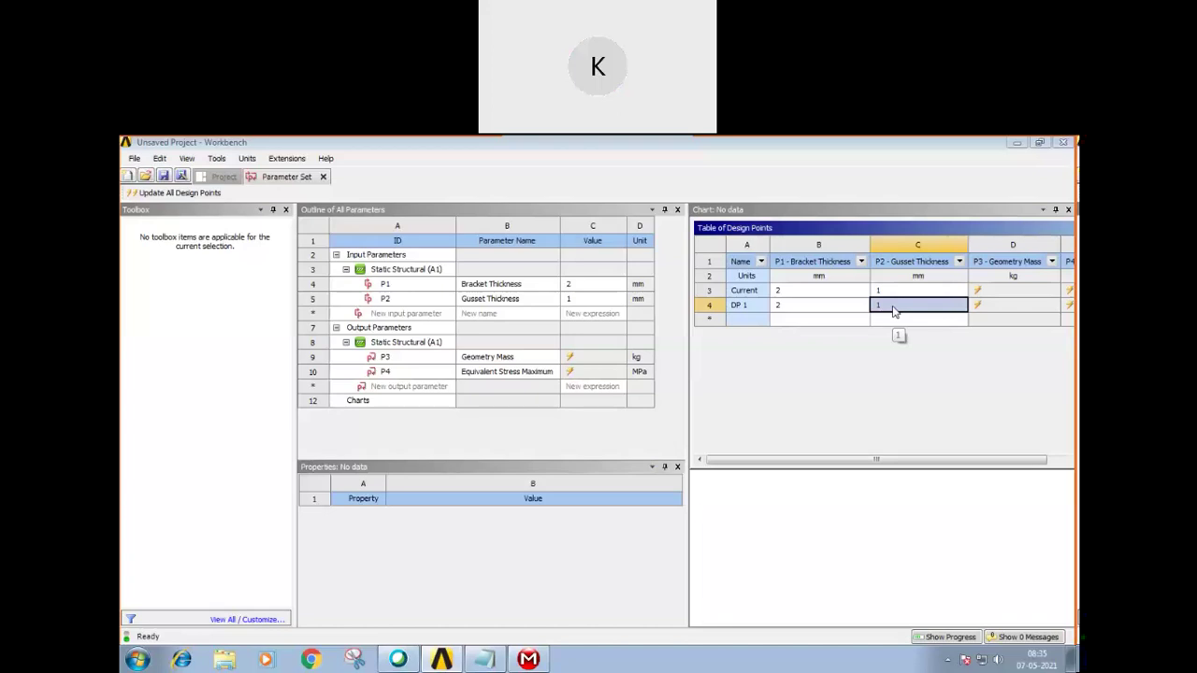
text(2)
click(835, 322)
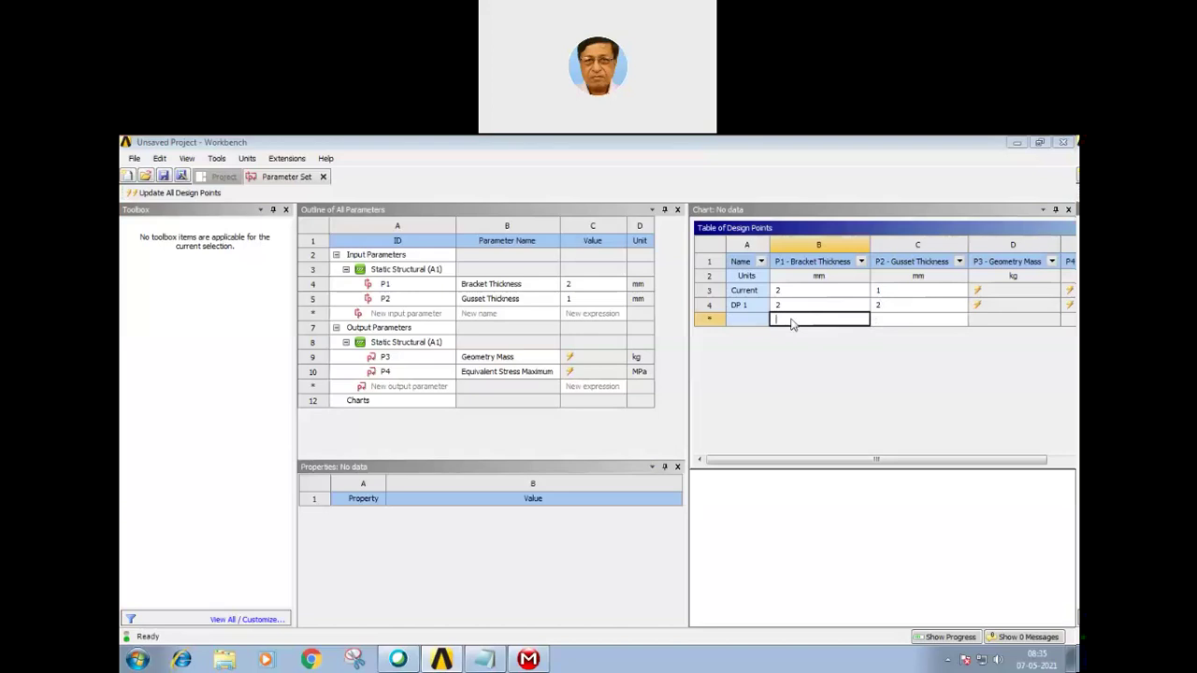
text(2)
click(878, 321)
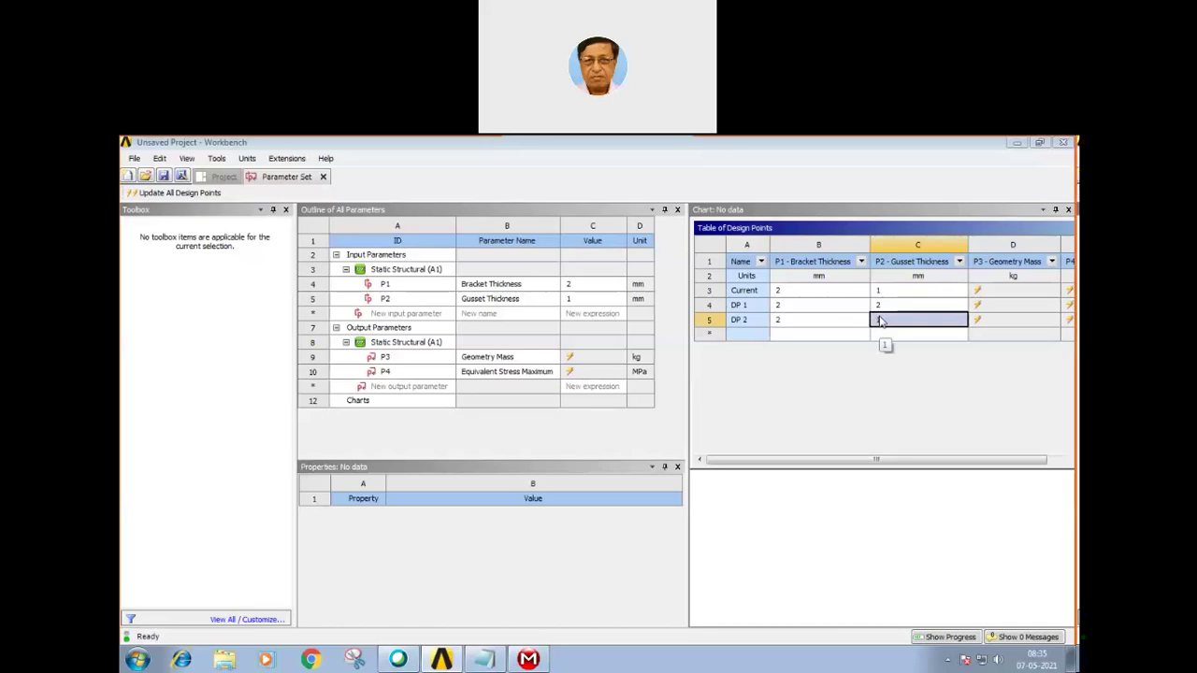
text(3)
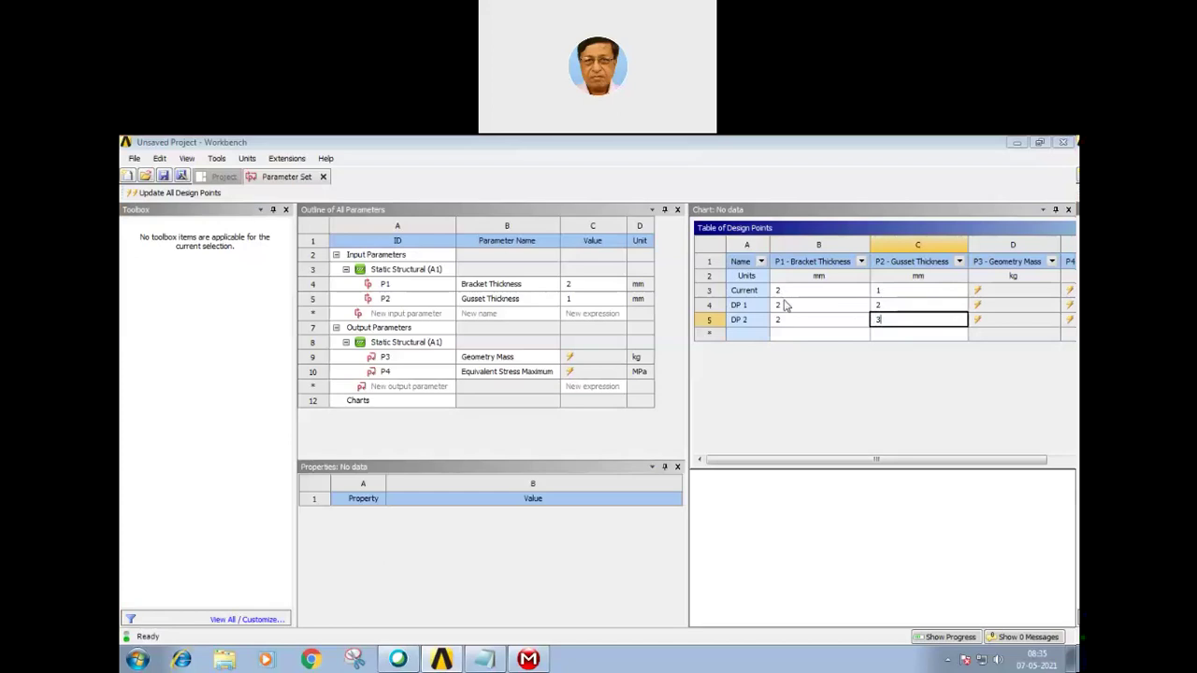
Step: Add three design points with Bracket Thickness 2.5, 3 and 3.5 mm at 1 mm Gusset Thickness, and narrow the Geometry Mass column
click(780, 334)
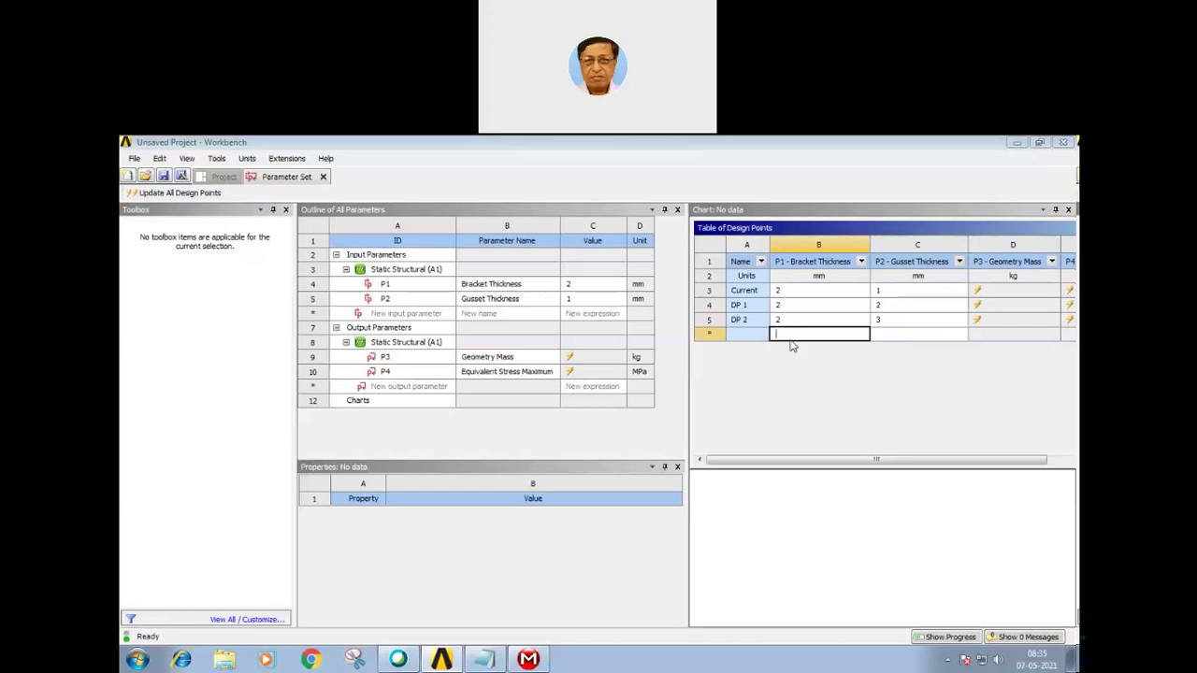
text(2.5)
click(891, 338)
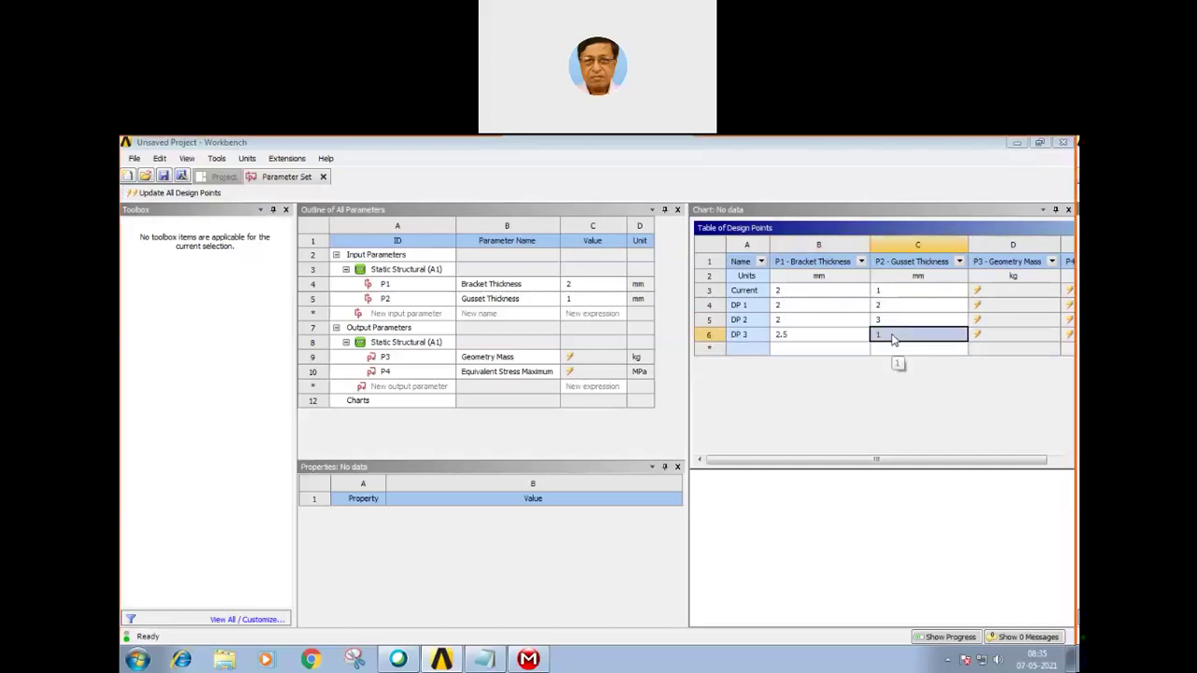
click(801, 350)
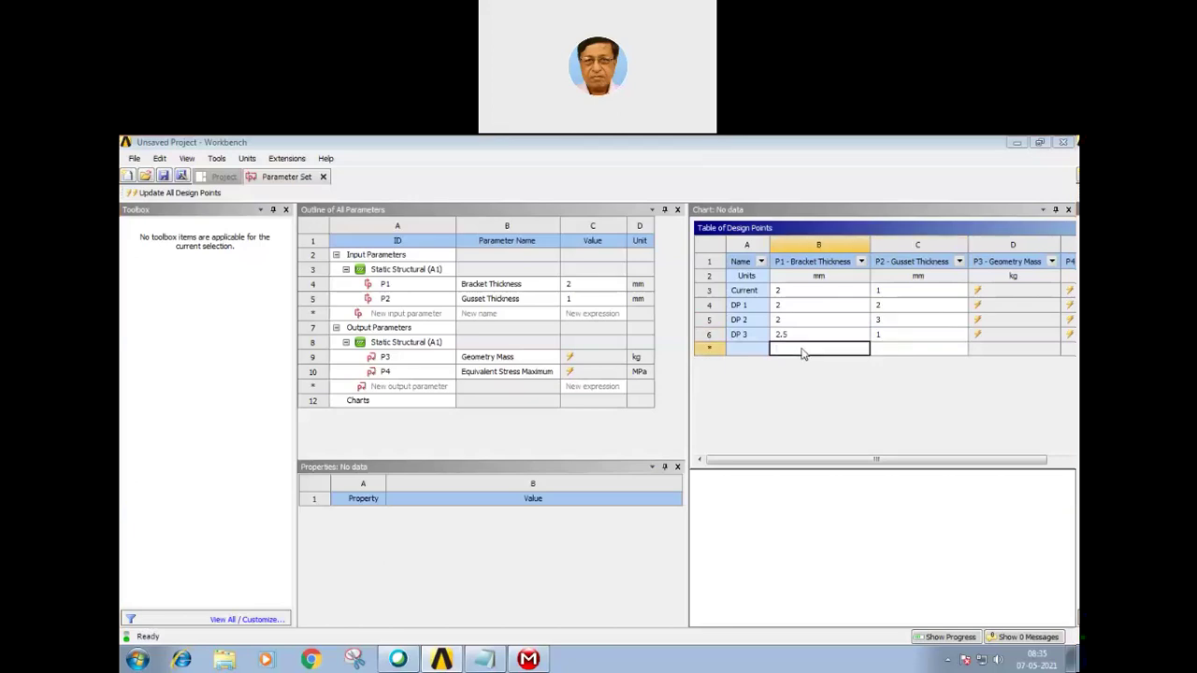
text(3)
click(883, 354)
click(793, 365)
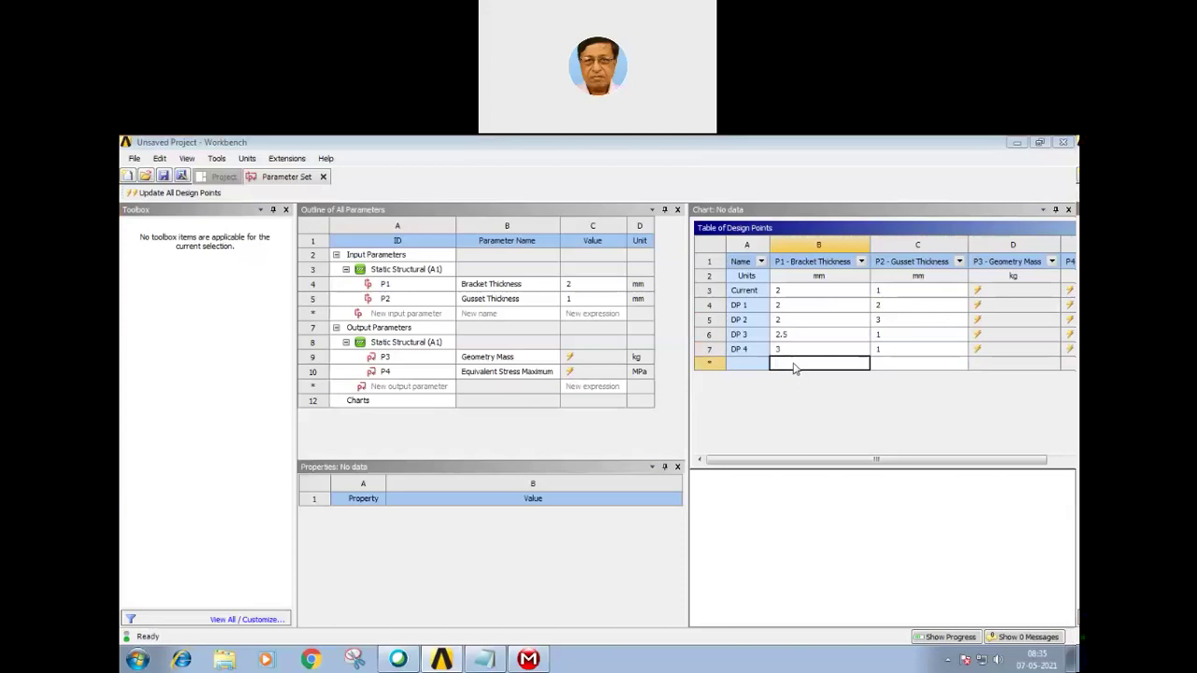
text(3.)
text(5)
click(887, 369)
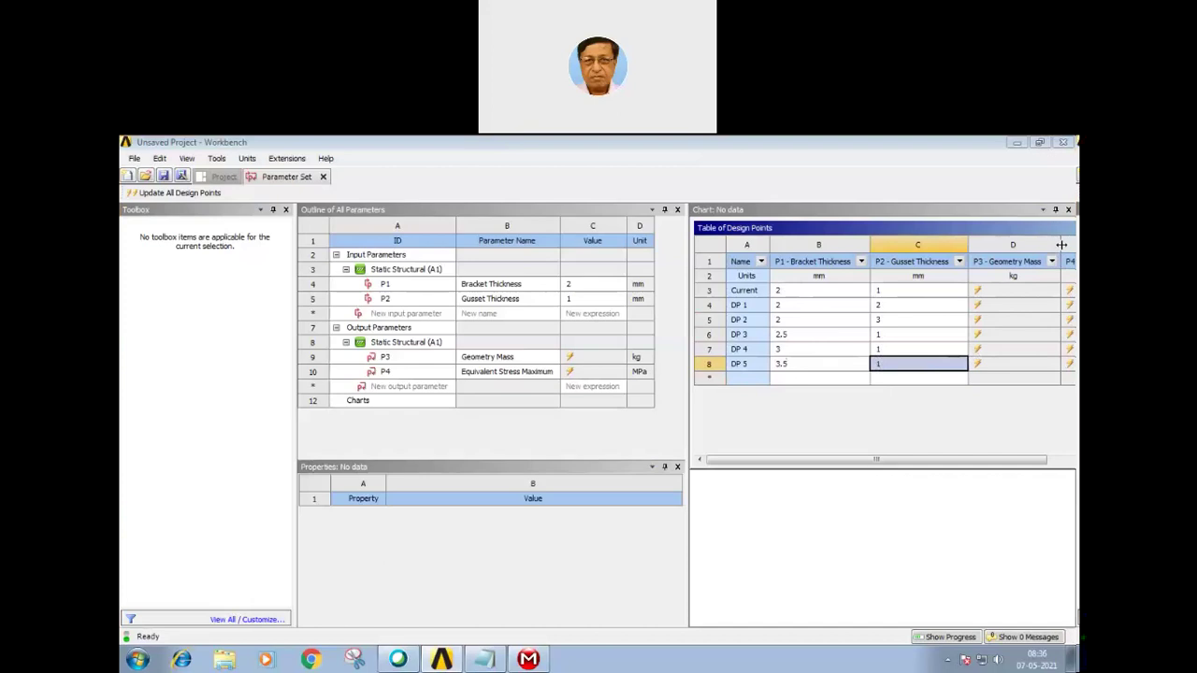
drag(1061, 245, 1035, 246)
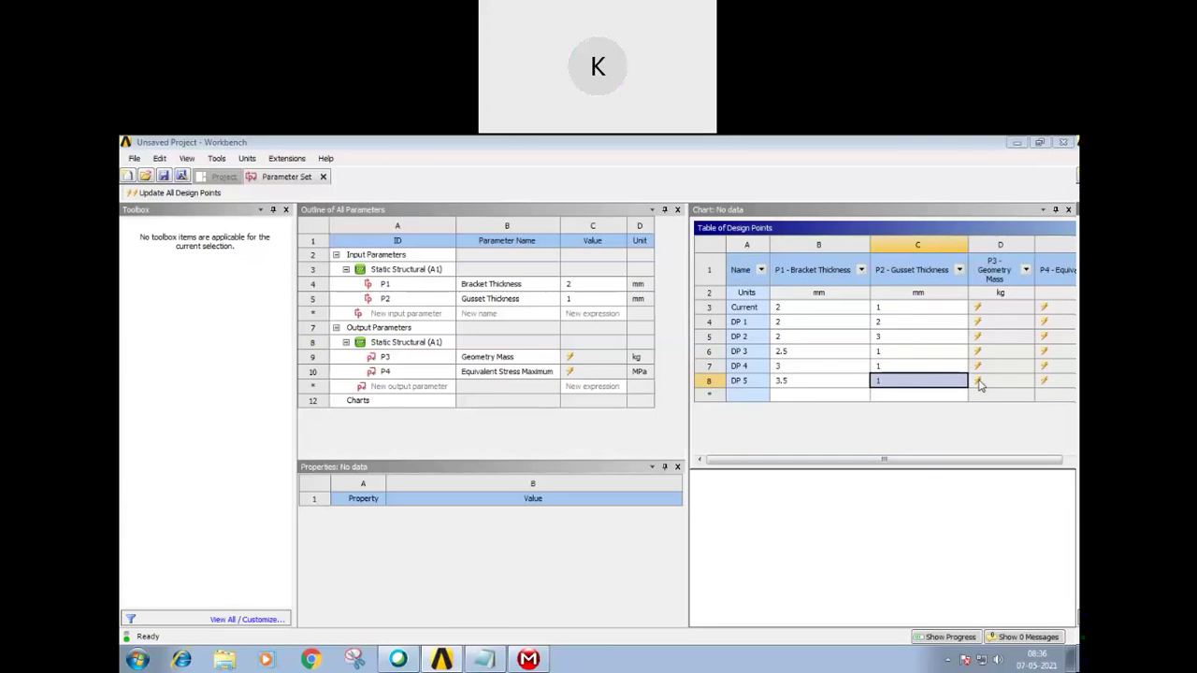
click(435, 664)
click(438, 662)
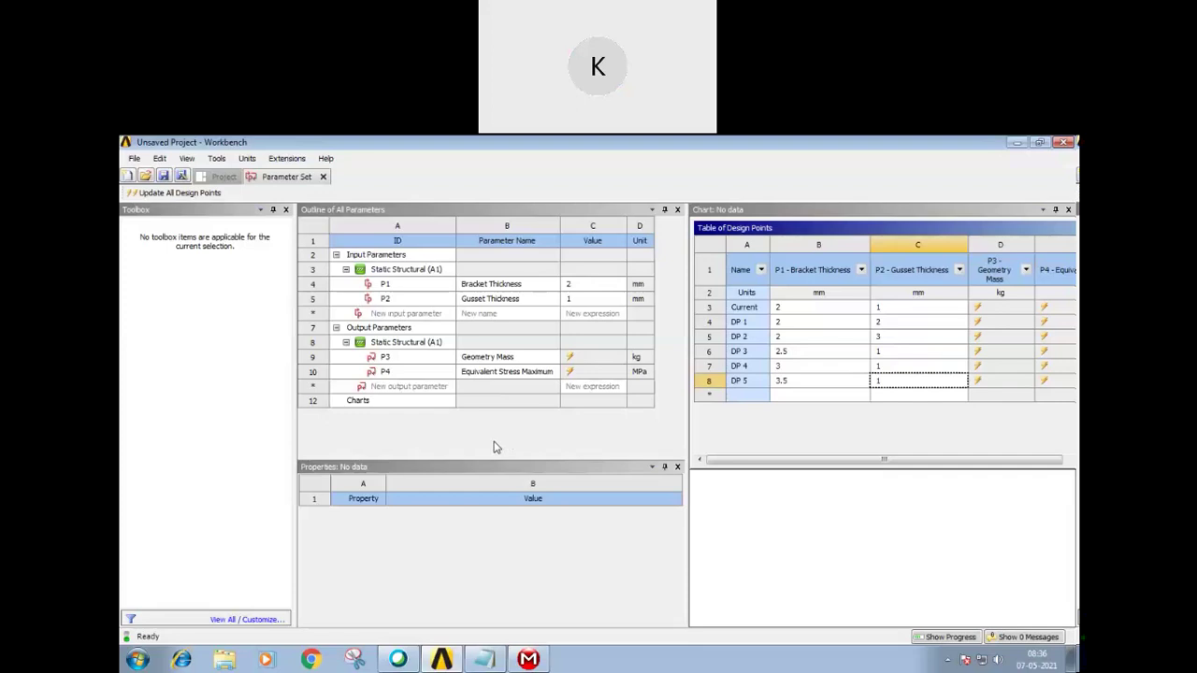
click(440, 659)
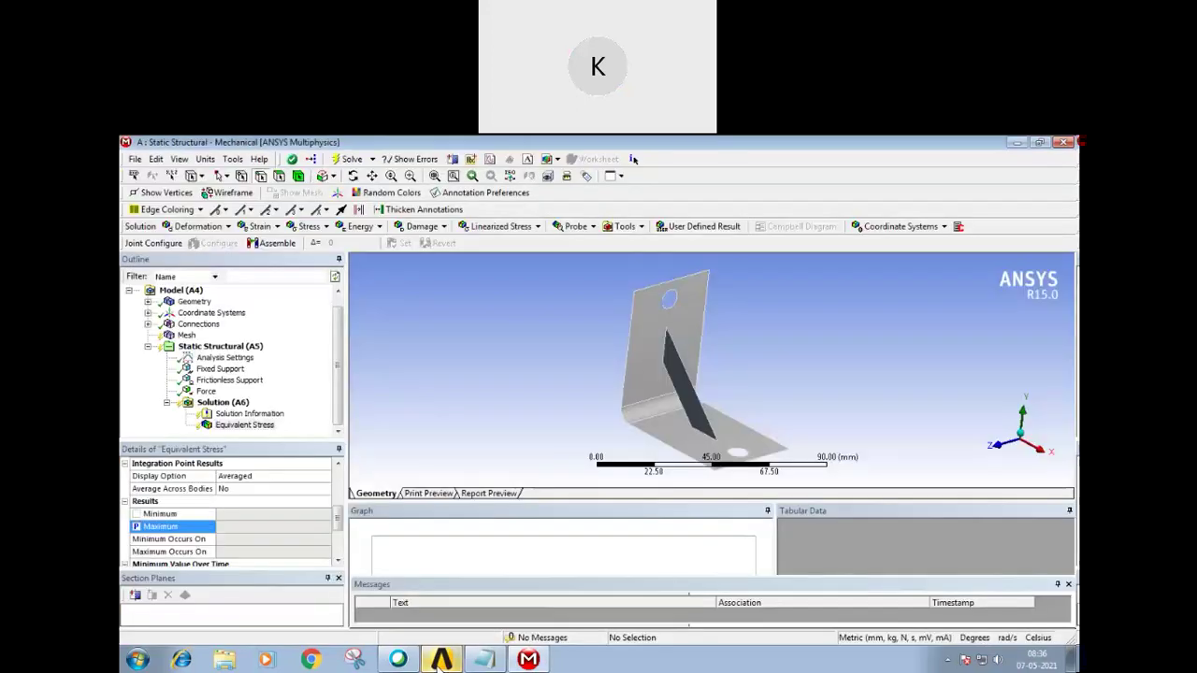
click(439, 659)
click(528, 660)
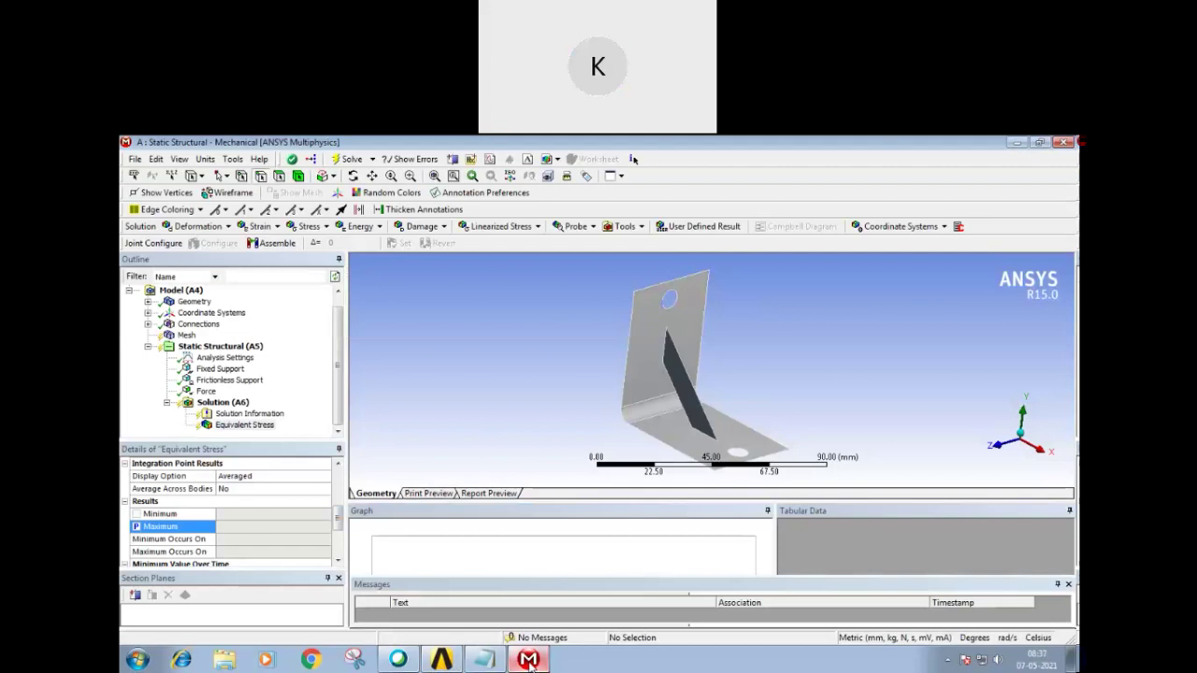
Step: Switch back to the Workbench project and update all design points, accepting that open editors may close
mouse_move(441, 662)
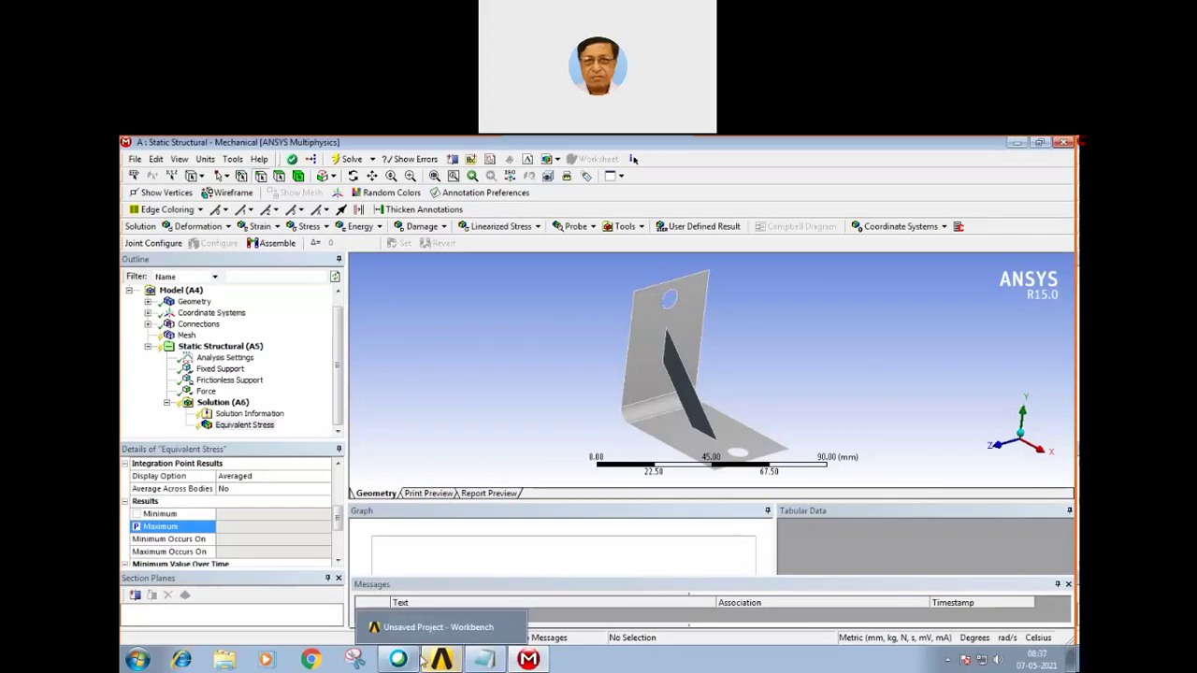
click(442, 662)
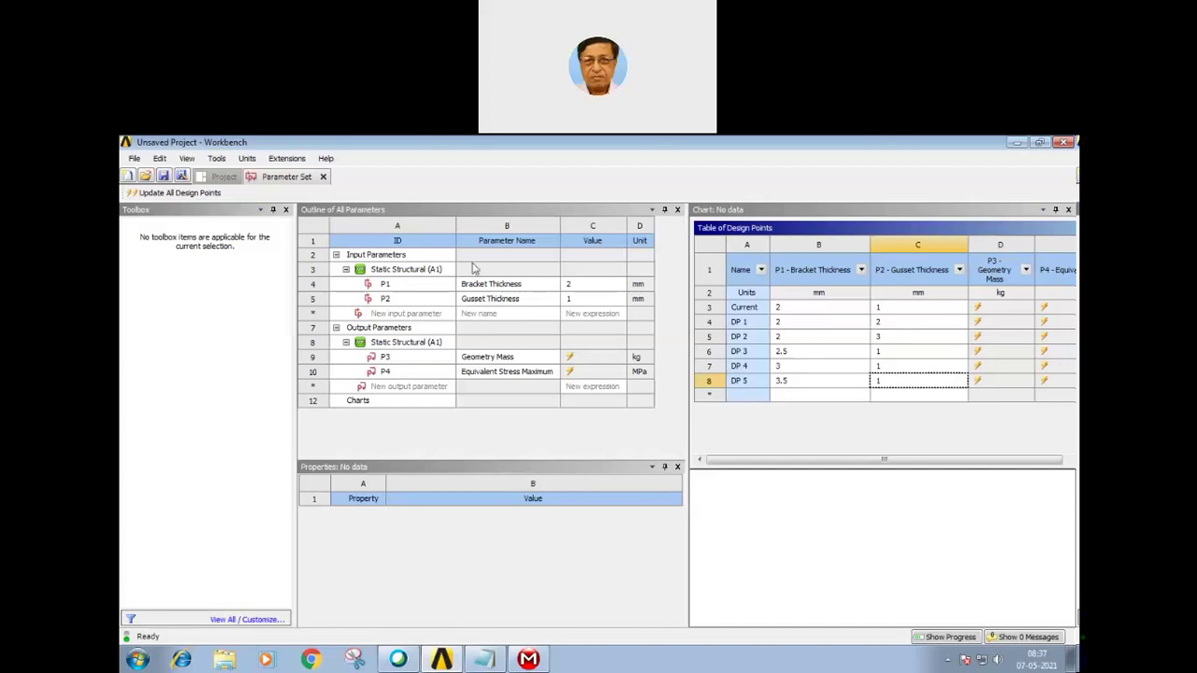
click(159, 194)
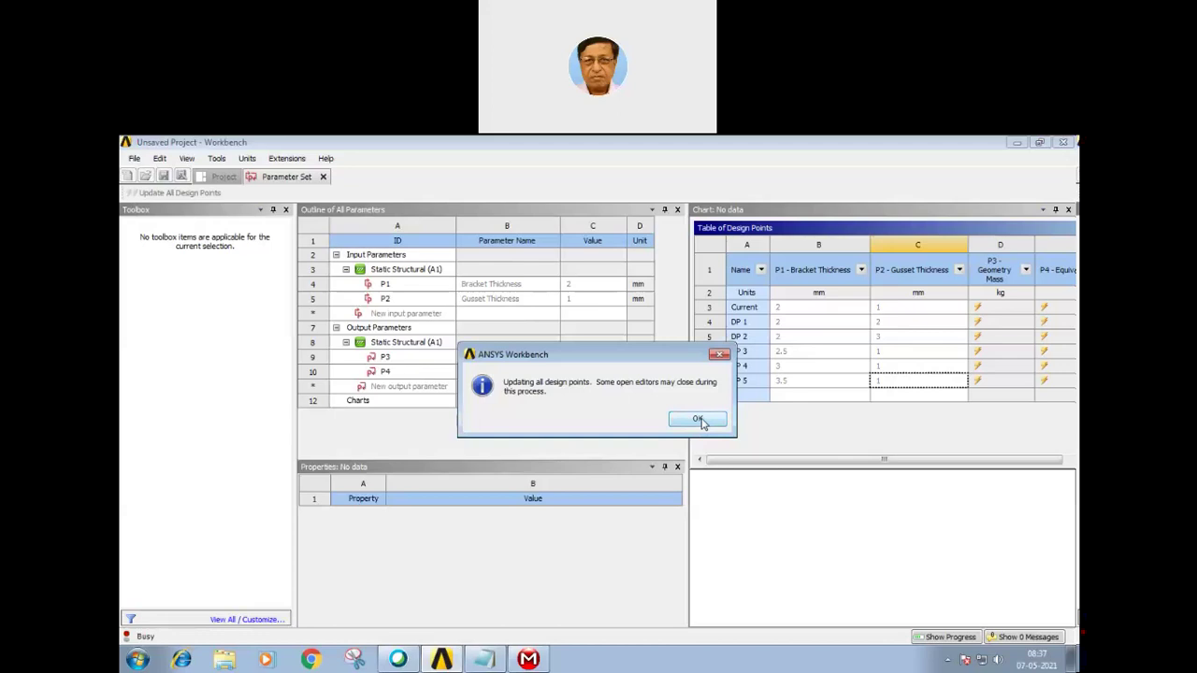
click(699, 420)
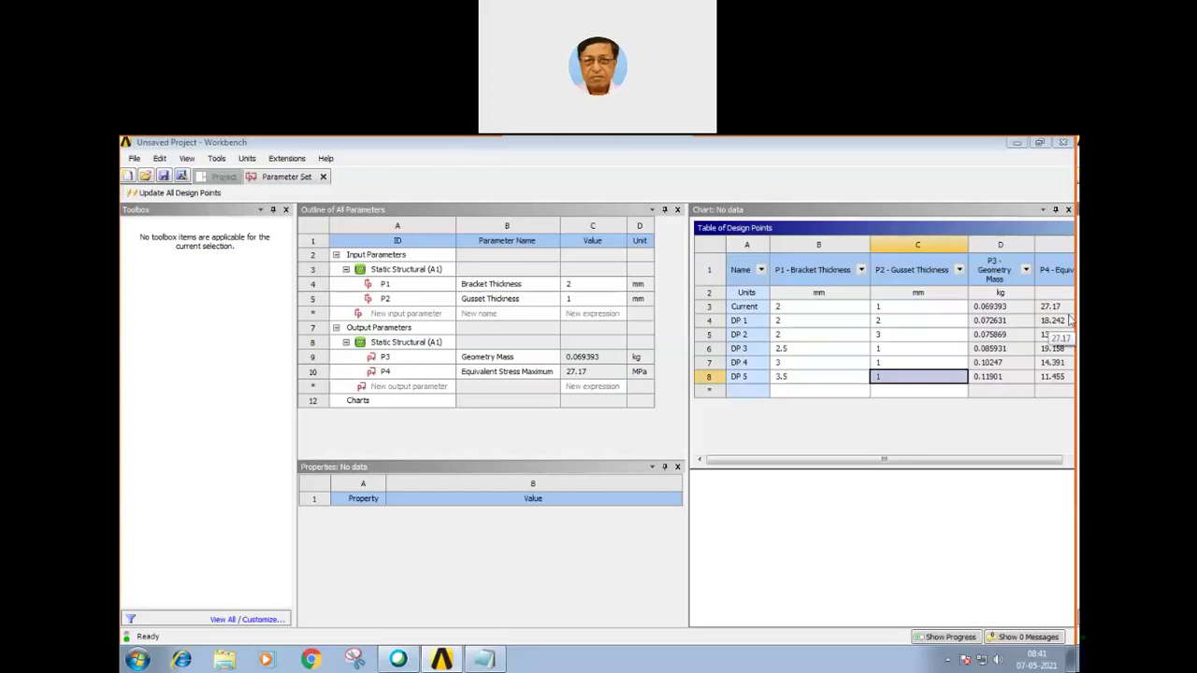
Step: Compare the maximum equivalent stress across the design points and inspect the properties of output parameter P4, widening the Name column for reading
click(740, 323)
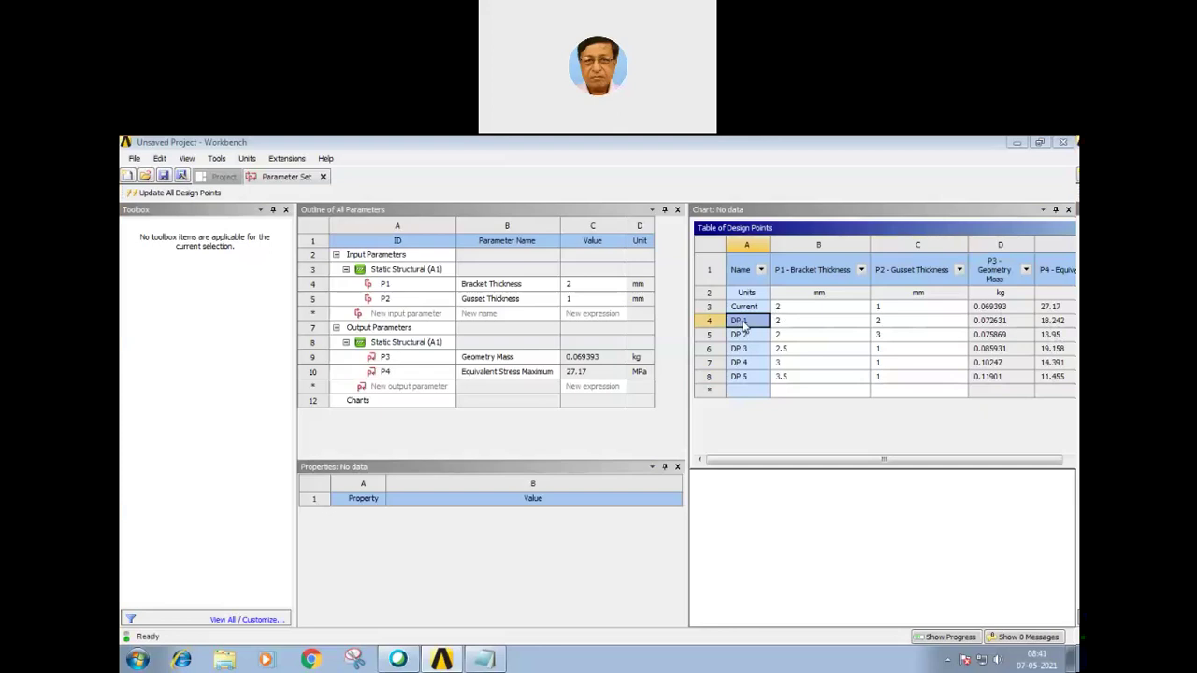
click(1052, 322)
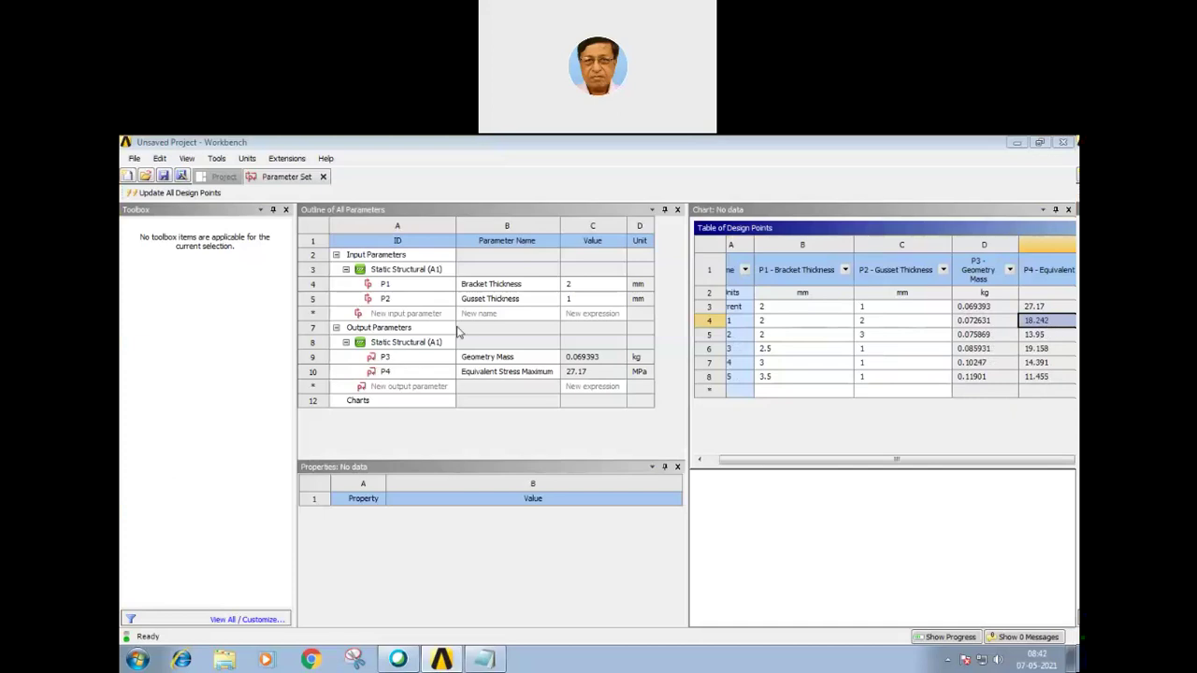
click(384, 372)
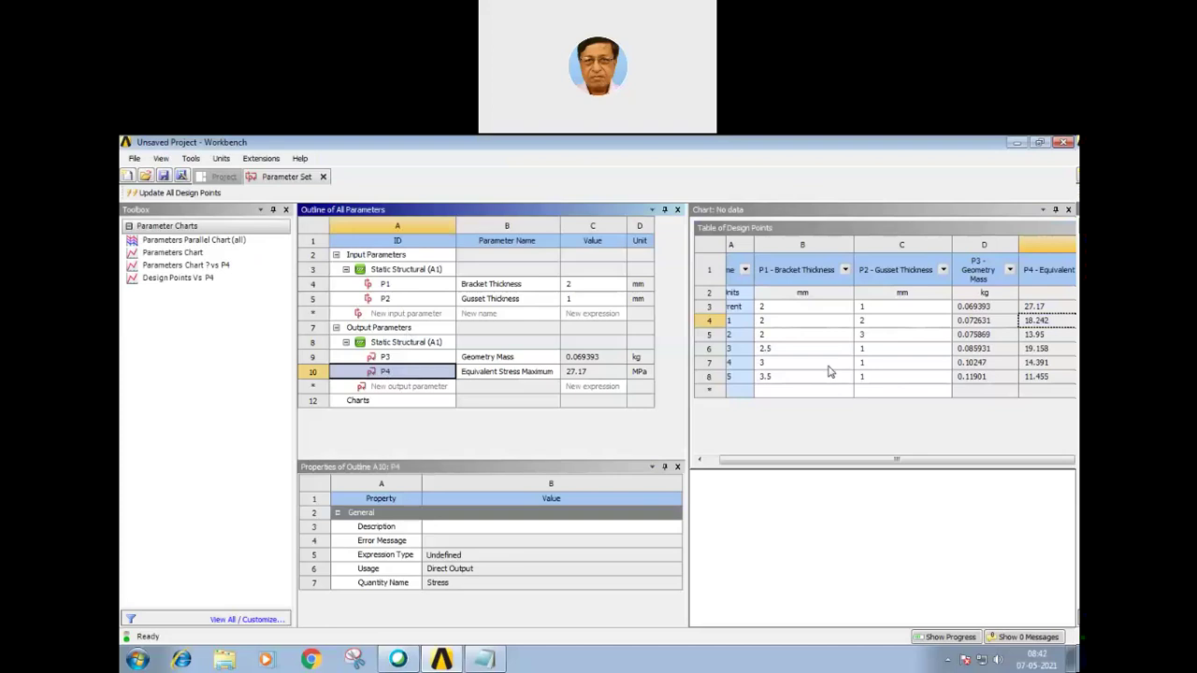
click(753, 239)
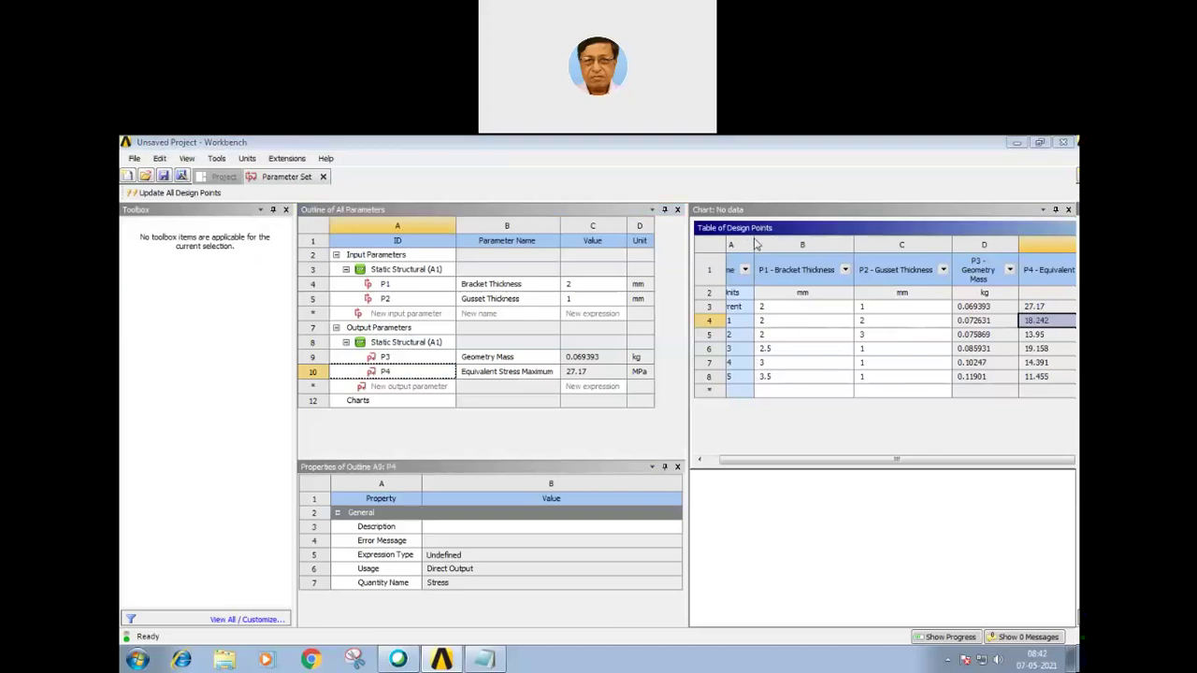
drag(754, 243, 781, 245)
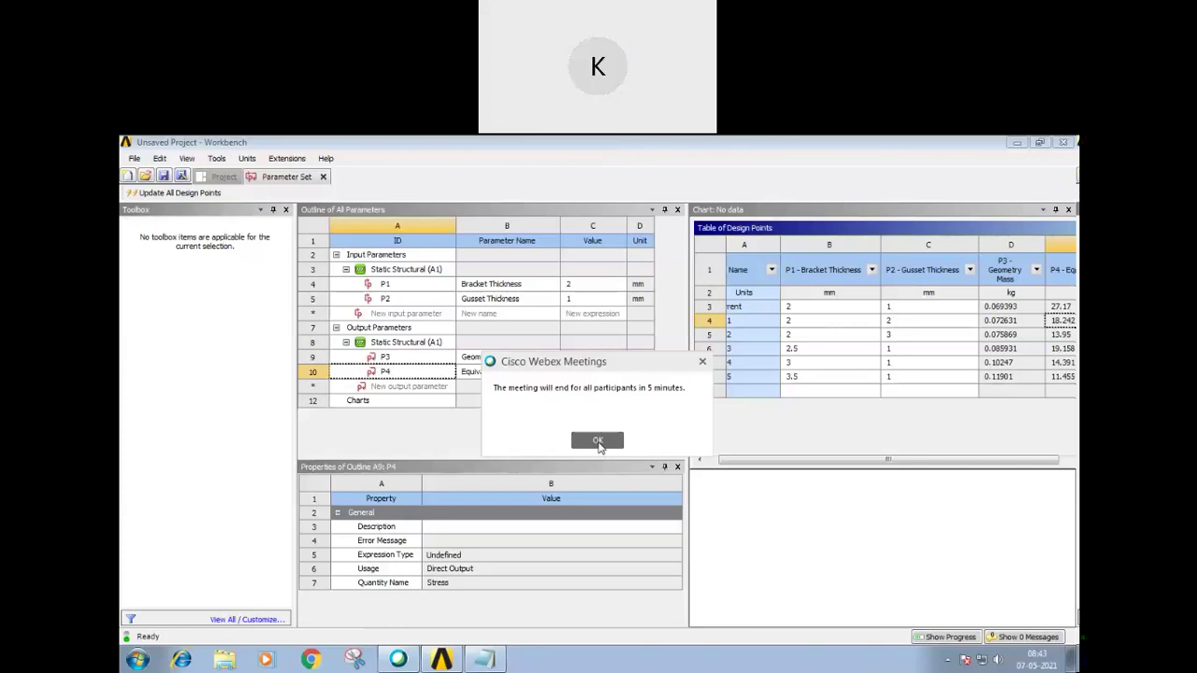
click(598, 445)
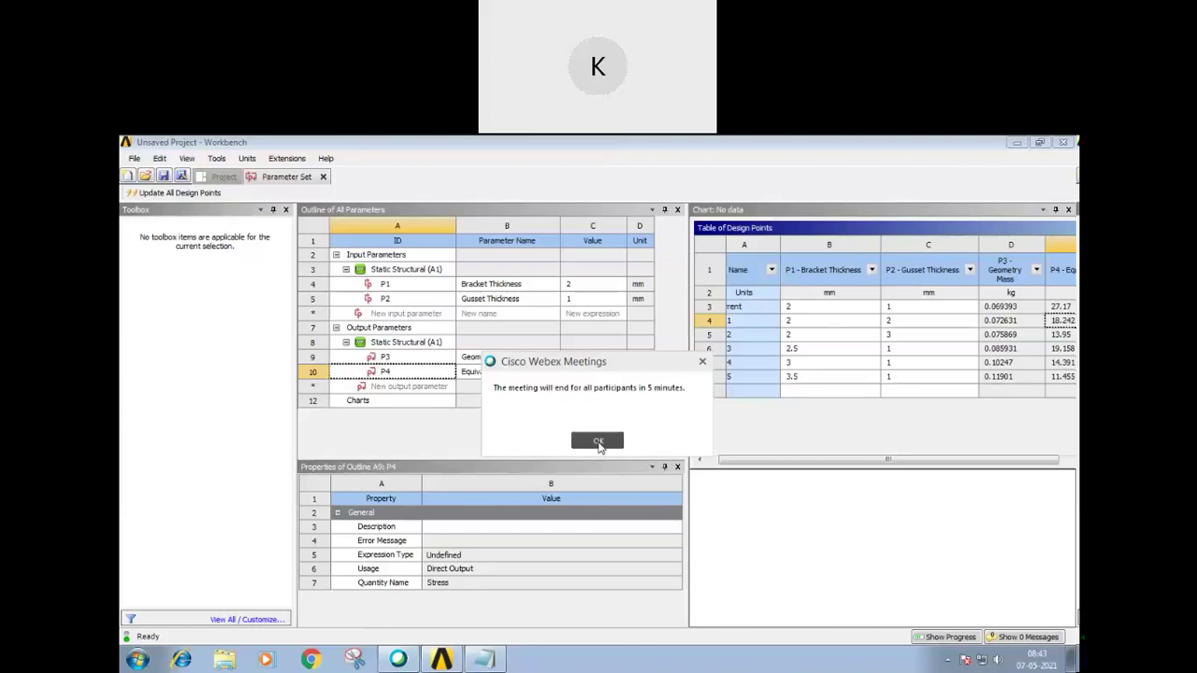